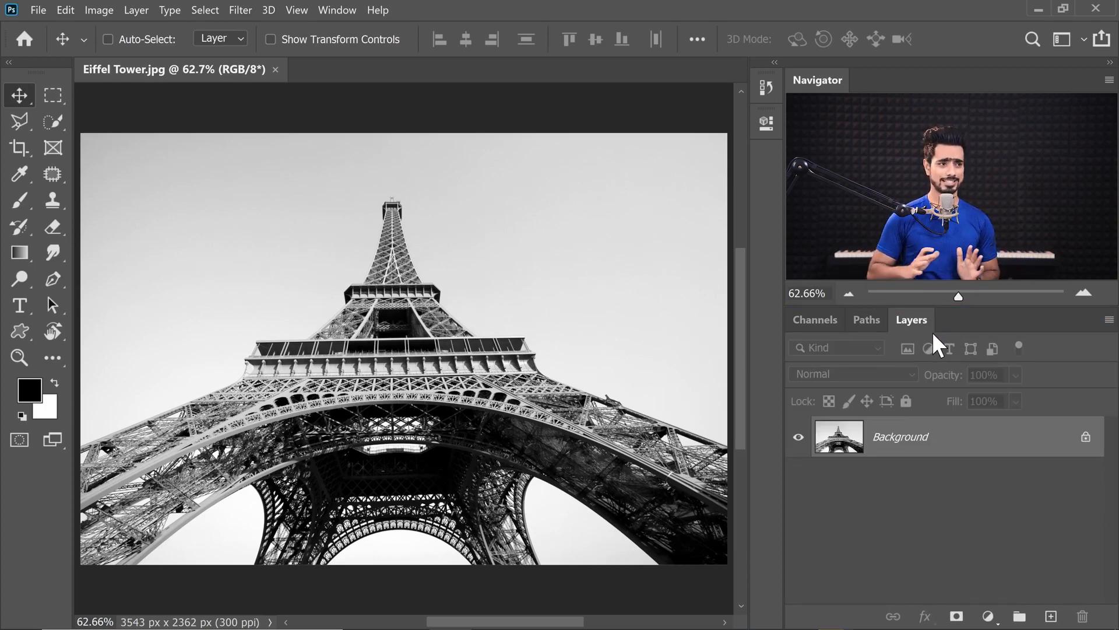
- View the Channels panel, and move the Layers panel ahead of Channels and Paths in its group
{"action": "left_click", "coordinate": [816, 317]}
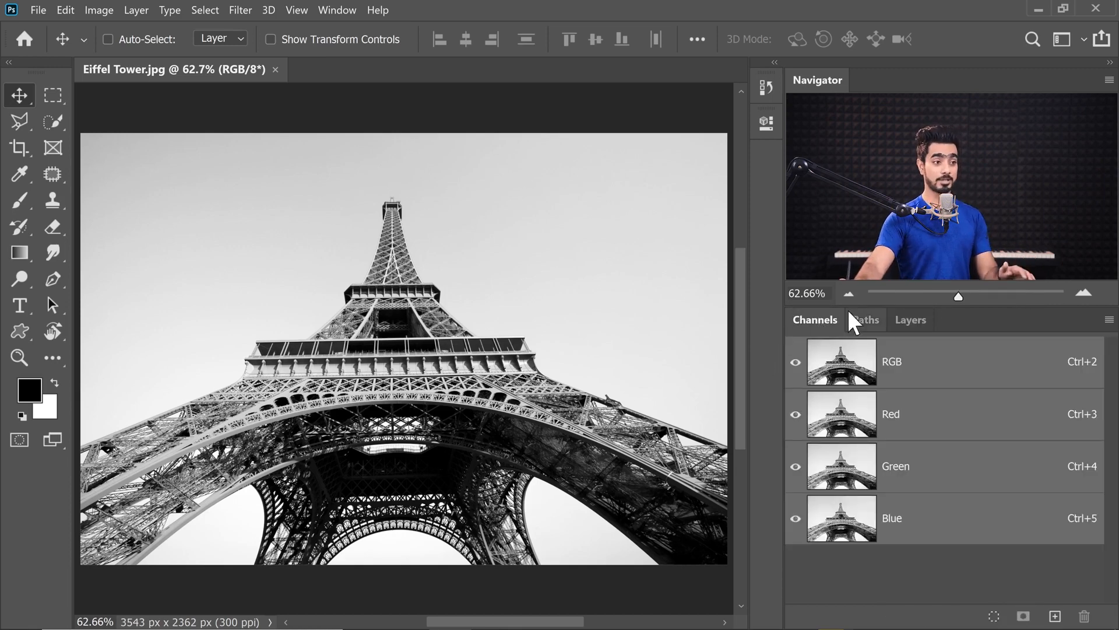
{"action": "left_click_drag", "start_coordinate": [913, 320], "coordinate": [806, 317]}
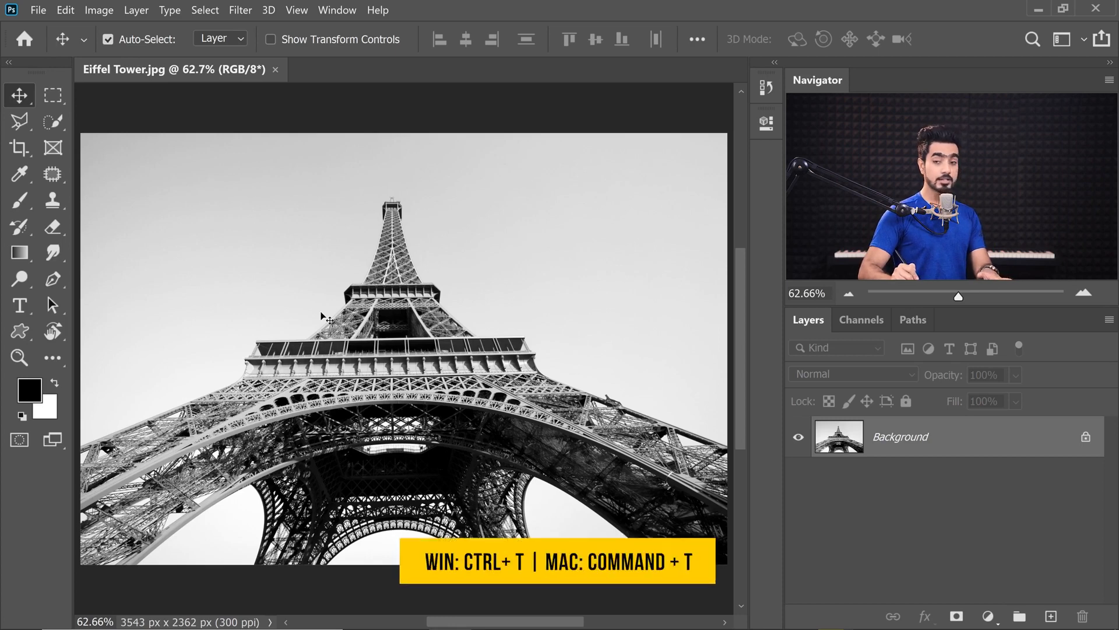
- Try to move the locked Background layer on the canvas with the Move tool
{"action": "key", "text": "ctrl"}
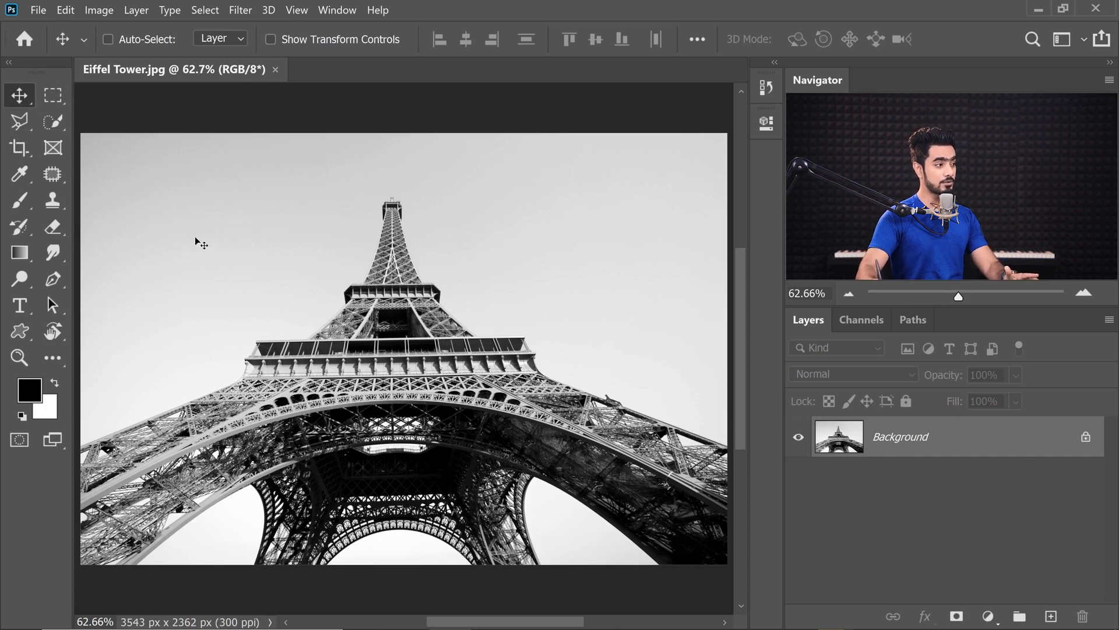
{"action": "left_click_drag", "start_coordinate": [198, 245], "coordinate": [417, 319]}
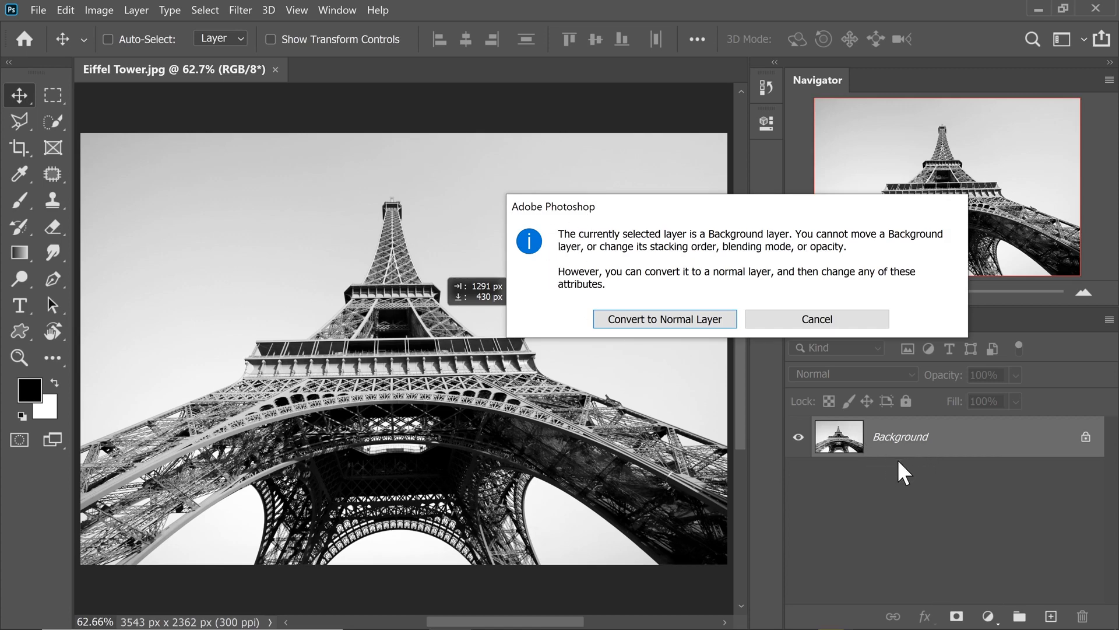
{"action": "left_click", "coordinate": [816, 328]}
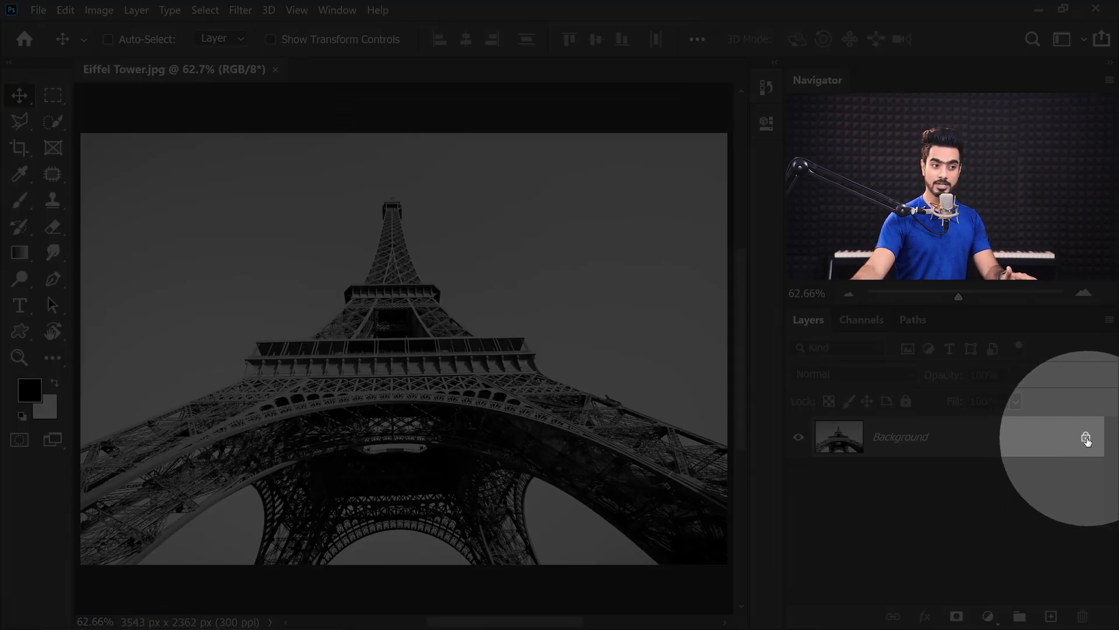
- Unlock the Background layer and rename it as Eiffel Tower
{"action": "left_click", "coordinate": [1086, 438]}
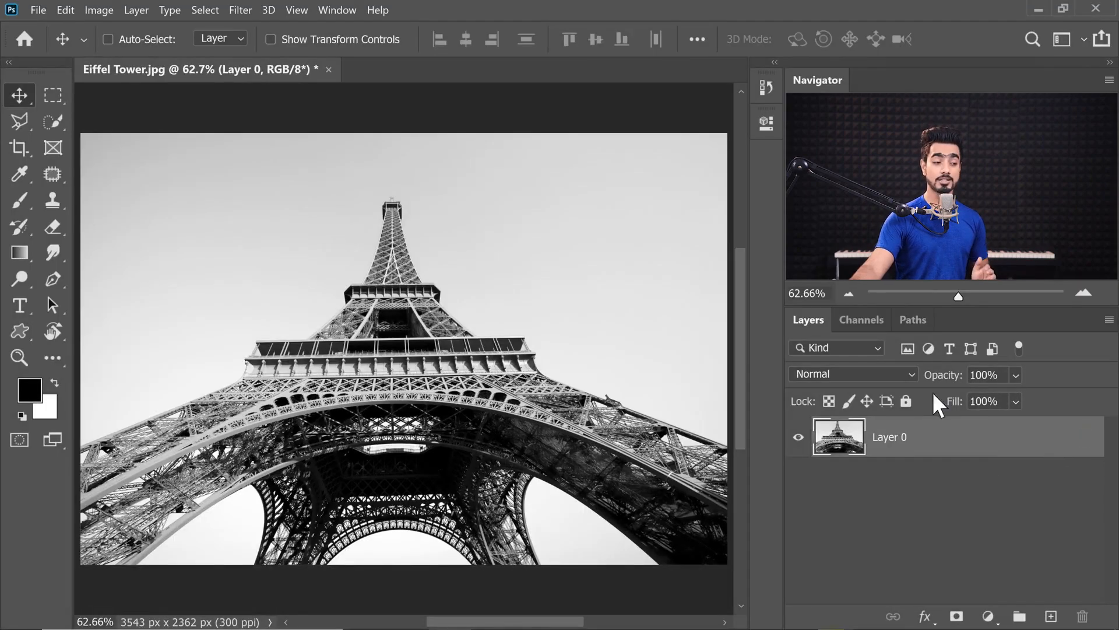
{"action": "double_click", "coordinate": [882, 437]}
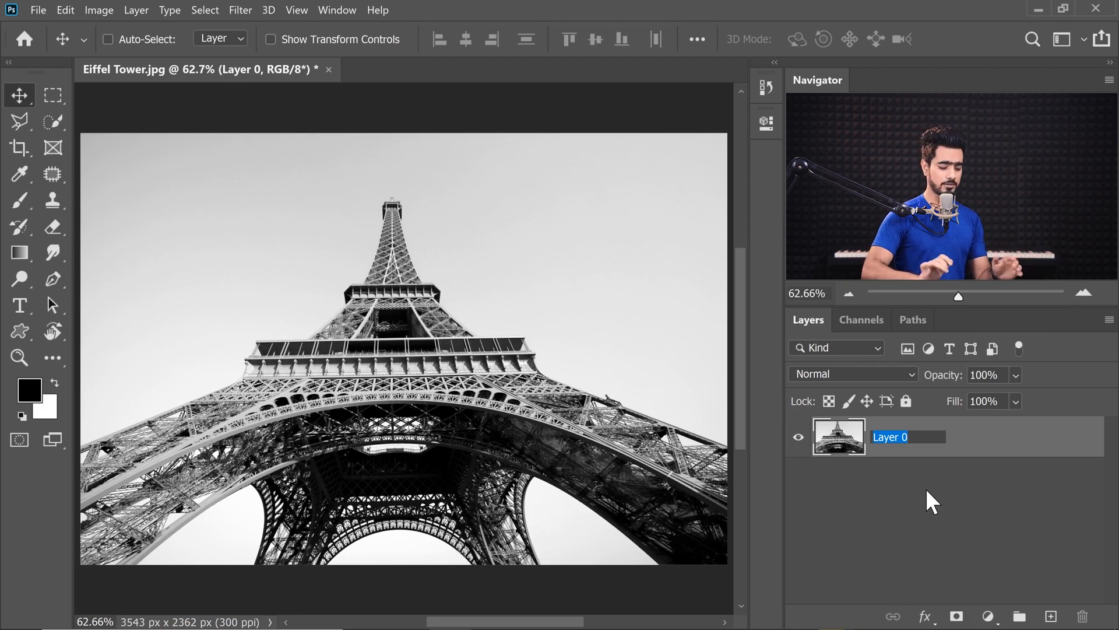
{"action": "type", "text": "Eiffe"}
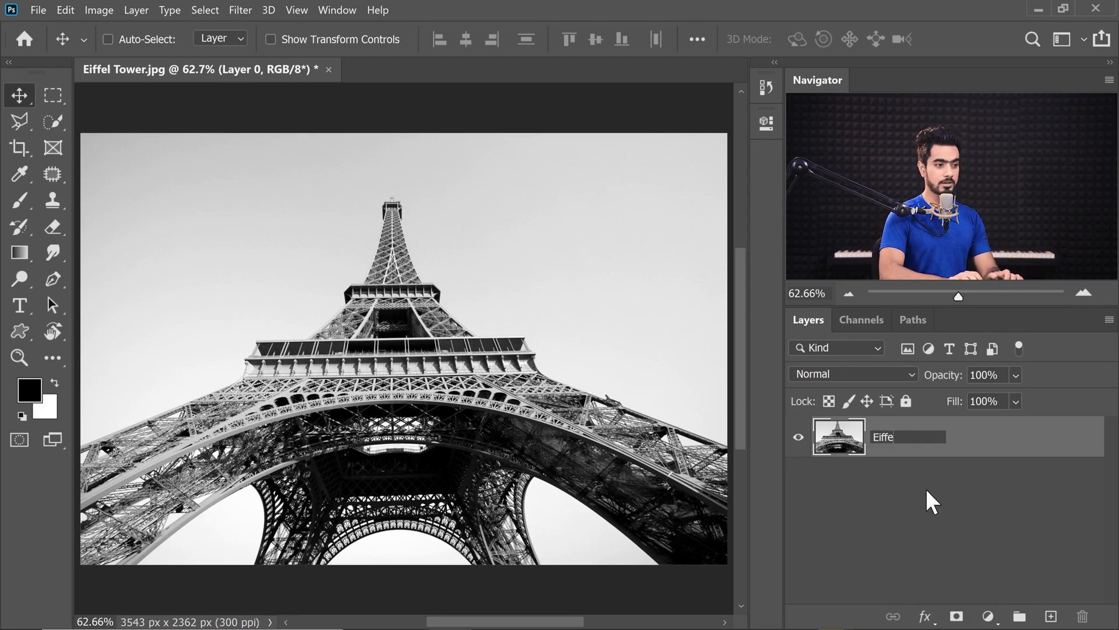
{"action": "type", "text": "l Tower"}
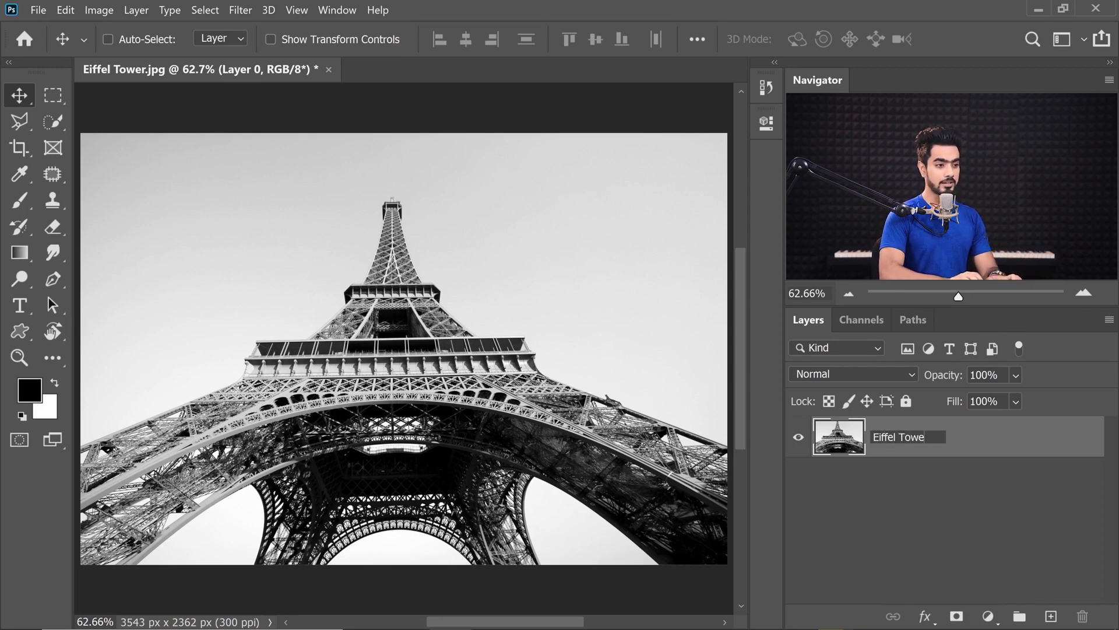
{"action": "key", "text": "Return"}
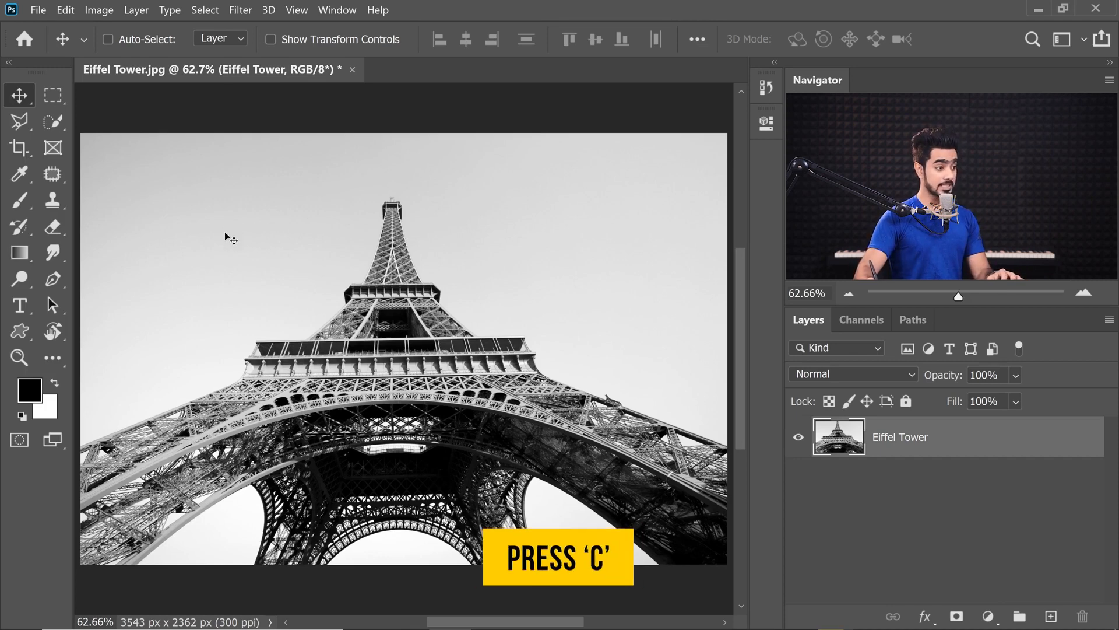
- Straighten the image along the tower's wide horizontal platform with the Crop tool and apply the crop
{"action": "key", "text": "c"}
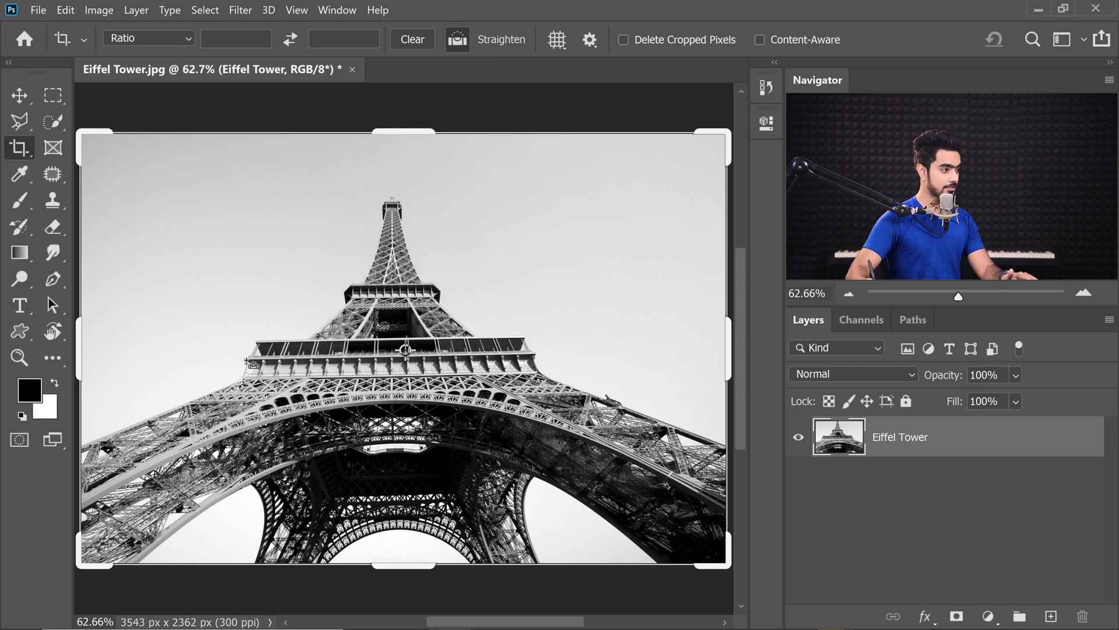
{"action": "left_click_drag", "start_coordinate": [246, 360], "coordinate": [539, 356]}
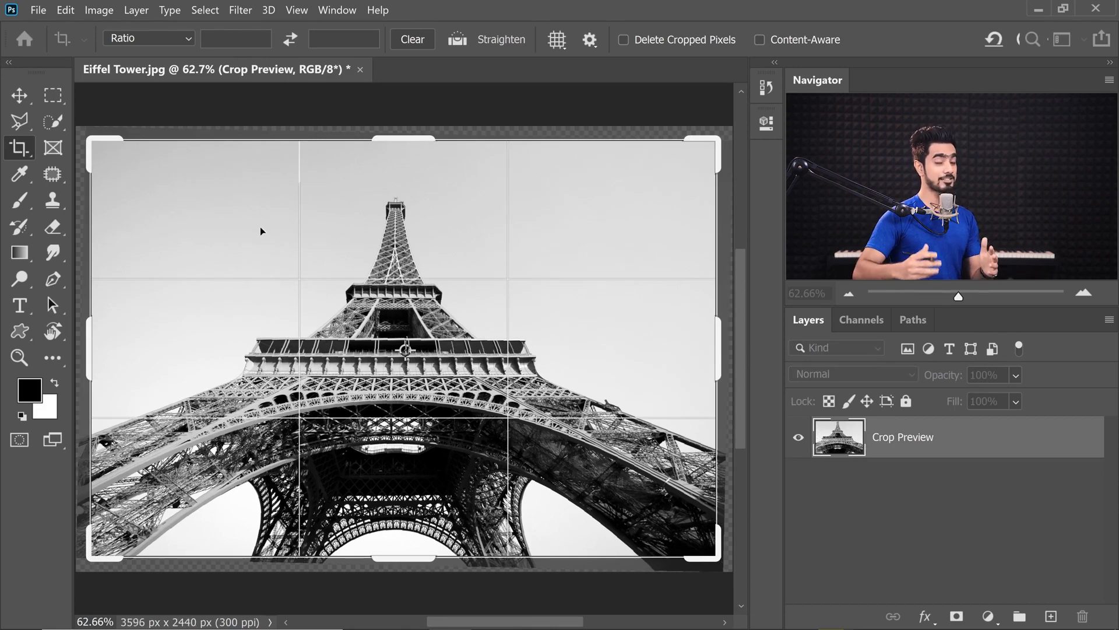
{"action": "key", "text": "Return"}
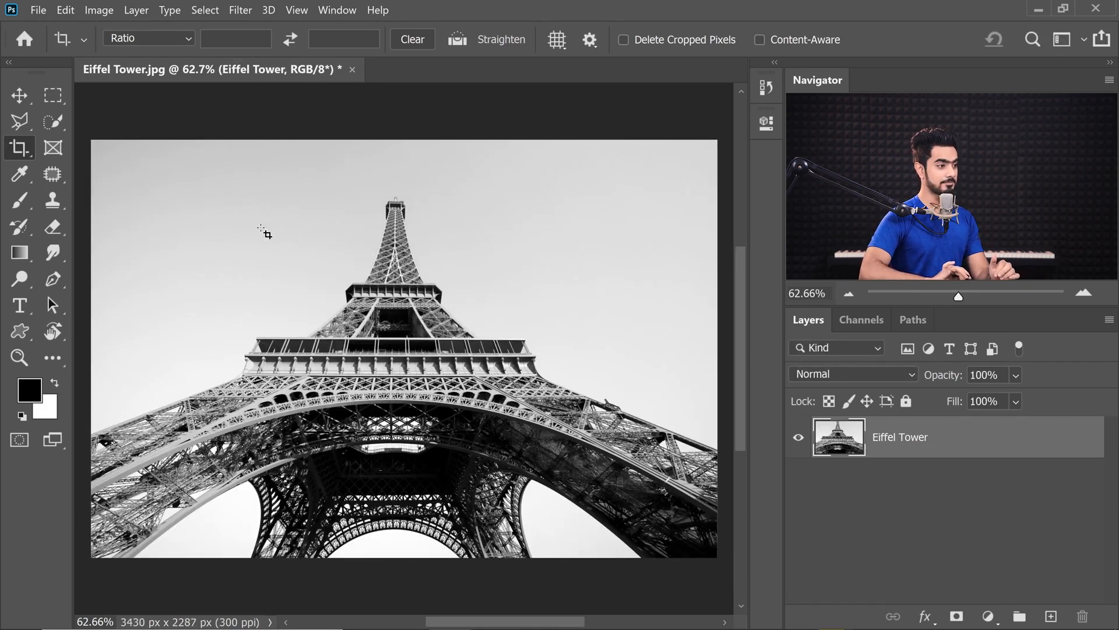
- With the Move tool active, hide the Eiffel Tower layer to see the transparent canvas and show it again
{"action": "left_click", "coordinate": [19, 95]}
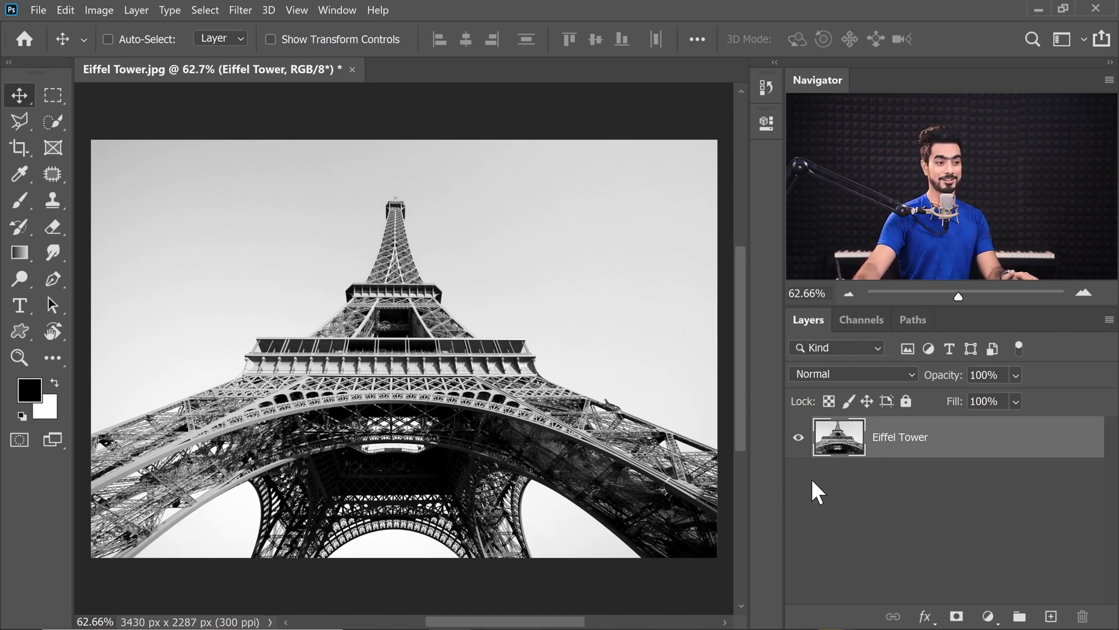
{"action": "left_click", "coordinate": [798, 439]}
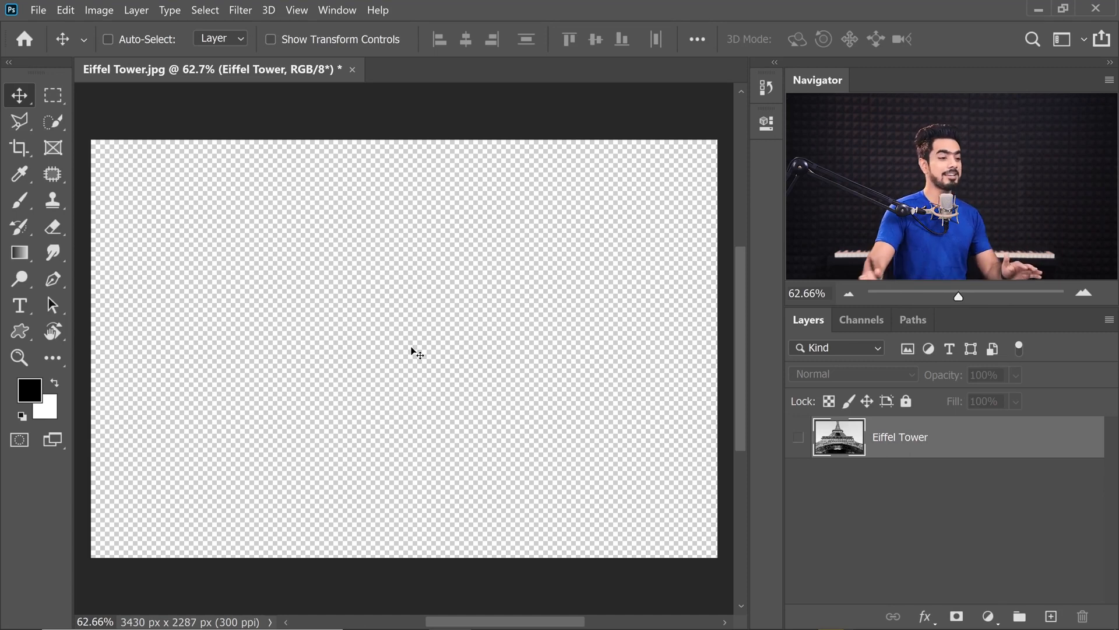
{"action": "left_click", "coordinate": [798, 437]}
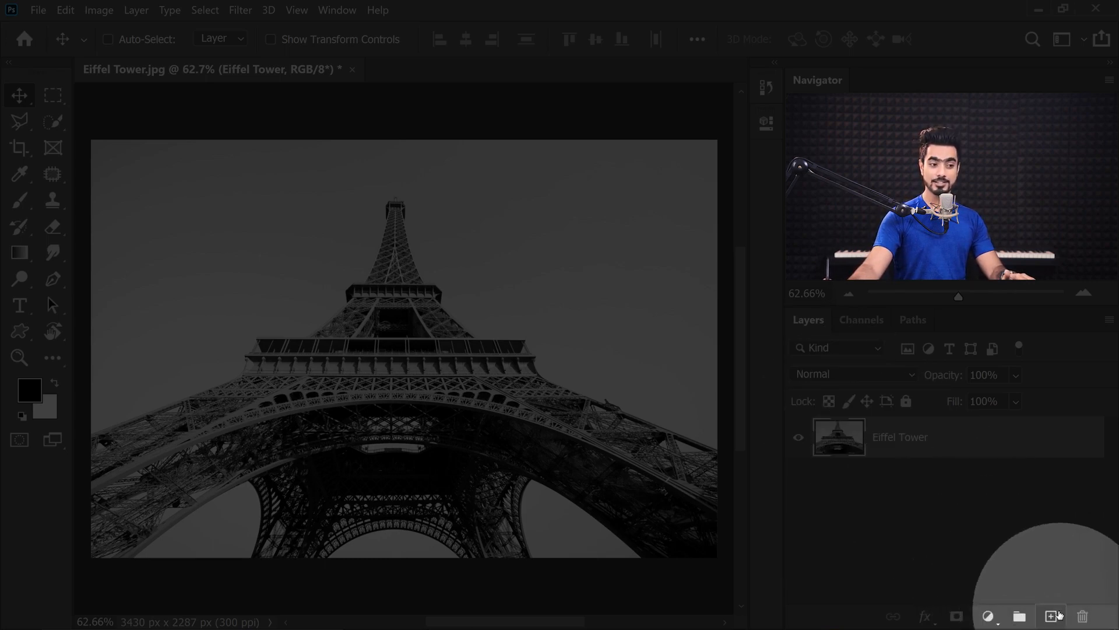
- Add a new layer above Eiffel Tower and paint a large black zigzag across the tower with a soft brush
{"action": "left_click", "coordinate": [1051, 616]}
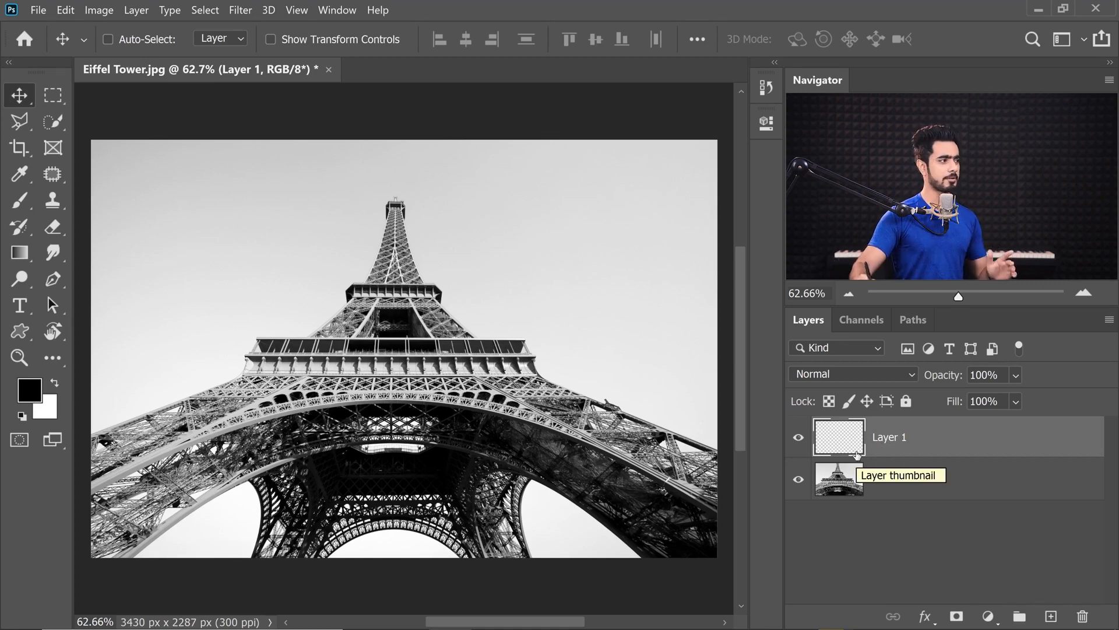
{"action": "left_click", "coordinate": [20, 201]}
{"action": "mouse_move", "coordinate": [267, 227]}
{"action": "left_mouse_down"}
{"action": "mouse_move", "coordinate": [431, 373]}
{"action": "mouse_move", "coordinate": [239, 187]}
{"action": "left_mouse_up"}
{"action": "left_click_drag", "start_coordinate": [508, 39], "coordinate": [616, 43]}
{"action": "mouse_move", "coordinate": [245, 193]}
{"action": "left_mouse_down"}
{"action": "mouse_move", "coordinate": [254, 296]}
{"action": "mouse_move", "coordinate": [513, 402]}
{"action": "mouse_move", "coordinate": [350, 502]}
{"action": "left_mouse_up"}
- Set the foreground color to bright red and paint a red zigzag beside the black one on Layer 1
{"action": "left_click", "coordinate": [29, 389]}
{"action": "left_click", "coordinate": [809, 388]}
{"action": "left_click", "coordinate": [1053, 310]}
{"action": "key", "text": "b"}
{"action": "mouse_move", "coordinate": [536, 187]}
{"action": "left_mouse_down"}
{"action": "mouse_move", "coordinate": [583, 294]}
{"action": "mouse_move", "coordinate": [507, 516]}
{"action": "left_mouse_up"}
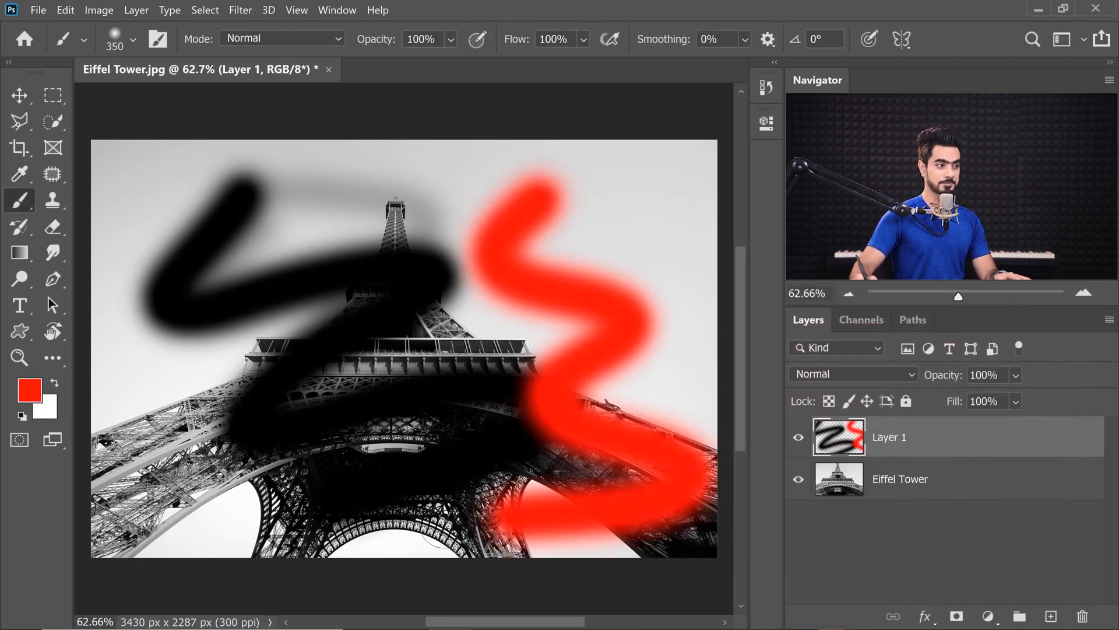
- Toggle the visibility of Layer 1 to compare the image with and without the strokes, leaving it hidden
{"action": "left_click", "coordinate": [806, 440]}
{"action": "left_click", "coordinate": [800, 444]}
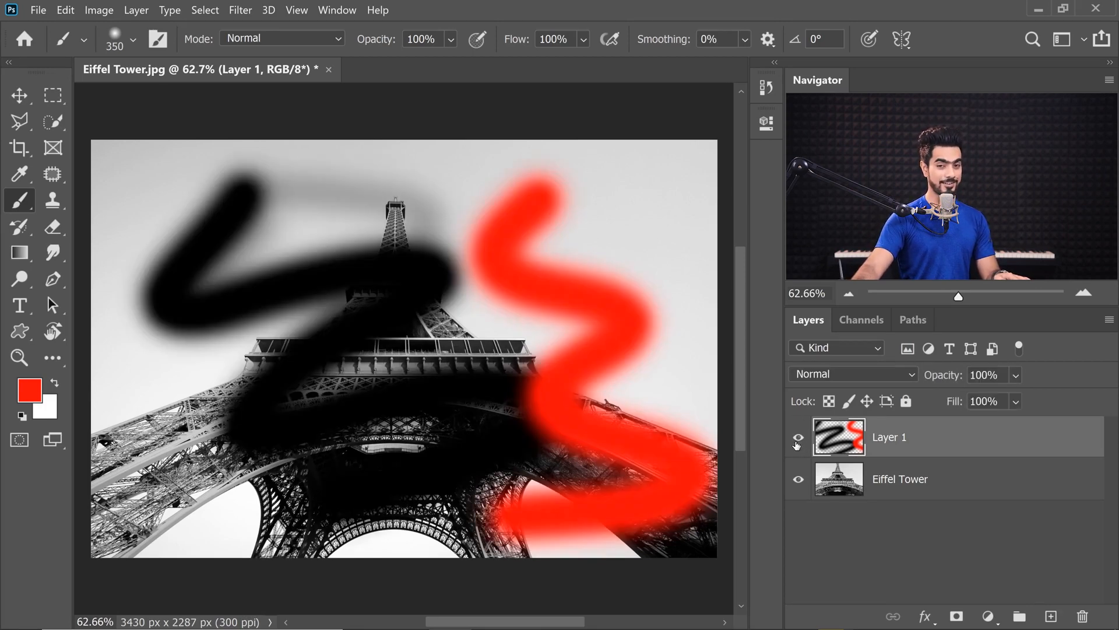
{"action": "left_click", "coordinate": [797, 444]}
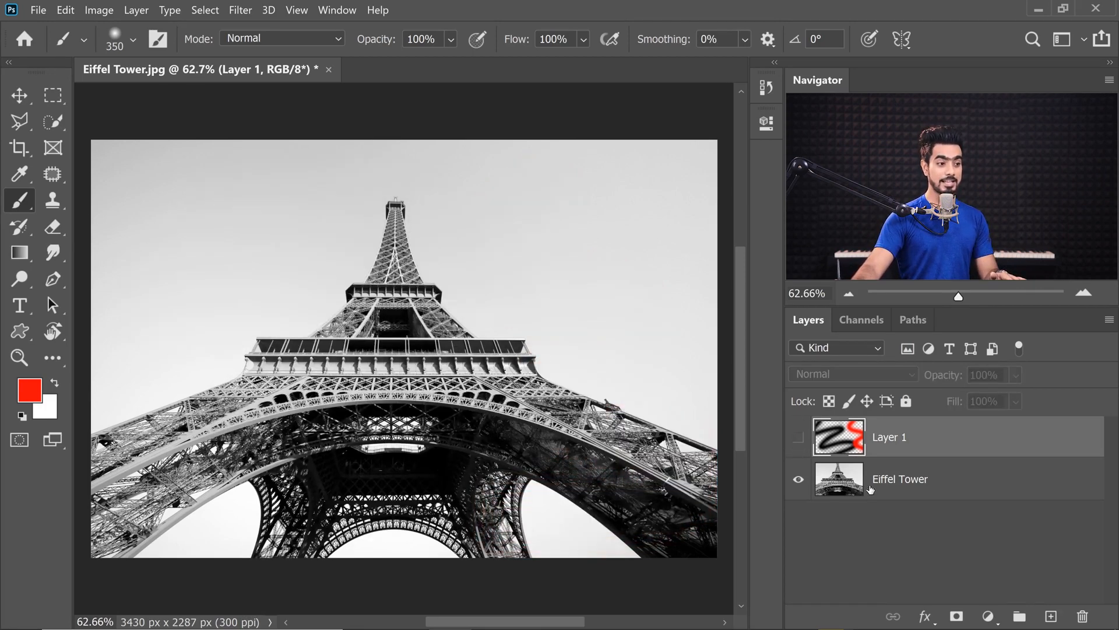
- Paint a red zigzag over the tower on the Eiffel Tower layer and erase its middle with a large soft Eraser
{"action": "left_click", "coordinate": [880, 490]}
{"action": "mouse_move", "coordinate": [368, 222]}
{"action": "left_mouse_down"}
{"action": "mouse_move", "coordinate": [277, 341]}
{"action": "mouse_move", "coordinate": [378, 398]}
{"action": "mouse_move", "coordinate": [595, 462]}
{"action": "mouse_move", "coordinate": [288, 478]}
{"action": "left_mouse_up"}
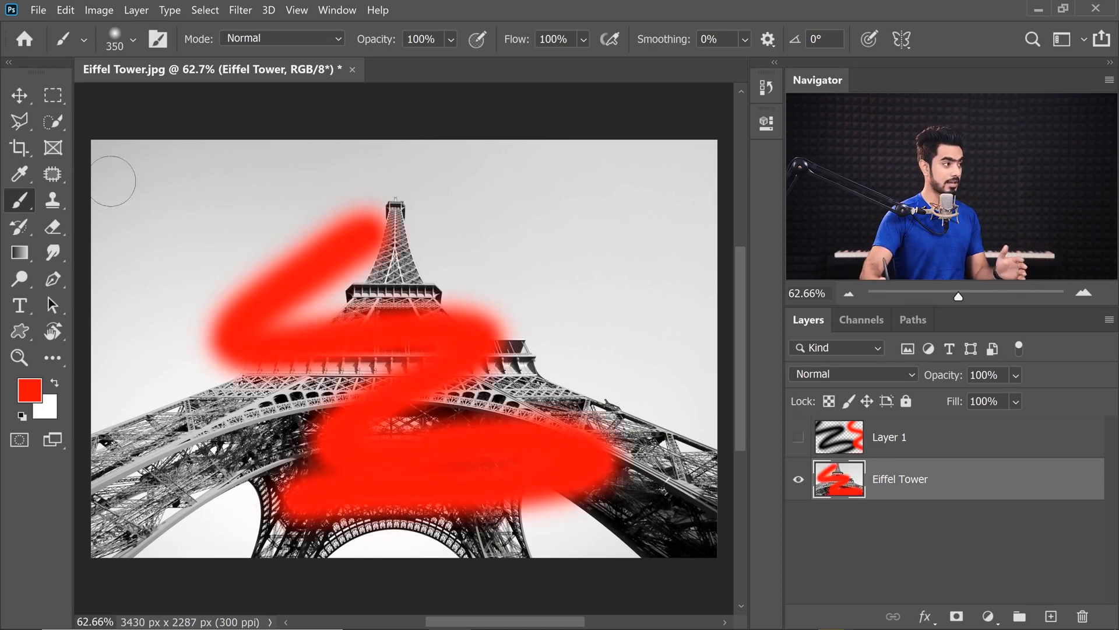
{"action": "left_click", "coordinate": [67, 225]}
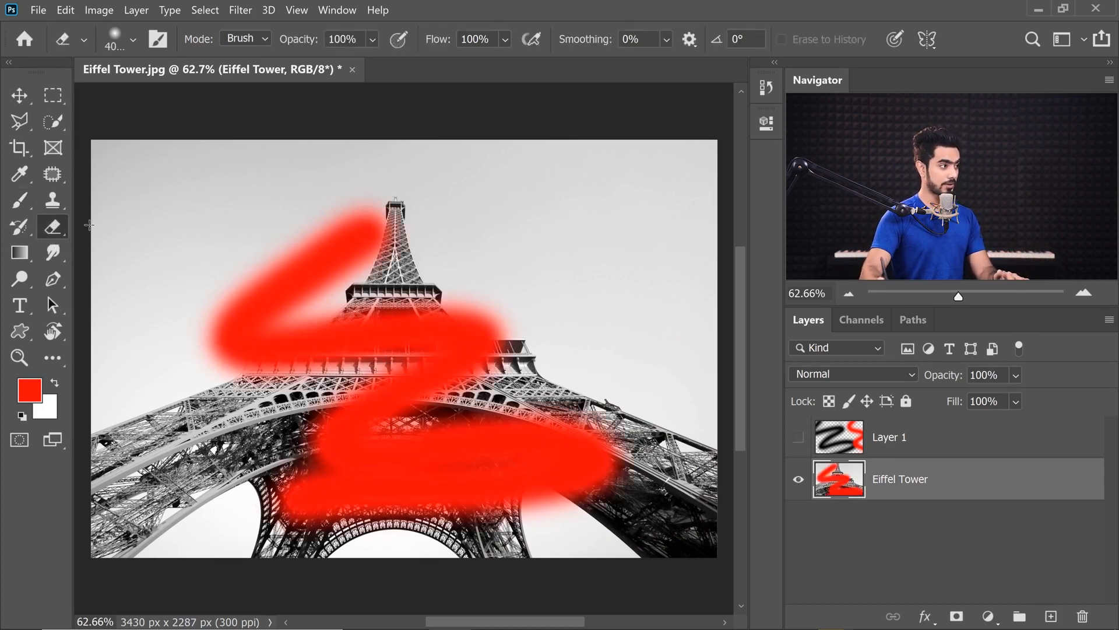
{"action": "mouse_move", "coordinate": [346, 264]}
{"action": "left_mouse_down"}
{"action": "mouse_move", "coordinate": [145, 241]}
{"action": "mouse_move", "coordinate": [23, 252]}
{"action": "left_mouse_up"}
{"action": "mouse_move", "coordinate": [393, 287]}
{"action": "left_mouse_down"}
{"action": "mouse_move", "coordinate": [319, 268]}
{"action": "mouse_move", "coordinate": [313, 289]}
{"action": "mouse_move", "coordinate": [400, 325]}
{"action": "mouse_move", "coordinate": [438, 458]}
{"action": "mouse_move", "coordinate": [579, 387]}
{"action": "left_mouse_up"}
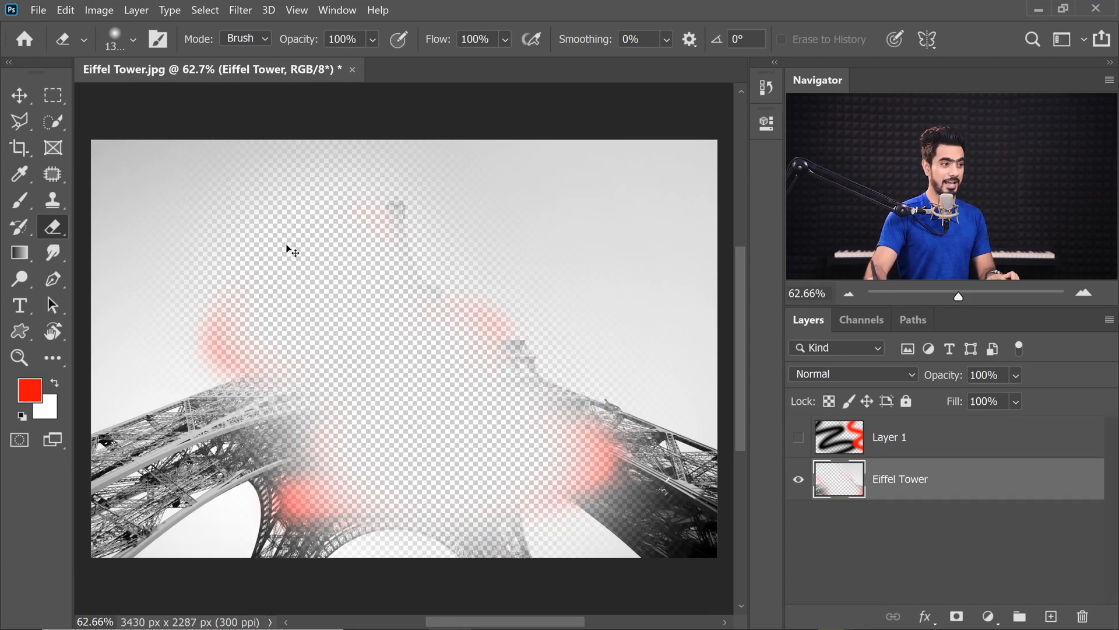
- Undo the erasing and the red brush stroke on the Eiffel Tower layer
{"action": "key", "text": "ctrl+z"}
{"action": "key", "text": "ctrl+z"}
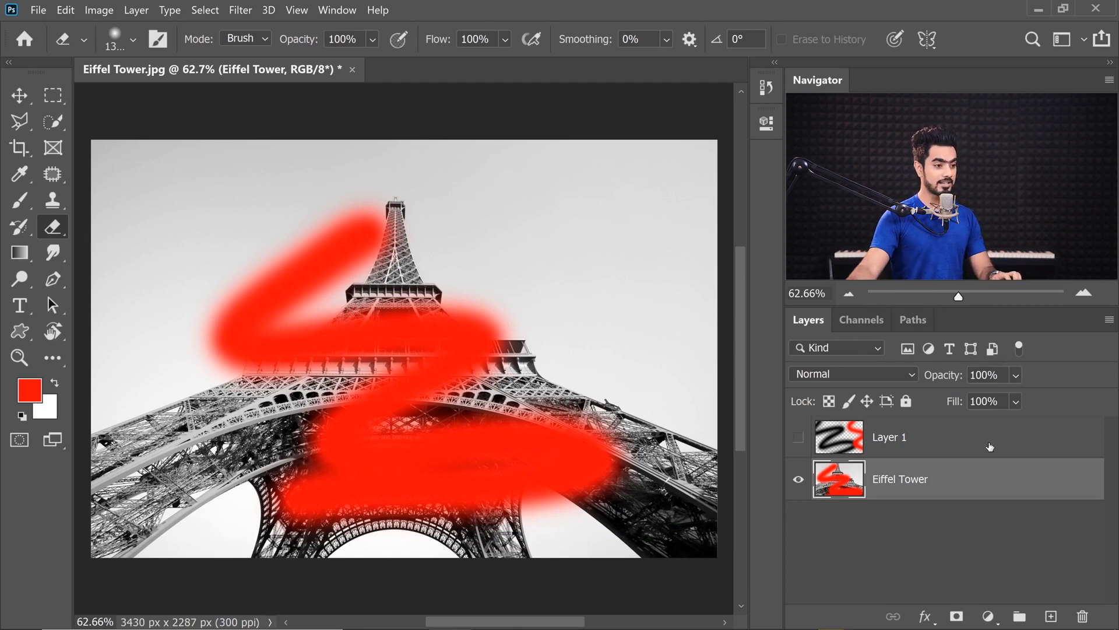
{"action": "key", "text": "ctrl+z"}
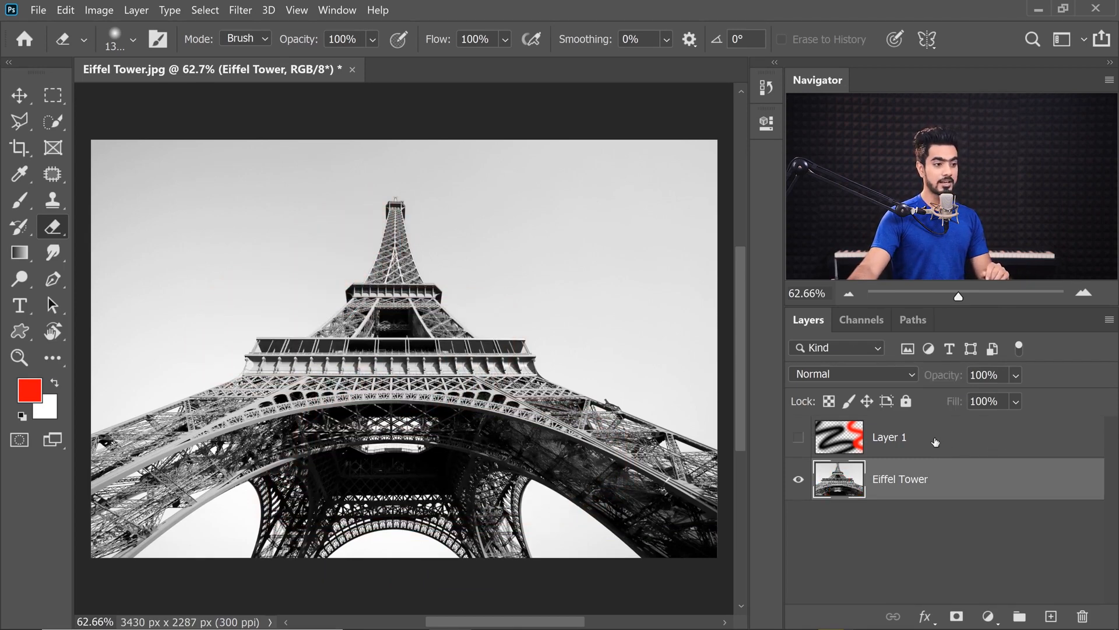
- Show Layer 1 and erase its black zigzag with the large soft Eraser
{"action": "left_click", "coordinate": [937, 442]}
{"action": "left_click", "coordinate": [798, 437]}
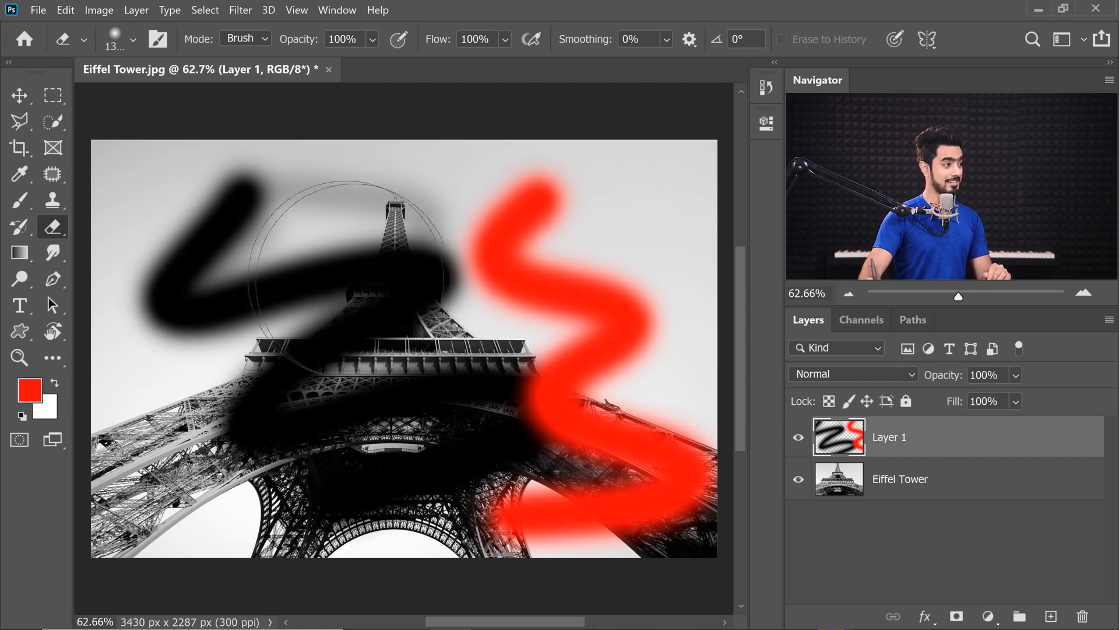
{"action": "mouse_move", "coordinate": [280, 187]}
{"action": "left_mouse_down"}
{"action": "mouse_move", "coordinate": [263, 212]}
{"action": "mouse_move", "coordinate": [341, 294]}
{"action": "mouse_move", "coordinate": [502, 420]}
{"action": "mouse_move", "coordinate": [478, 338]}
{"action": "left_mouse_up"}
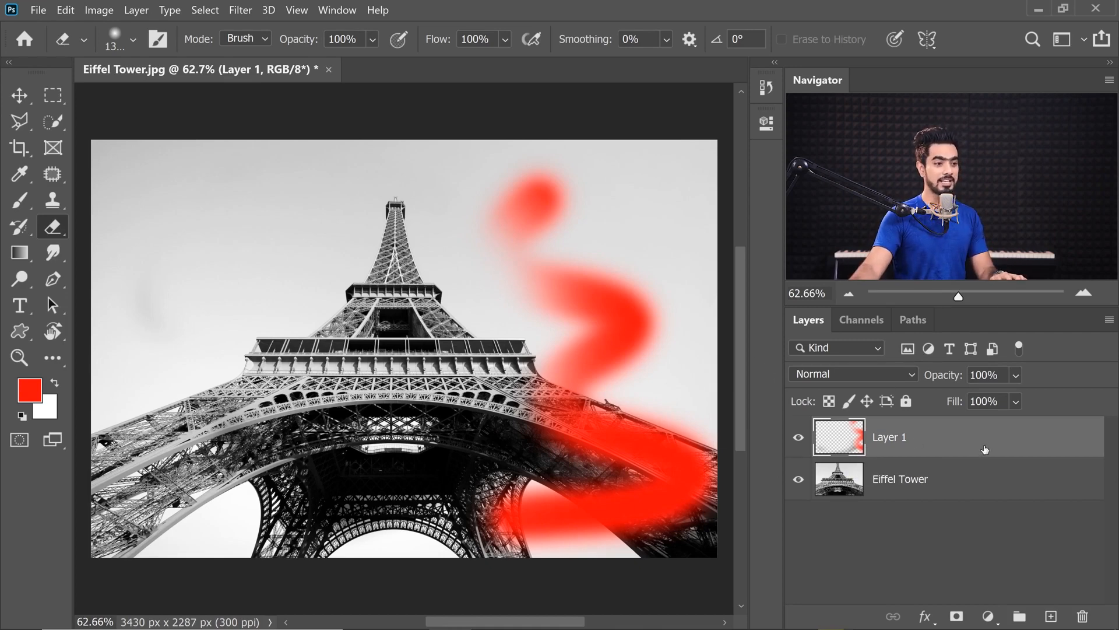
- Delete the painted Layer 1, and add an empty layer and delete it too
{"action": "mouse_move", "coordinate": [969, 440]}
{"action": "left_mouse_down"}
{"action": "mouse_move", "coordinate": [969, 610]}
{"action": "mouse_move", "coordinate": [1083, 616]}
{"action": "left_mouse_up"}
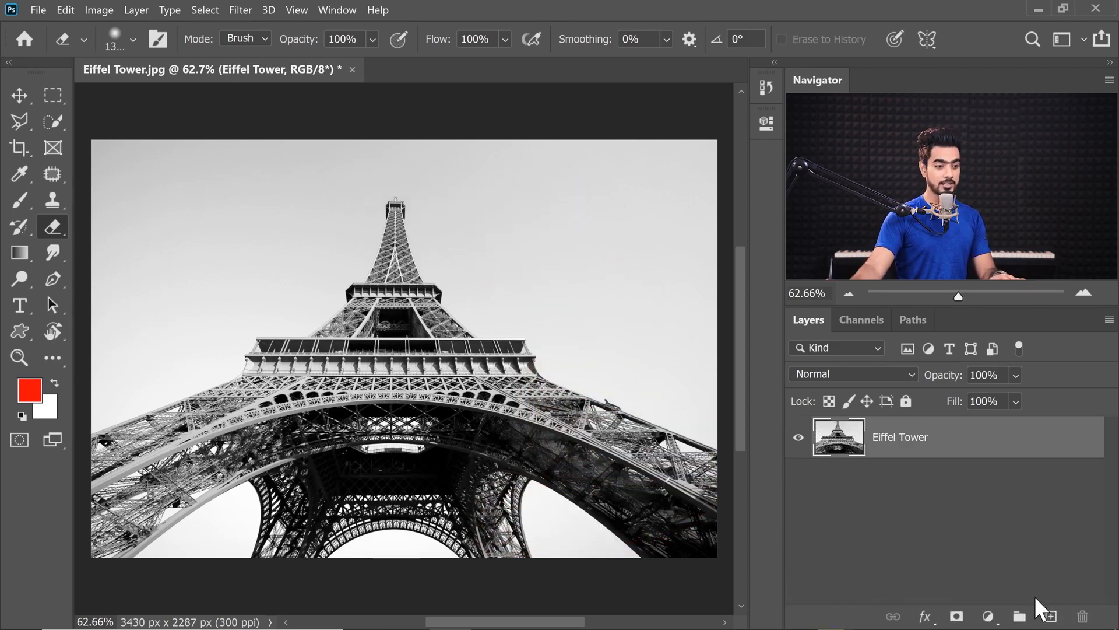
{"action": "left_click", "coordinate": [1050, 617]}
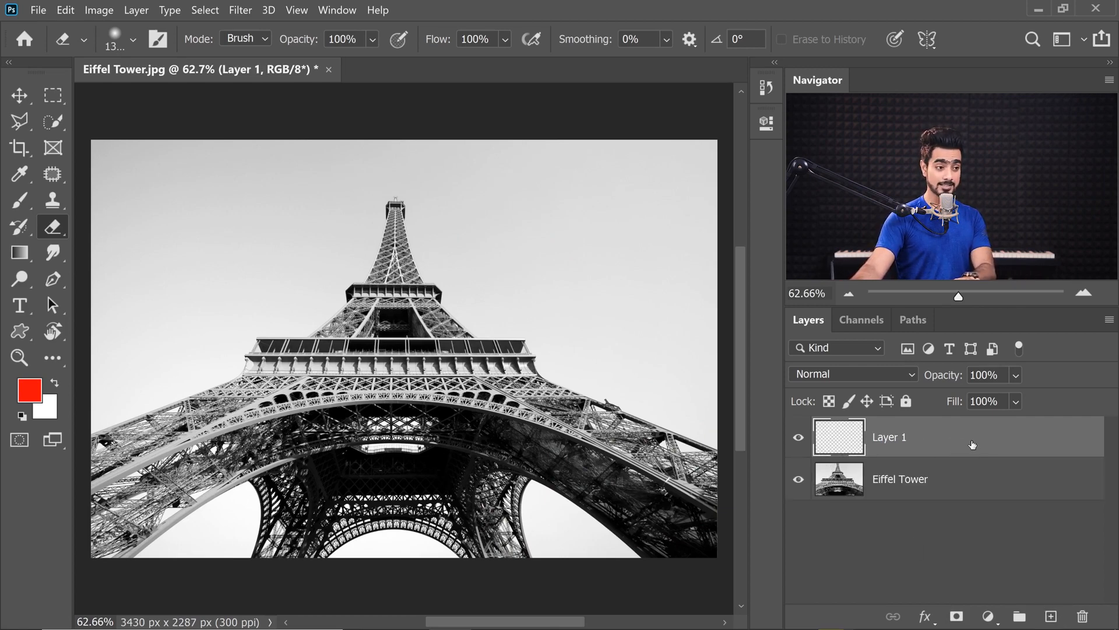
{"action": "key", "text": "Delete"}
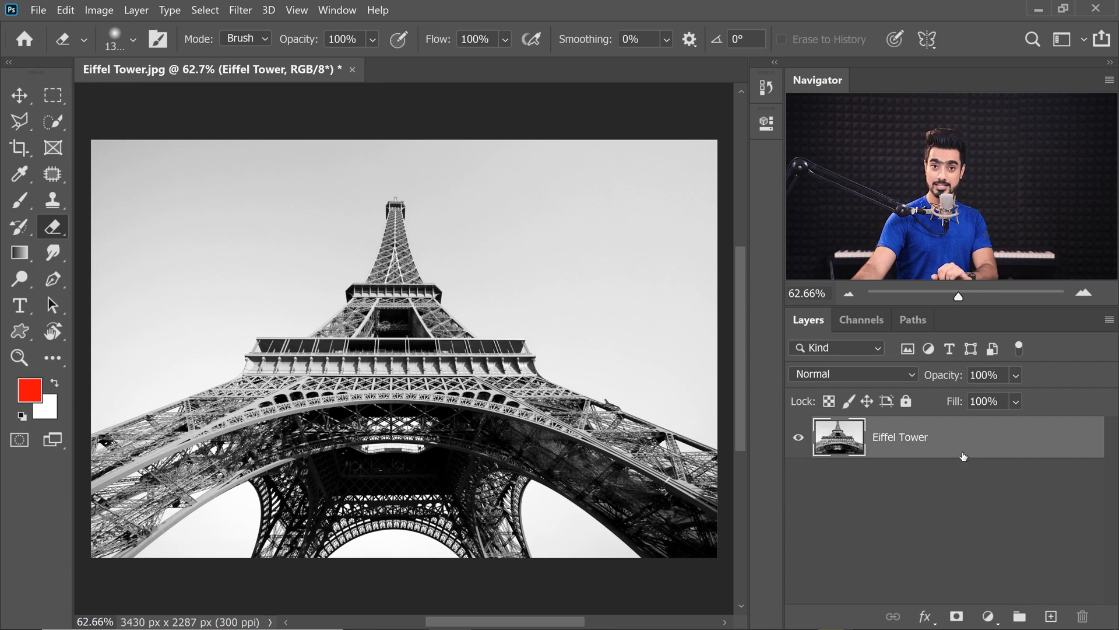
- Add another empty layer above Eiffel Tower and remove it, confirming the deletion
{"action": "left_click", "coordinate": [1051, 616]}
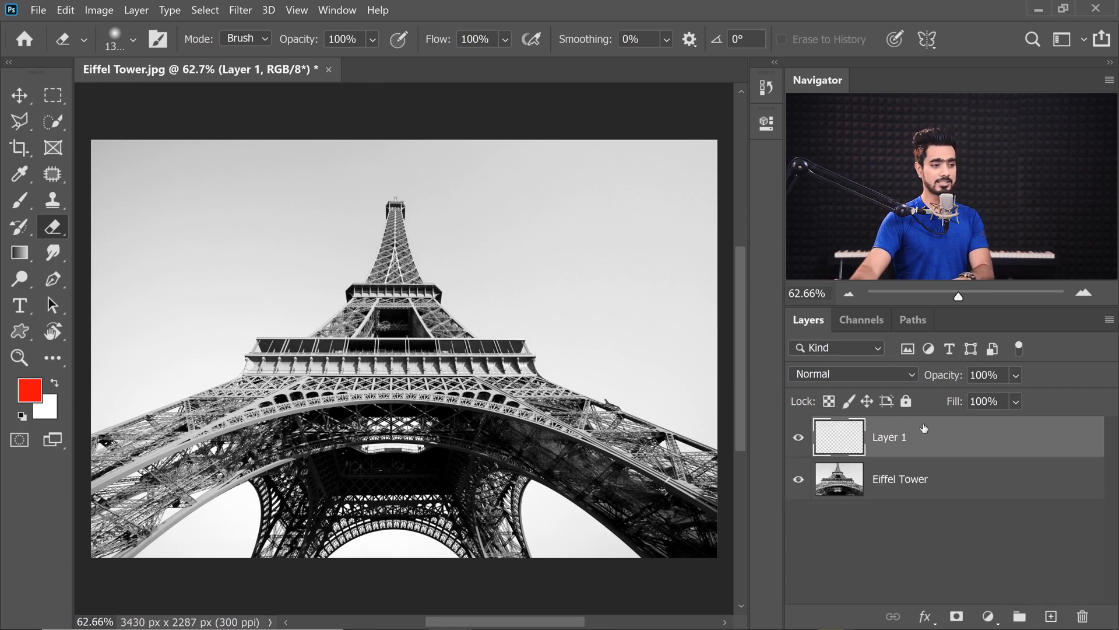
{"action": "left_click", "coordinate": [1083, 616]}
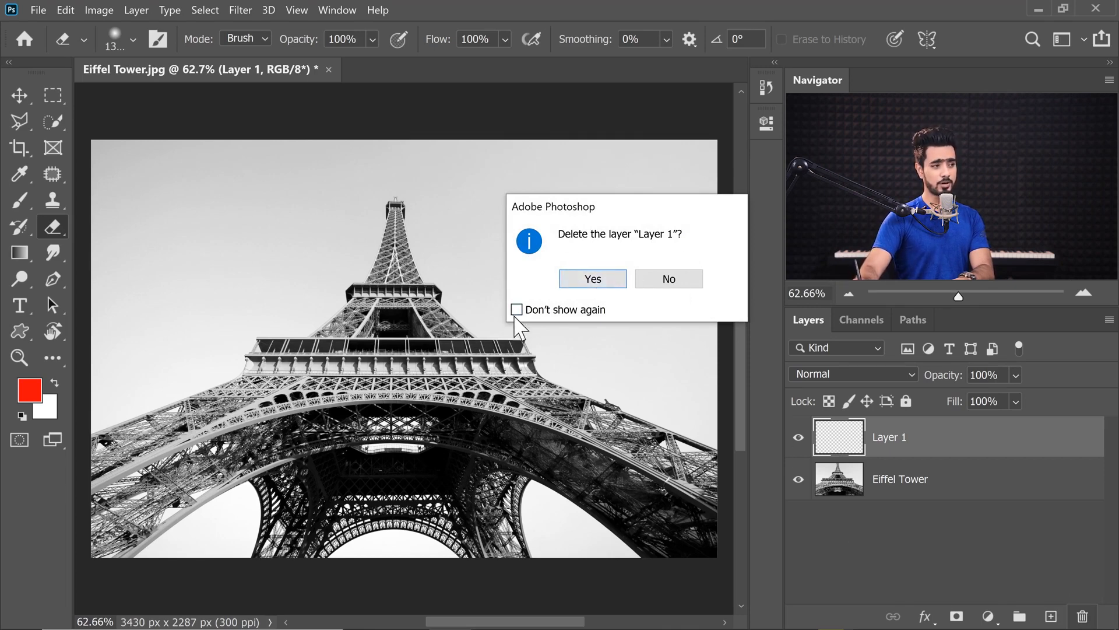
{"action": "left_click", "coordinate": [601, 279]}
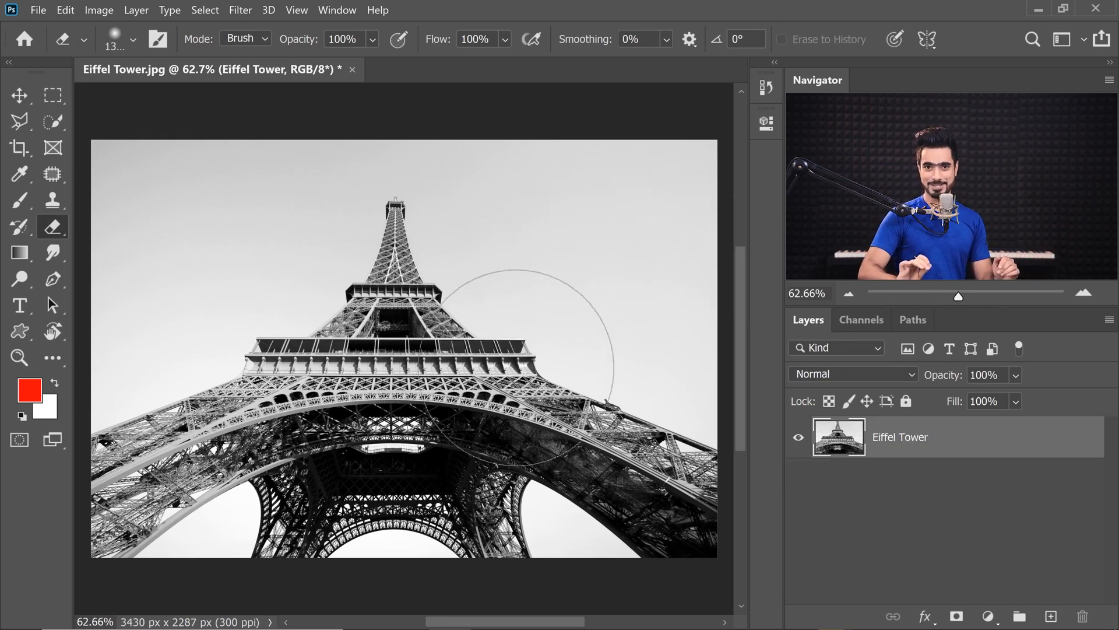
- Reset the foreground and background colors to default, switch to the Move tool and add a new empty layer
{"action": "key", "text": "d"}
{"action": "key", "text": "v"}
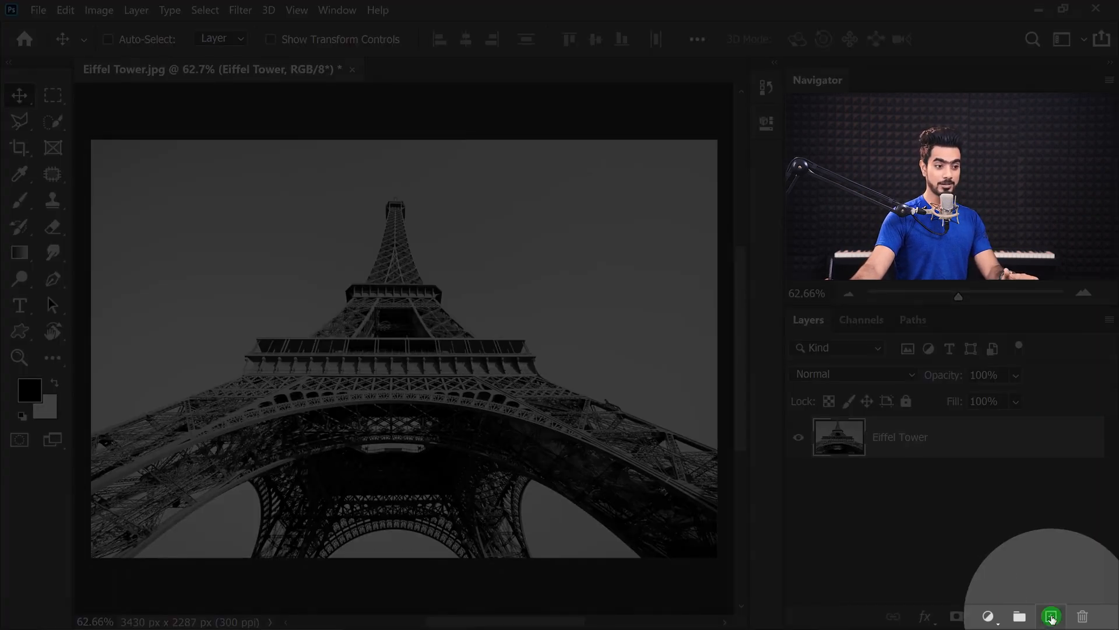
{"action": "left_click", "coordinate": [1051, 617]}
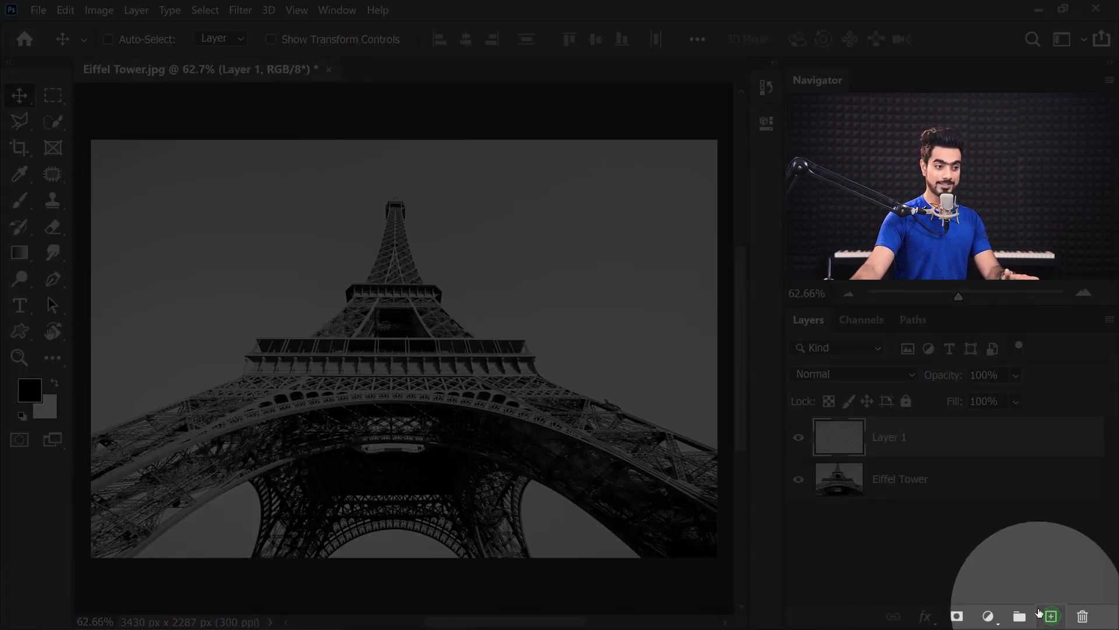
- Rename the new empty layer above Eiffel Tower as "White Solid"
{"action": "double_click", "coordinate": [895, 441]}
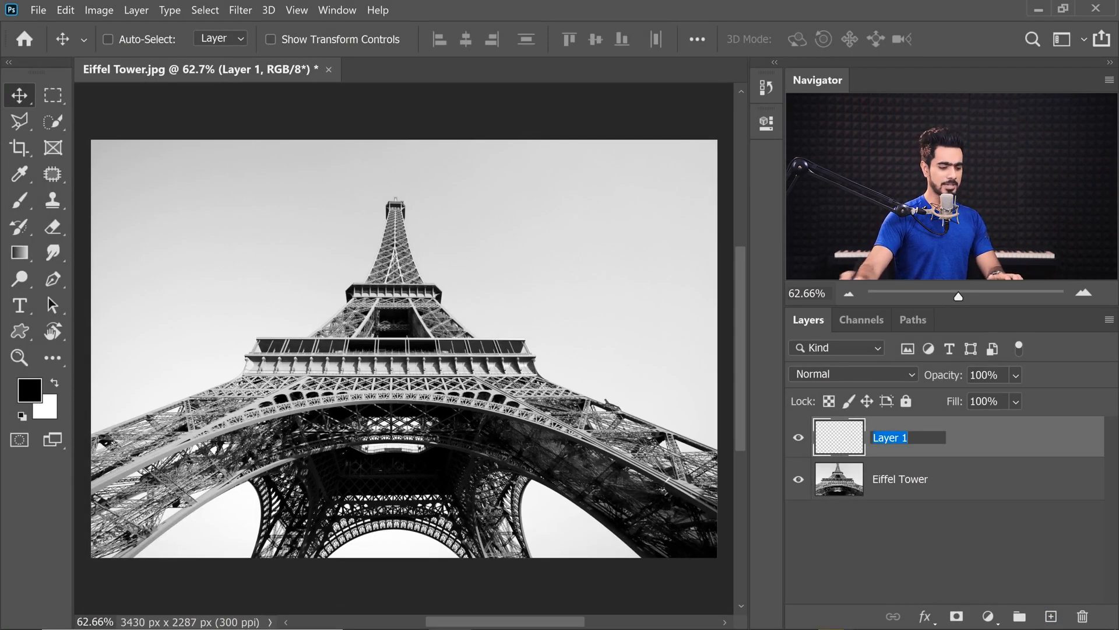
{"action": "type", "text": "White Solid"}
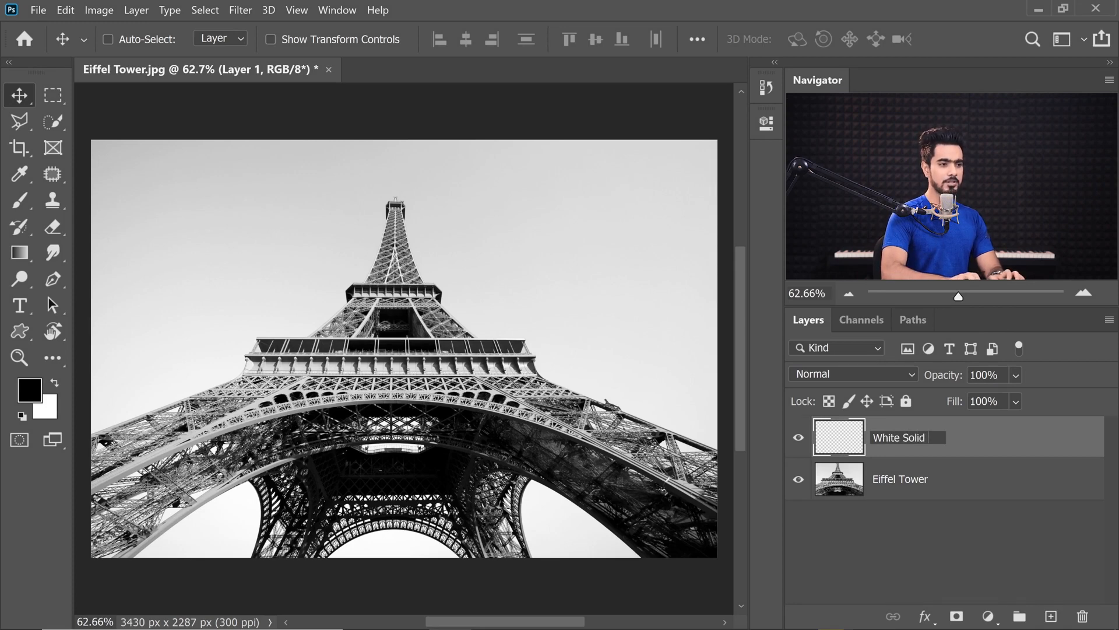
{"action": "key", "text": "Return"}
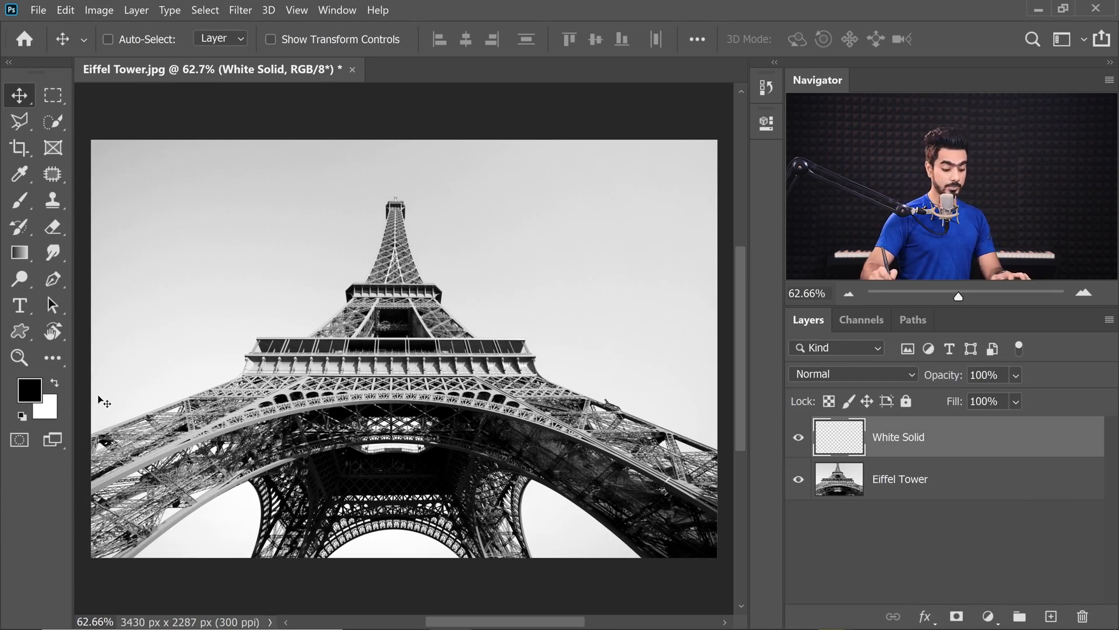
- Set the foreground color to a bright red and the background color to a bright green
{"action": "key", "text": "d"}
{"action": "left_click", "coordinate": [27, 389]}
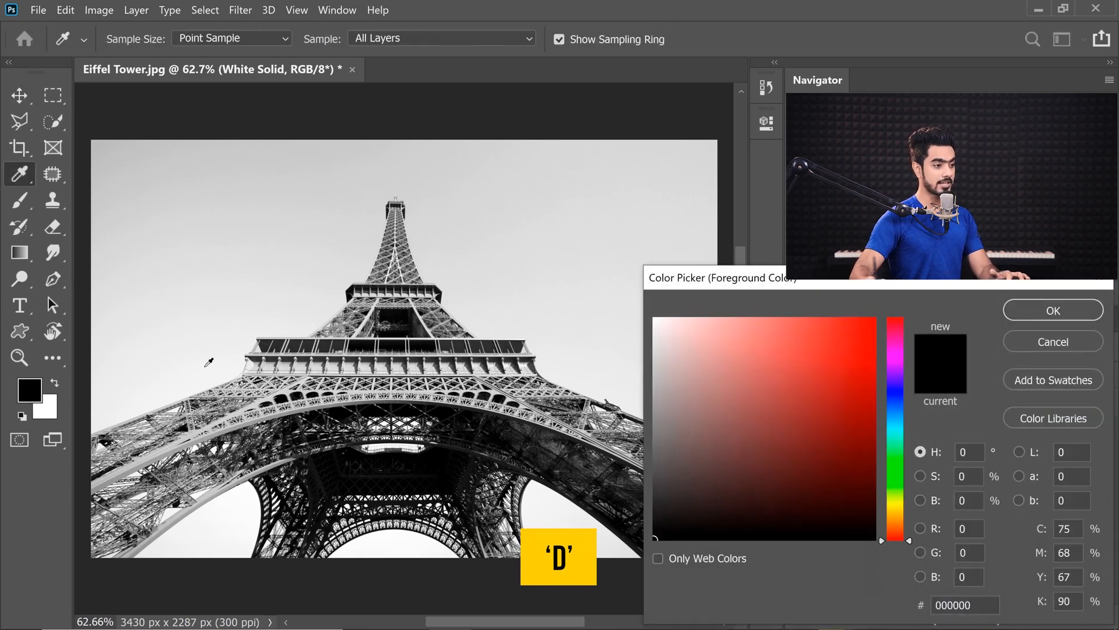
{"action": "left_click", "coordinate": [824, 348]}
{"action": "left_click", "coordinate": [1047, 314]}
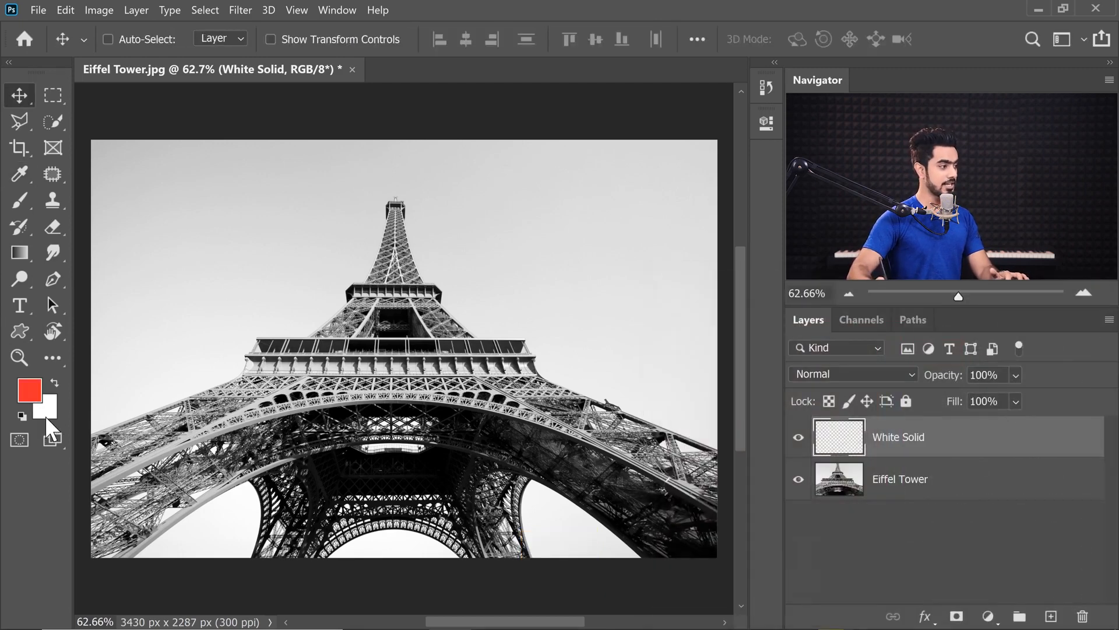
{"action": "left_click", "coordinate": [43, 415]}
{"action": "left_click", "coordinate": [902, 481]}
{"action": "left_click", "coordinate": [852, 412]}
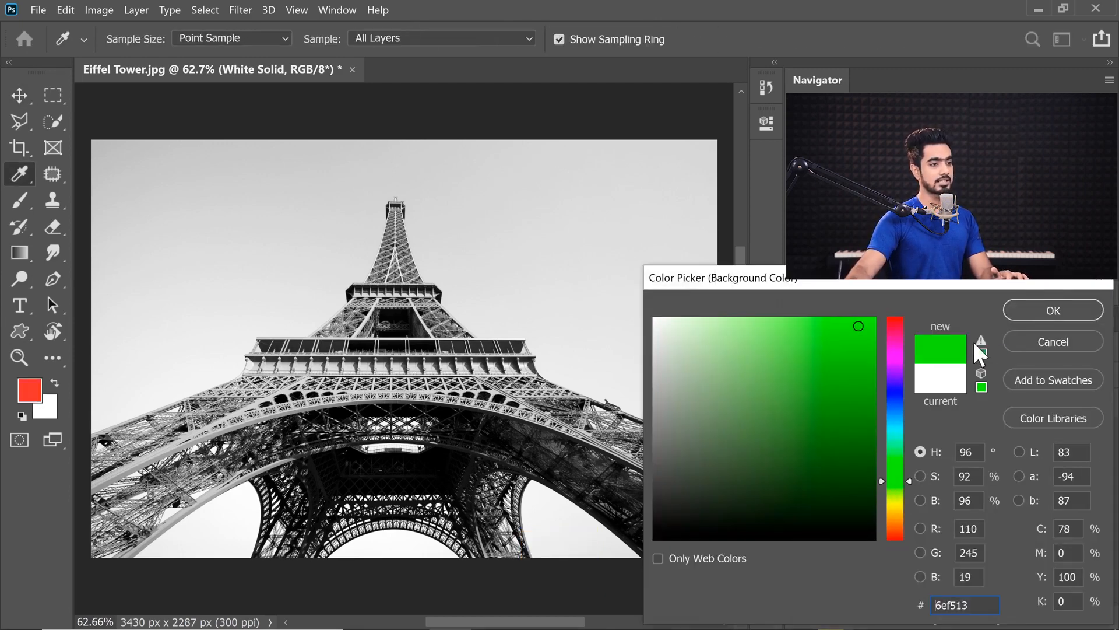
{"action": "left_click", "coordinate": [1035, 313]}
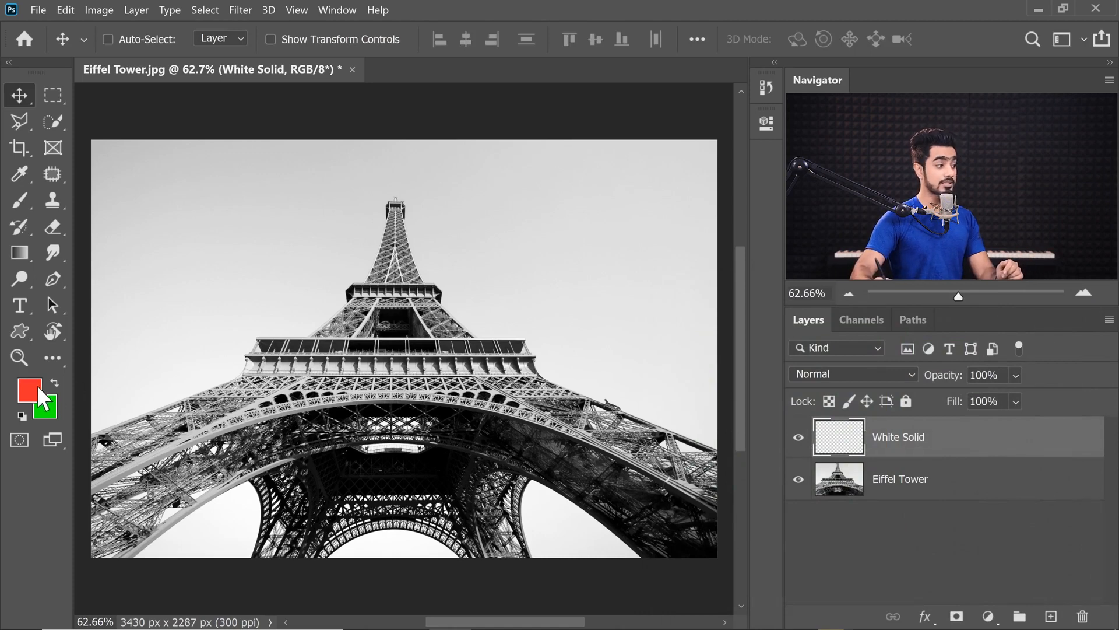
- Reset the colors to default black and white and swap them to make white the foreground color
{"action": "key", "text": "d"}
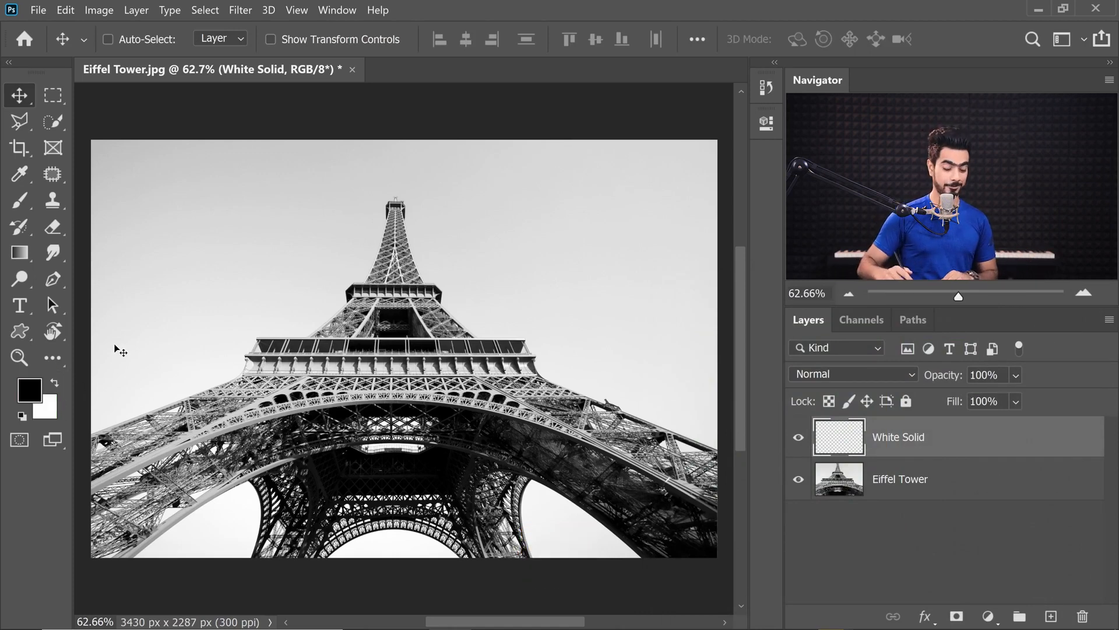
{"action": "key", "text": "x"}
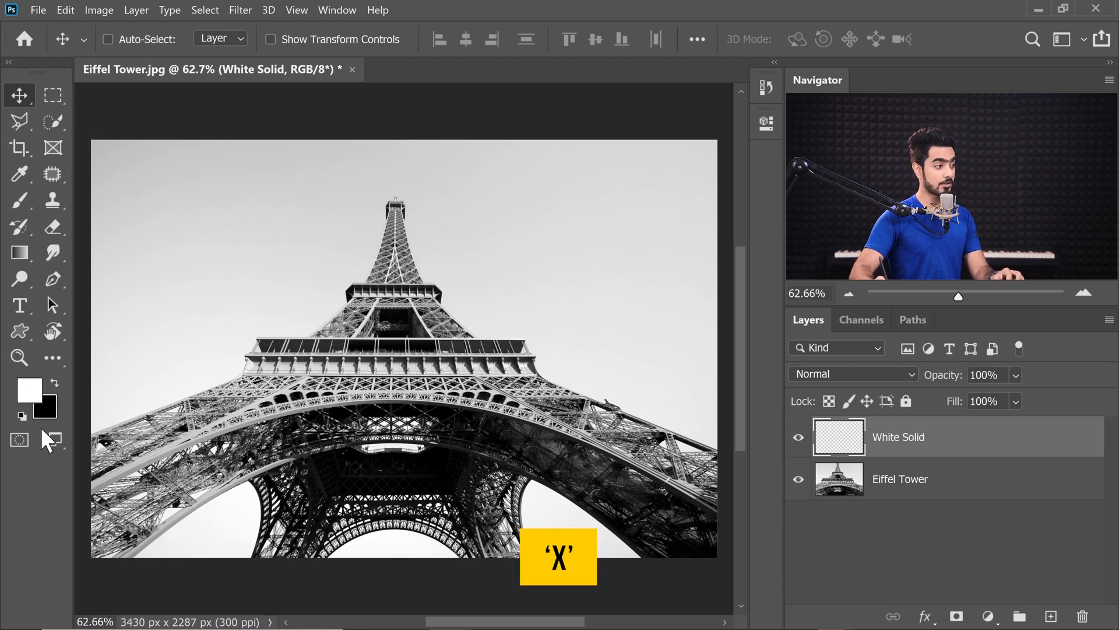
{"action": "left_click", "coordinate": [23, 413]}
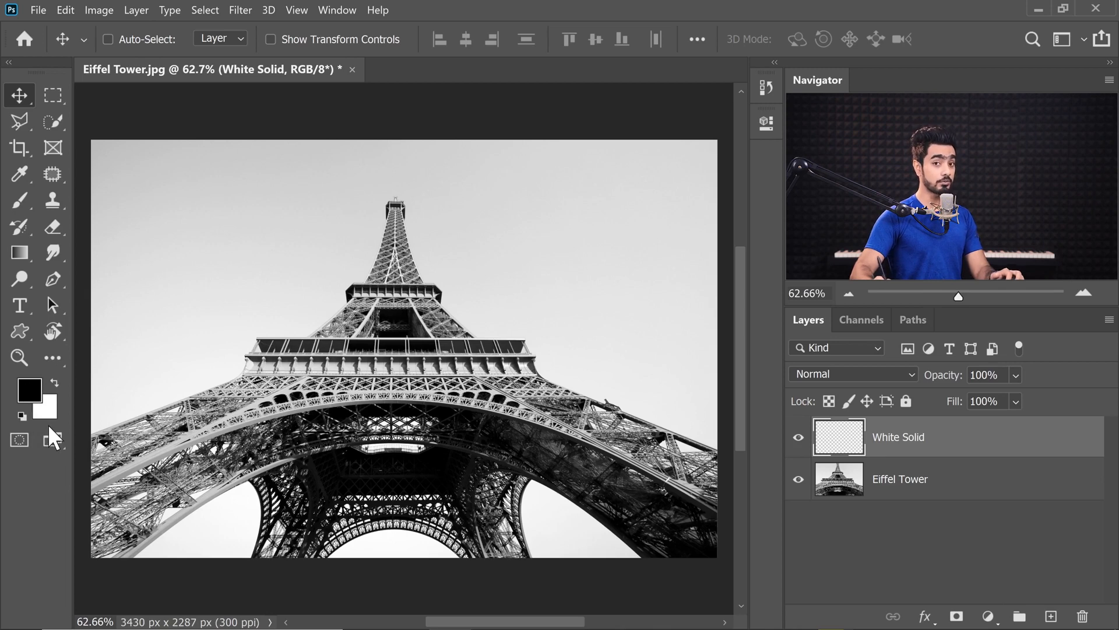
{"action": "key", "text": "x"}
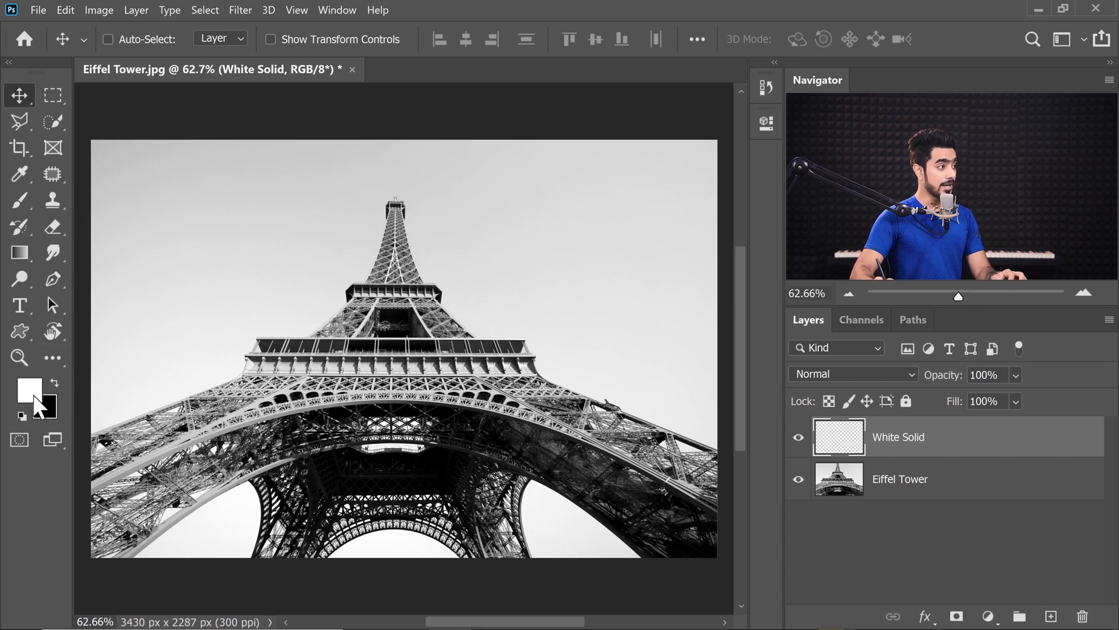
- Fill the White Solid layer with the white foreground color
{"action": "key", "text": "alt"}
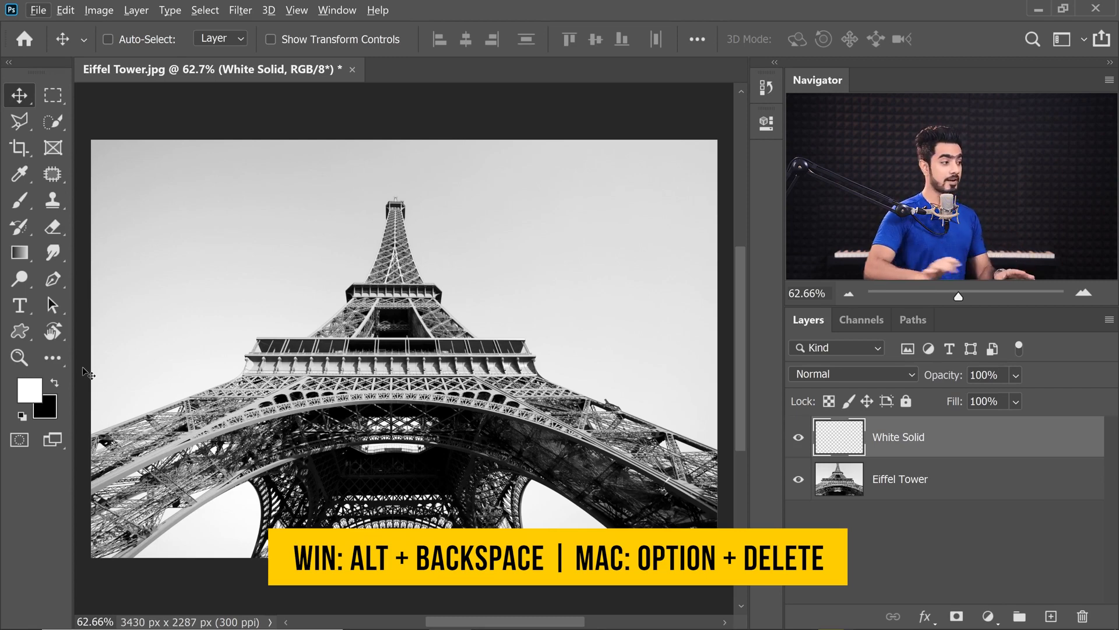
{"action": "key", "text": "alt"}
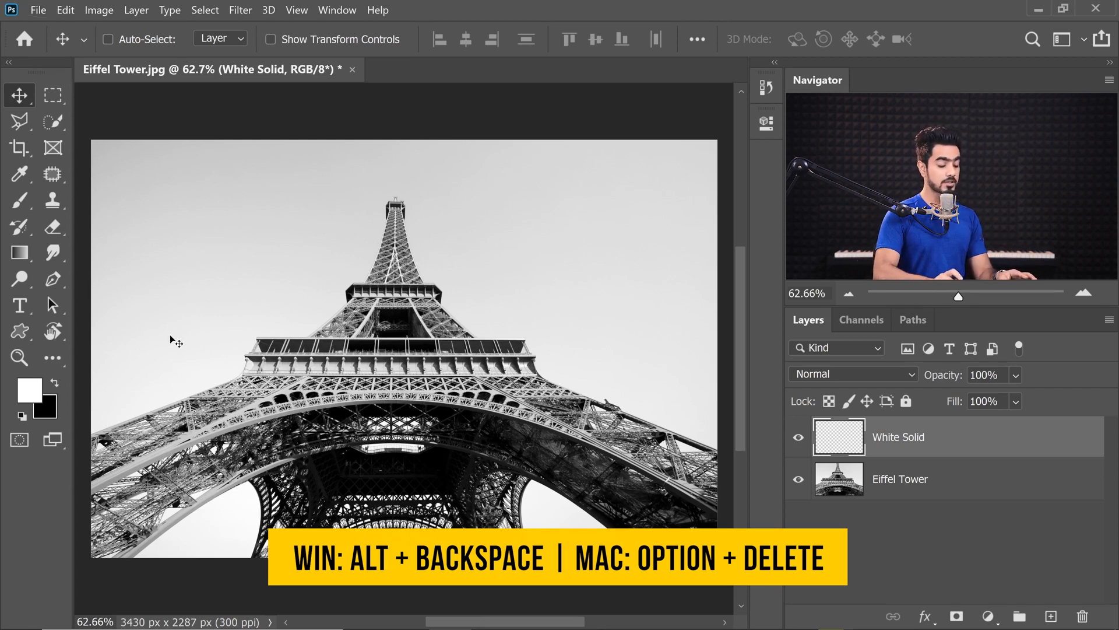
{"action": "key", "text": "alt+BackSpace"}
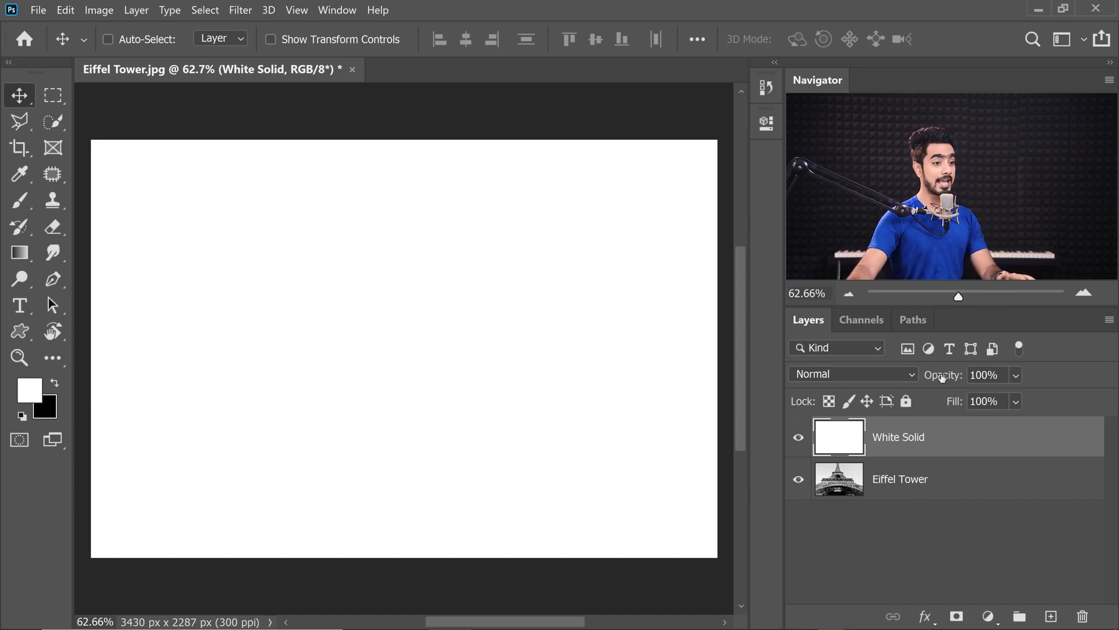
- Set the White Solid layer's opacity to 75%
{"action": "left_click_drag", "start_coordinate": [950, 378], "coordinate": [937, 380]}
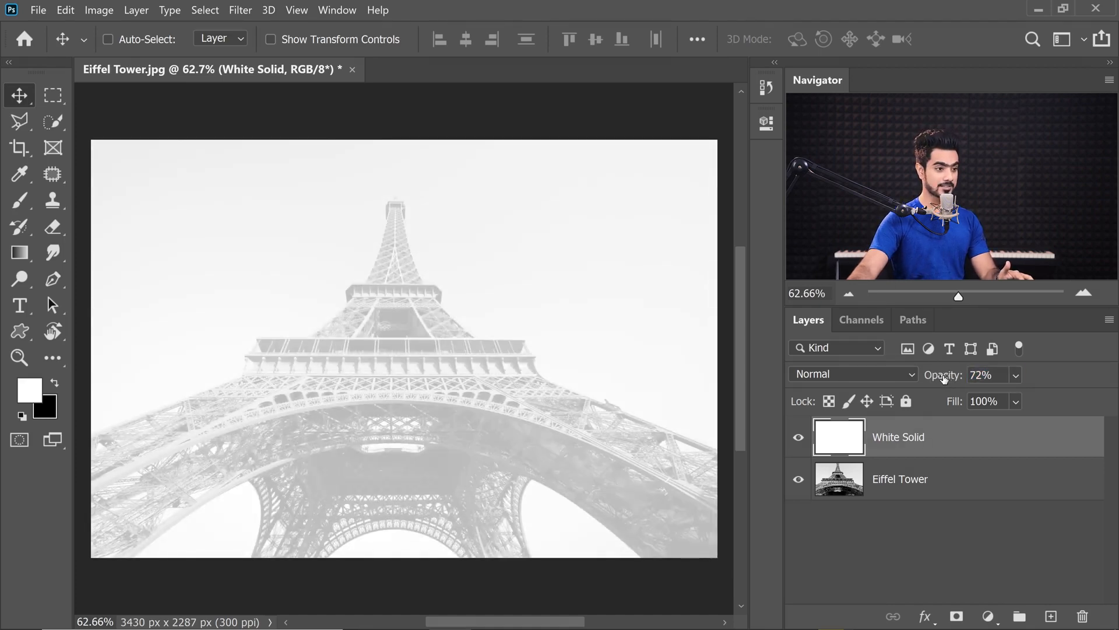
{"action": "left_click_drag", "start_coordinate": [944, 379], "coordinate": [950, 377]}
{"action": "left_click_drag", "start_coordinate": [948, 378], "coordinate": [947, 382]}
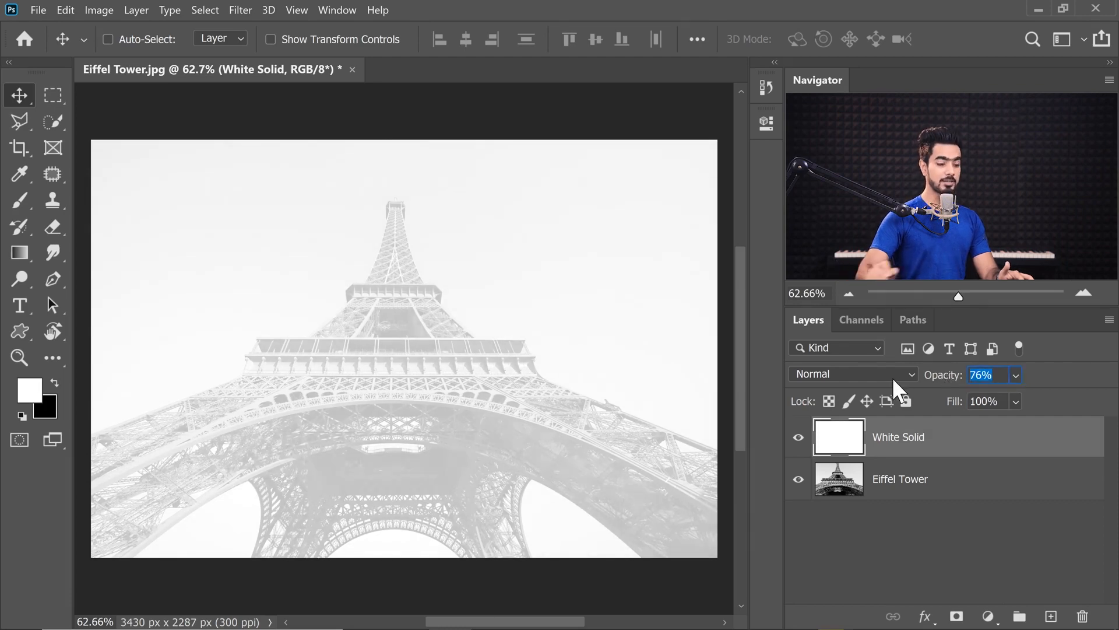
{"action": "type", "text": "75"}
{"action": "key", "text": "Return"}
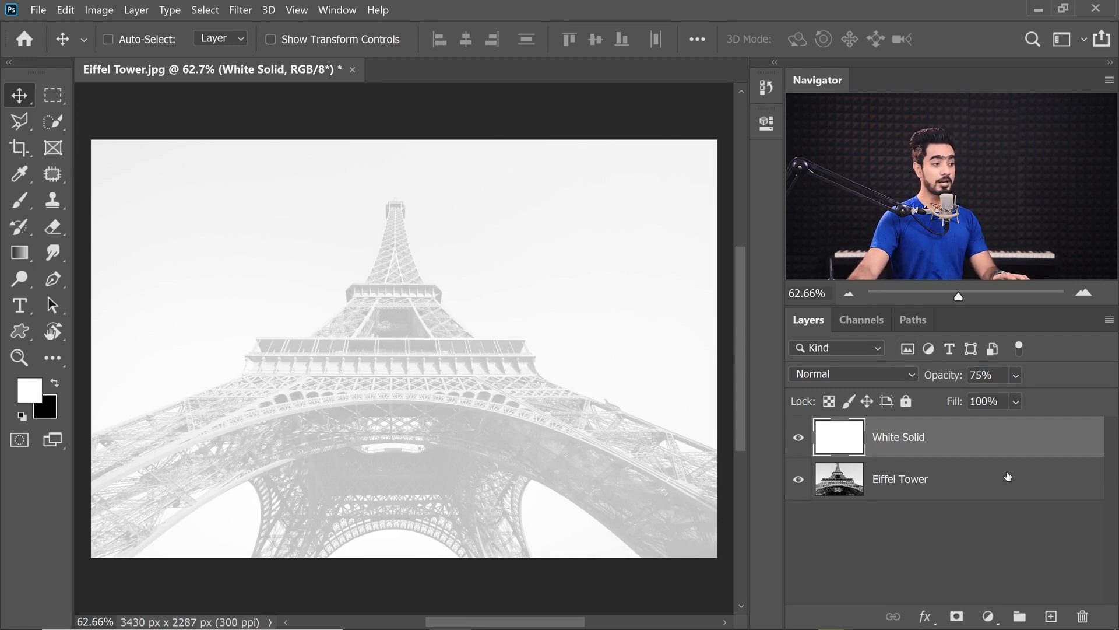
- Add a new layer above White Solid and draw a rectangle shape of about 3171 x 2029 px just inside the photo's edges
{"action": "left_click", "coordinate": [1051, 618]}
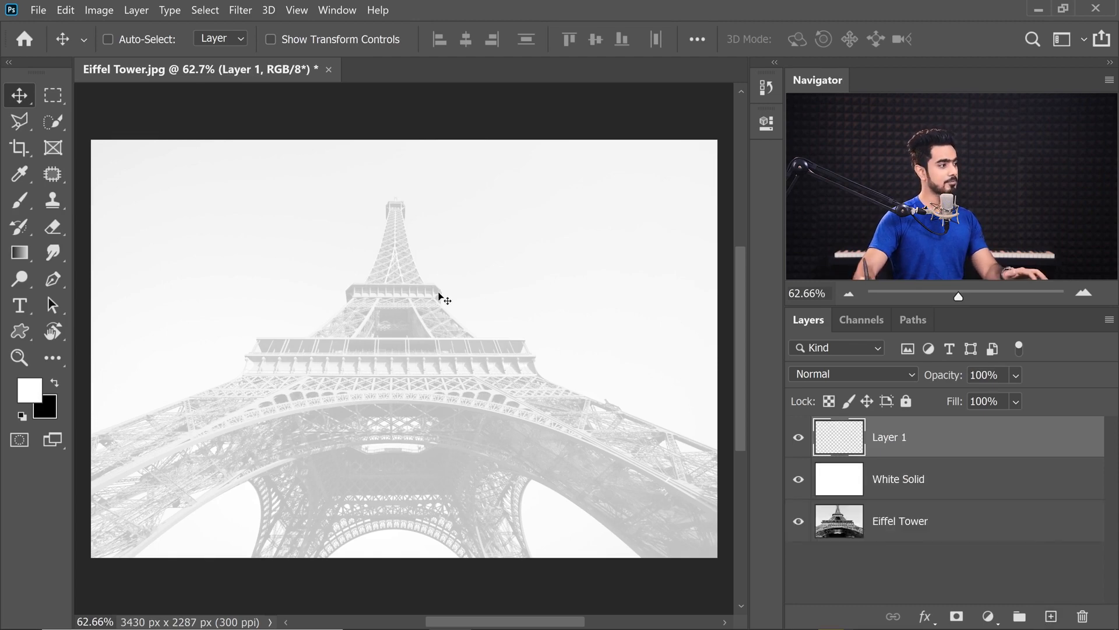
{"action": "left_click", "coordinate": [17, 331]}
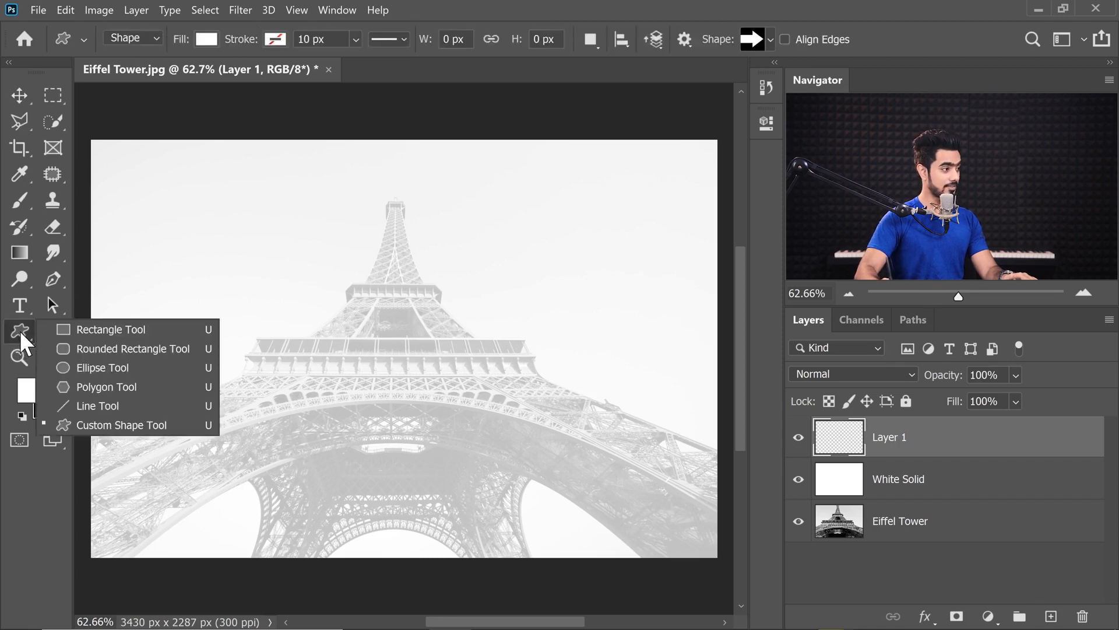
{"action": "left_click", "coordinate": [23, 336]}
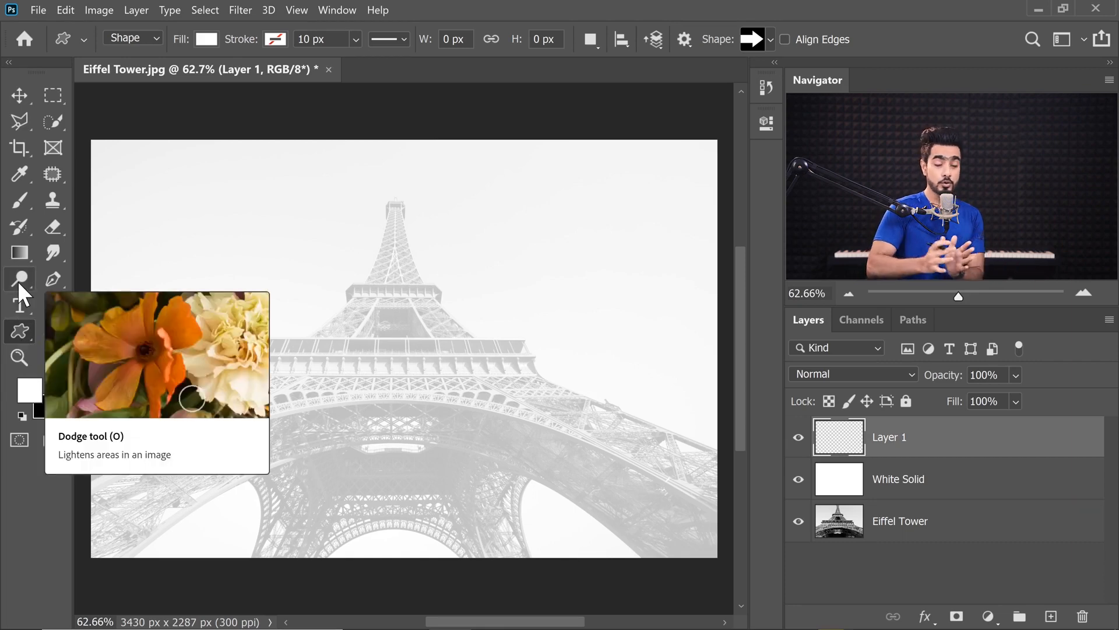
{"action": "left_click_drag", "start_coordinate": [22, 330], "coordinate": [75, 331]}
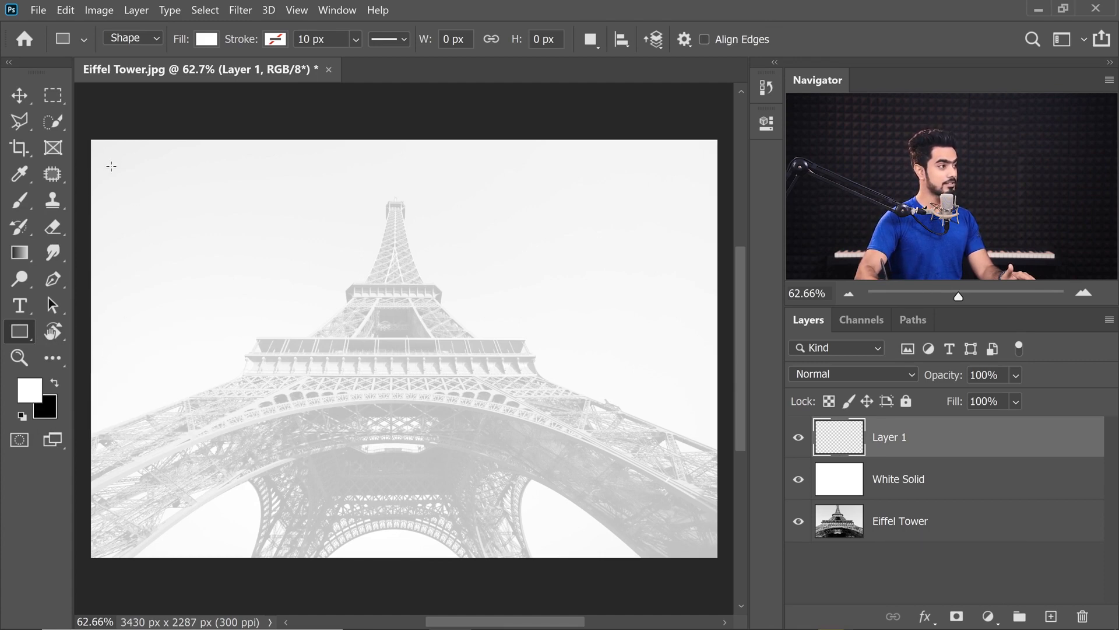
{"action": "left_click_drag", "start_coordinate": [114, 164], "coordinate": [694, 534]}
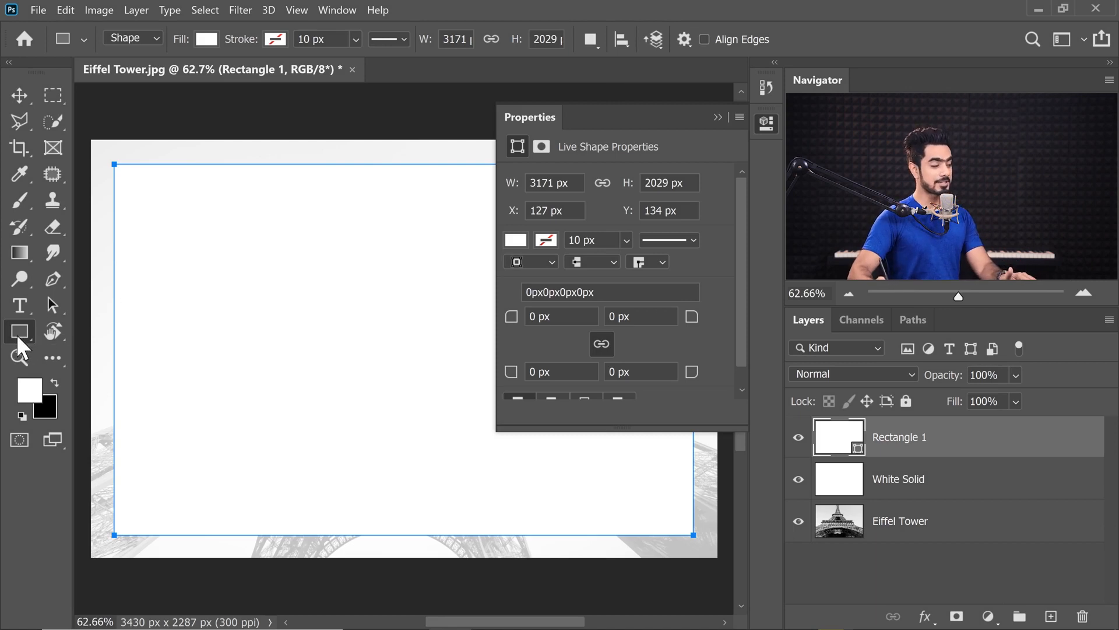
- Remove the rectangle's fill and give it a black stroke
{"action": "left_click", "coordinate": [207, 41]}
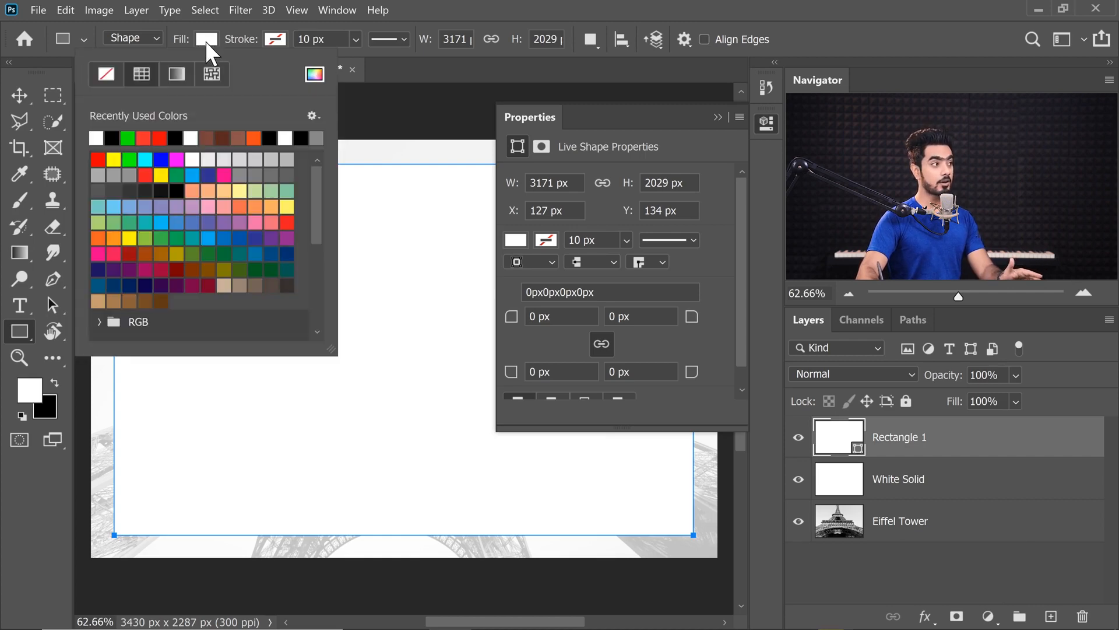
{"action": "left_click", "coordinate": [106, 74]}
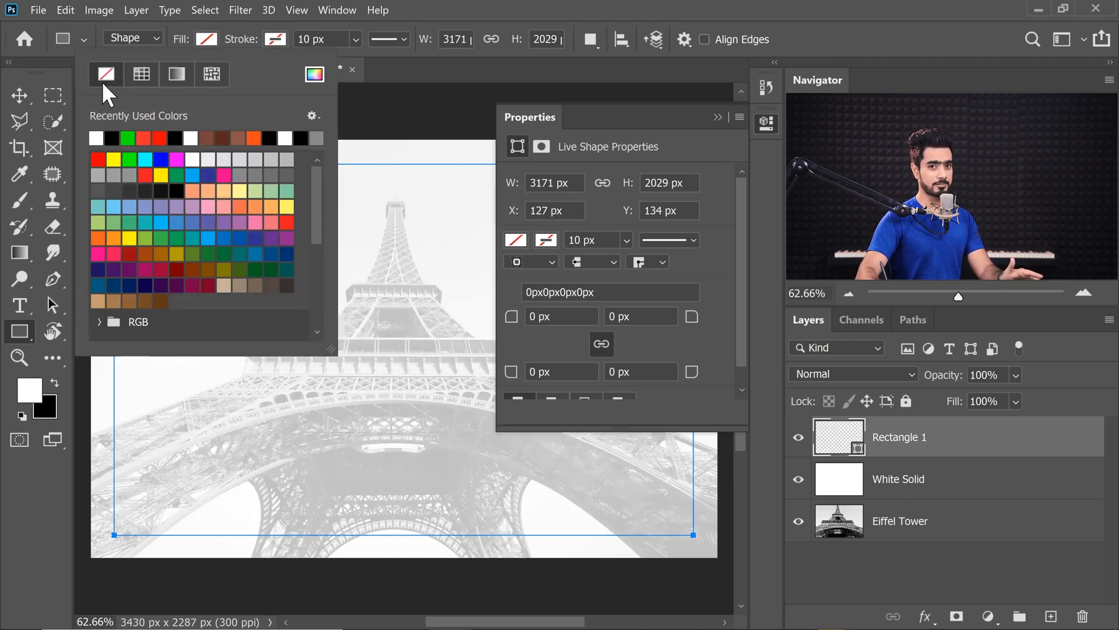
{"action": "left_click", "coordinate": [234, 39]}
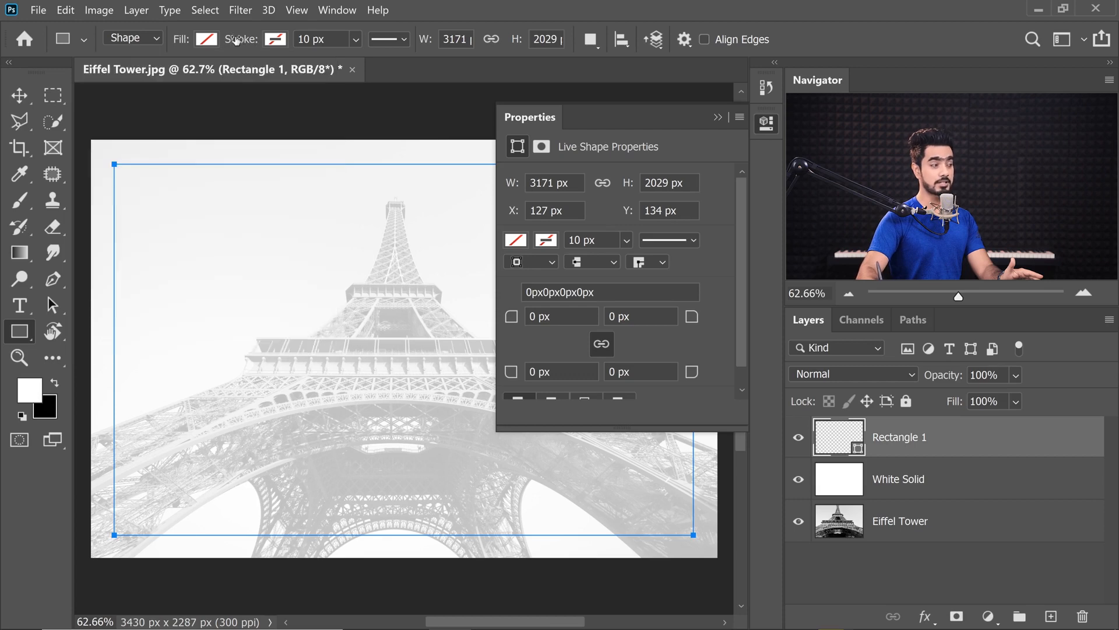
{"action": "left_click", "coordinate": [275, 40]}
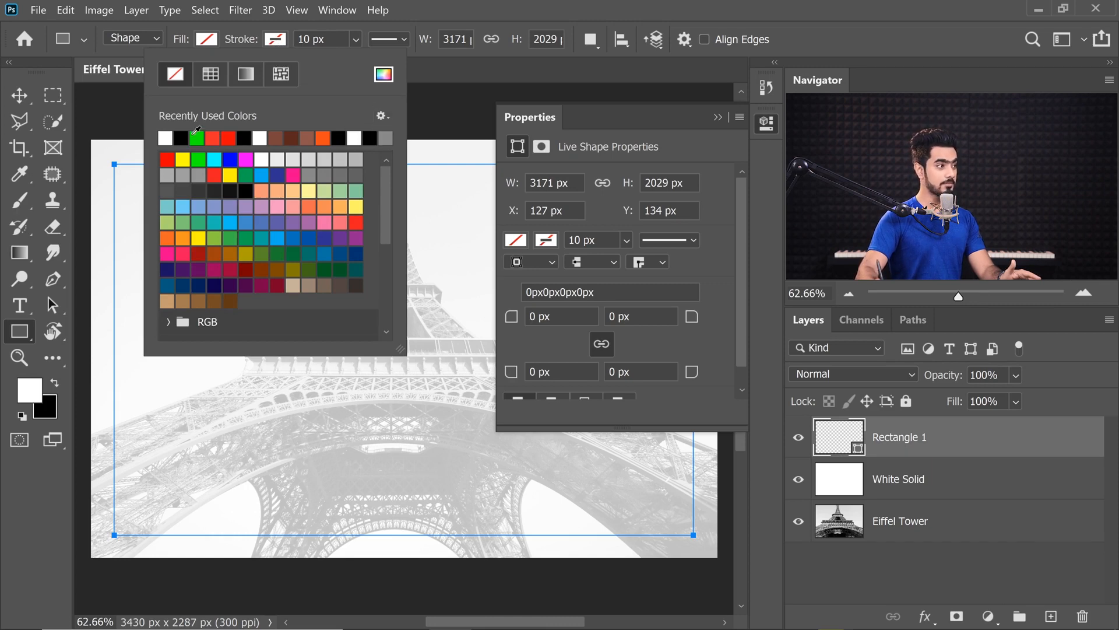
{"action": "left_click", "coordinate": [183, 137]}
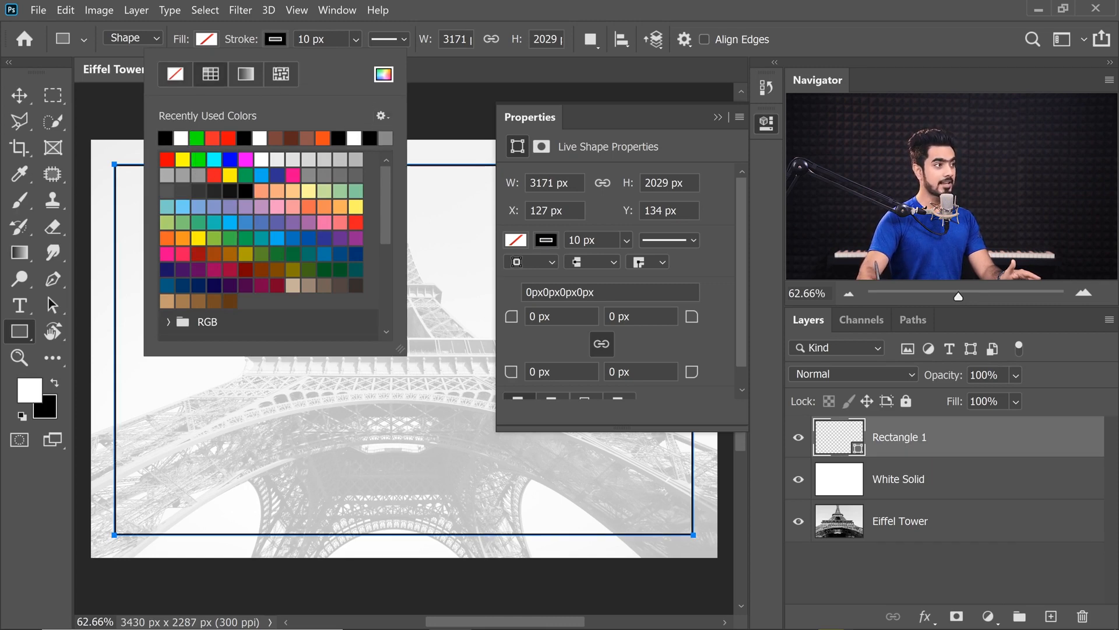
- Try a 20 px stroke on the rectangle, set it to 25 px and collapse the shape properties
{"action": "left_click", "coordinate": [309, 41]}
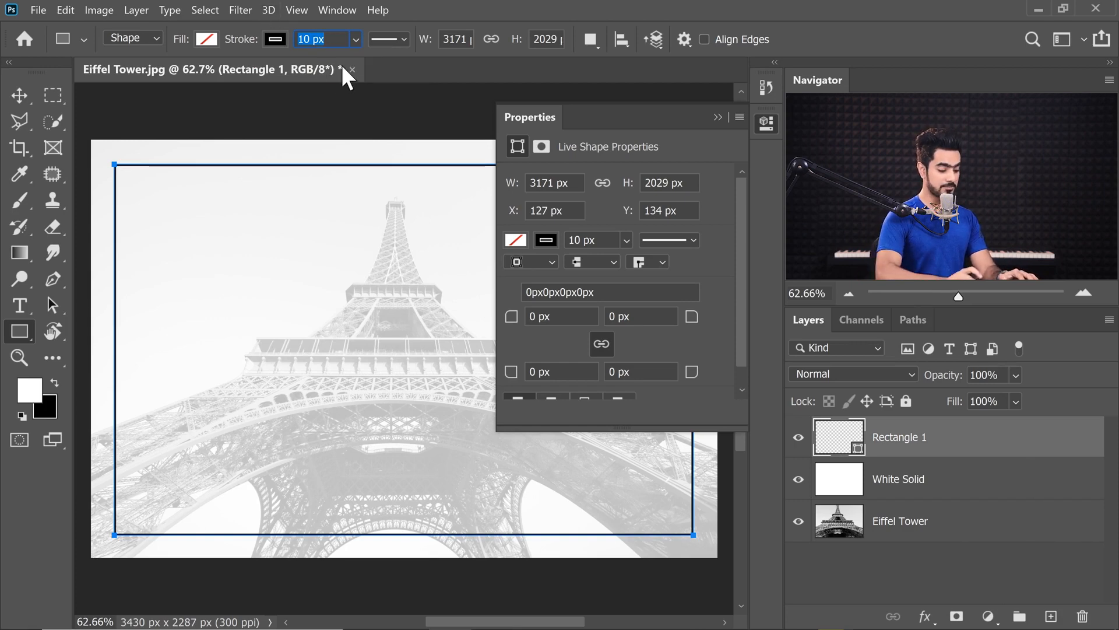
{"action": "type", "text": "2"}
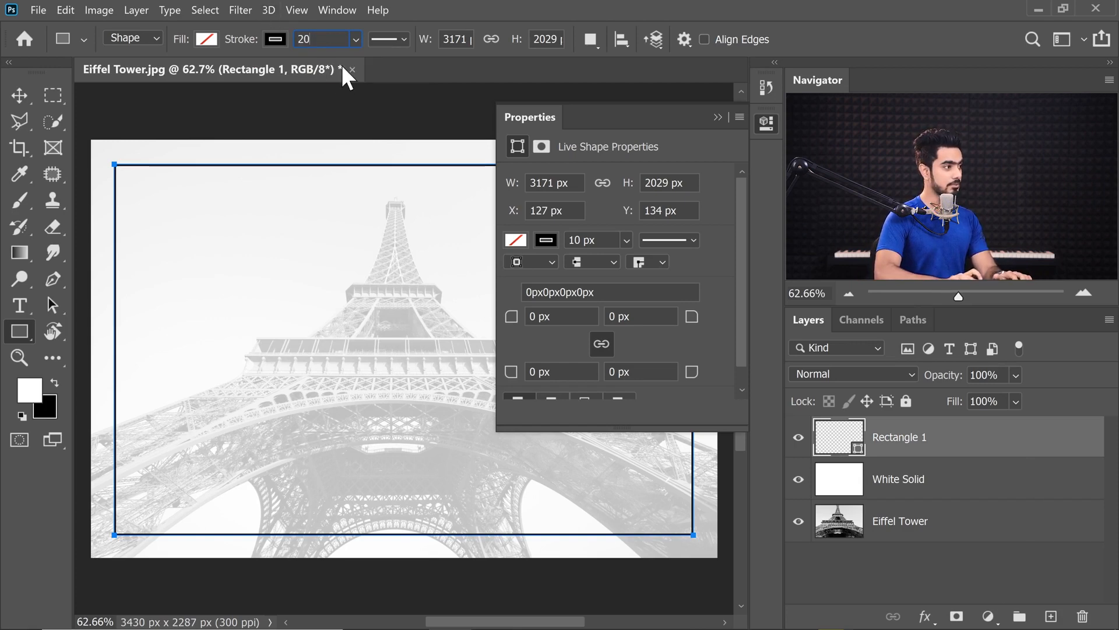
{"action": "key", "text": "Return"}
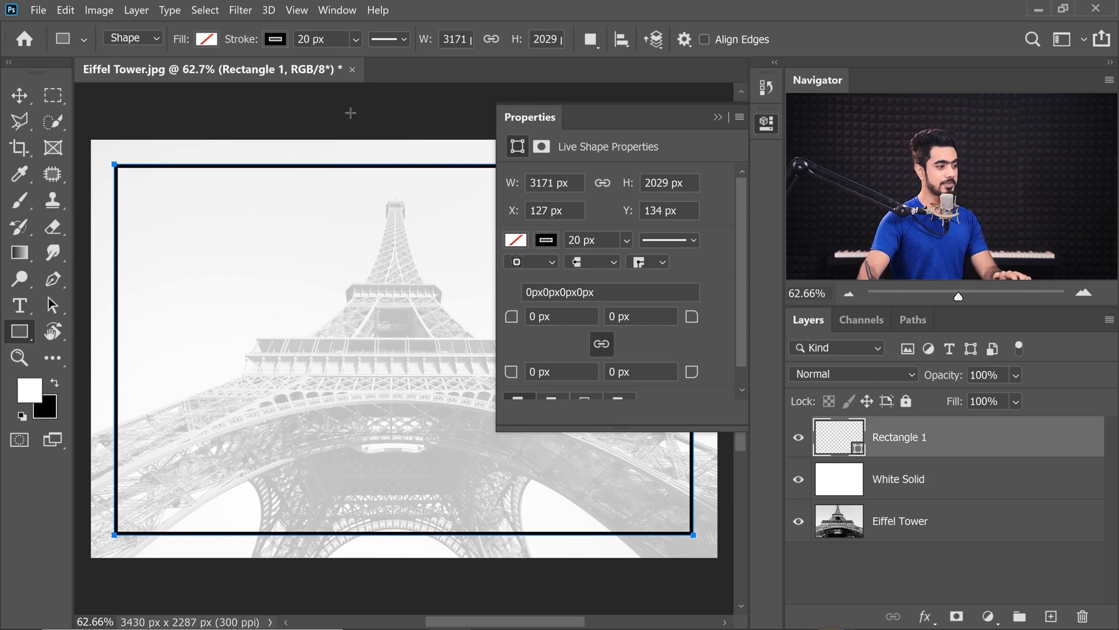
{"action": "type", "text": "25"}
{"action": "key", "text": "Return"}
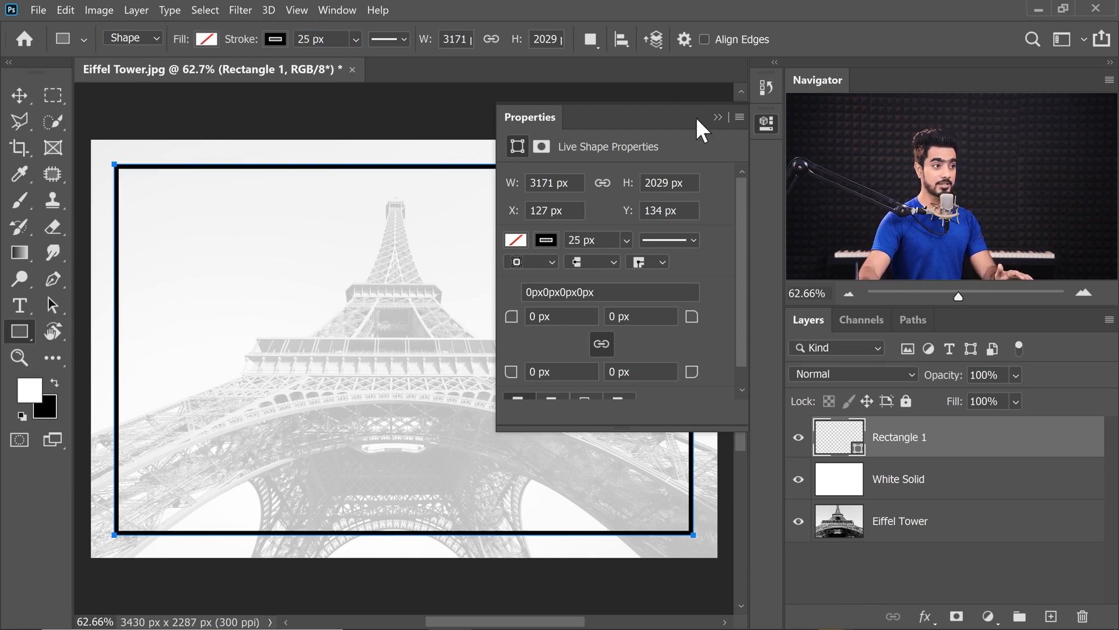
{"action": "left_click", "coordinate": [718, 118]}
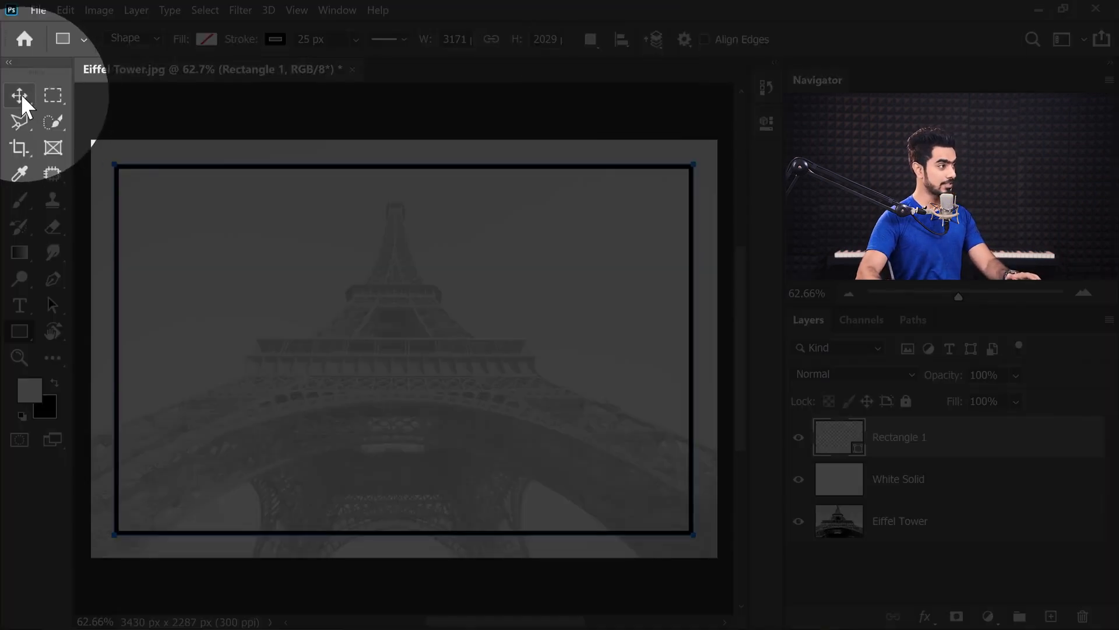
- Centre the rectangle horizontally and vertically on the whole canvas, check its edge distances and clear the selection
{"action": "left_click", "coordinate": [20, 94]}
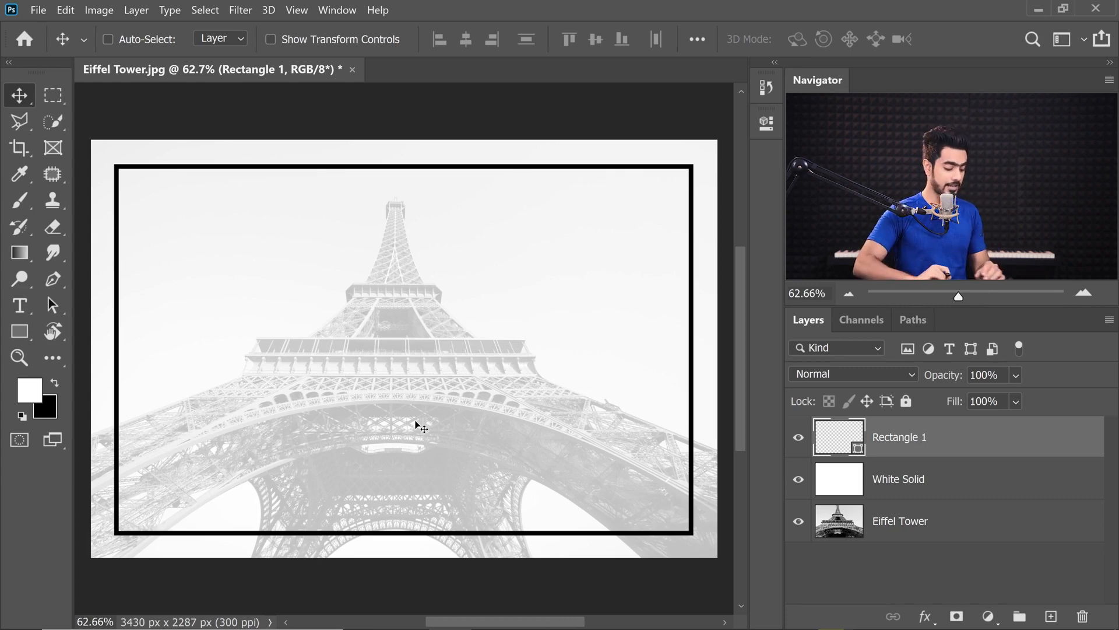
{"action": "key", "text": "ctrl"}
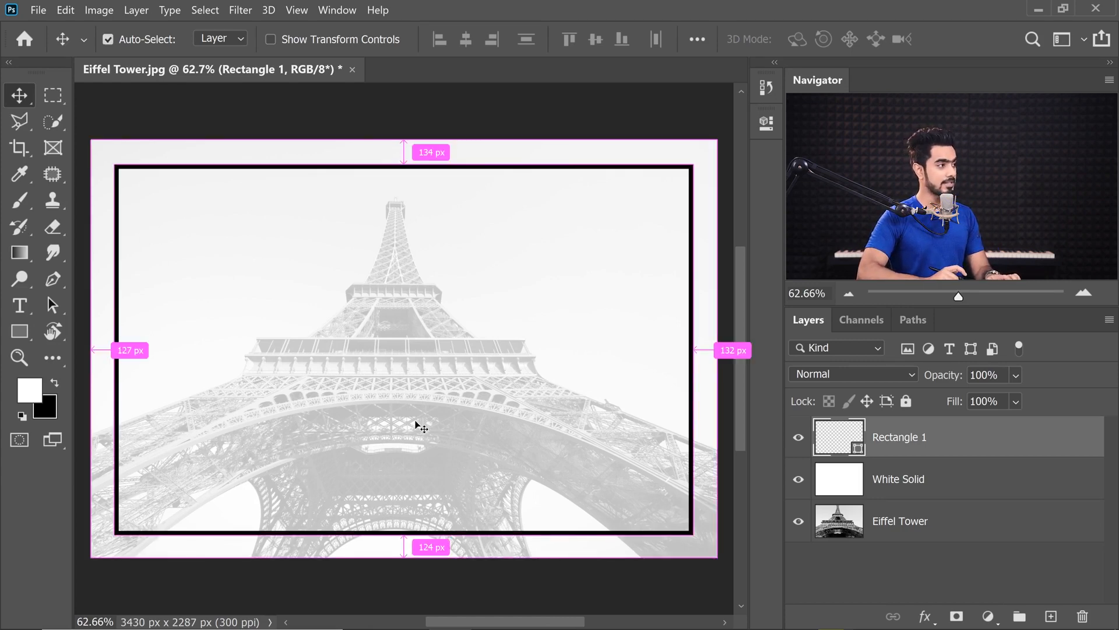
{"action": "key", "text": "ctrl+a"}
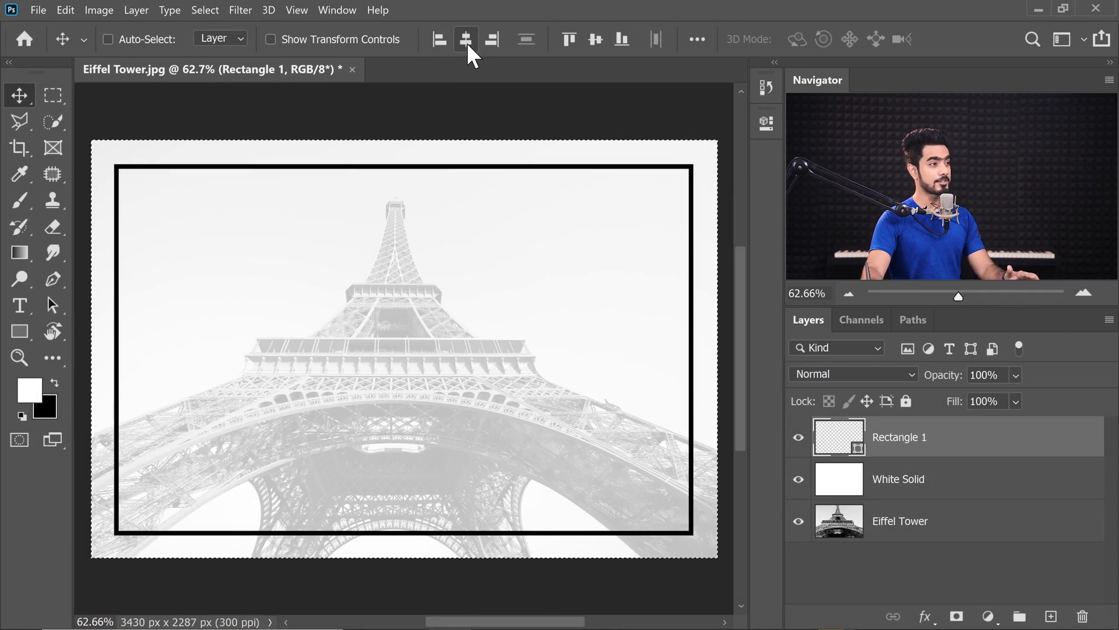
{"action": "left_click", "coordinate": [466, 40]}
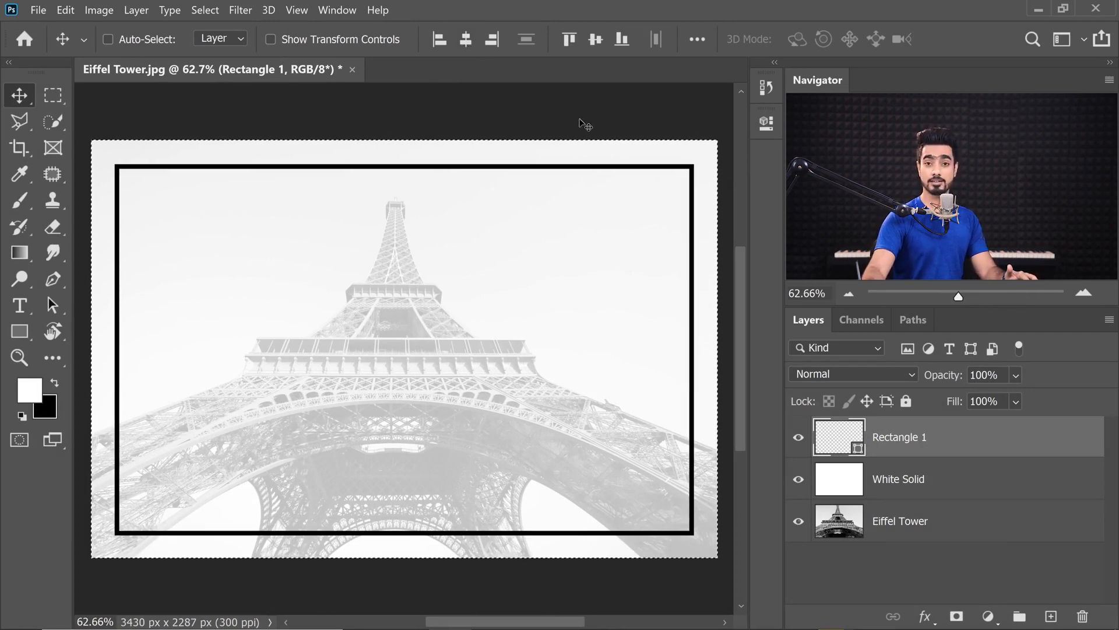
{"action": "left_click", "coordinate": [595, 39]}
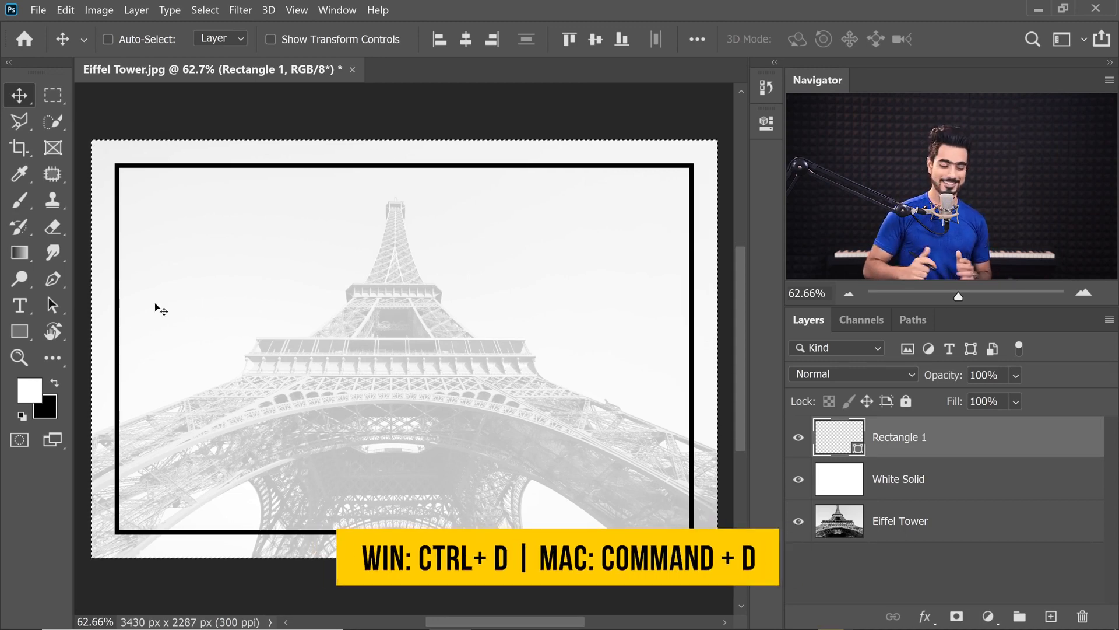
{"action": "key", "text": "ctrl"}
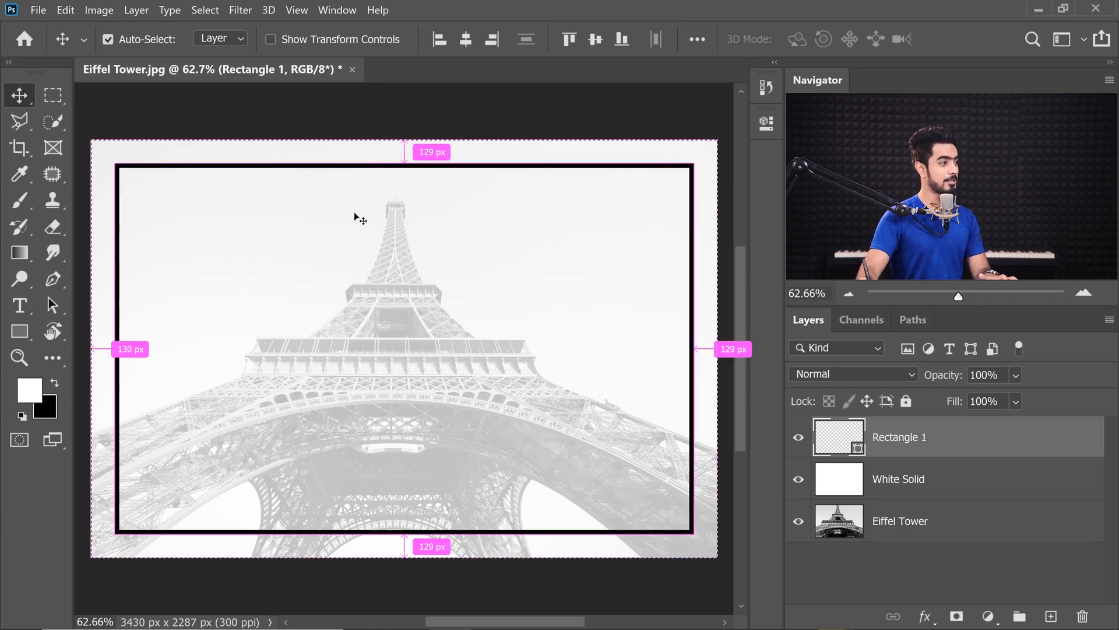
{"action": "key", "text": "ctrl+d"}
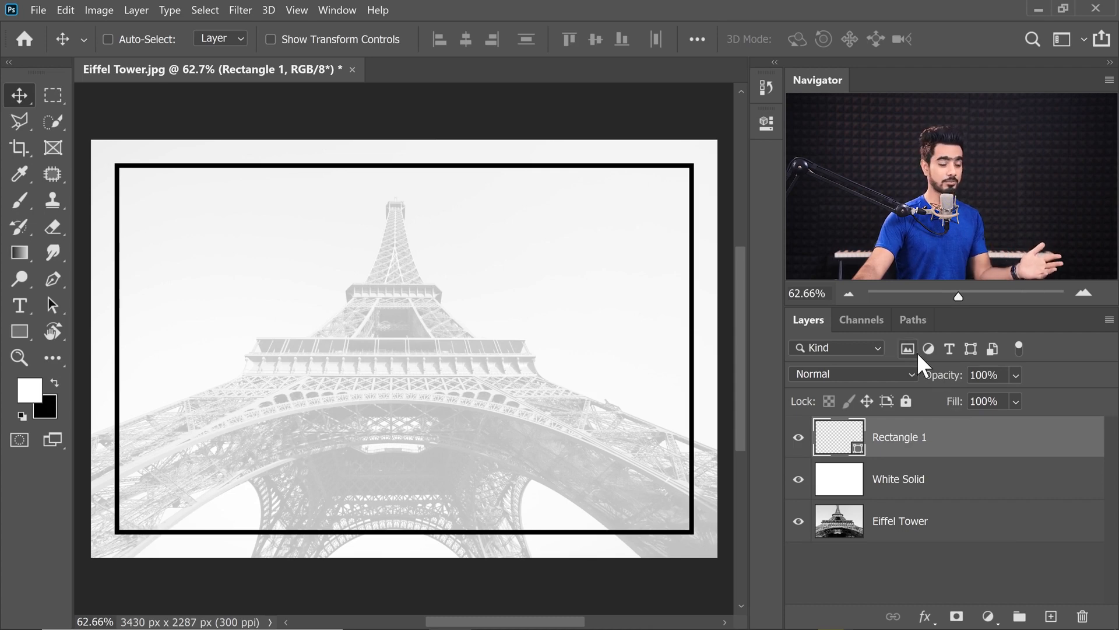
- Set the Rectangle 1 layer's opacity to 35%
{"action": "left_click_drag", "start_coordinate": [946, 377], "coordinate": [916, 378]}
{"action": "type", "text": "35"}
{"action": "key", "text": "Return"}
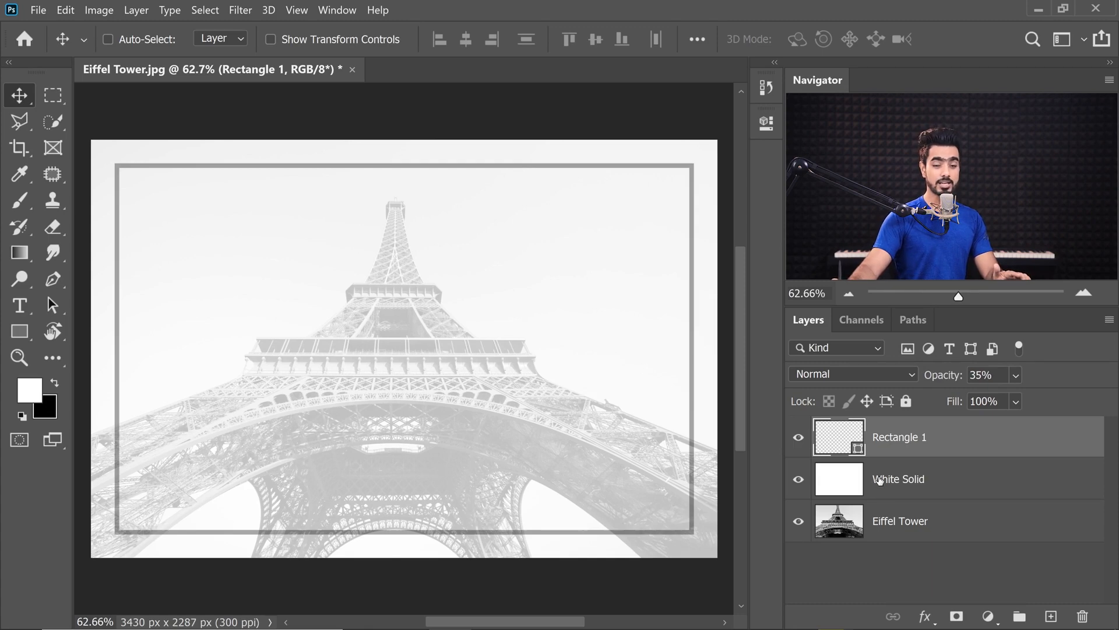
- Add a new layer above Rectangle 1 and name it Title
{"action": "left_click", "coordinate": [1050, 616]}
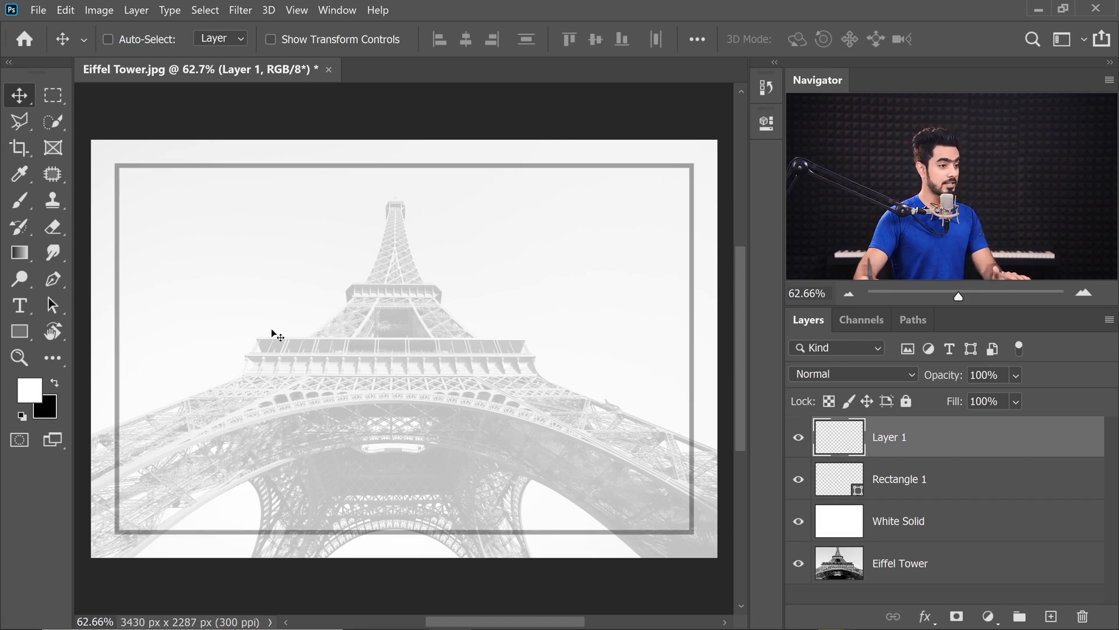
{"action": "double_click", "coordinate": [891, 439]}
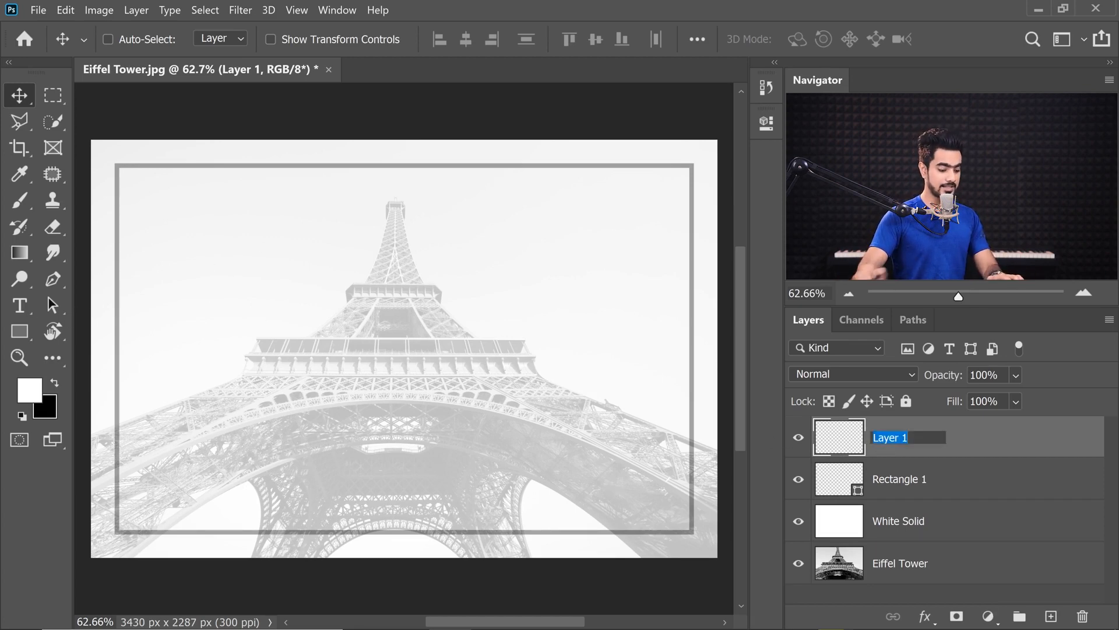
{"action": "type", "text": "Title"}
{"action": "key", "text": "Return"}
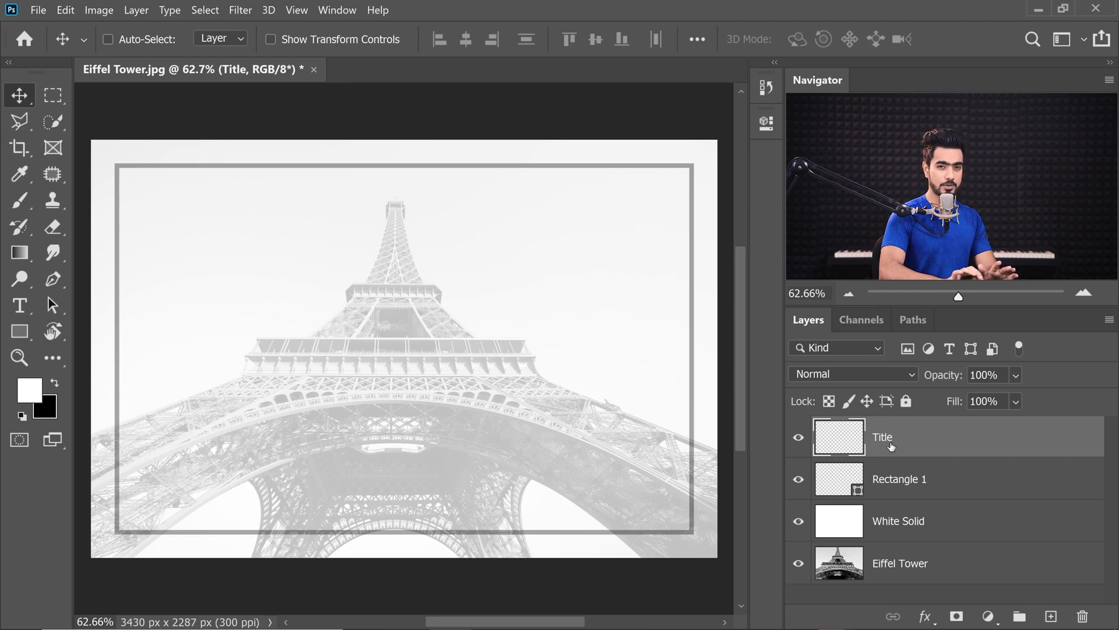
- Place the horizontal text "Lost in Paris" over the middle of the tower on the Title layer, replacing the placeholder text
{"action": "left_click", "coordinate": [20, 305]}
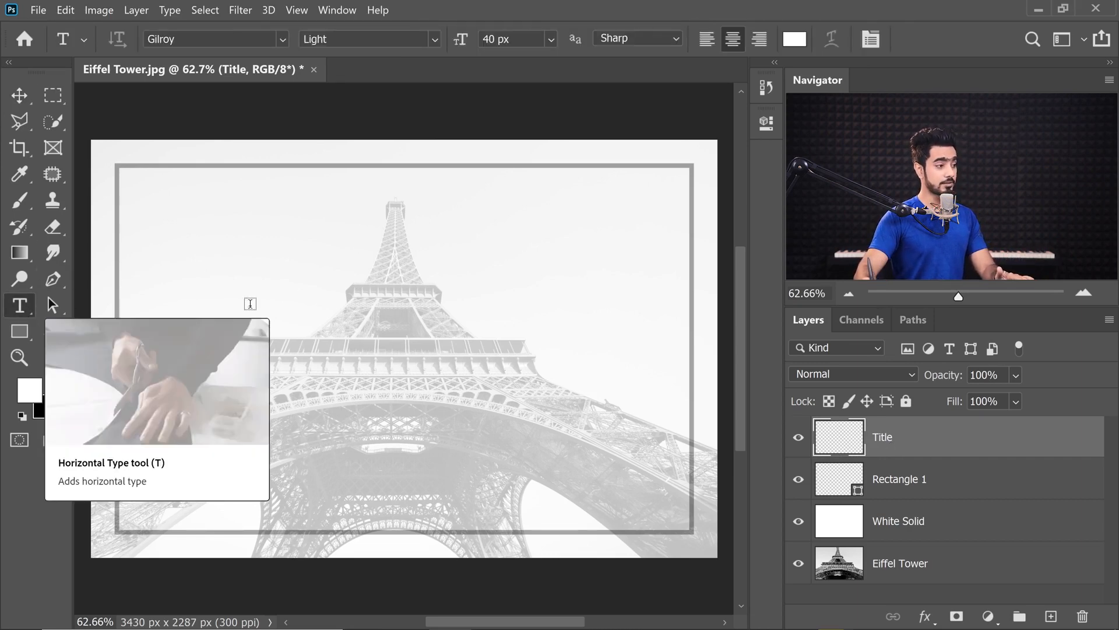
{"action": "left_click", "coordinate": [395, 341]}
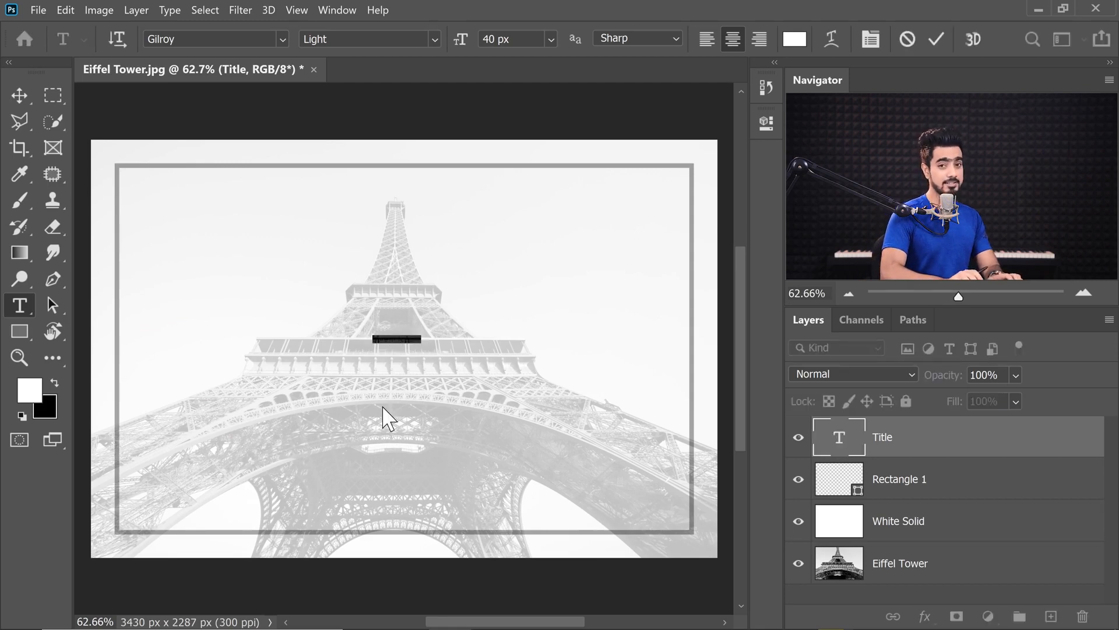
{"action": "key", "text": "BackSpace"}
{"action": "key", "text": "ctrl+a"}
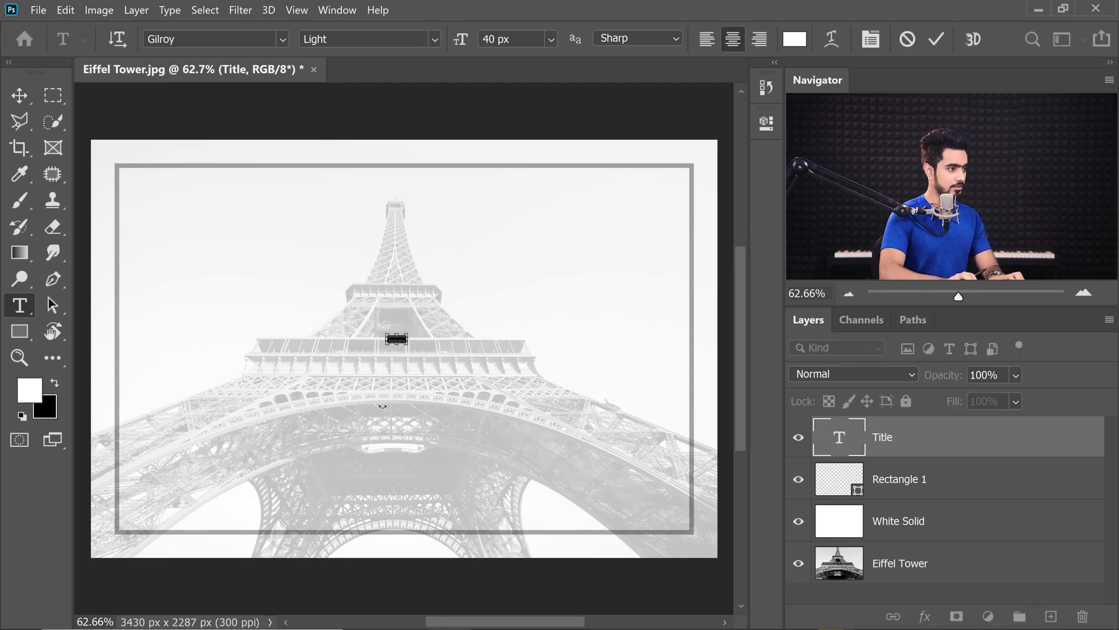
{"action": "key", "text": "BackSpace"}
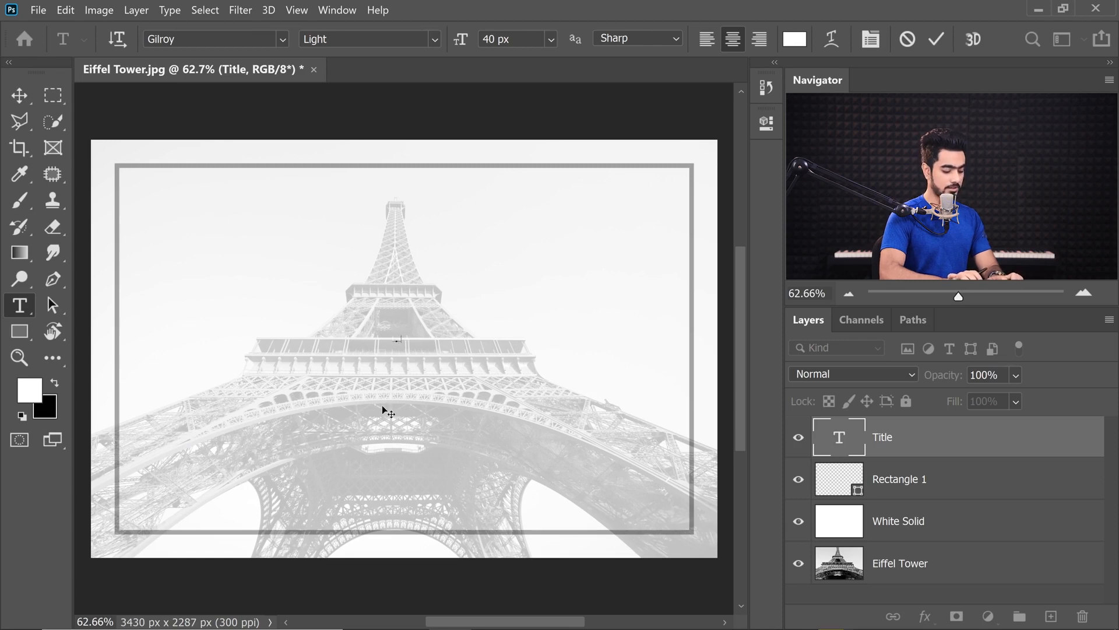
{"action": "type", "text": "Tow"}
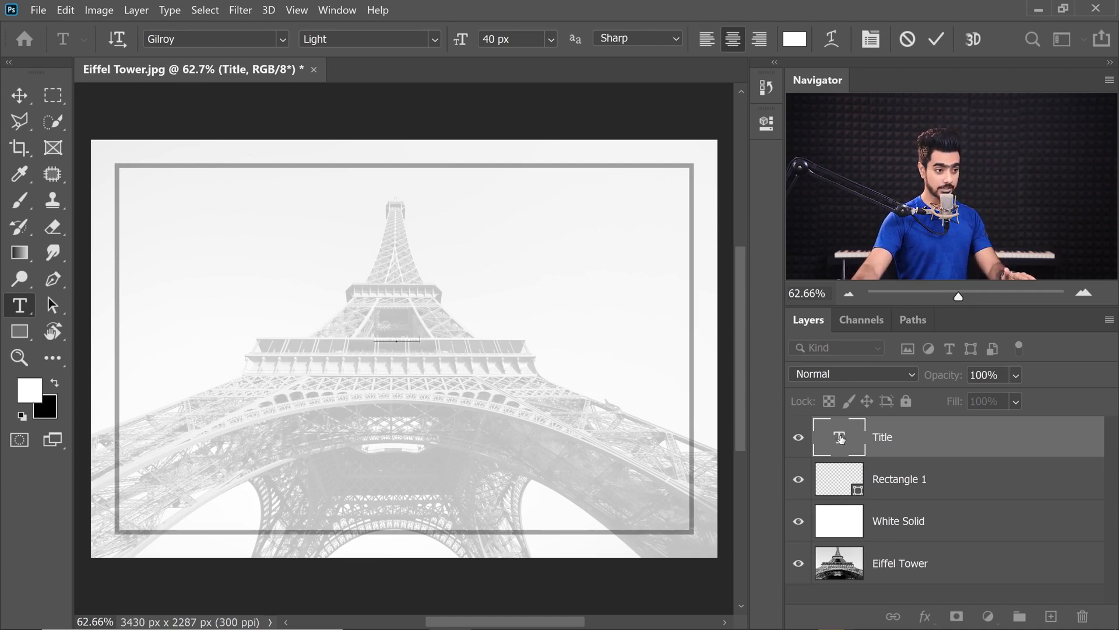
- Set the colour of the whole title text to black (000000)
{"action": "key", "text": "ctrl+a"}
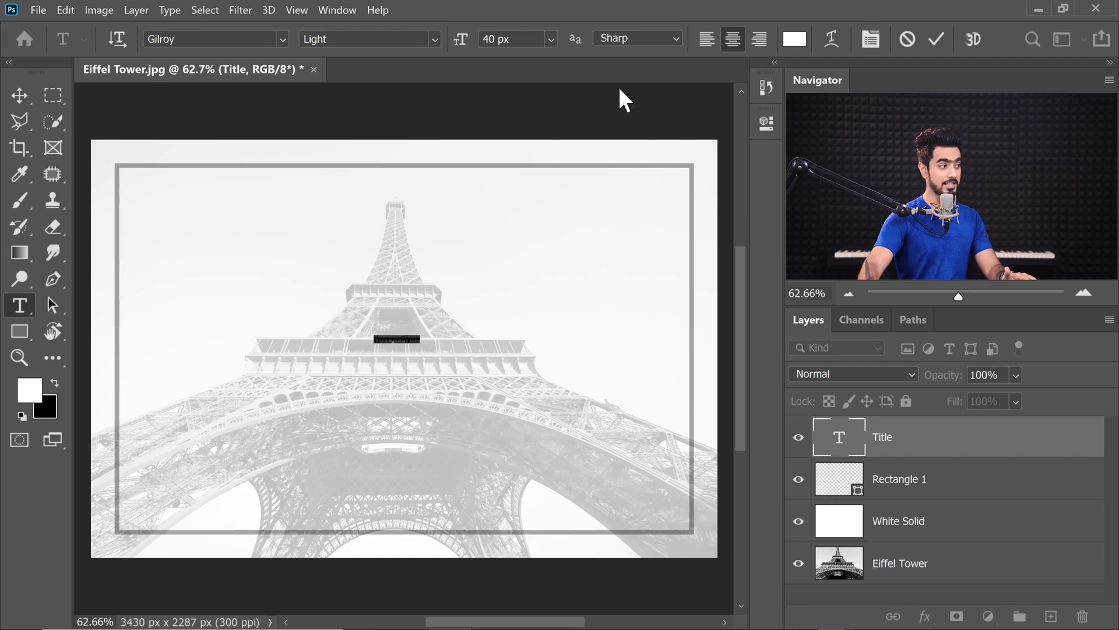
{"action": "left_click", "coordinate": [794, 40]}
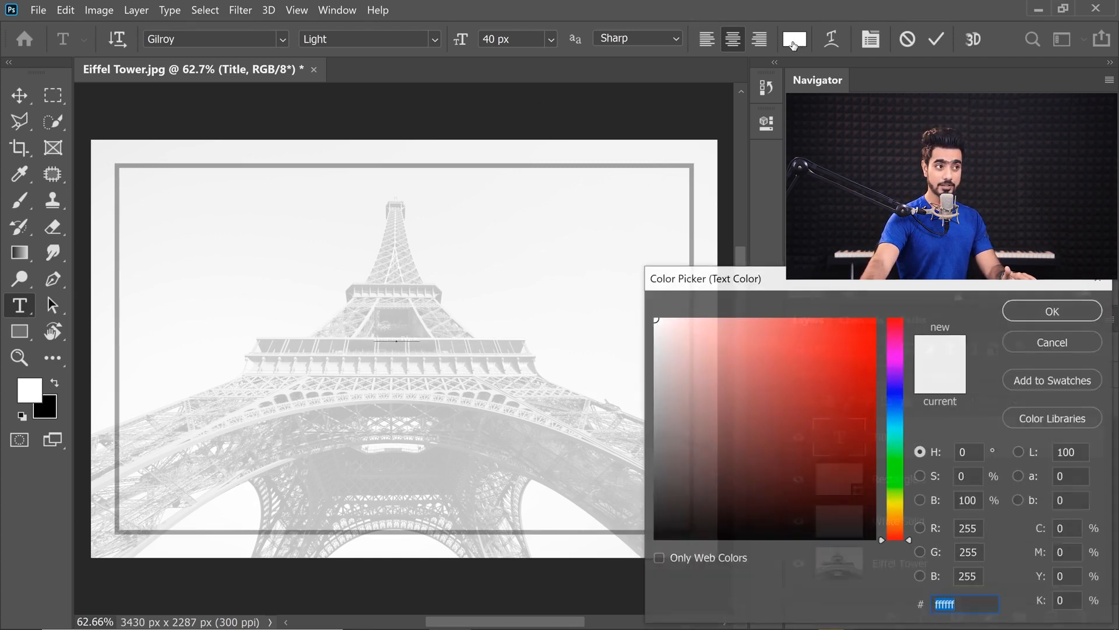
{"action": "left_click_drag", "start_coordinate": [716, 424], "coordinate": [653, 580]}
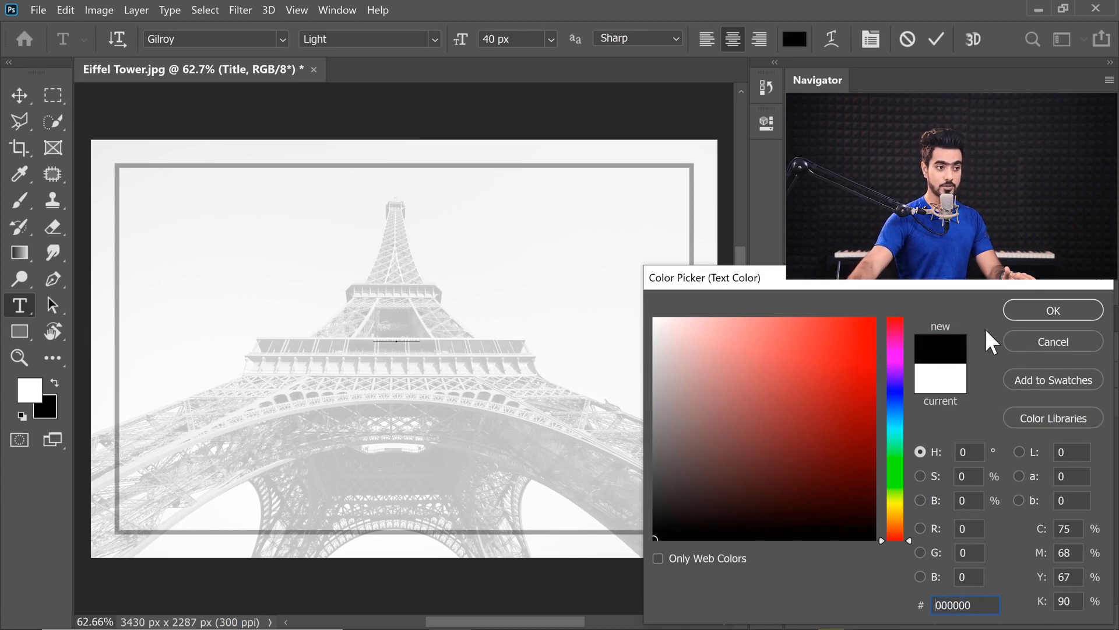
{"action": "left_click", "coordinate": [1054, 315]}
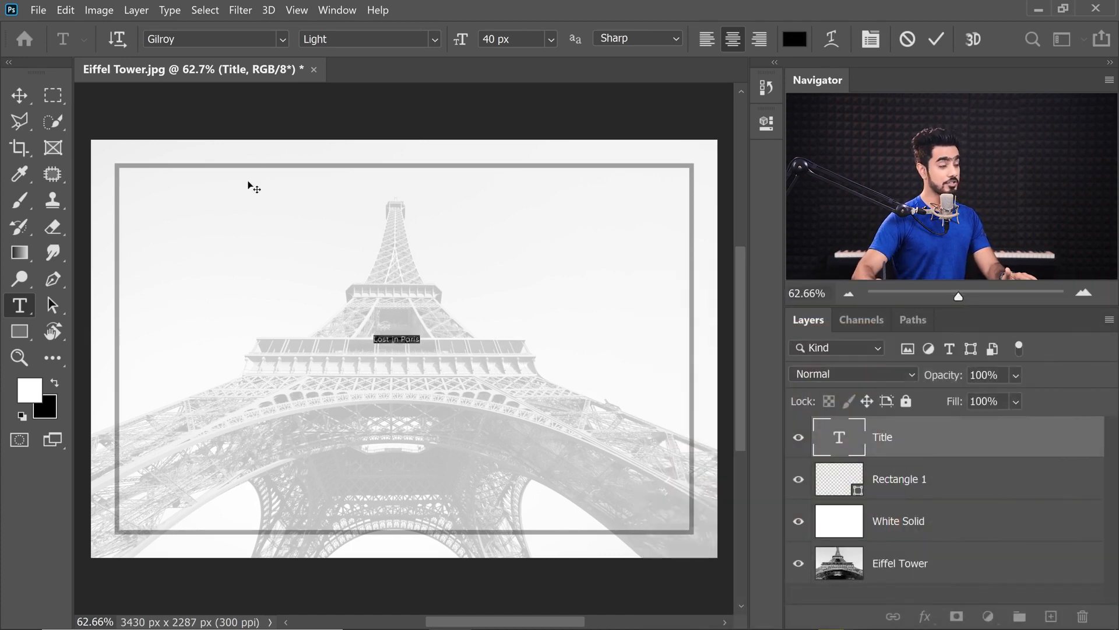
- Set the title text's font to Bickham Script Pro 3 Regular
{"action": "left_click", "coordinate": [209, 39]}
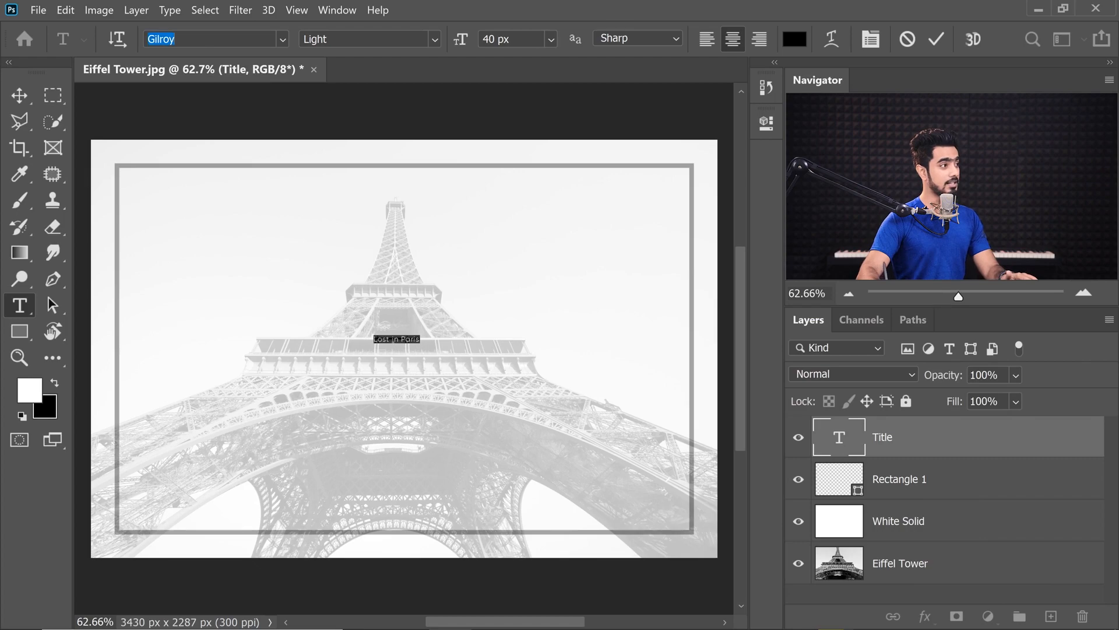
{"action": "type", "text": "bick"}
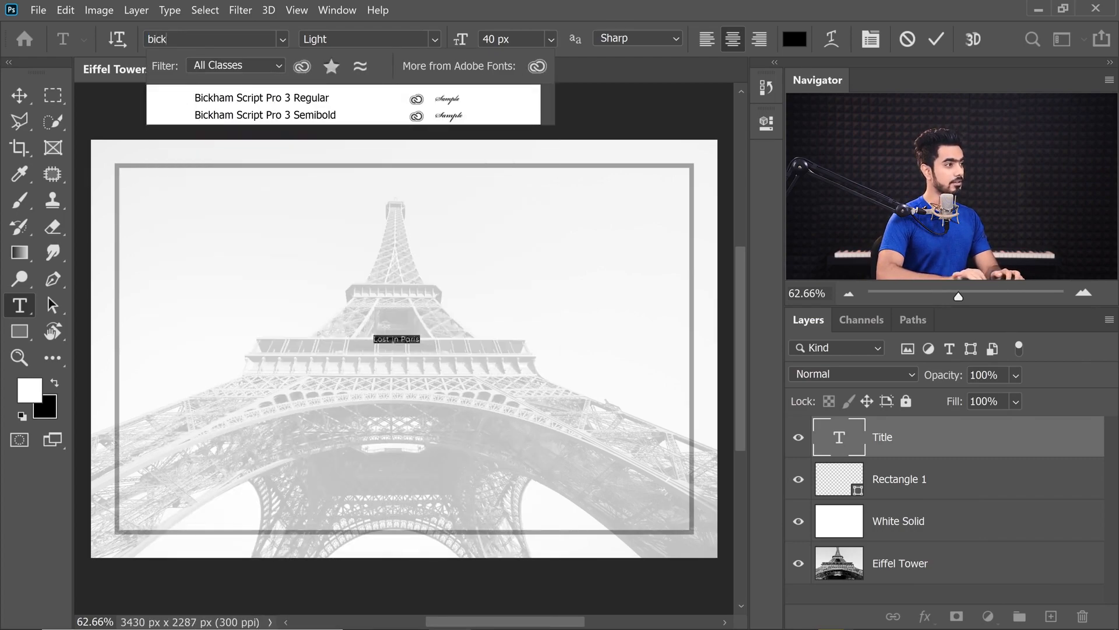
{"action": "left_click", "coordinate": [288, 99]}
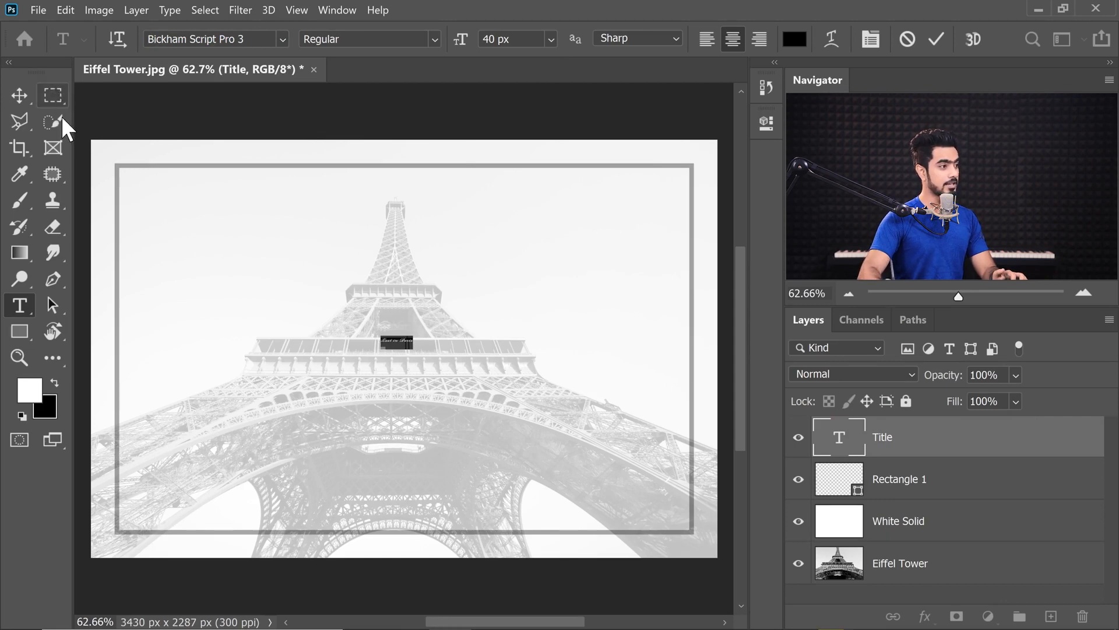
- Scale the title text from its centre to about 1021% and shift it slightly down over the tower
{"action": "left_click", "coordinate": [20, 93]}
{"action": "key", "text": "ctrl+t"}
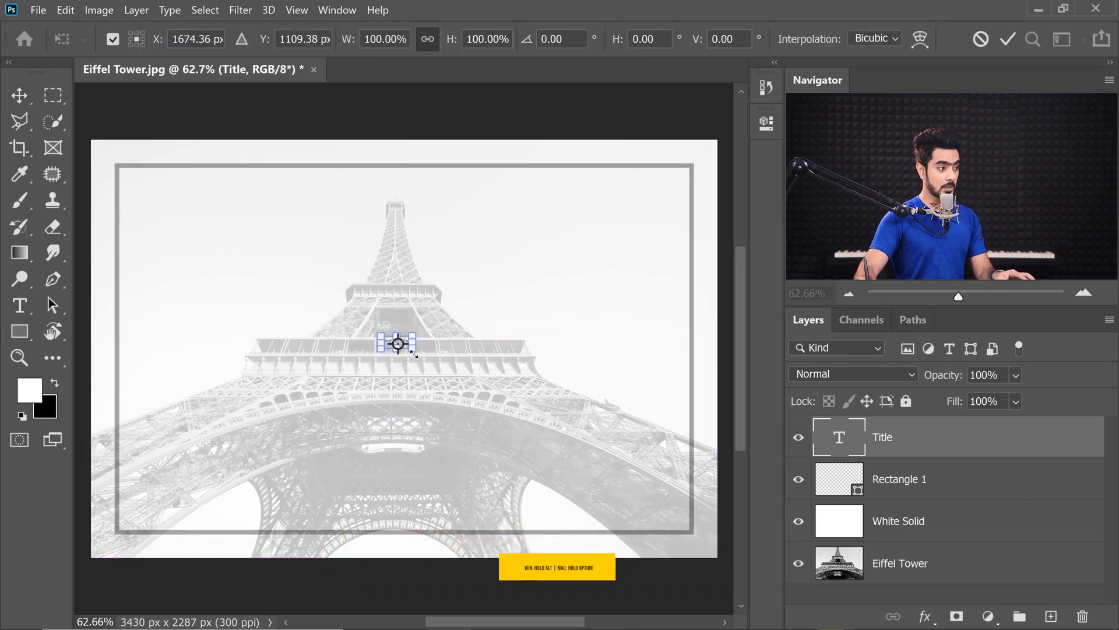
{"action": "left_click_drag", "start_coordinate": [413, 352], "coordinate": [562, 410]}
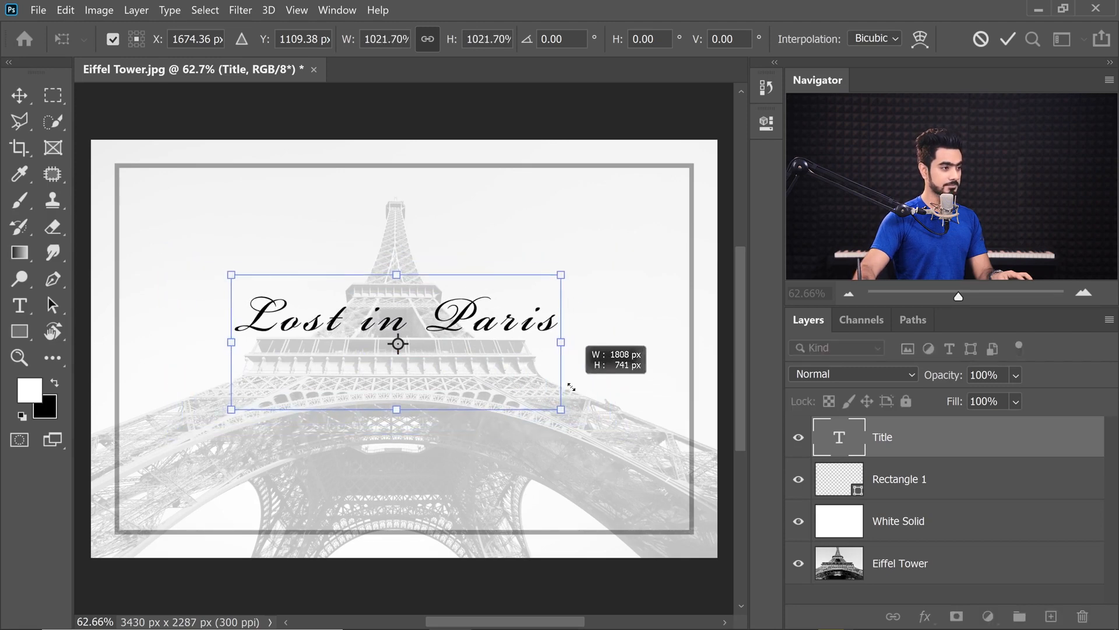
{"action": "left_click_drag", "start_coordinate": [449, 307], "coordinate": [450, 316]}
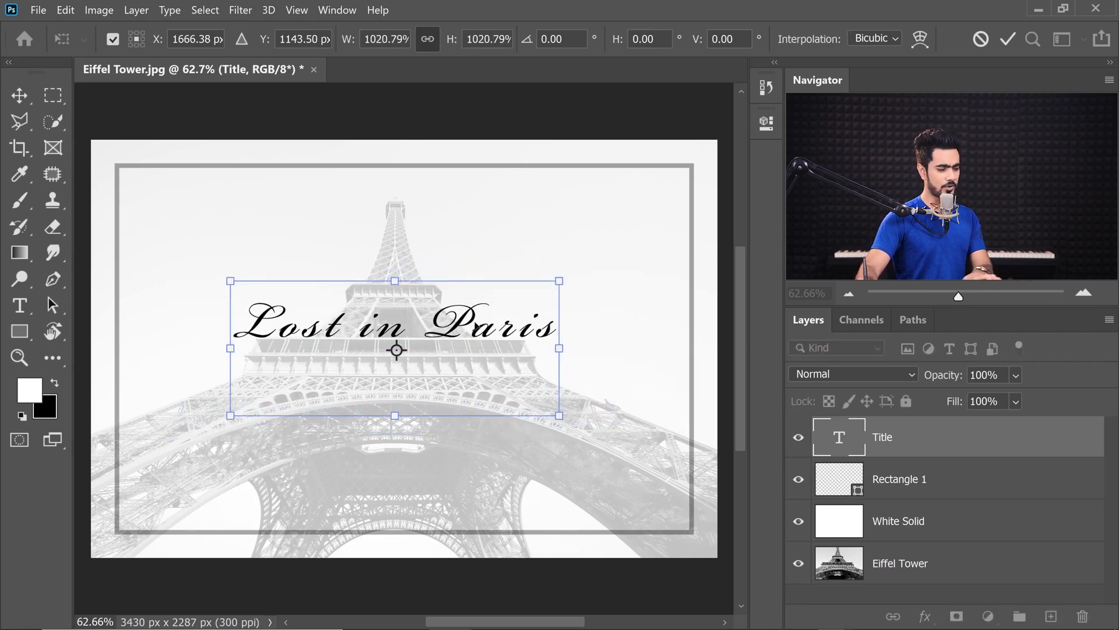
{"action": "key", "text": "Return"}
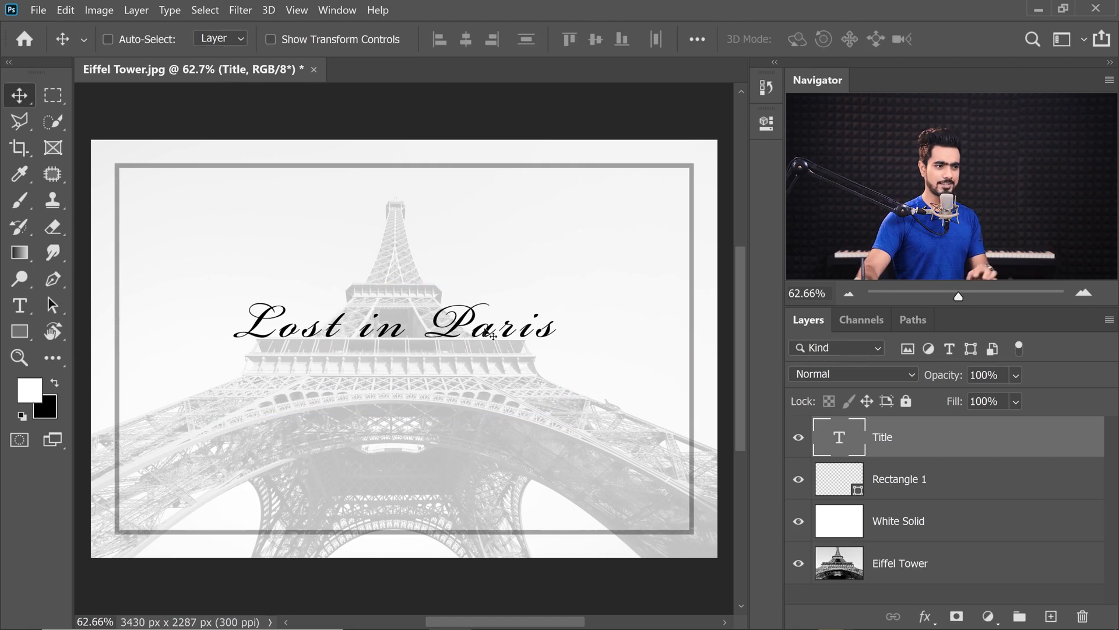
- Set the tracking of the title text to 0 and nudge the text slightly to centre it on the tower
{"action": "double_click", "coordinate": [846, 455]}
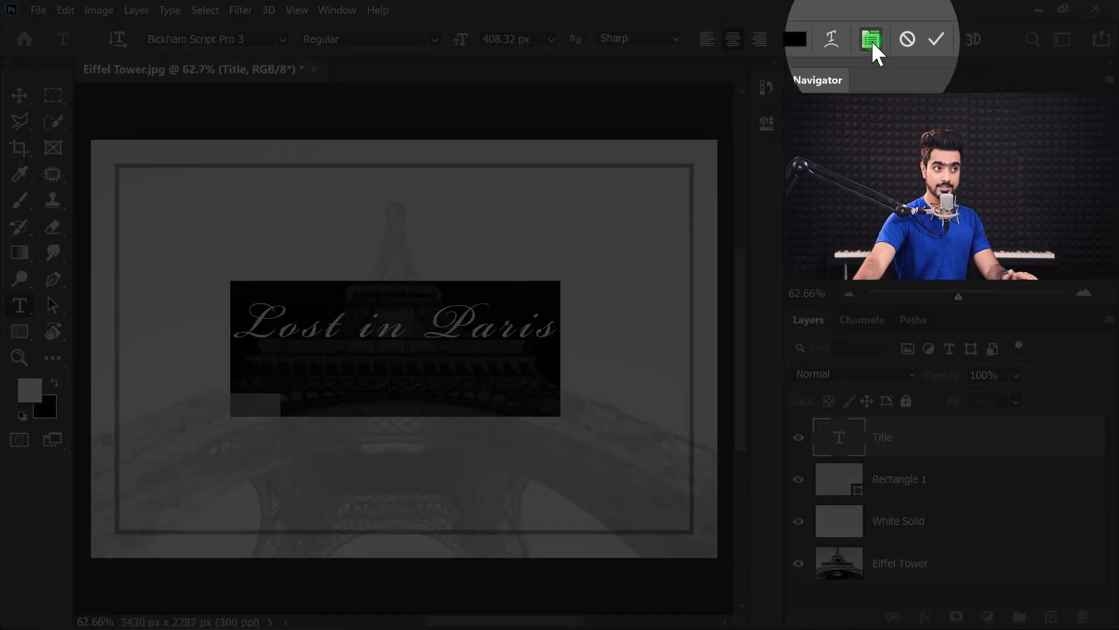
{"action": "left_click", "coordinate": [871, 39]}
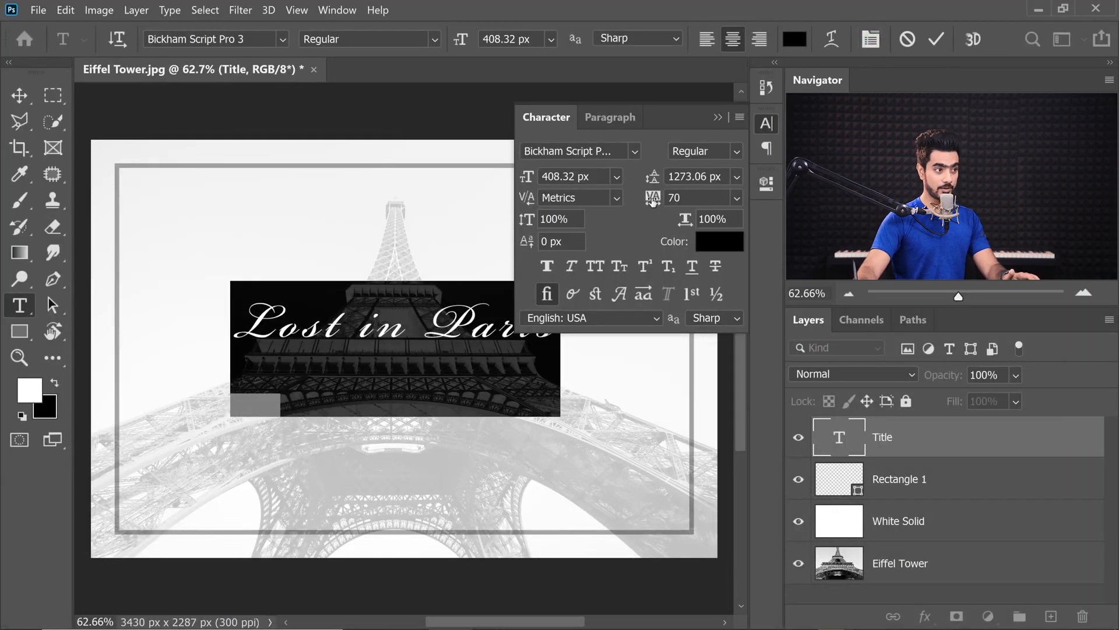
{"action": "left_click", "coordinate": [736, 198]}
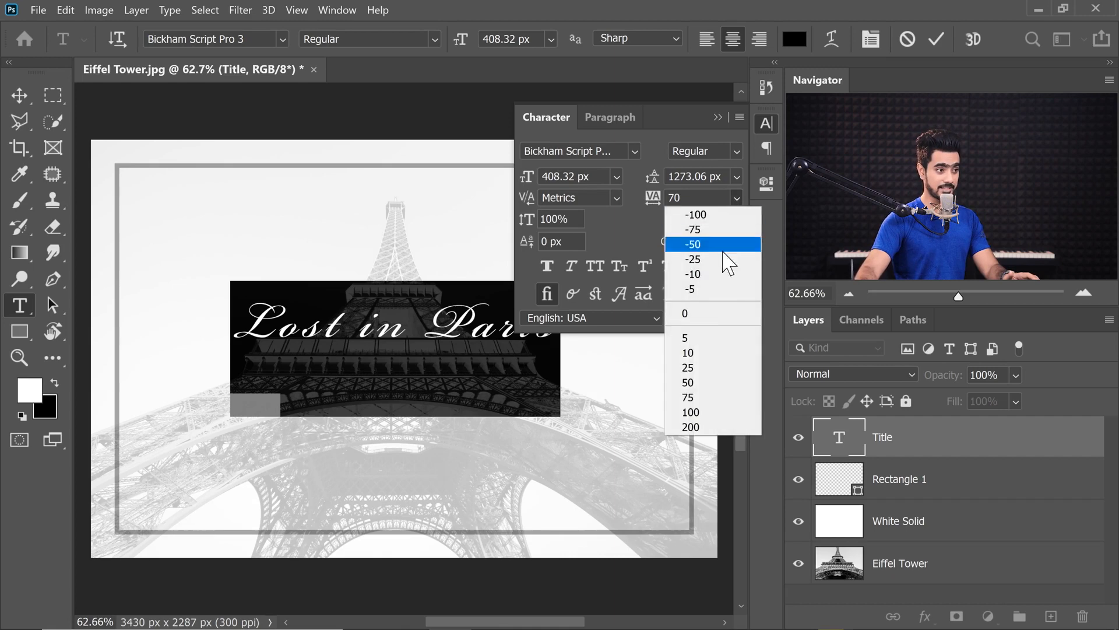
{"action": "left_click", "coordinate": [702, 318]}
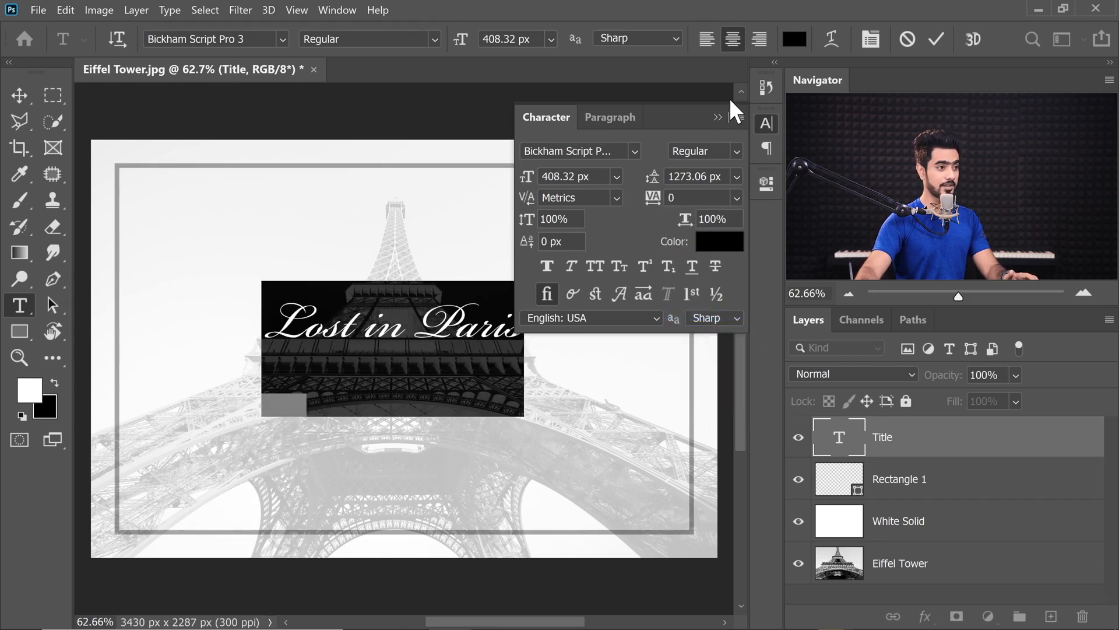
{"action": "left_click", "coordinate": [717, 122]}
{"action": "left_click", "coordinate": [26, 92]}
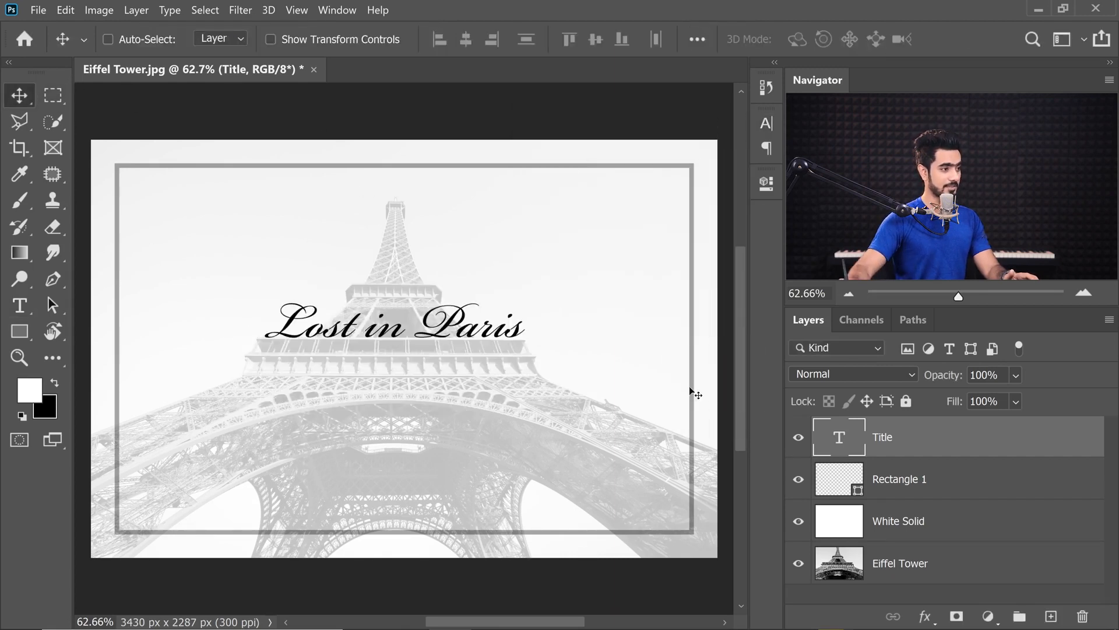
{"action": "left_click_drag", "start_coordinate": [457, 331], "coordinate": [456, 330]}
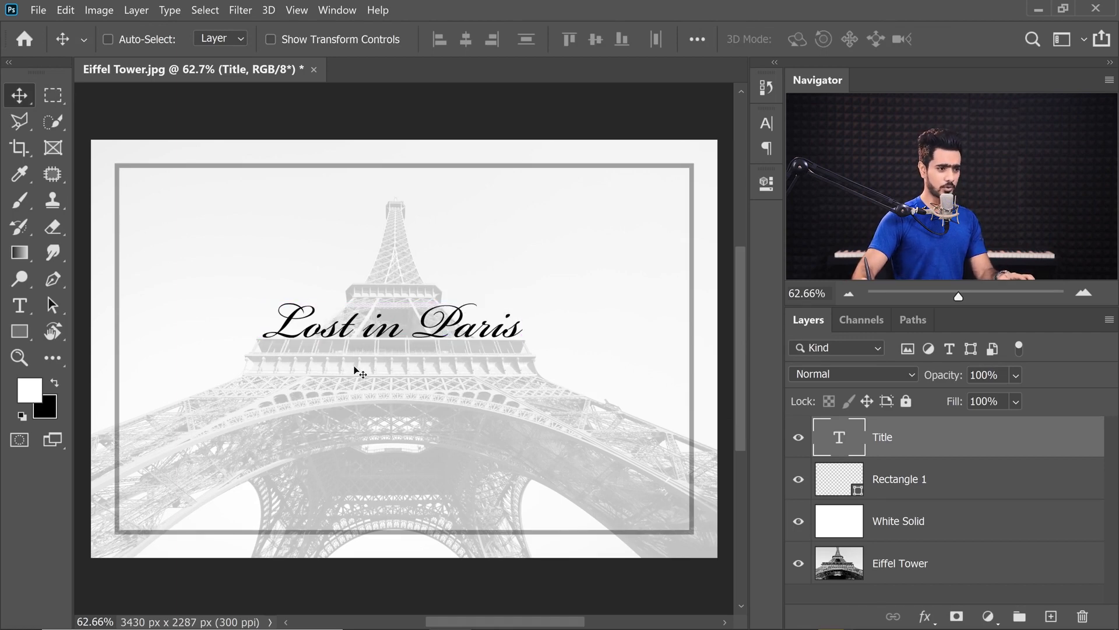
- Add a new layer above Title and name it Subtitle
{"action": "left_click", "coordinate": [1053, 616]}
{"action": "double_click", "coordinate": [883, 437]}
{"action": "type", "text": "Sub"}
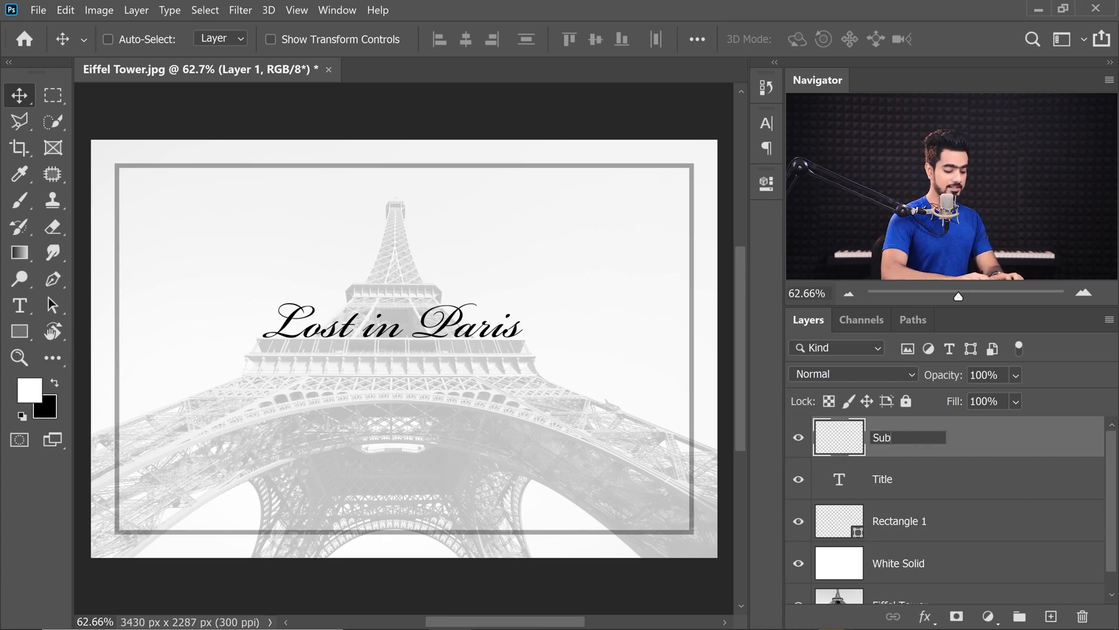
{"action": "type", "text": "title"}
{"action": "key", "text": "Return"}
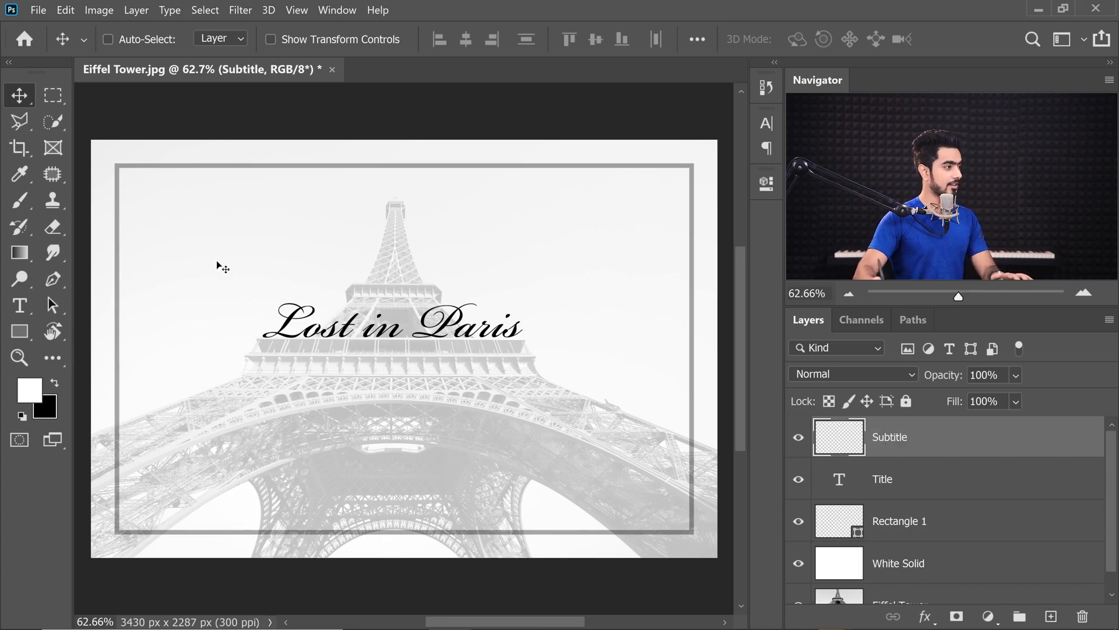
- Add the centred text "PHOTOGRAPHS DROM PARIS" to the Subtitle layer, placed on the tower below the title
{"action": "left_click", "coordinate": [24, 306]}
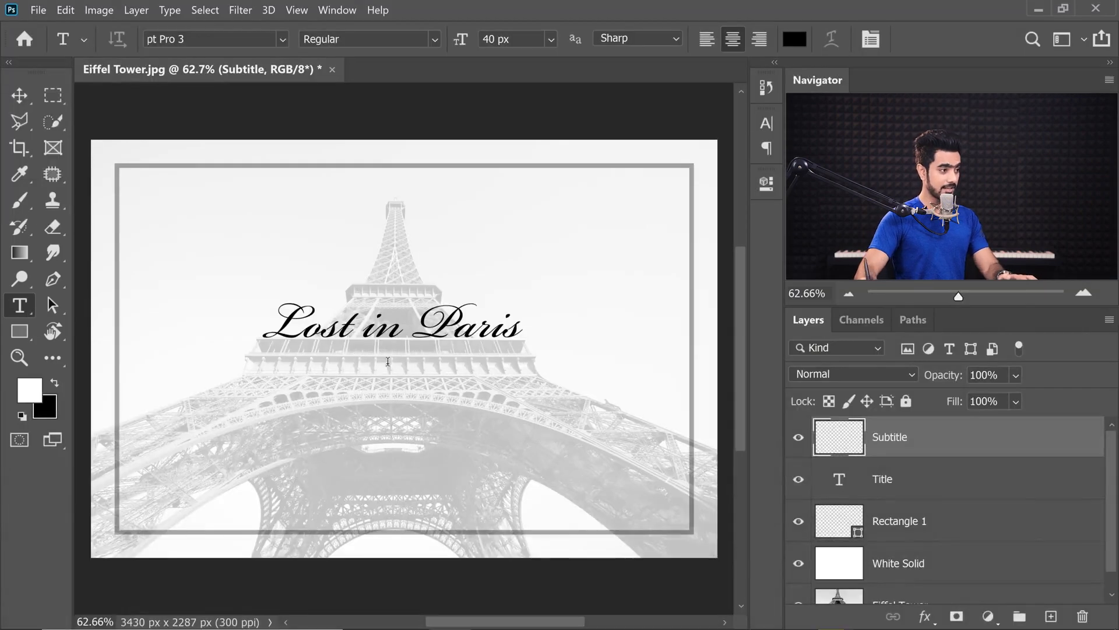
{"action": "left_click", "coordinate": [388, 361]}
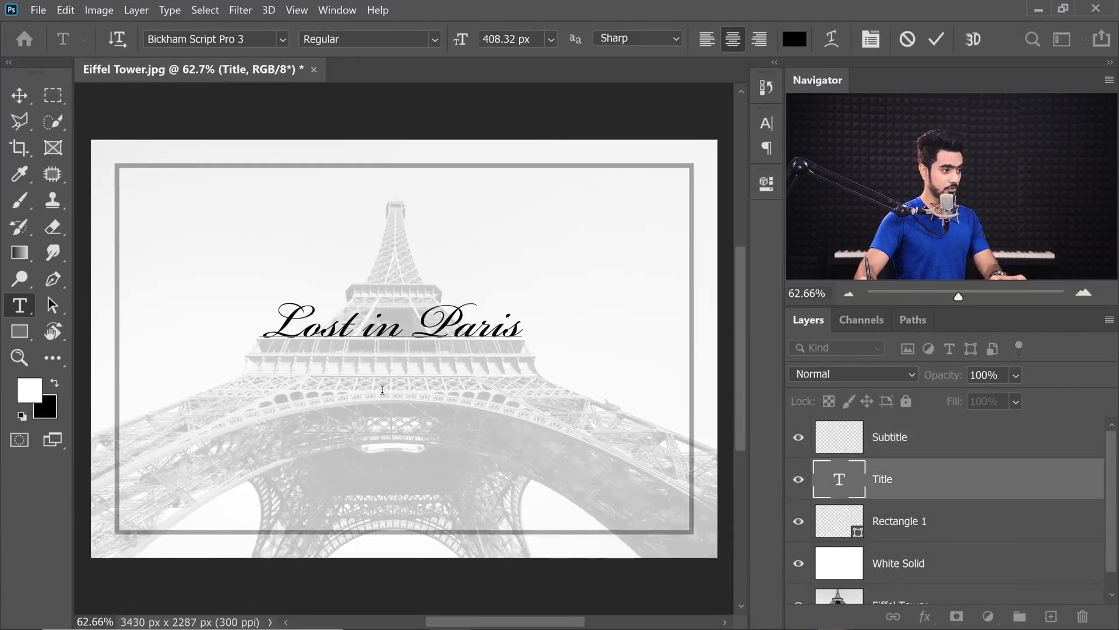
{"action": "left_click", "coordinate": [970, 450]}
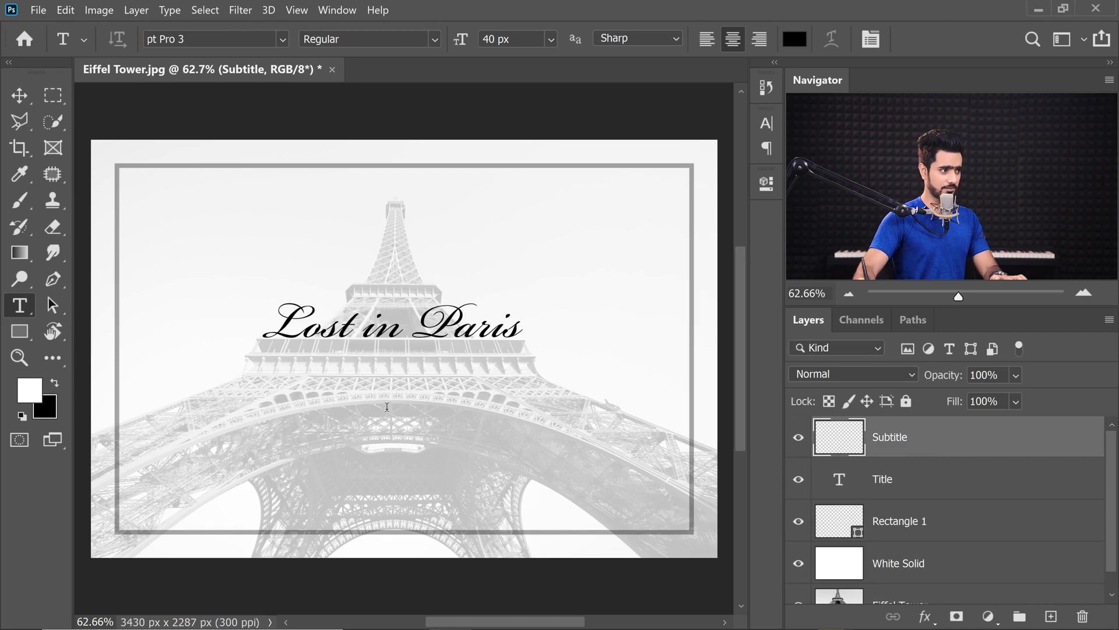
{"action": "left_click", "coordinate": [388, 424]}
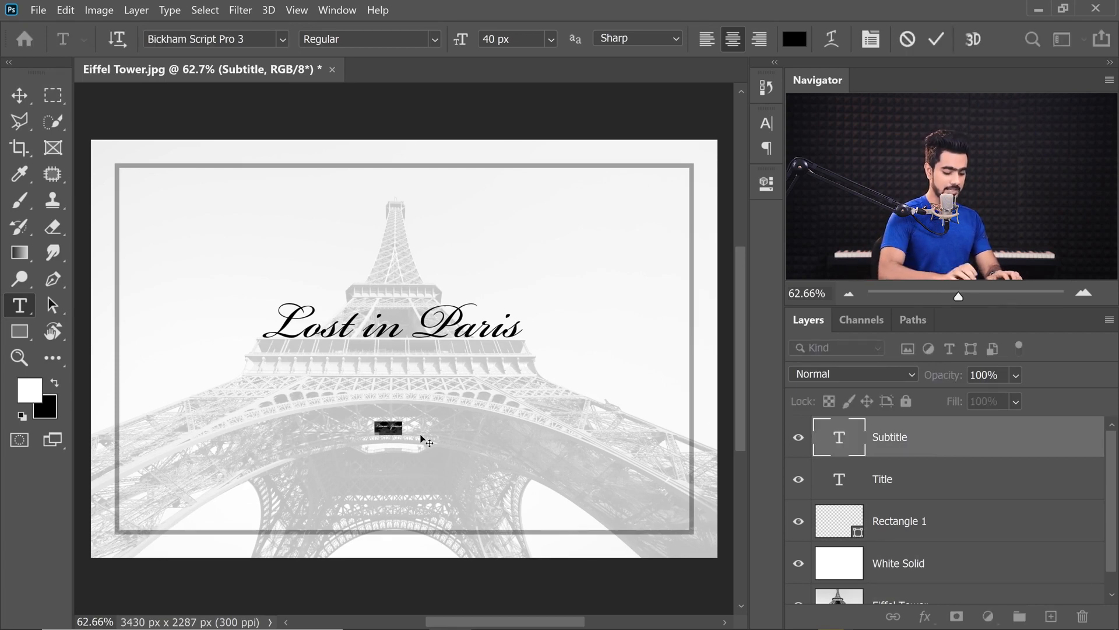
{"action": "type", "text": "THE CITY OF LOVE AND LIGHTS"}
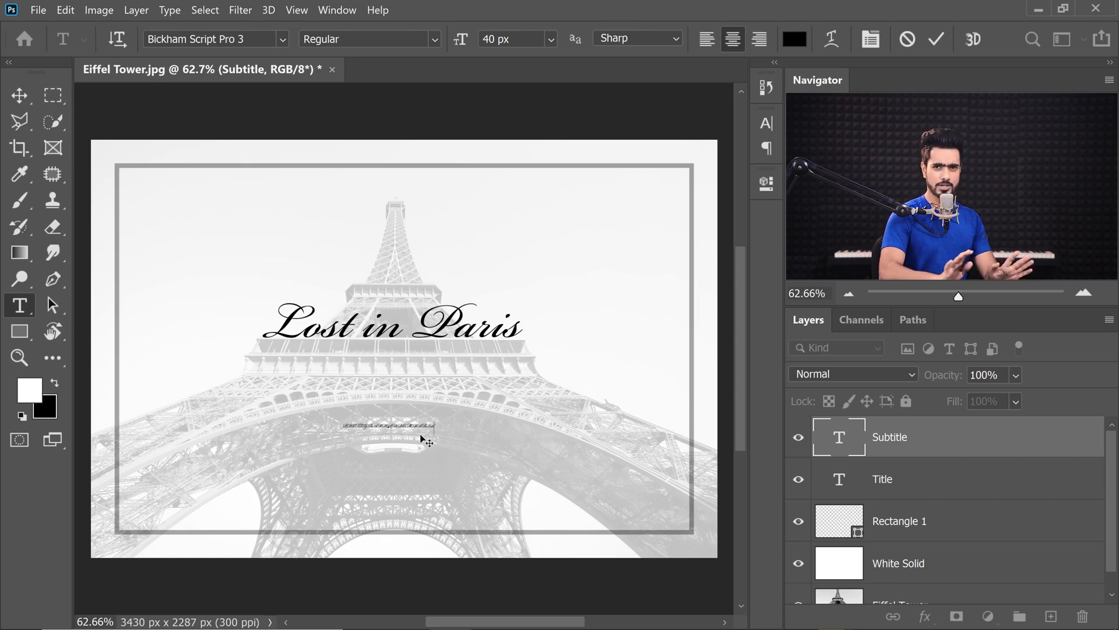
- Set the subtitle text's font to Gilroy Light and commit the text
{"action": "double_click", "coordinate": [842, 443]}
{"action": "left_click", "coordinate": [256, 39]}
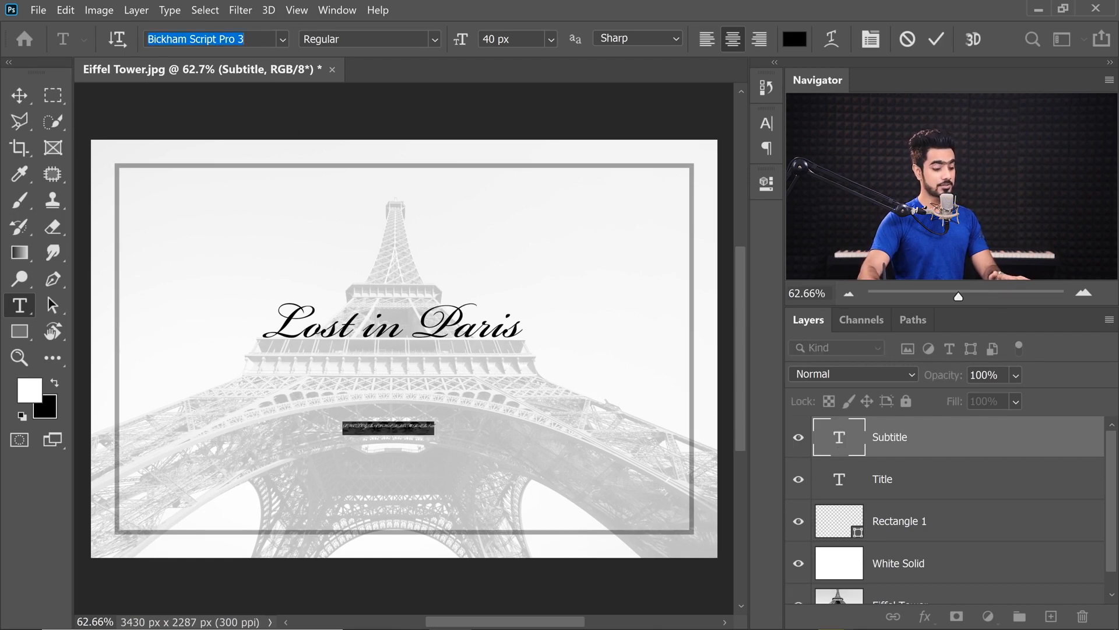
{"action": "type", "text": "gil"}
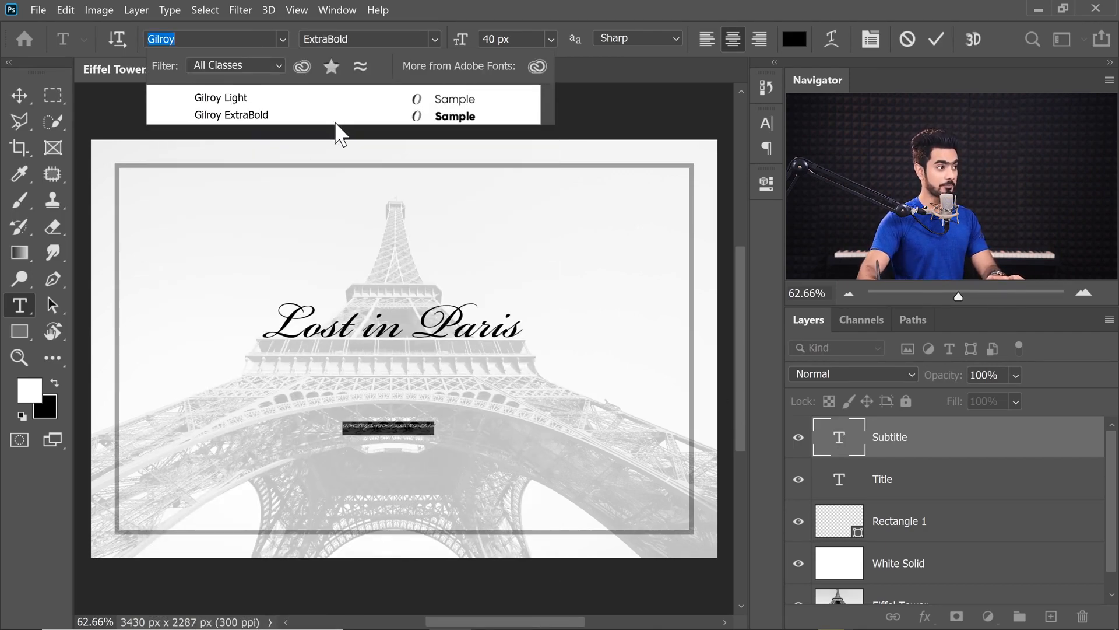
{"action": "key", "text": "Return"}
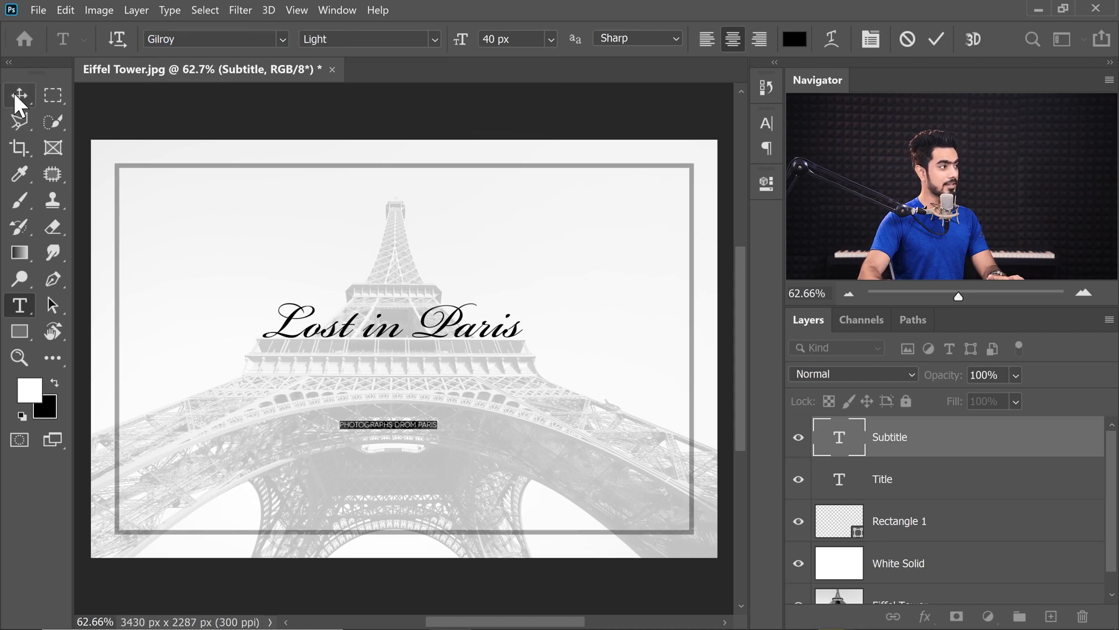
{"action": "left_click", "coordinate": [19, 99]}
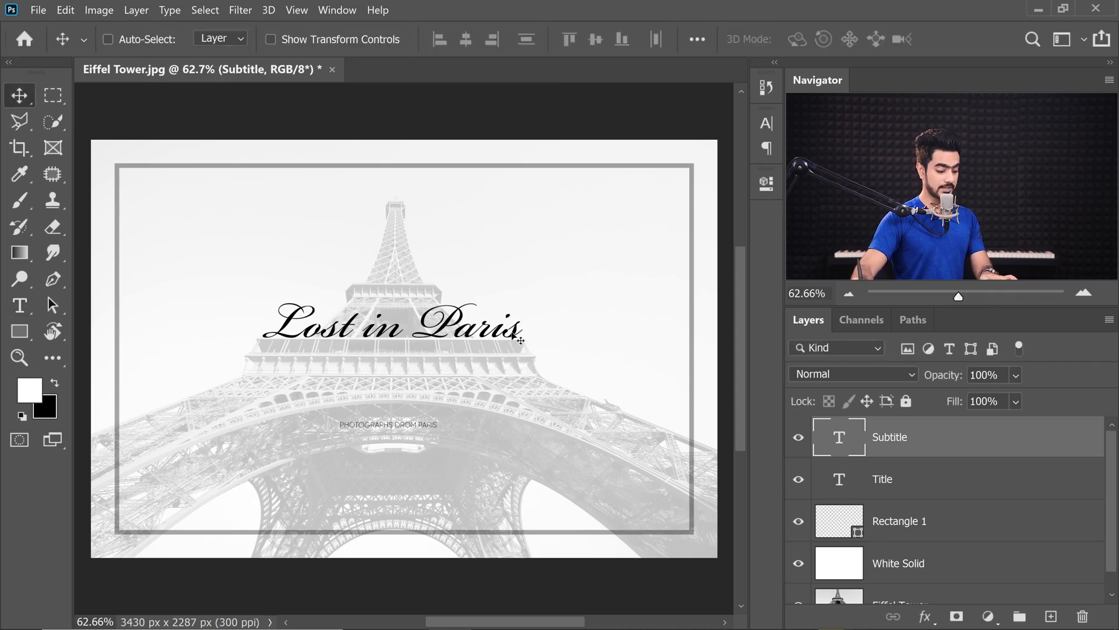
- Scale the subtitle to about 186% and move it centred right beneath the title, at about X 1715 px, Y 1175 px
{"action": "key", "text": "ctrl"}
{"action": "key", "text": "ctrl+t"}
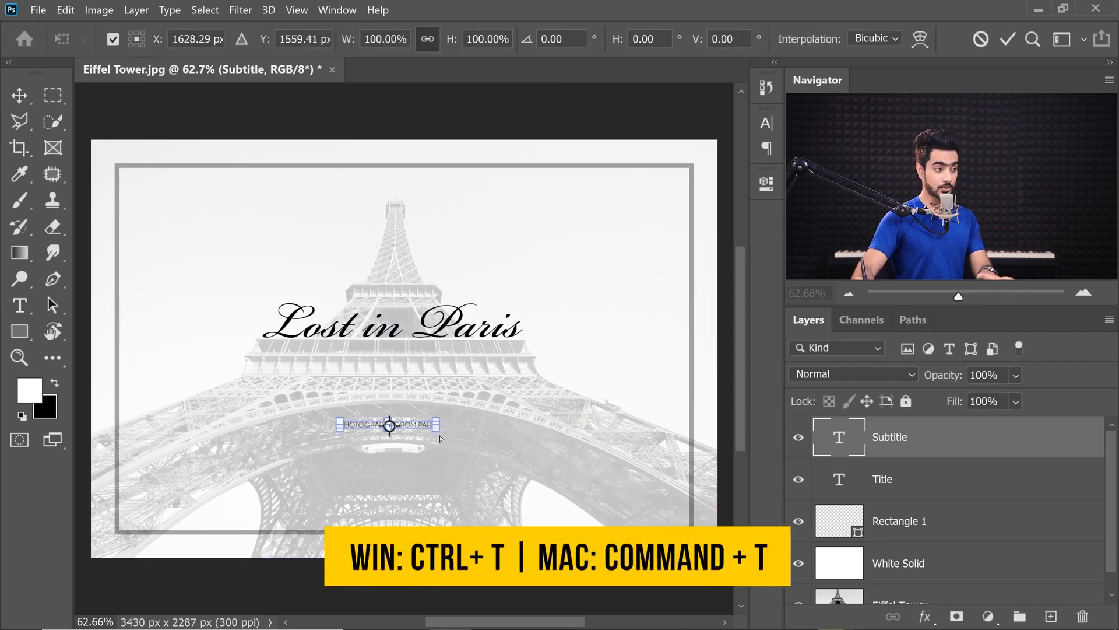
{"action": "left_click_drag", "start_coordinate": [438, 429], "coordinate": [448, 365]}
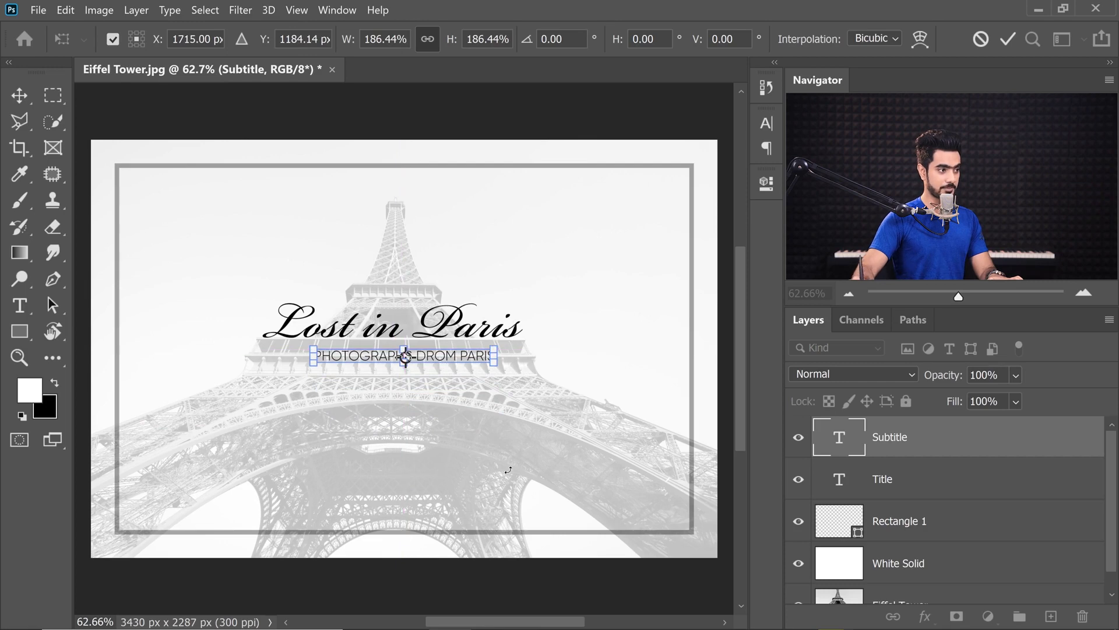
{"action": "key", "text": "Up"}
{"action": "key", "text": "Up"}
{"action": "key", "text": "Up"}
{"action": "key", "text": "Up"}
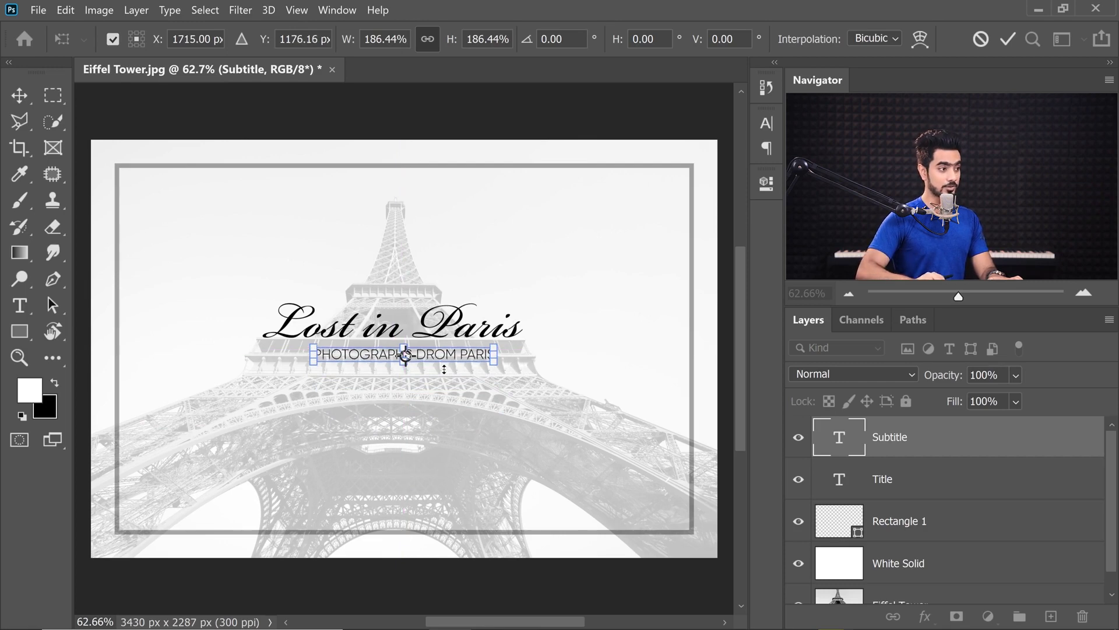
{"action": "key", "text": "Down"}
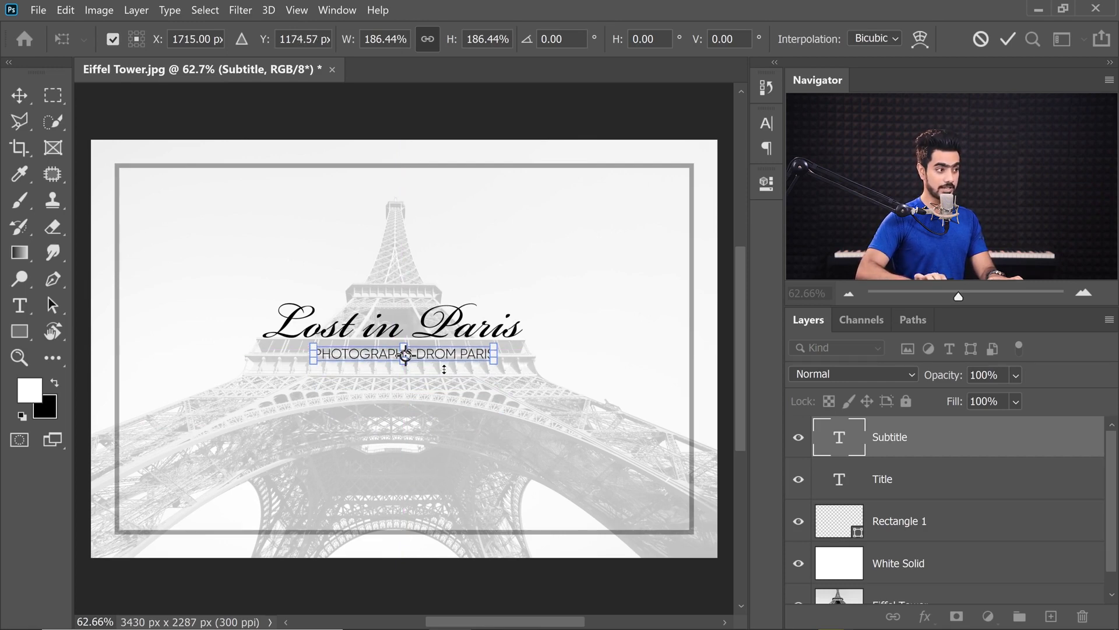
{"action": "key", "text": "Return"}
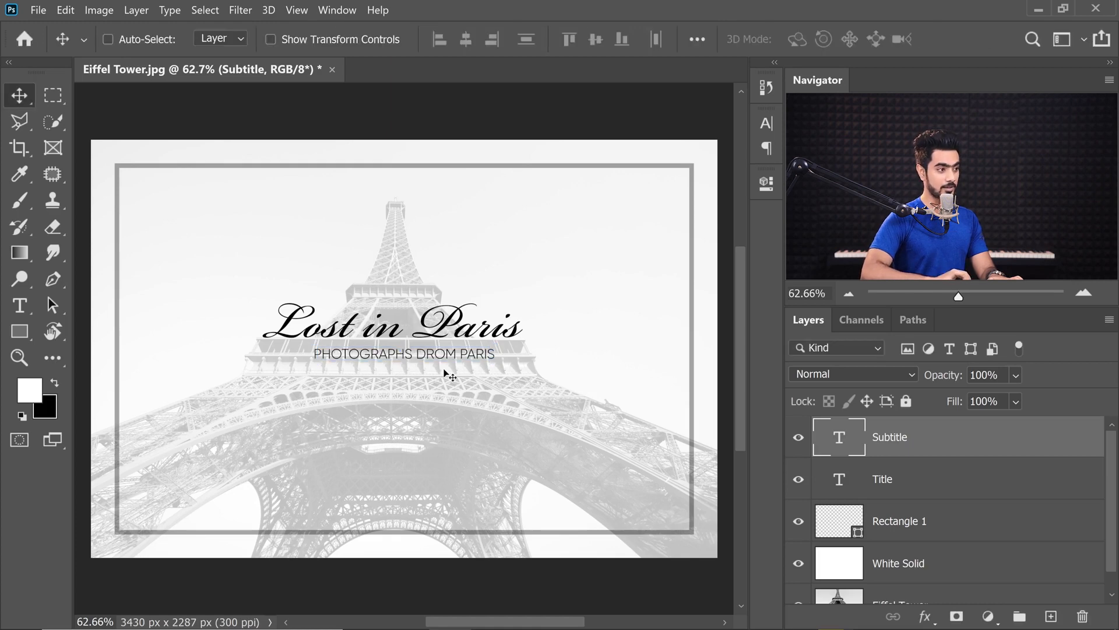
- Correct the word "DROM" in the subtitle to "FROM"
{"action": "double_click", "coordinate": [860, 452]}
{"action": "left_click", "coordinate": [417, 353]}
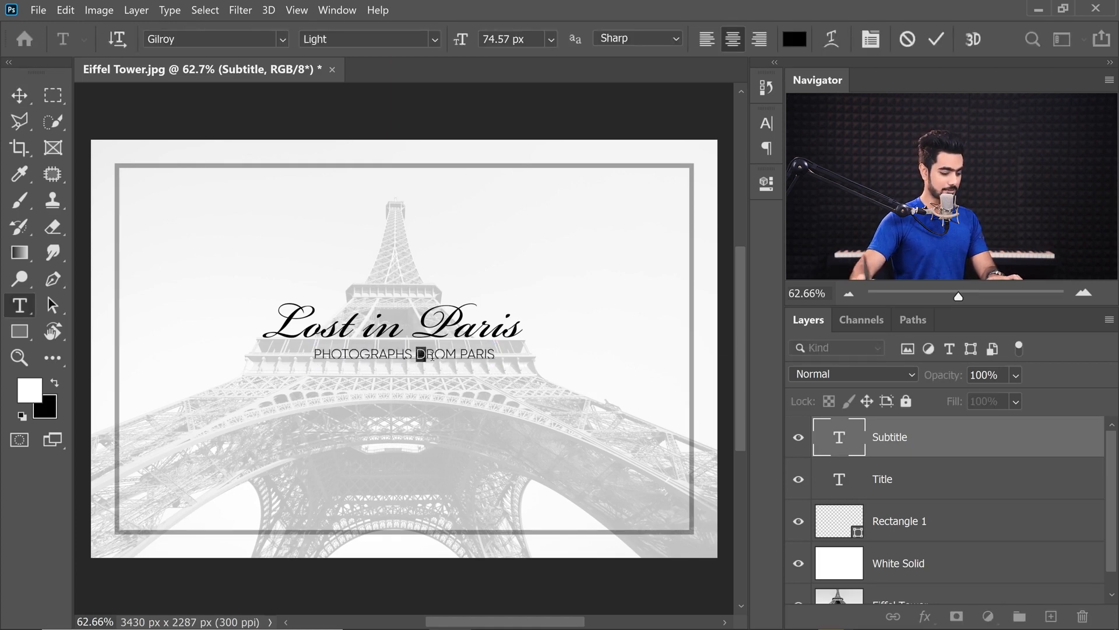
{"action": "type", "text": "F"}
{"action": "left_click", "coordinate": [20, 95]}
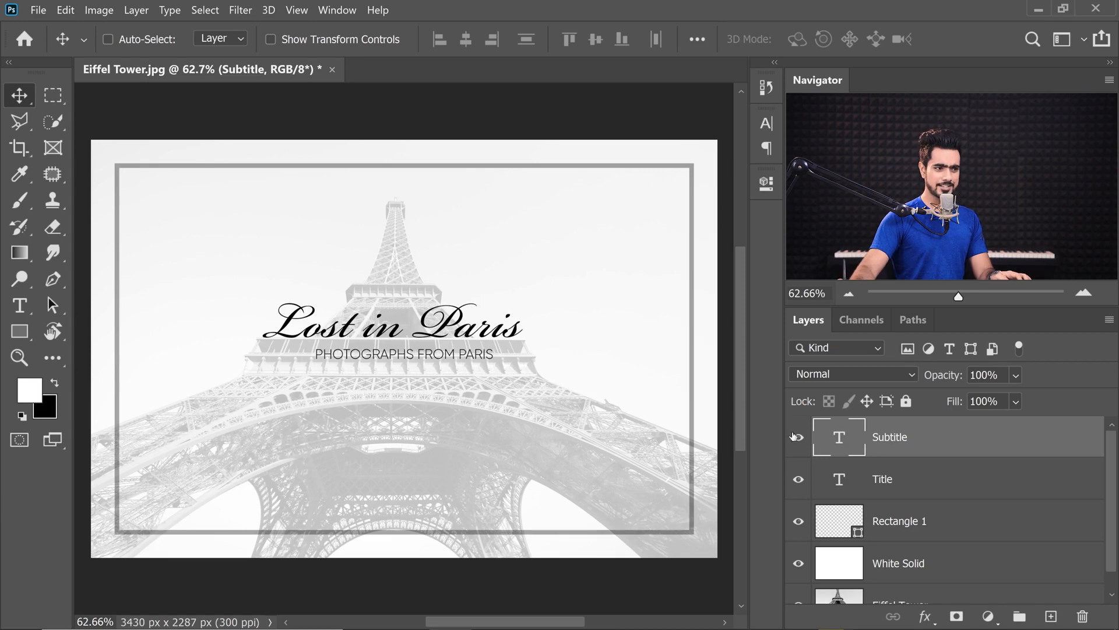
- Widen the subtitle's letter spacing until it spans about the title's width, and shift it slightly left and up to align under the title
{"action": "double_click", "coordinate": [839, 439]}
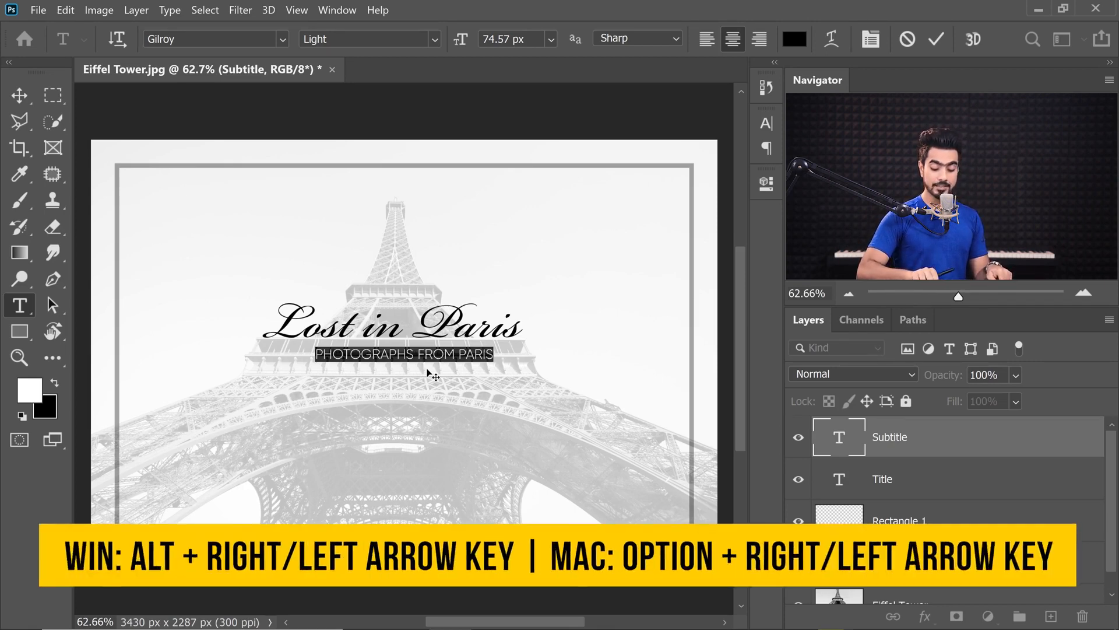
{"action": "key", "text": "alt+Right"}
{"action": "key", "text": "alt+Right"}
{"action": "key", "text": "alt+Right"}
{"action": "key", "text": "alt+Right"}
{"action": "key", "text": "alt+Right"}
{"action": "key", "text": "alt+Right"}
{"action": "key", "text": "alt+Right"}
{"action": "key", "text": "alt+Right"}
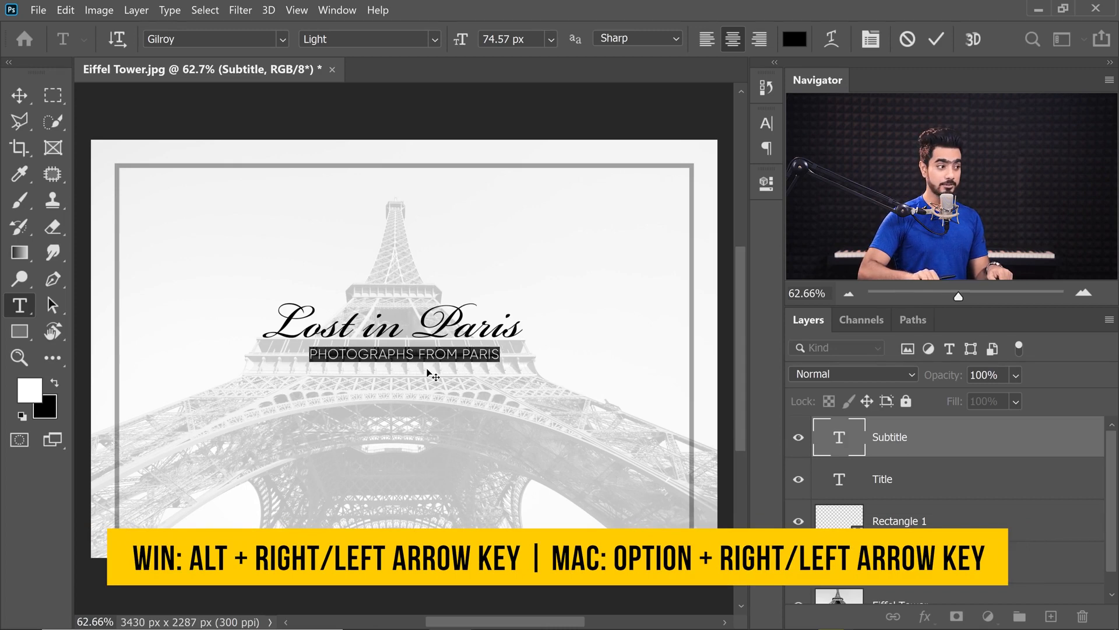
{"action": "key", "text": "alt+Right"}
{"action": "key", "text": "alt+Right"}
{"action": "key", "text": "alt+Right"}
{"action": "key", "text": "alt+Right"}
{"action": "key", "text": "alt+Right"}
{"action": "key", "text": "alt+Right"}
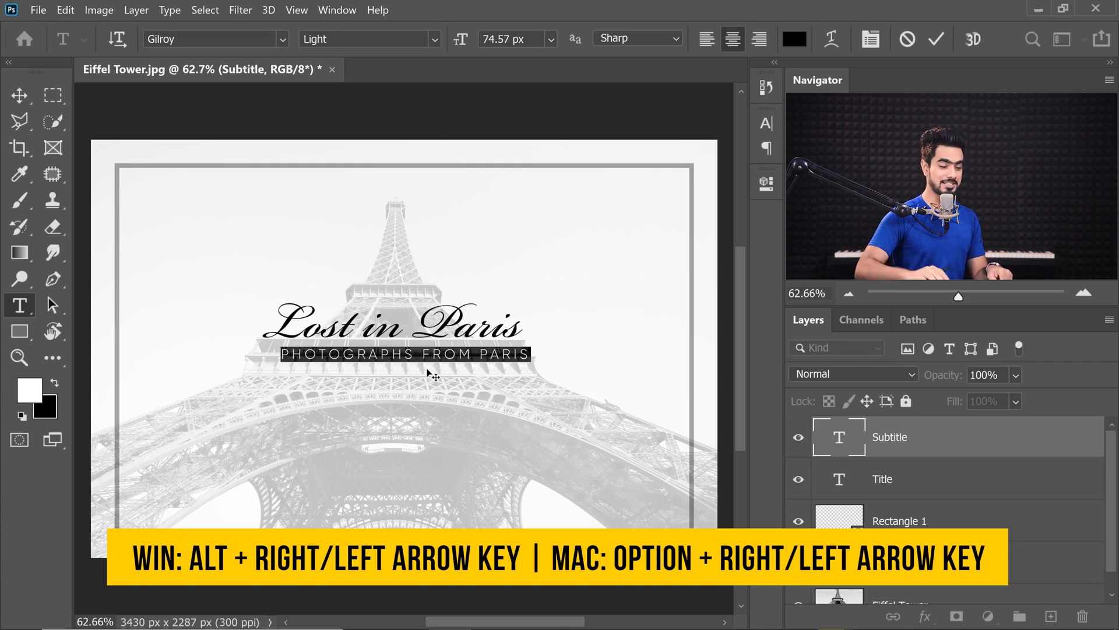
{"action": "key", "text": "alt+Right"}
{"action": "key", "text": "alt+Right"}
{"action": "key", "text": "alt+Right"}
{"action": "key", "text": "alt+Right"}
{"action": "key", "text": "alt+Right"}
{"action": "key", "text": "alt+Right"}
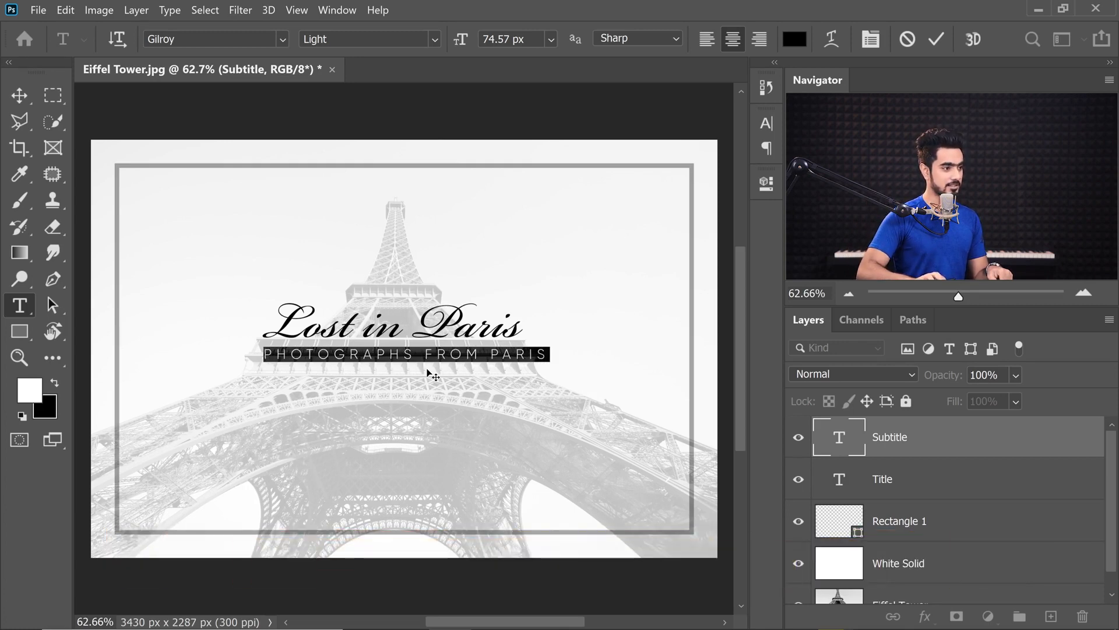
{"action": "key", "text": "alt+Left"}
{"action": "key", "text": "alt+Right"}
{"action": "key", "text": "alt+Right"}
{"action": "key", "text": "alt+Left"}
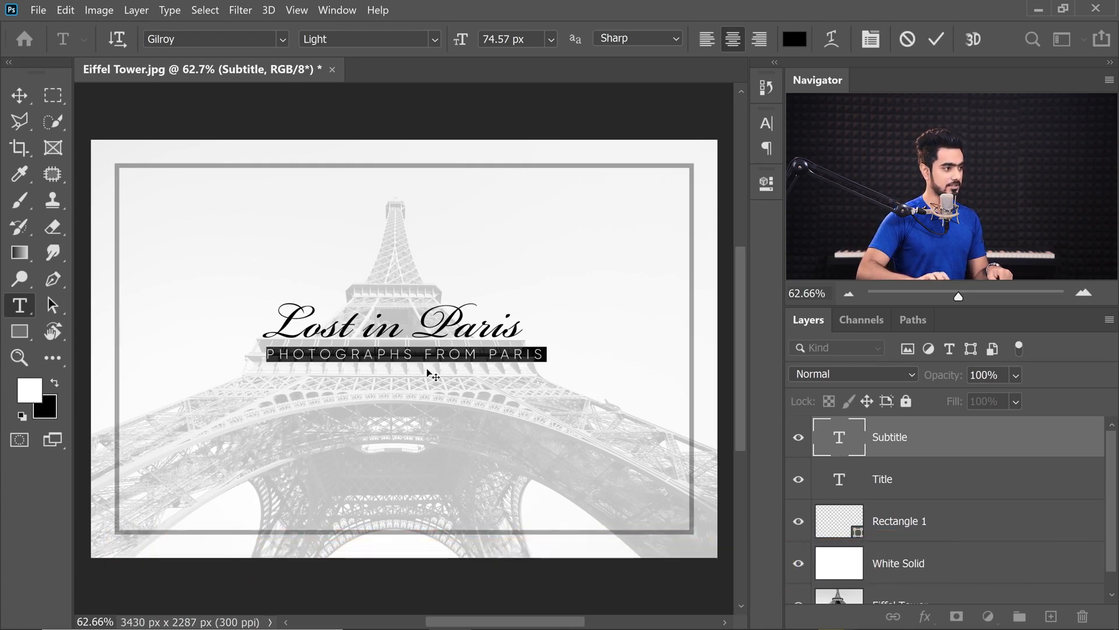
{"action": "key", "text": "alt+Left"}
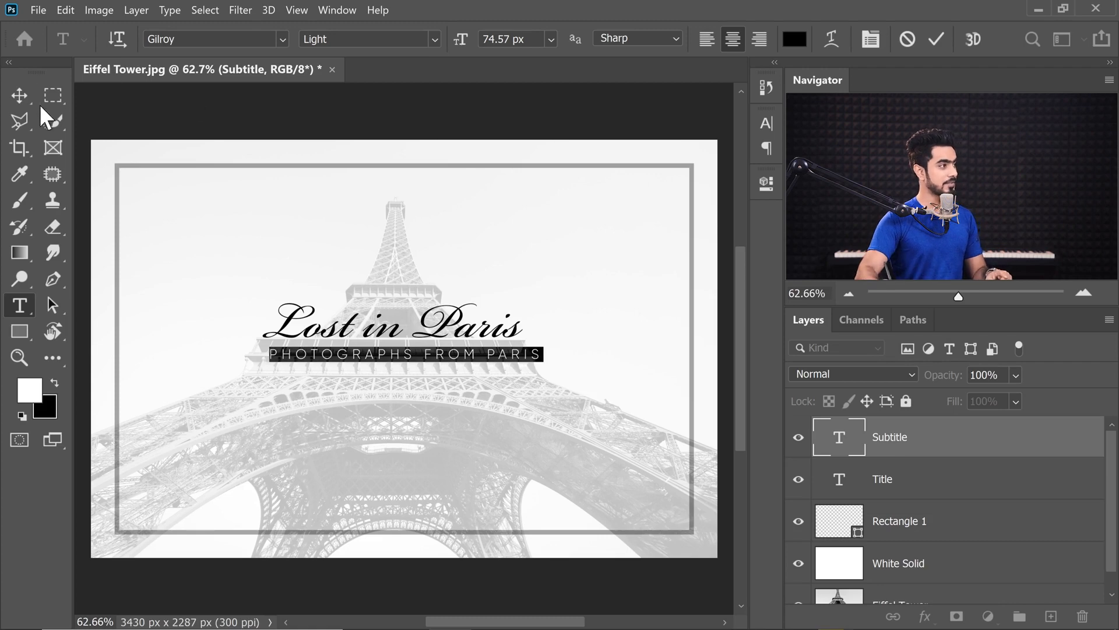
{"action": "left_click", "coordinate": [19, 96]}
{"action": "left_click_drag", "start_coordinate": [455, 361], "coordinate": [447, 359]}
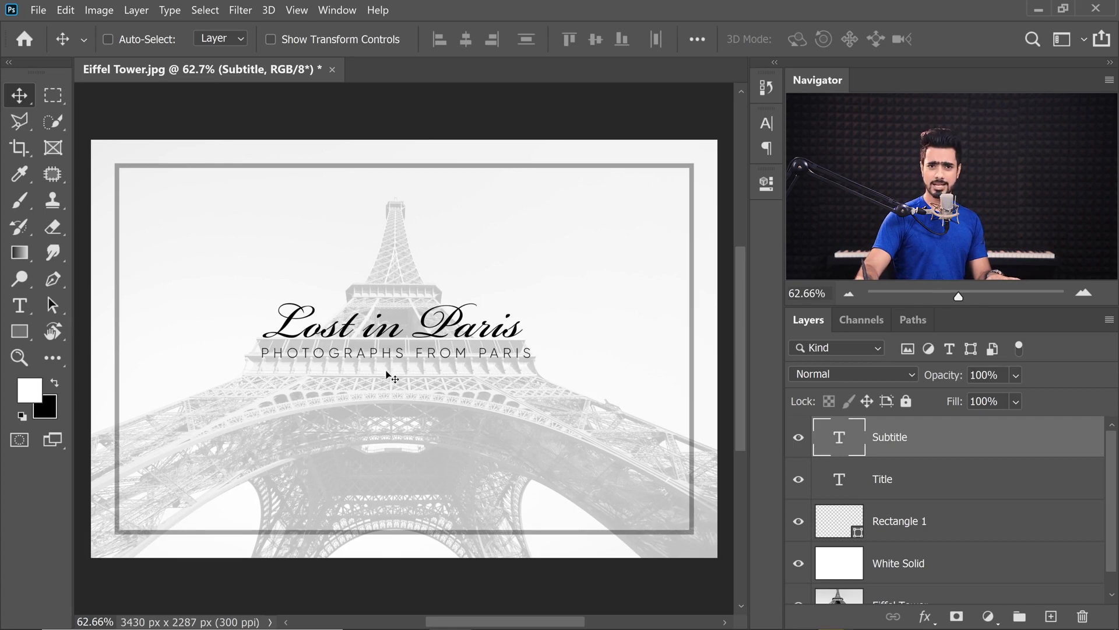
- Set the opacity of the White Solid layer to 90%
{"action": "left_click_drag", "start_coordinate": [1113, 492], "coordinate": [1111, 526]}
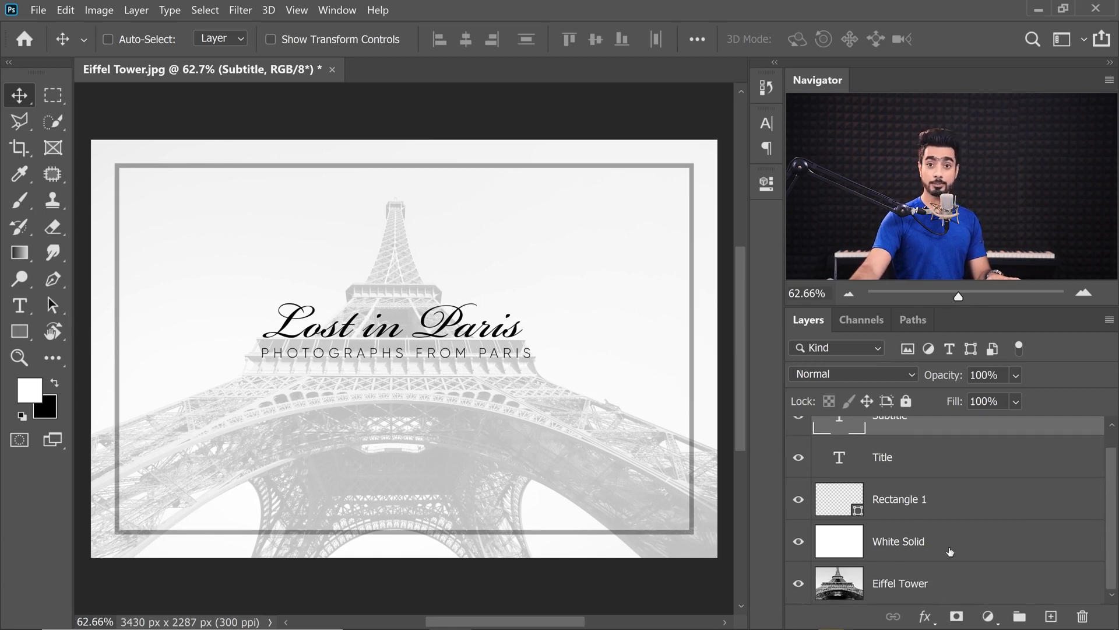
{"action": "left_click", "coordinate": [910, 552]}
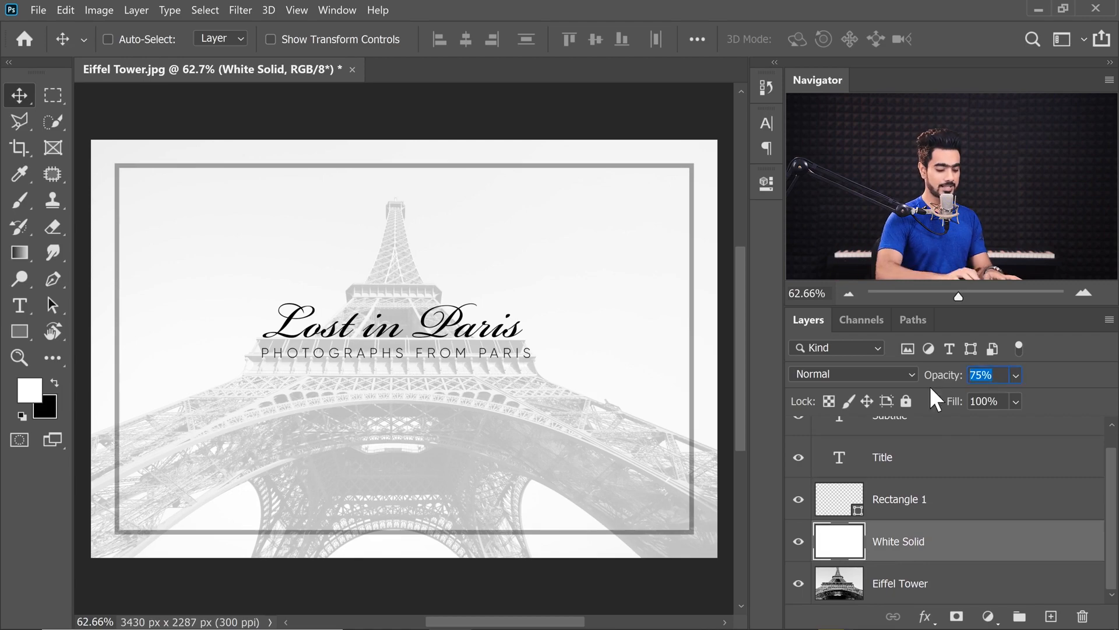
{"action": "type", "text": "85"}
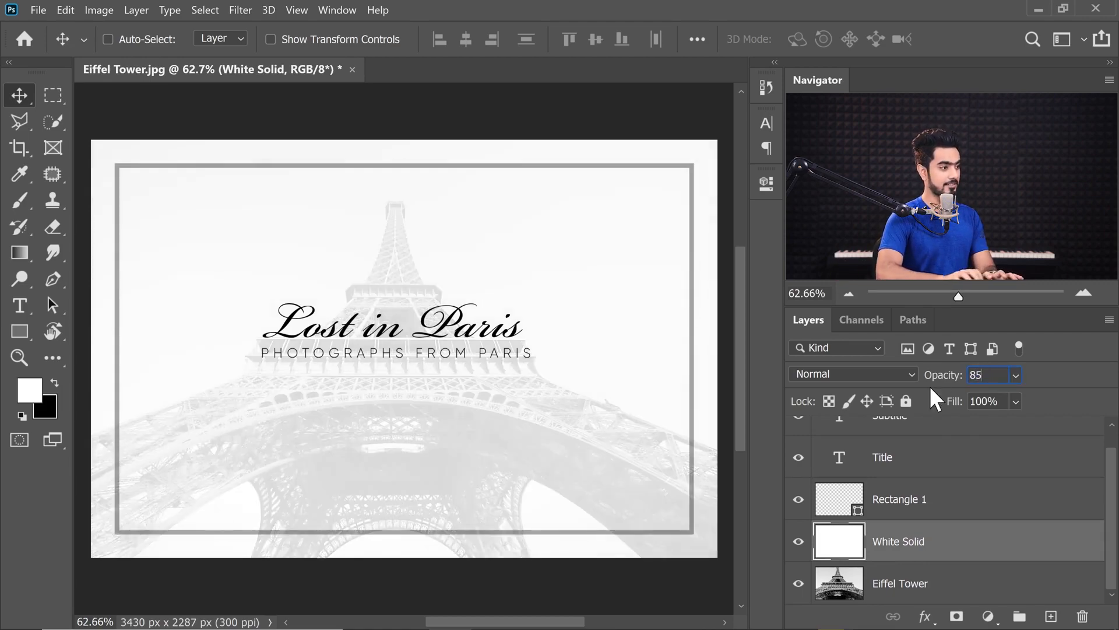
{"action": "key", "text": "BackSpace"}
{"action": "key", "text": "BackSpace"}
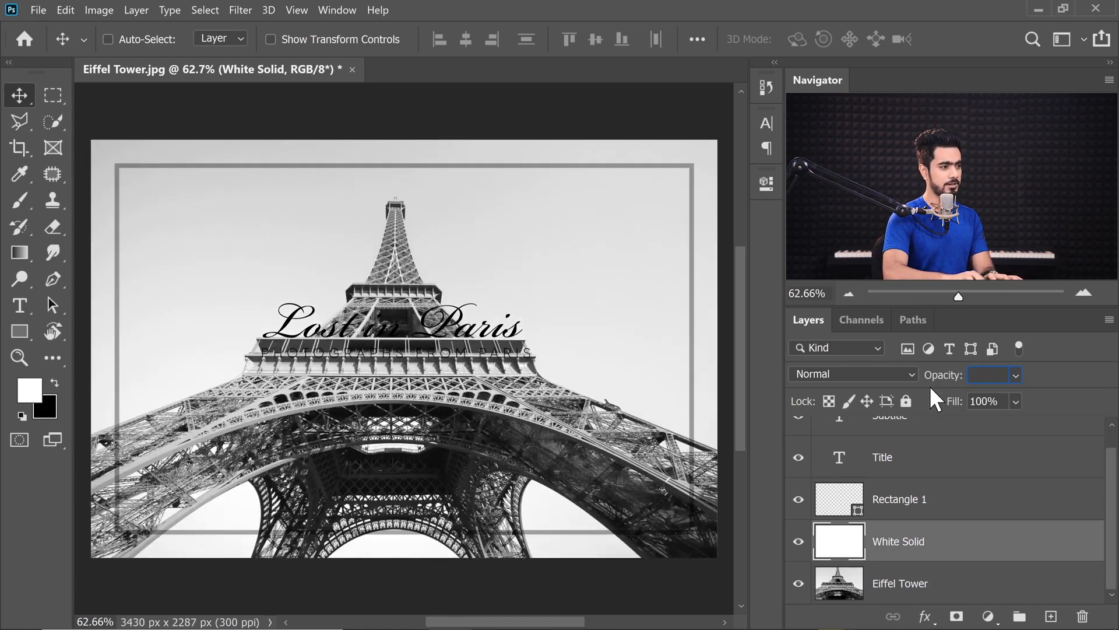
{"action": "type", "text": "90"}
{"action": "key", "text": "Return"}
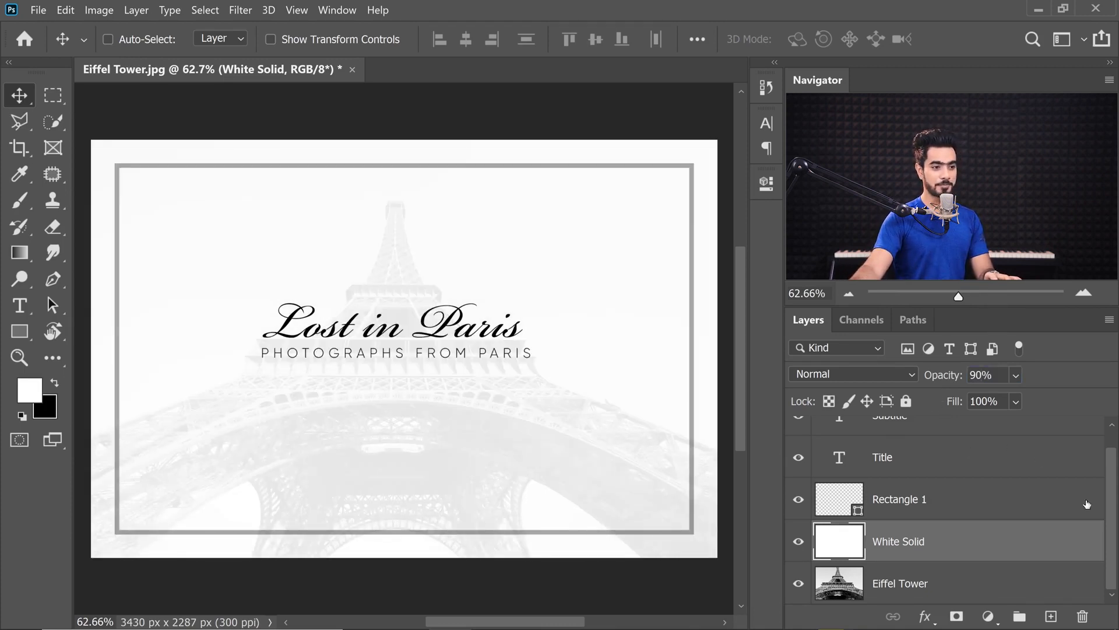
- Replace the L of "Lost" in the title with the alternate glyph that has a large looping swash
{"action": "left_click_drag", "start_coordinate": [1113, 516], "coordinate": [1117, 473]}
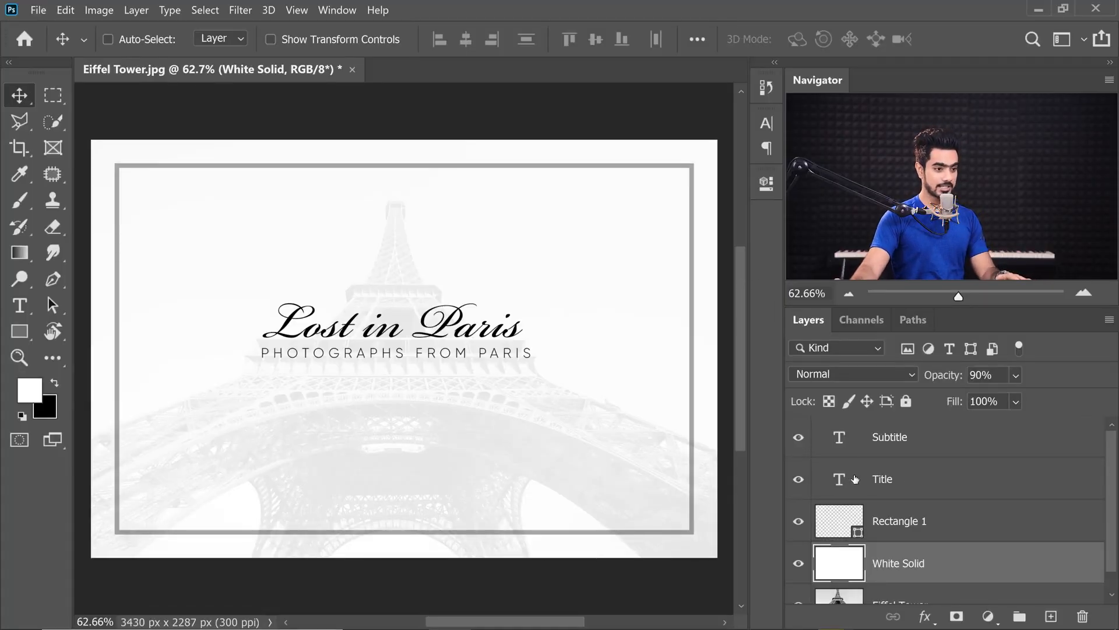
{"action": "double_click", "coordinate": [841, 484]}
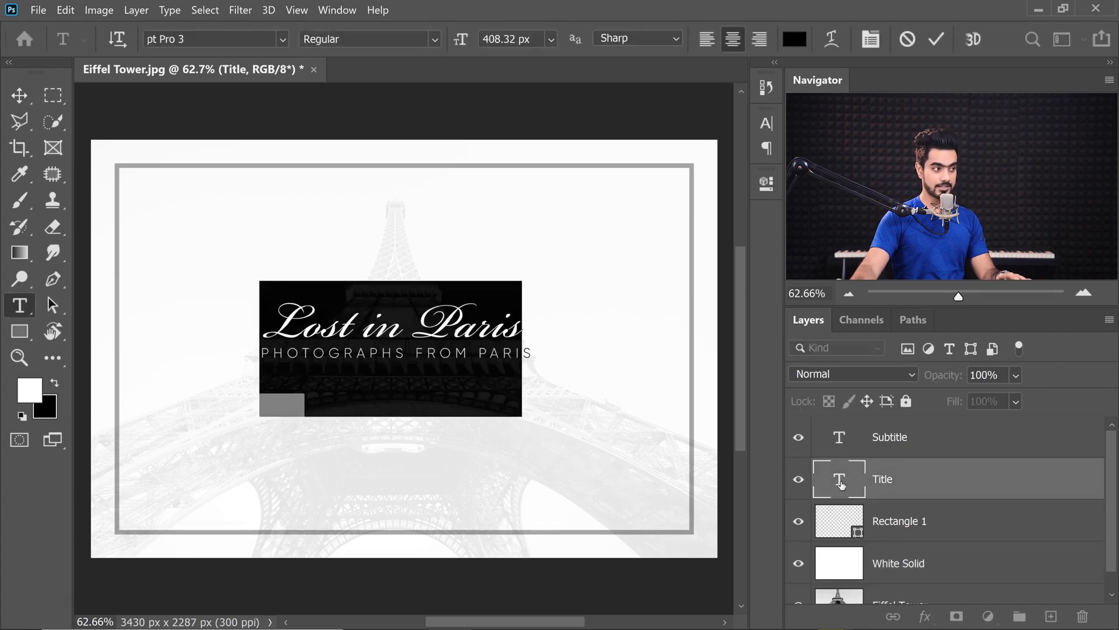
{"action": "mouse_move", "coordinate": [294, 324]}
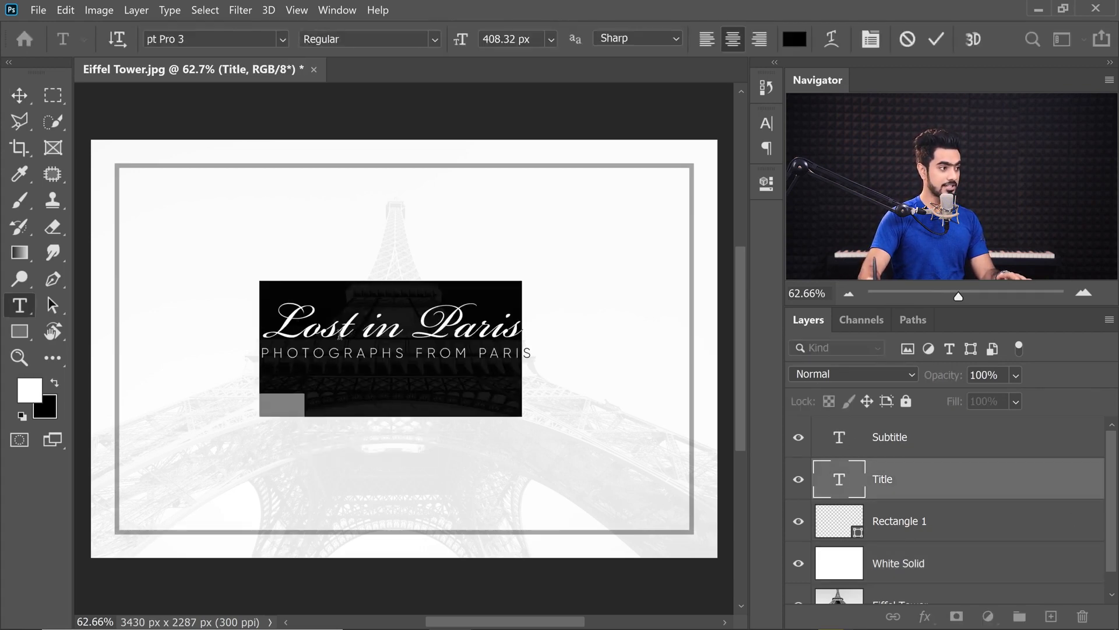
{"action": "left_click", "coordinate": [378, 326]}
{"action": "left_click_drag", "start_coordinate": [306, 330], "coordinate": [270, 331]}
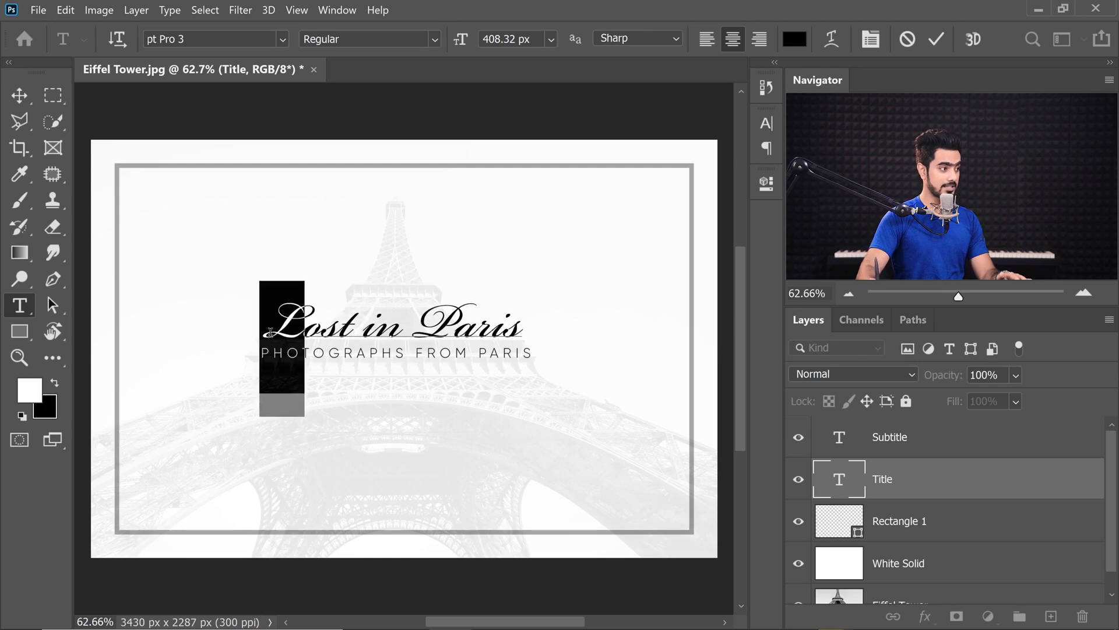
{"action": "left_click", "coordinate": [367, 435]}
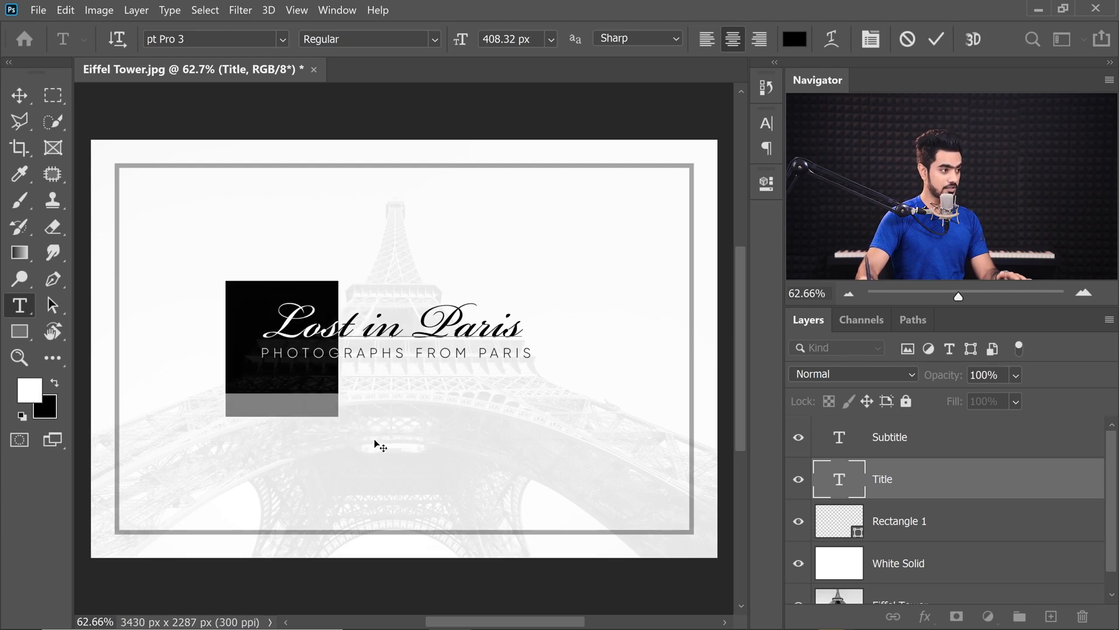
- Replace the final s of "Paris" in the title with the alternate glyph that has a trailing curled swash
{"action": "left_click", "coordinate": [529, 326]}
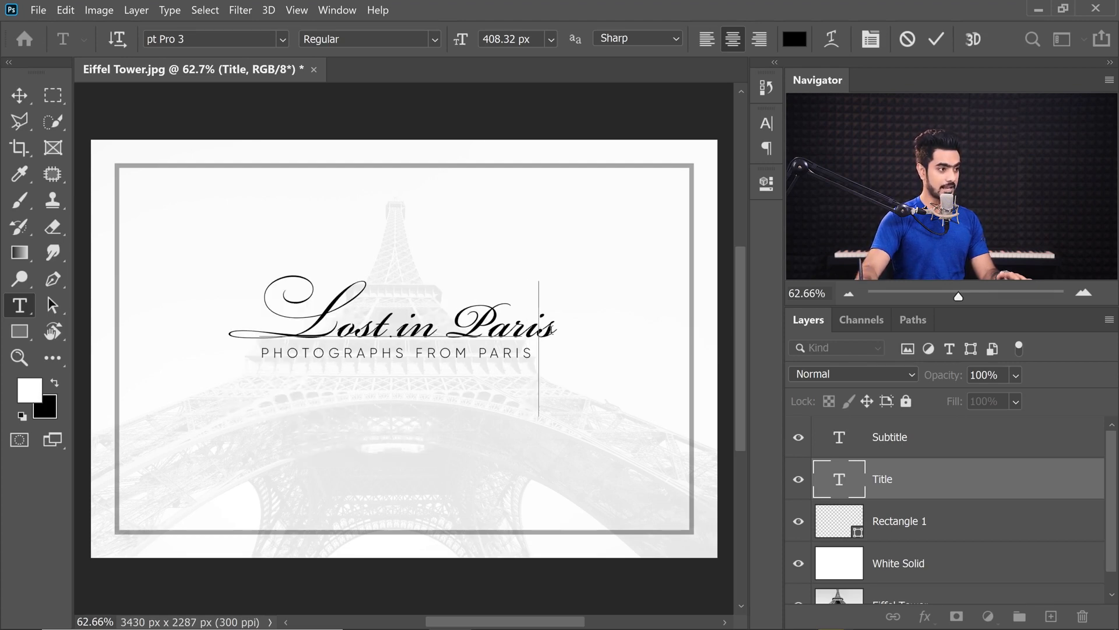
{"action": "left_click_drag", "start_coordinate": [538, 326], "coordinate": [556, 365]}
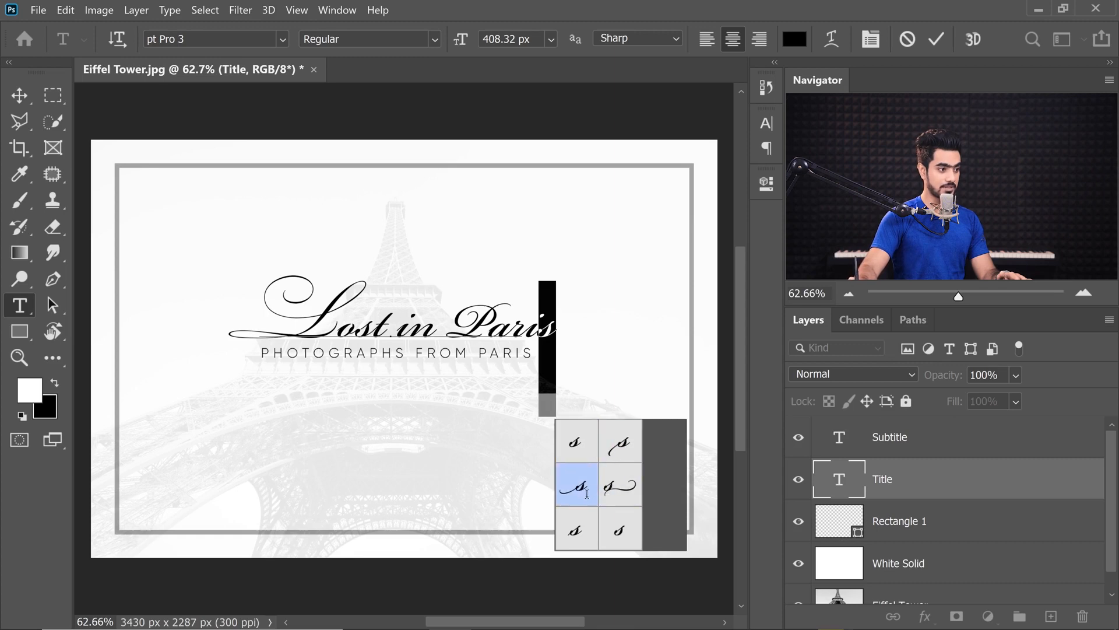
{"action": "left_click", "coordinate": [623, 485]}
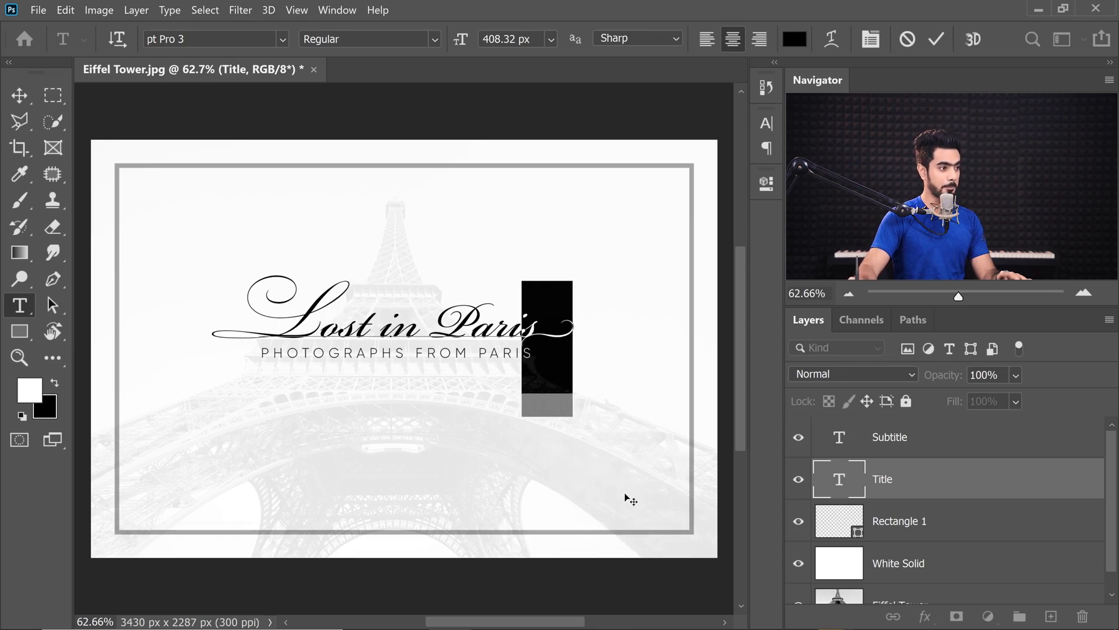
{"action": "left_click", "coordinate": [20, 96]}
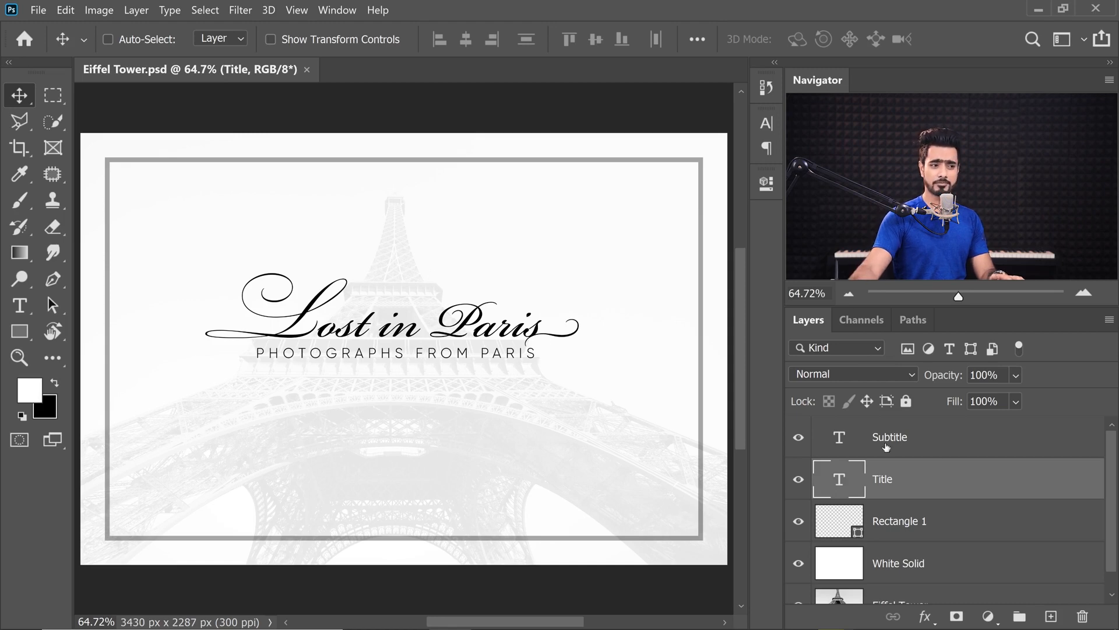
- Select the Subtitle and Title layers together, and reduce the selection to the Title layer alone
{"action": "left_click", "coordinate": [953, 445]}
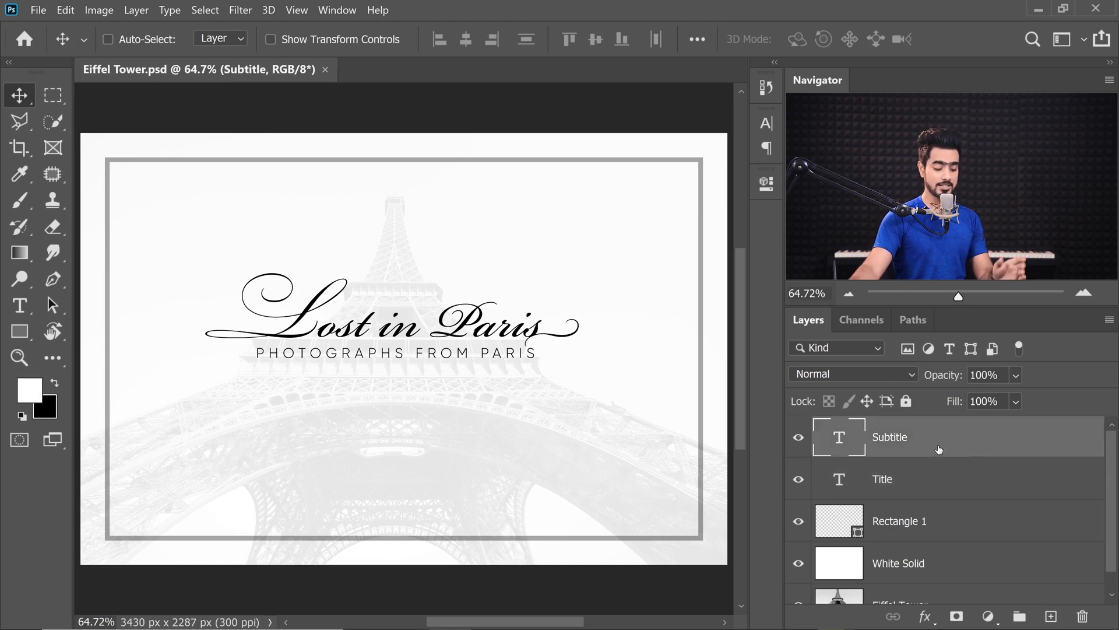
{"action": "key", "text": "ctrl"}
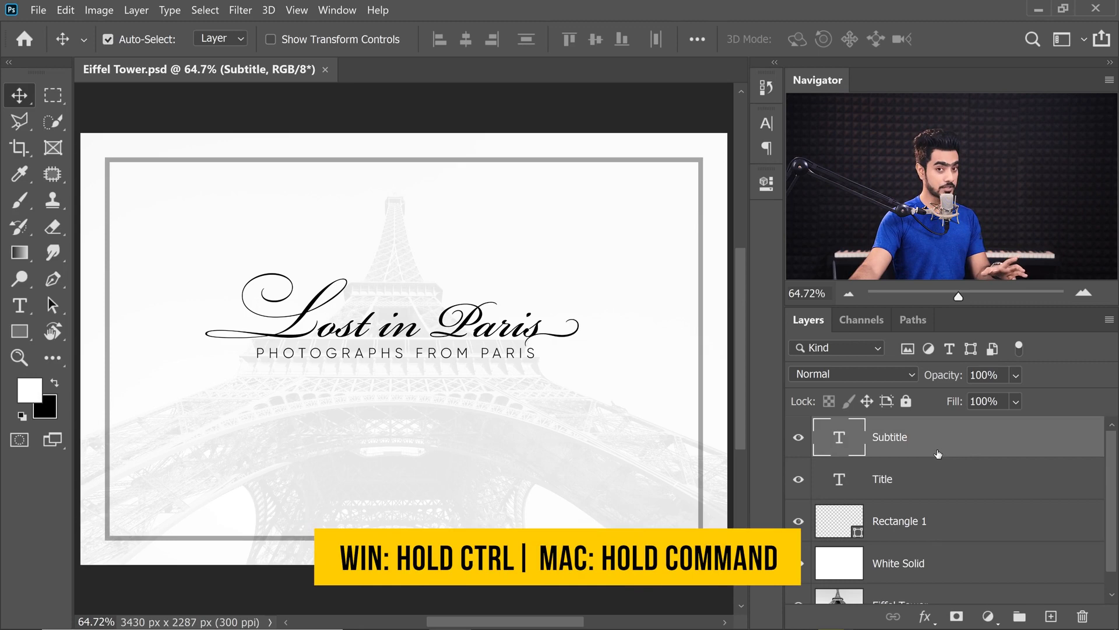
{"action": "left_click", "coordinate": [956, 489], "text": "ctrl"}
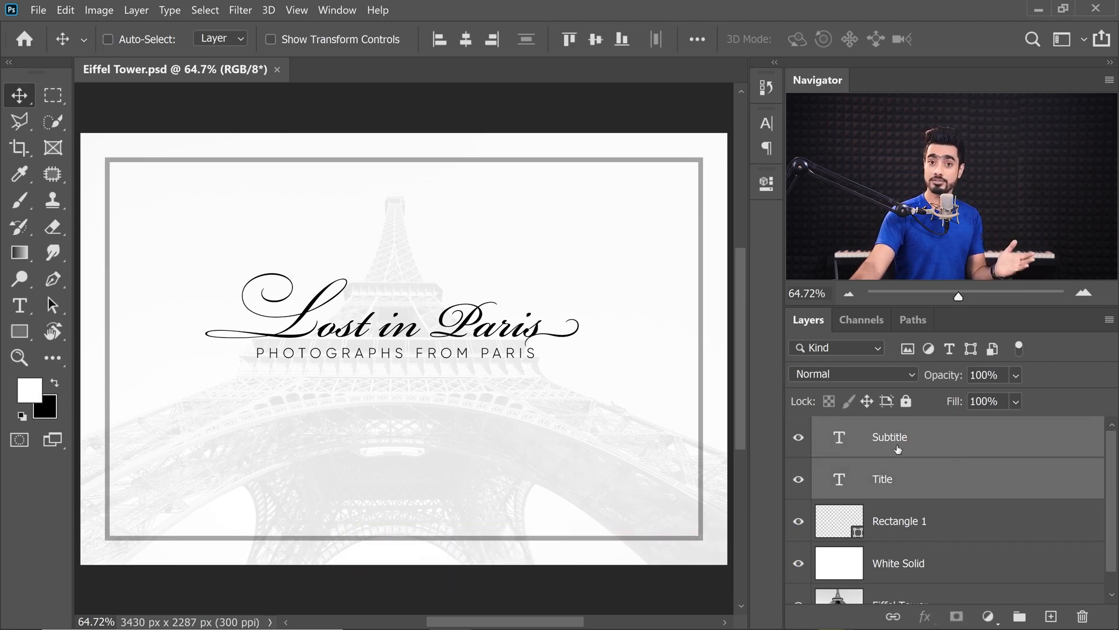
{"action": "left_click", "coordinate": [958, 474]}
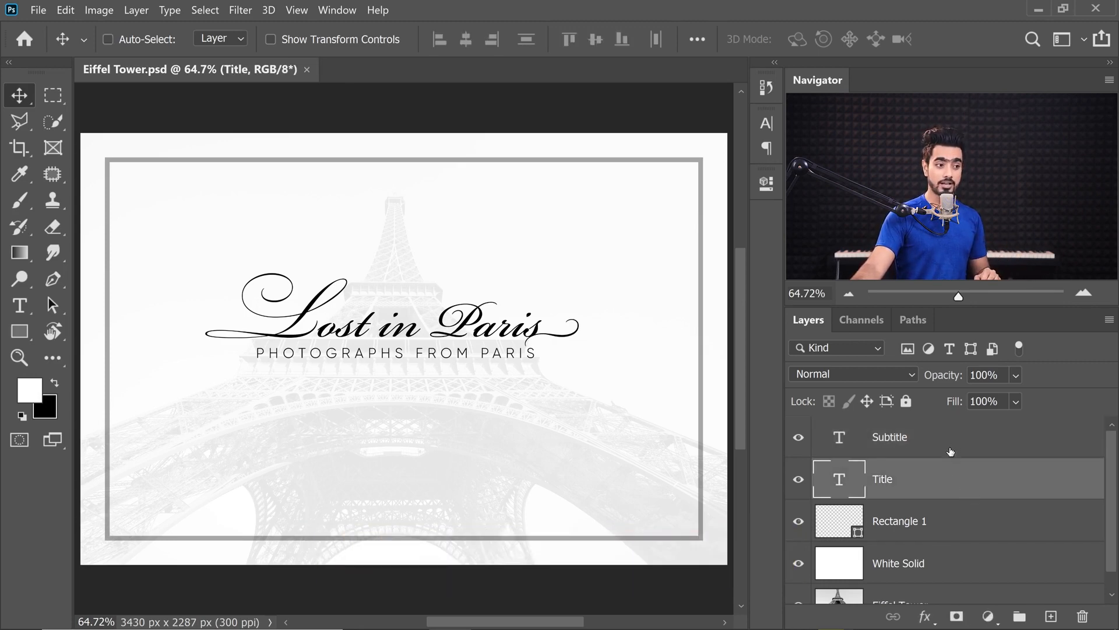
- Add the author's full name in capitals as a new text layer above Subtitle, centred near the frame's lower edge
{"action": "left_click", "coordinate": [950, 450]}
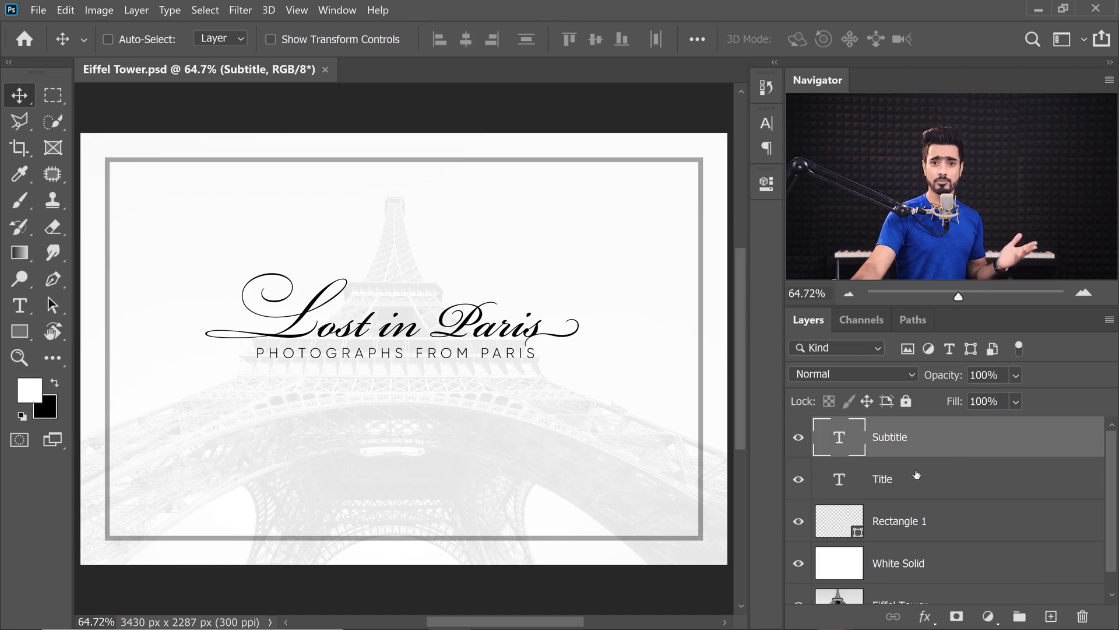
{"action": "left_click", "coordinate": [19, 305]}
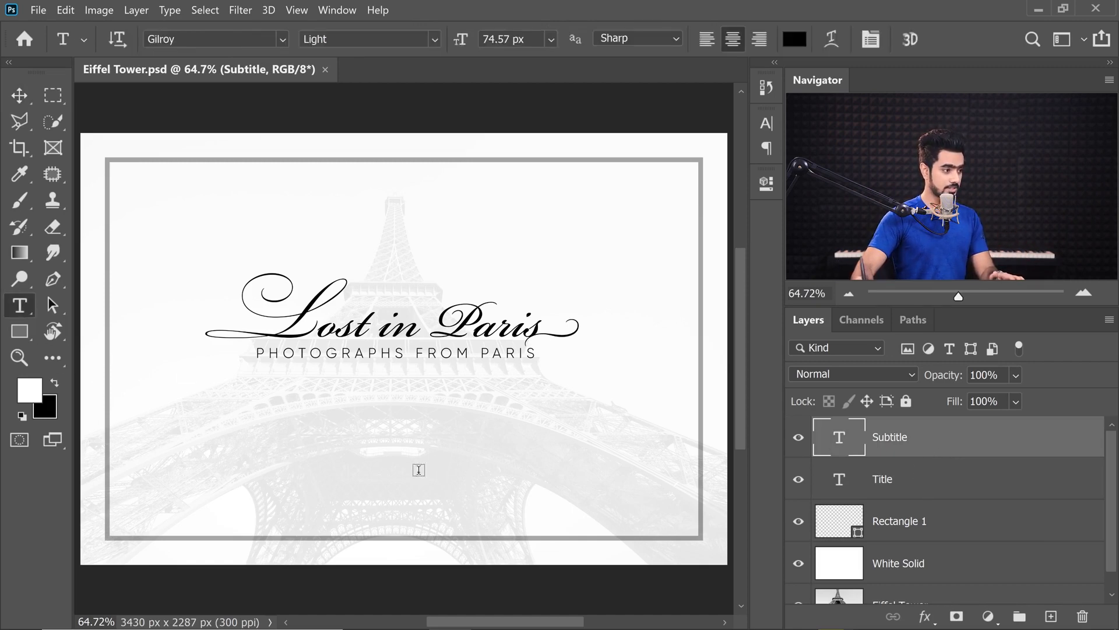
{"action": "left_click", "coordinate": [400, 510]}
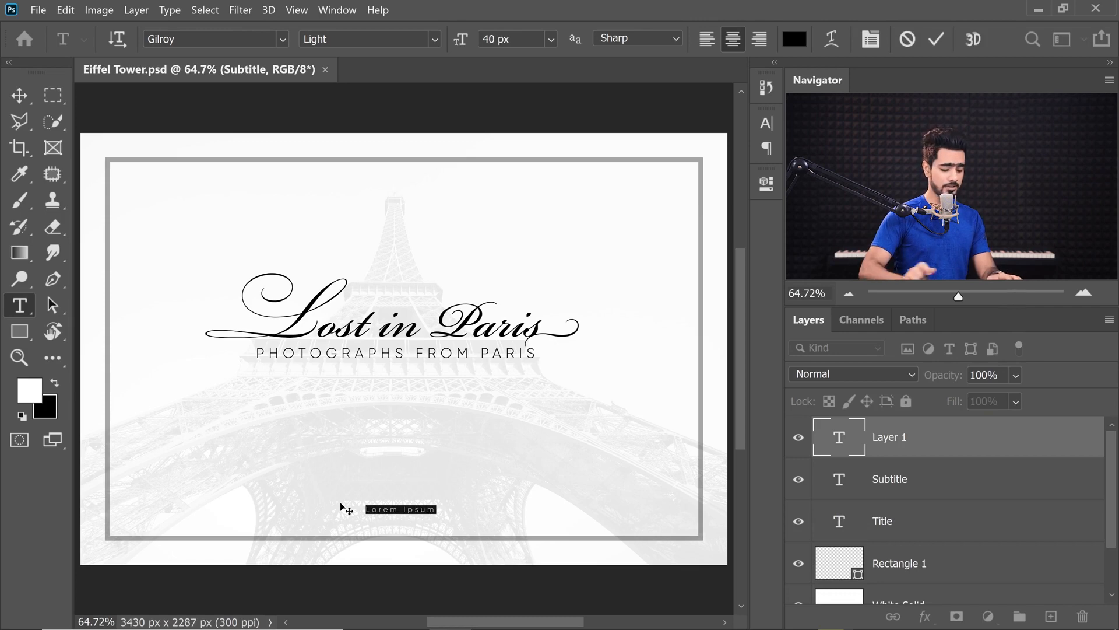
{"action": "type", "text": "UNMESH DINDA"}
{"action": "key", "text": "ctrl+a"}
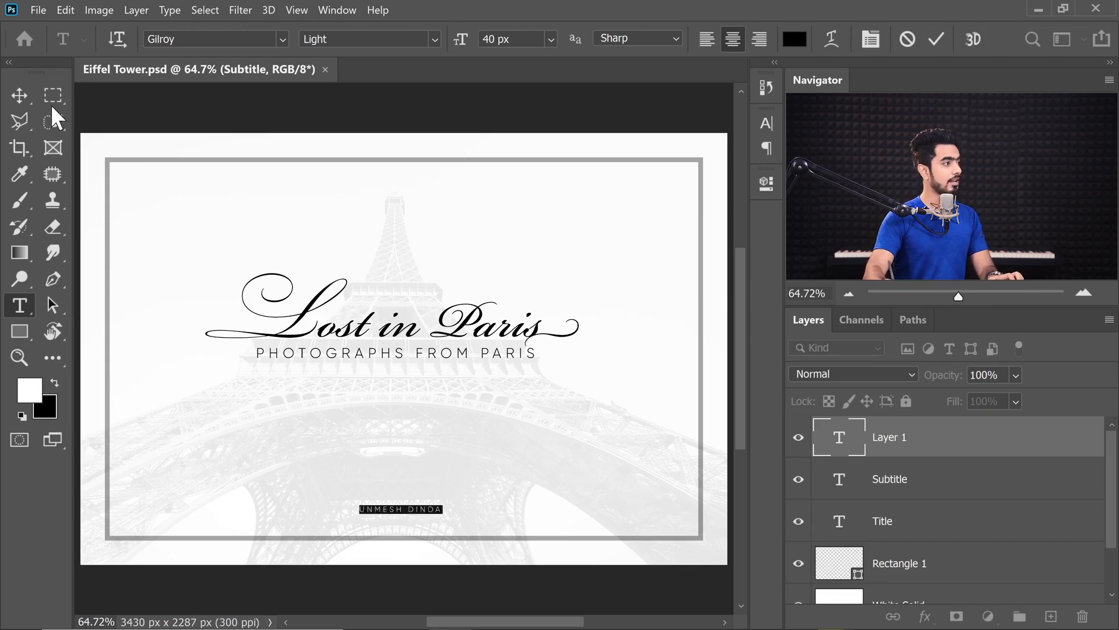
{"action": "key", "text": "ctrl+Return"}
- Scale the author name text up to about 78 px, keeping it centred just above the frame's lower edge
{"action": "key", "text": "ctrl+t"}
{"action": "mouse_move", "coordinate": [445, 502]}
{"action": "left_mouse_down"}
{"action": "mouse_move", "coordinate": [486, 499]}
{"action": "mouse_move", "coordinate": [437, 515]}
{"action": "left_mouse_up"}
{"action": "key", "text": "Return"}
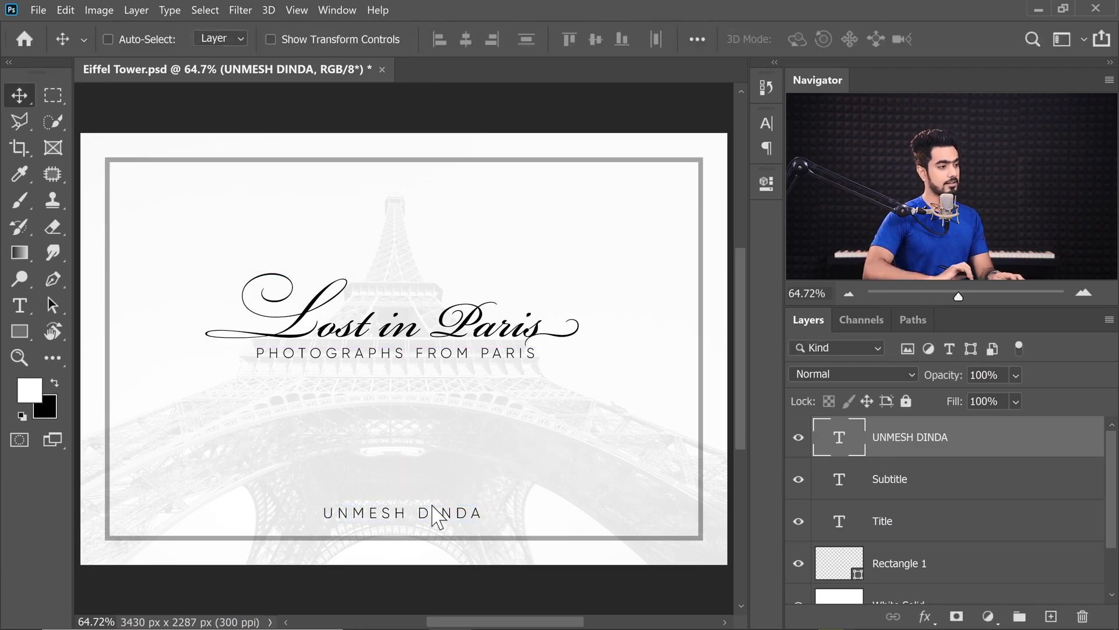
- Change the author name text's font style to Gilroy ExtraBold
{"action": "double_click", "coordinate": [845, 441]}
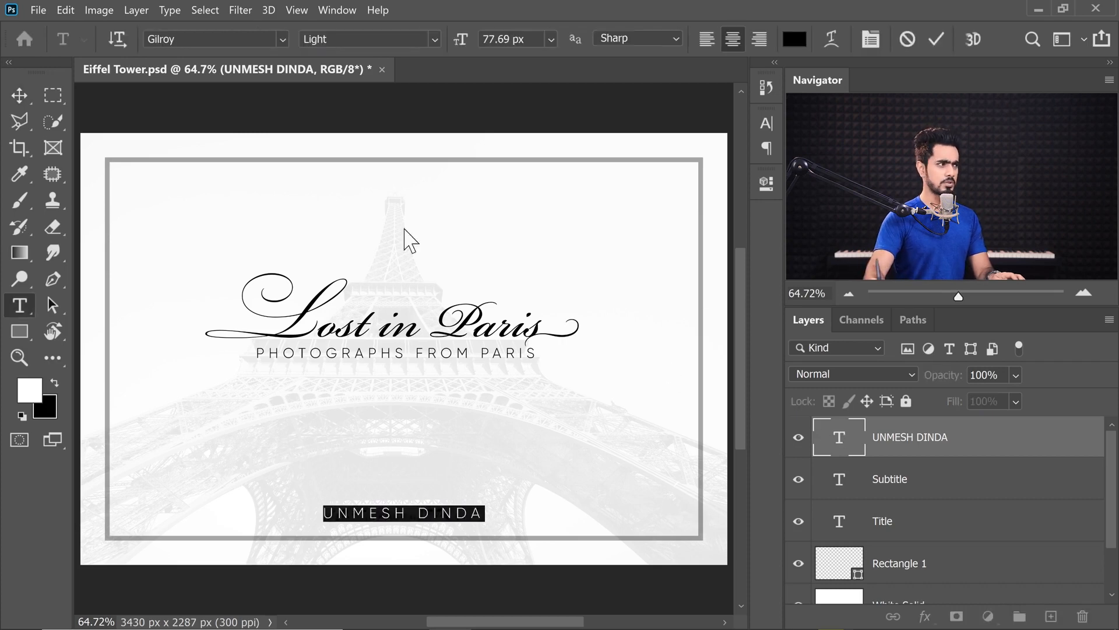
{"action": "left_click", "coordinate": [426, 39]}
{"action": "left_click", "coordinate": [388, 72]}
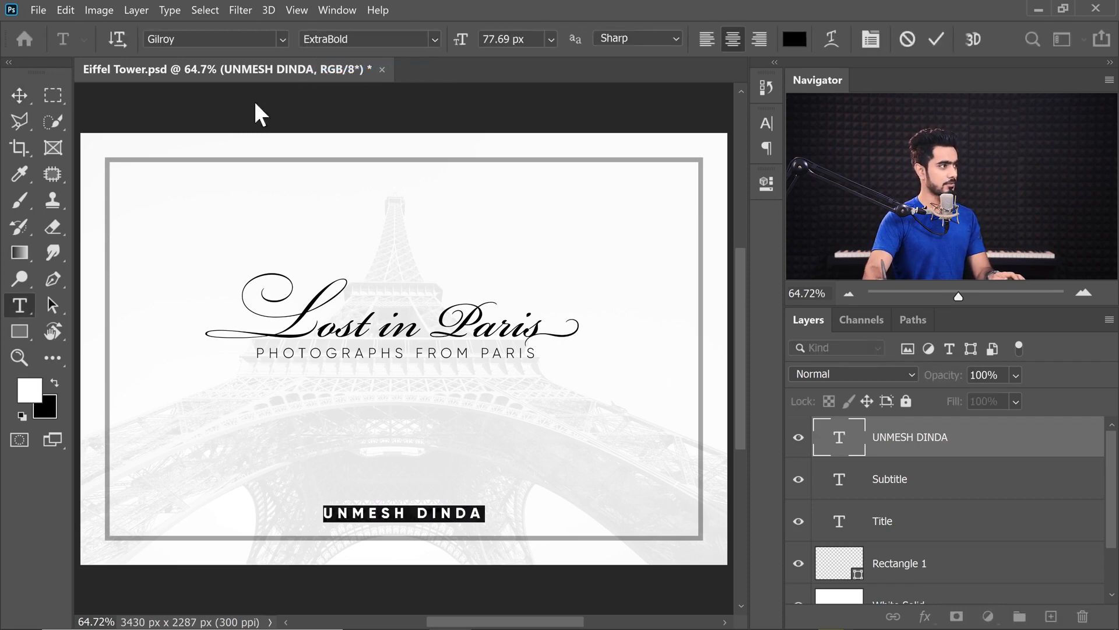
{"action": "left_click", "coordinate": [19, 95]}
- Set the opacity of the author name layer to 40%
{"action": "left_click_drag", "start_coordinate": [947, 376], "coordinate": [926, 380]}
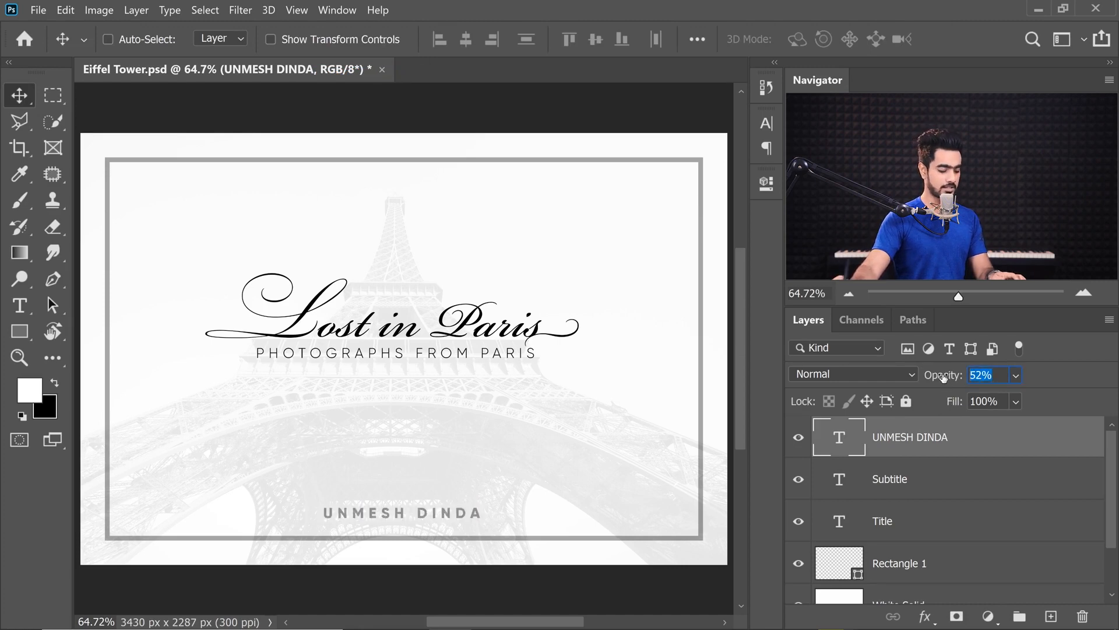
{"action": "type", "text": "40"}
{"action": "key", "text": "Return"}
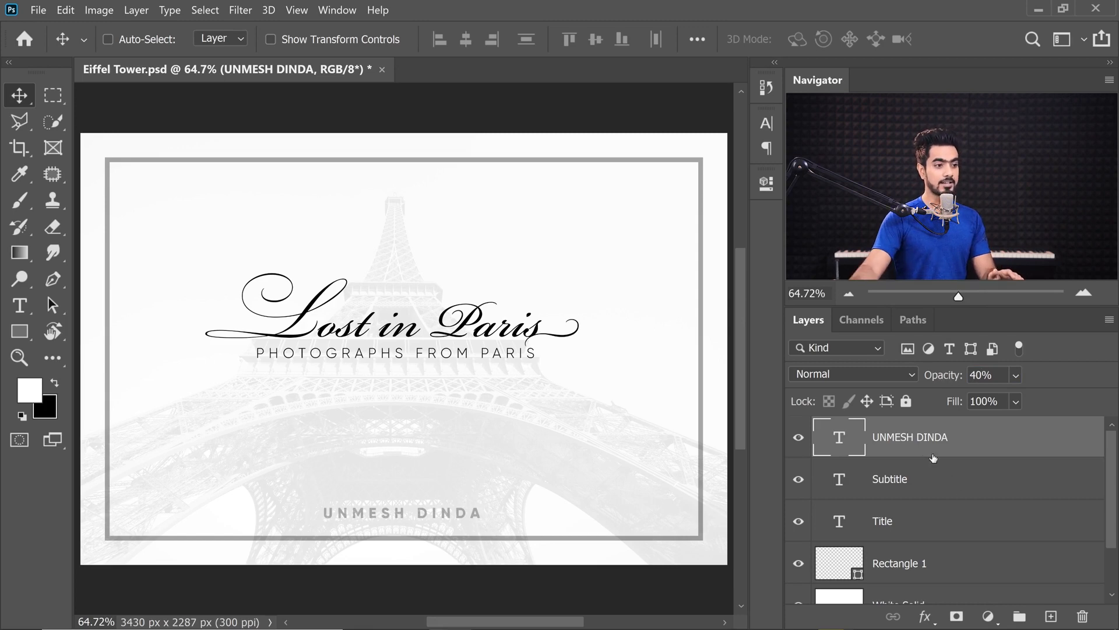
- Practise selecting consecutive layers, from the author name layer through Title and from the author name layer through Rectangle 1
{"action": "left_click", "coordinate": [905, 530], "text": "shift"}
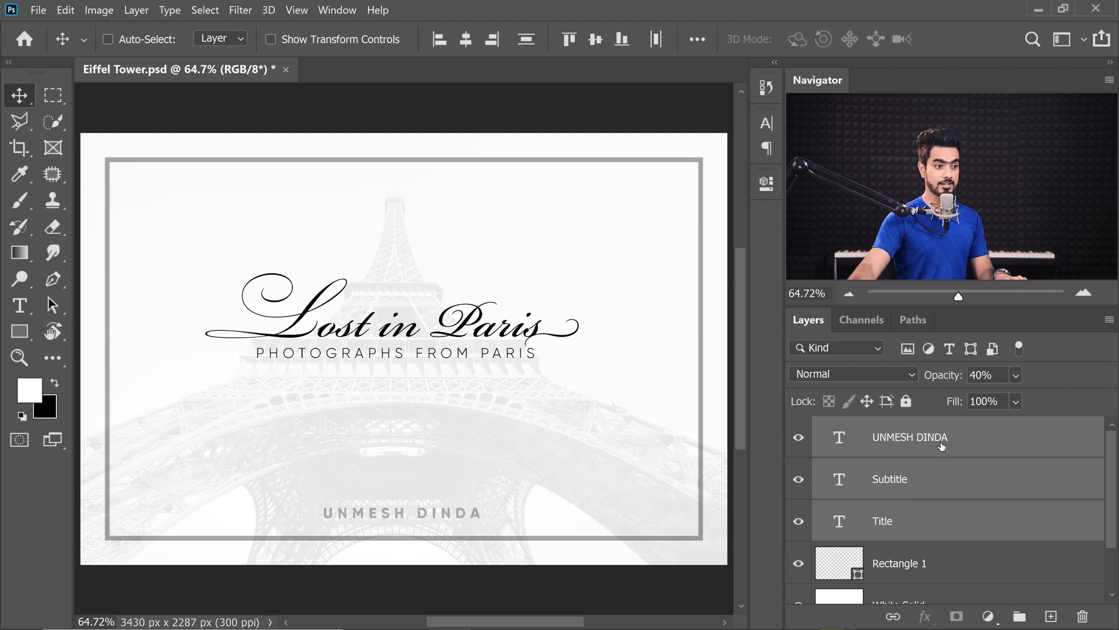
{"action": "left_click", "coordinate": [980, 439]}
{"action": "left_click_drag", "start_coordinate": [1113, 498], "coordinate": [1113, 539]}
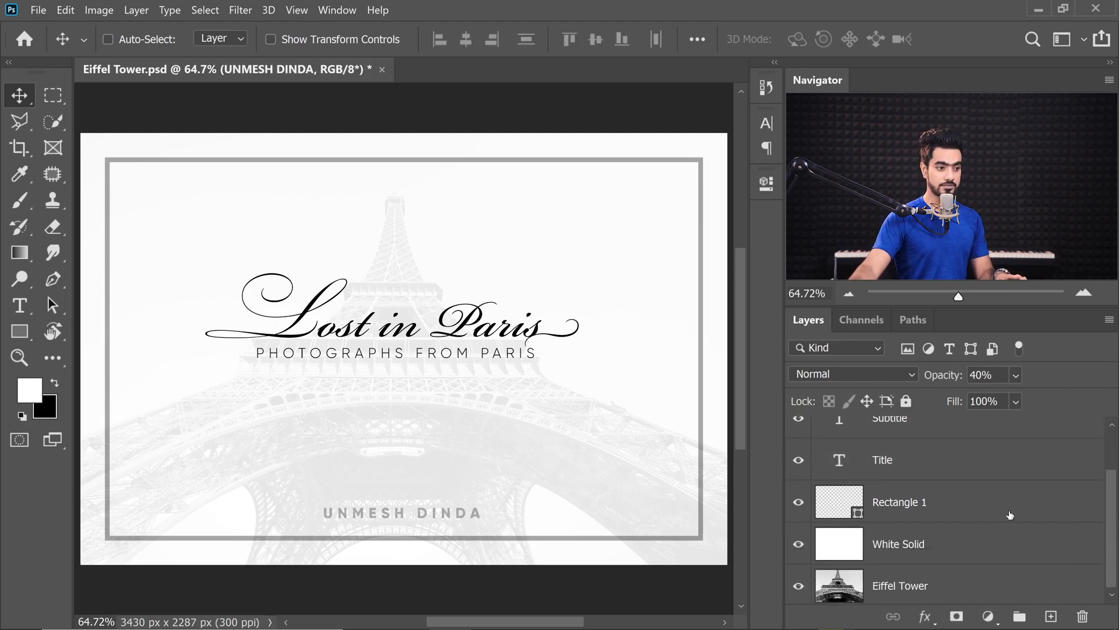
{"action": "left_click", "coordinate": [949, 508], "text": "shift"}
{"action": "left_click_drag", "start_coordinate": [1110, 525], "coordinate": [1111, 487]}
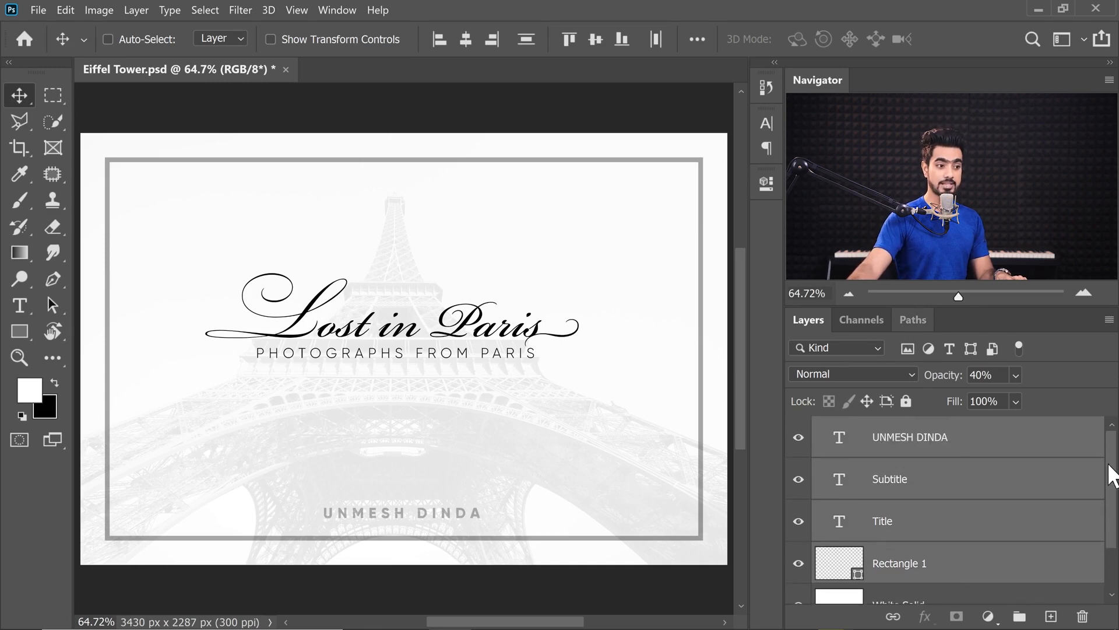
{"action": "left_click", "coordinate": [946, 446]}
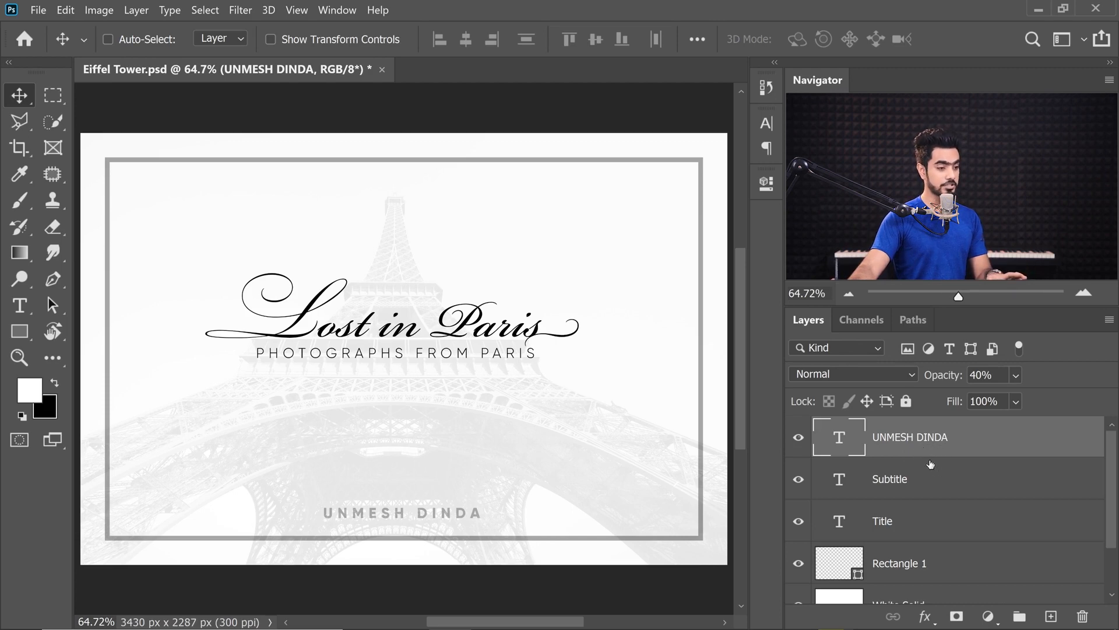
{"action": "left_click", "coordinate": [907, 531], "text": "shift"}
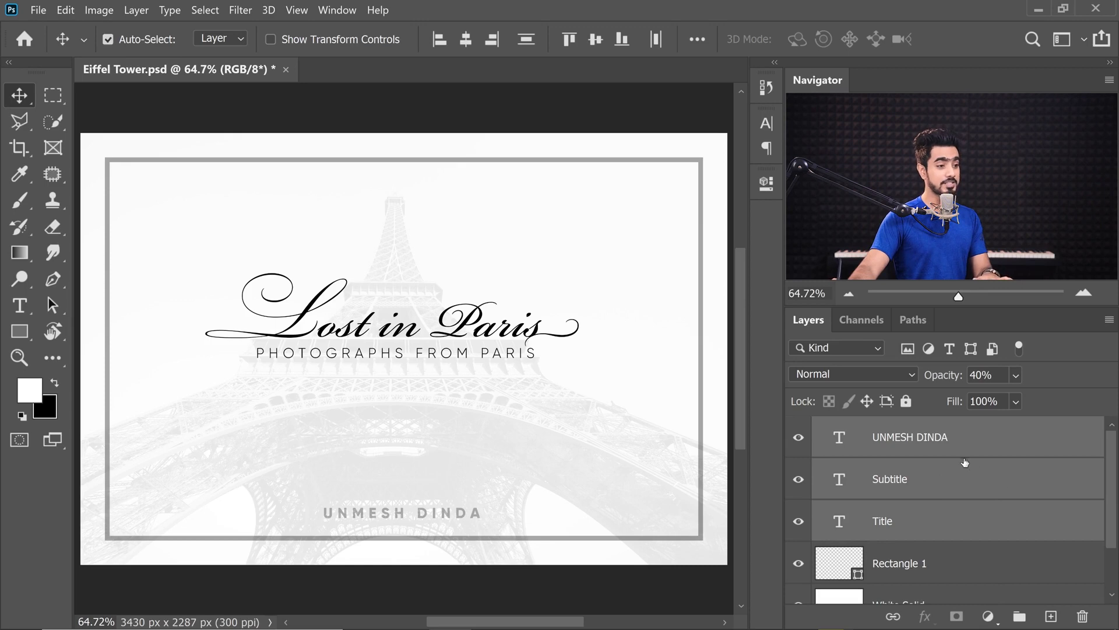
{"action": "left_click", "coordinate": [945, 565]}
- Select the non-adjacent Title, author name and White Solid layers together, and return to selecting only Subtitle
{"action": "left_click", "coordinate": [923, 527]}
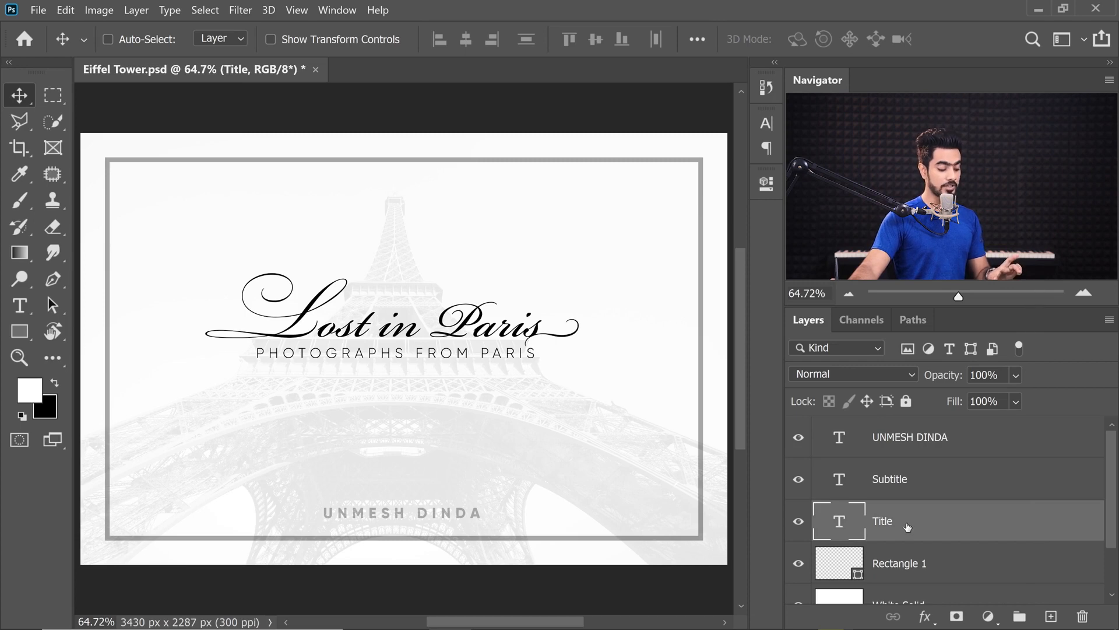
{"action": "left_click", "coordinate": [917, 439], "text": "ctrl"}
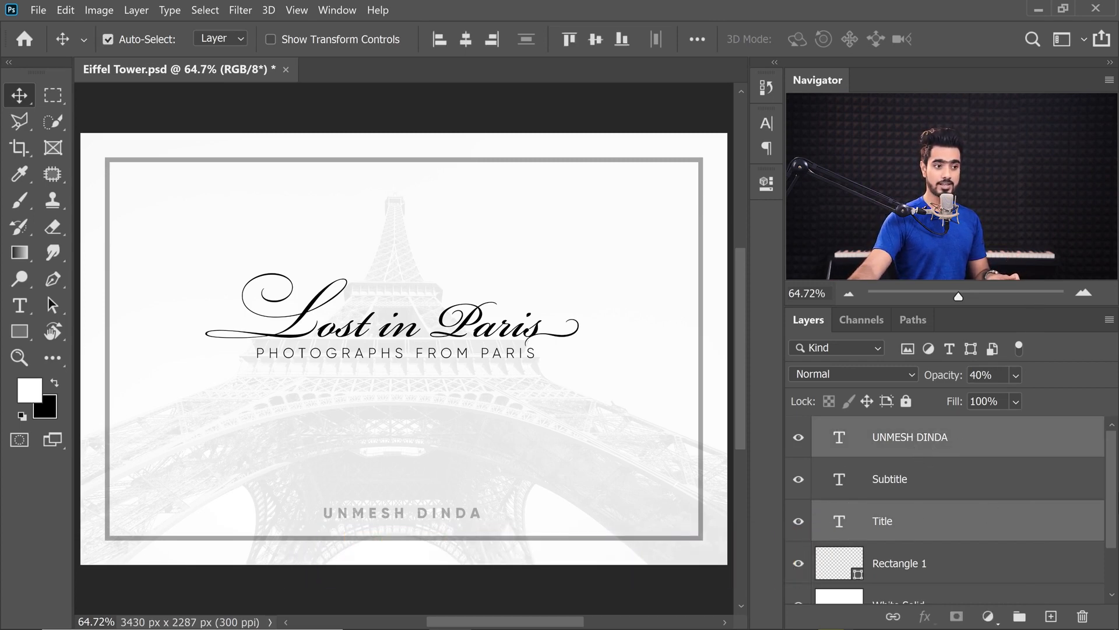
{"action": "scroll", "coordinate": [1038, 555], "scroll_direction": "down", "scroll_amount": 3}
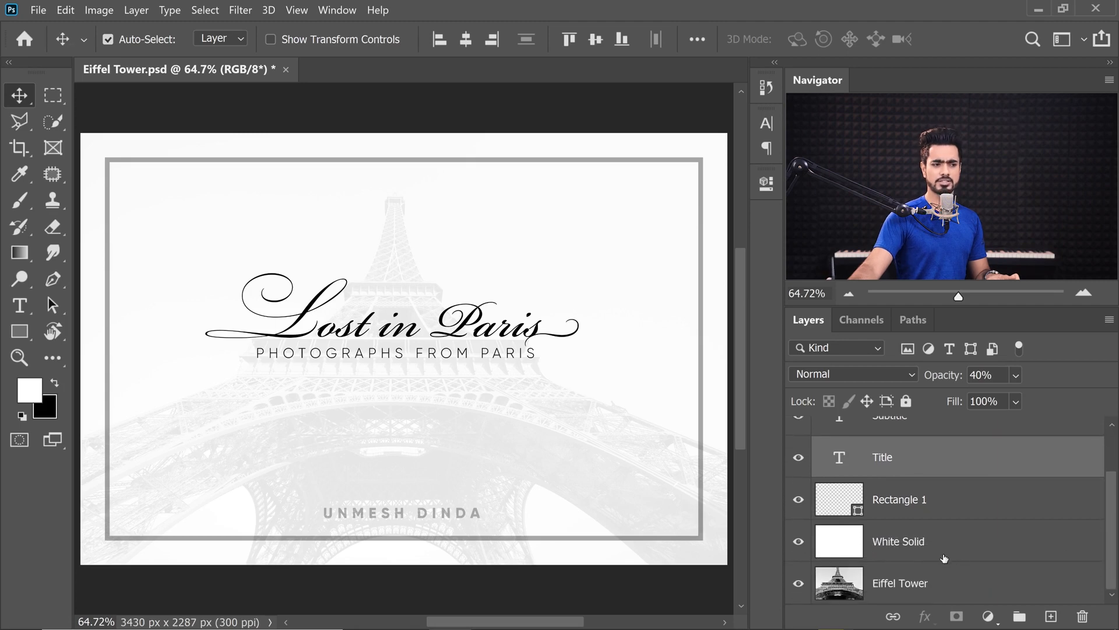
{"action": "left_click", "coordinate": [970, 542], "text": "ctrl"}
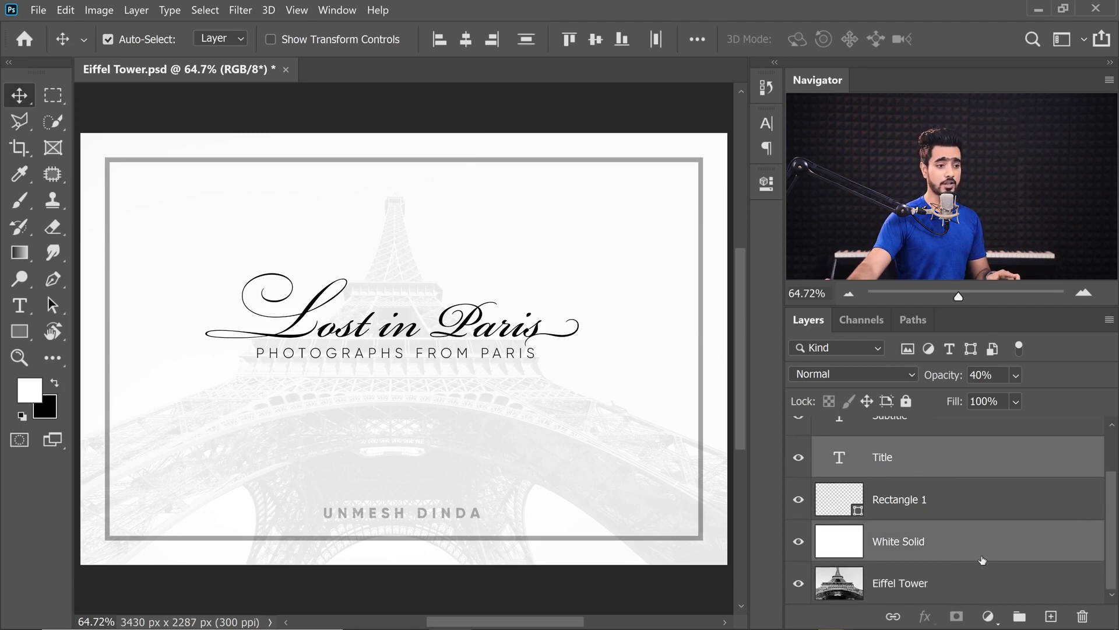
{"action": "left_click_drag", "start_coordinate": [1110, 500], "coordinate": [1113, 443]}
{"action": "left_click", "coordinate": [984, 474]}
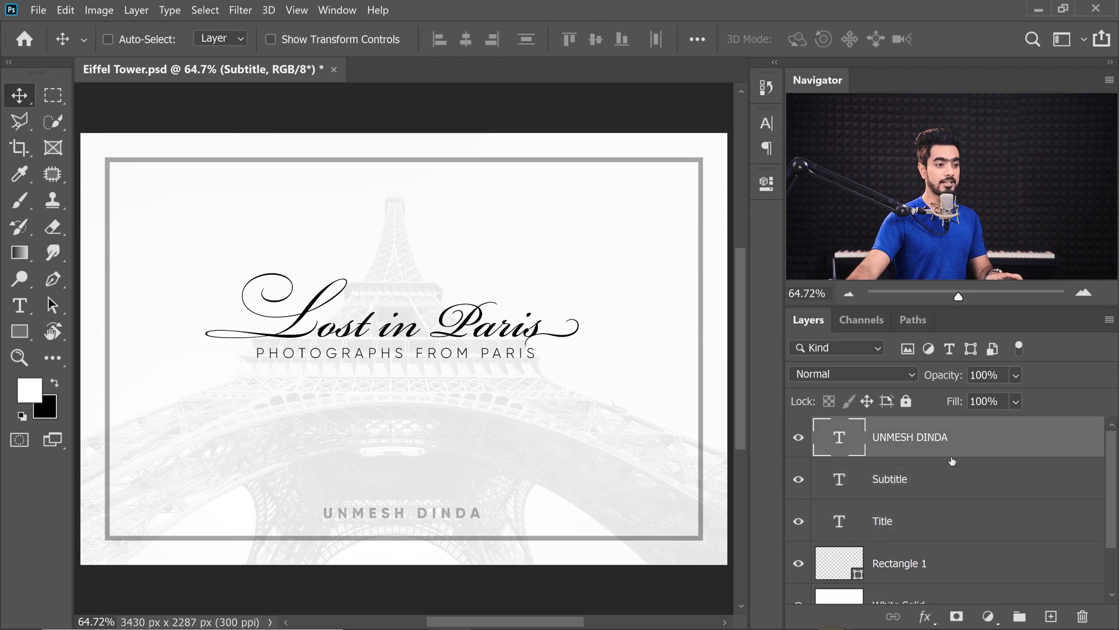
- Group the author name, Subtitle and Title layers, and rename the group Text
{"action": "left_click", "coordinate": [951, 445]}
{"action": "left_click", "coordinate": [944, 520], "text": "shift"}
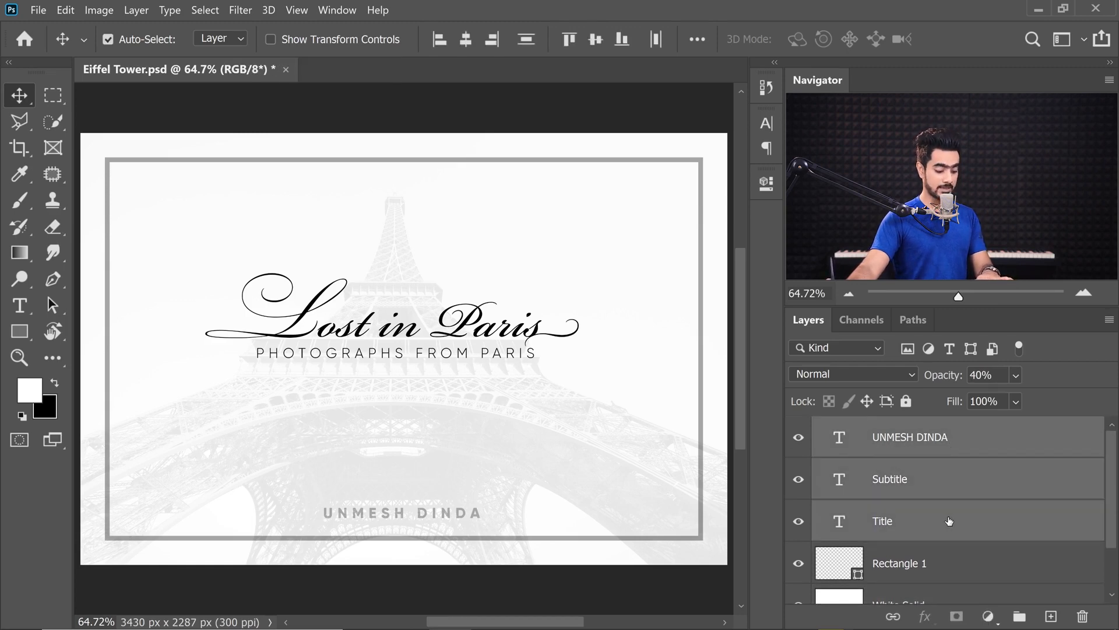
{"action": "key", "text": "ctrl"}
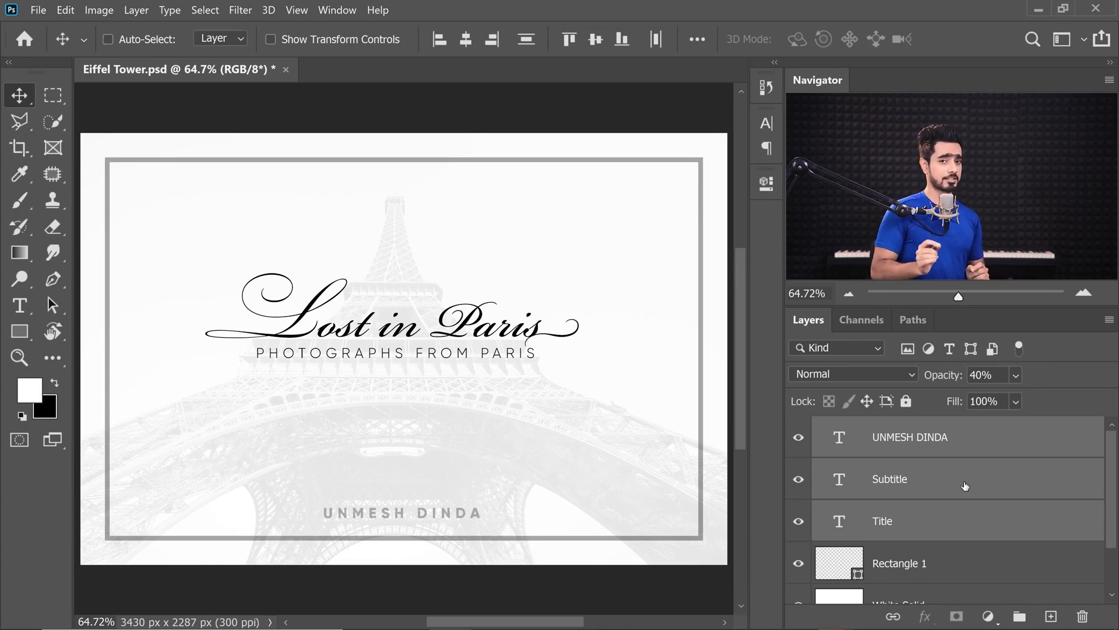
{"action": "key", "text": "ctrl+g"}
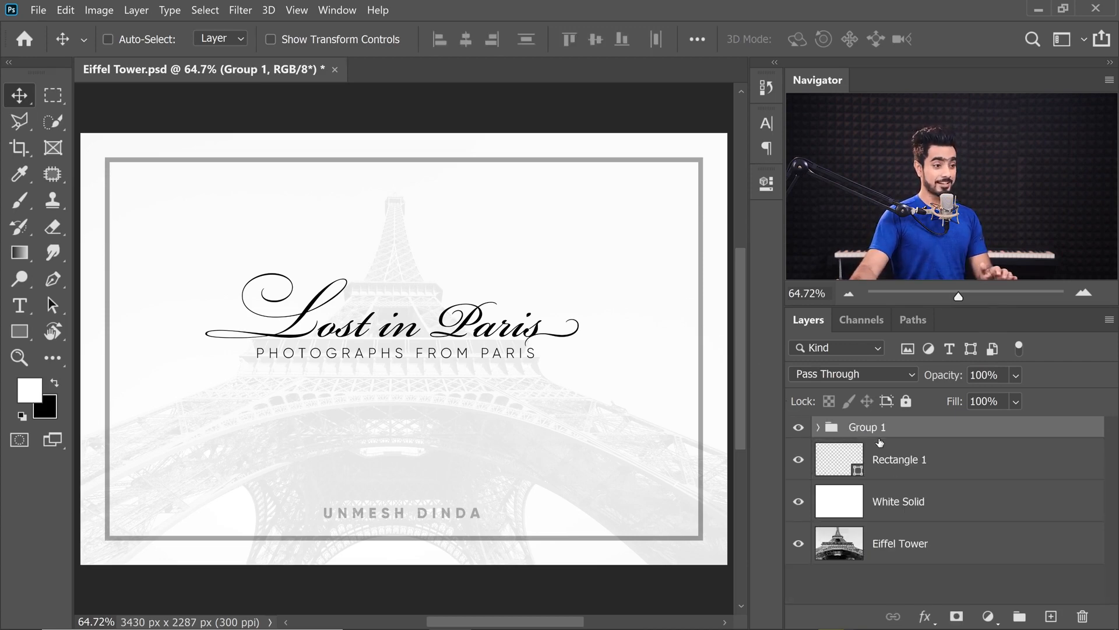
{"action": "double_click", "coordinate": [872, 428]}
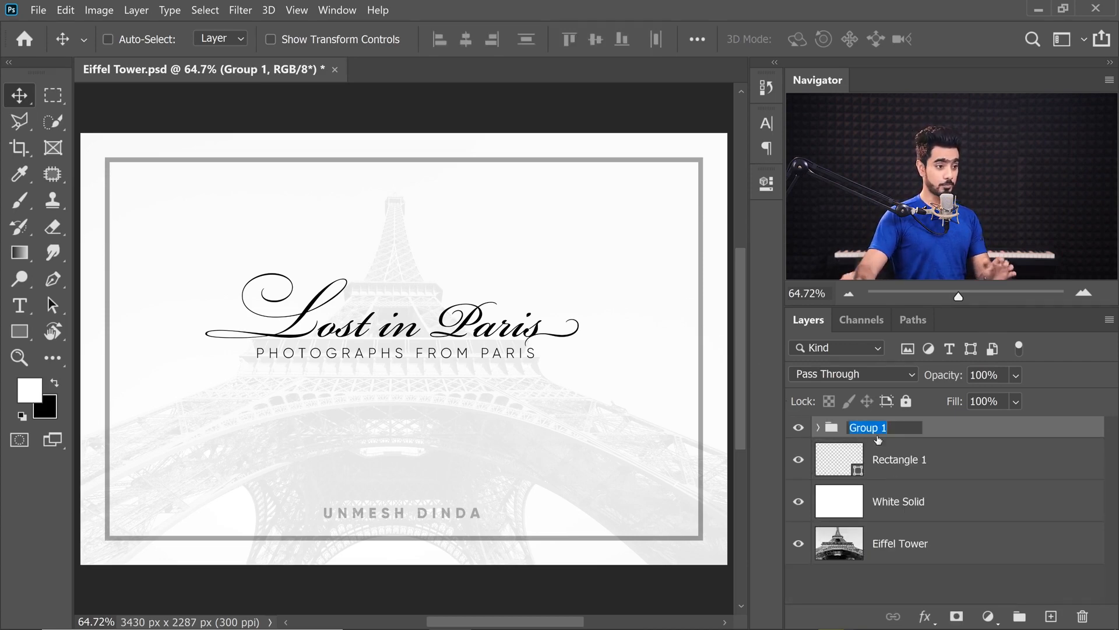
{"action": "type", "text": "Text"}
{"action": "key", "text": "Return"}
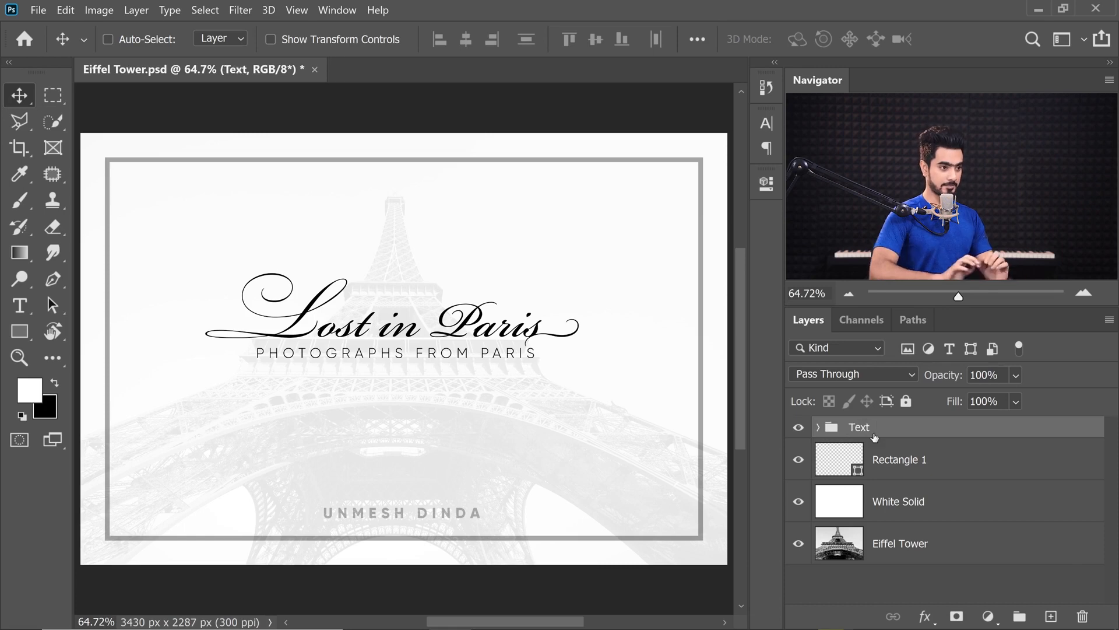
- Toggle the Text group's visibility off and on twice, and view its free-transform bounds without changing it
{"action": "left_click", "coordinate": [798, 431]}
{"action": "left_click", "coordinate": [798, 432]}
{"action": "left_click", "coordinate": [798, 431]}
{"action": "left_click", "coordinate": [798, 431]}
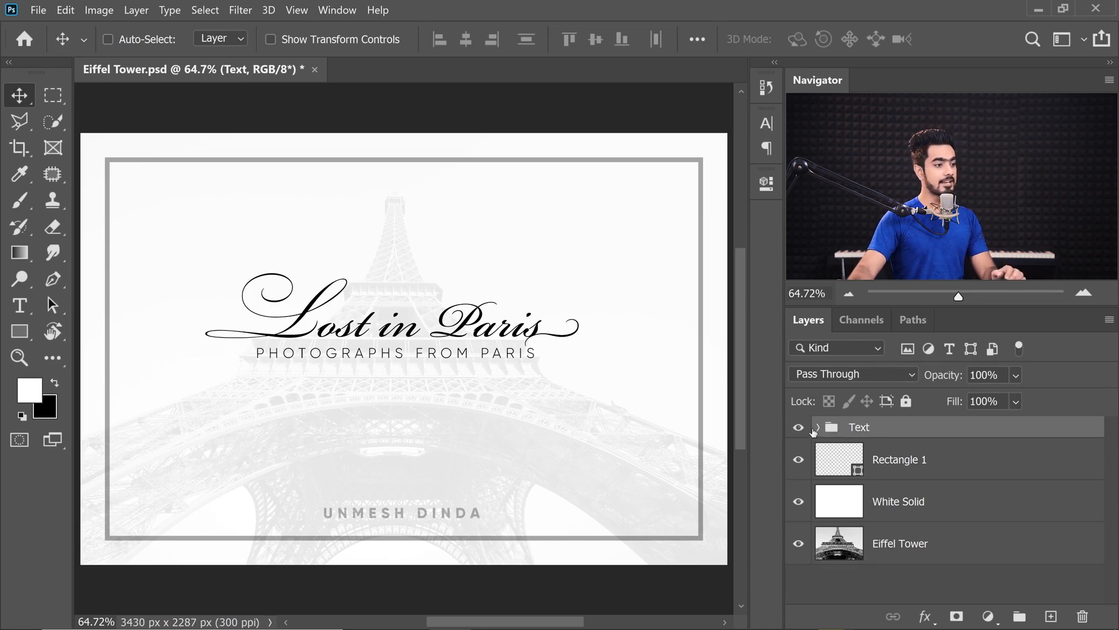
{"action": "key", "text": "ctrl+t"}
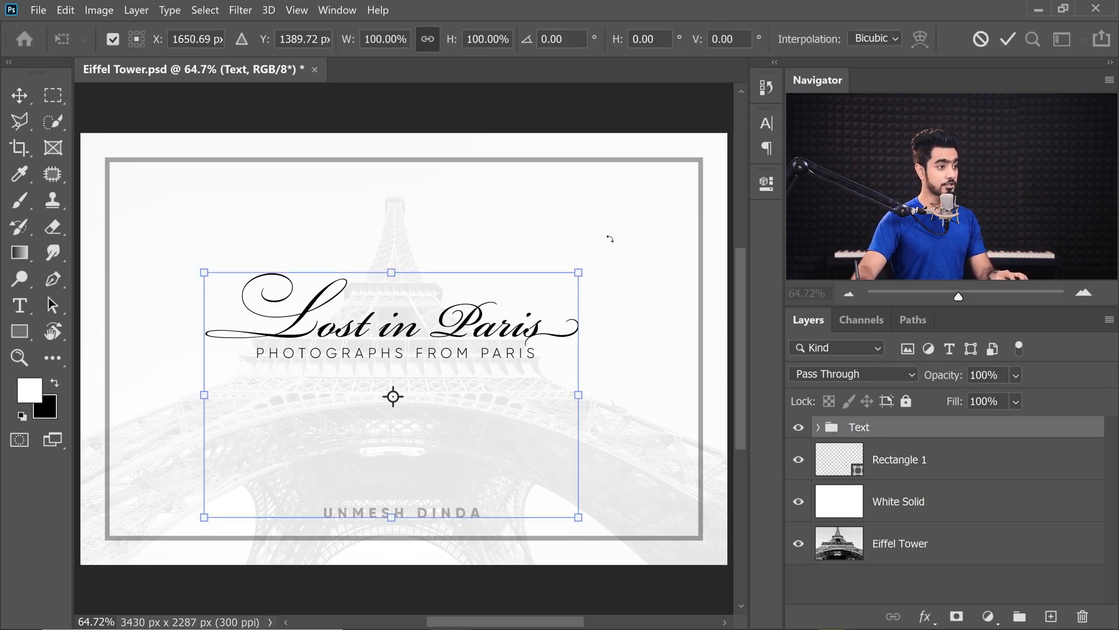
{"action": "key", "text": "Escape"}
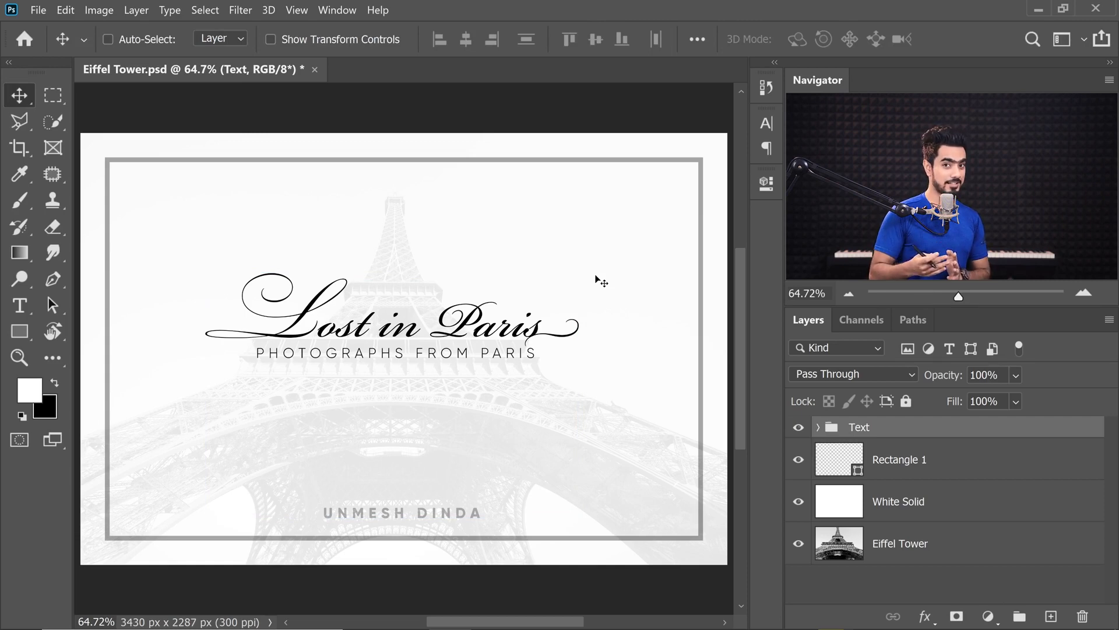
- Ungroup the Text group, and undo the ungrouping
{"action": "left_click_drag", "start_coordinate": [941, 379], "coordinate": [1003, 378]}
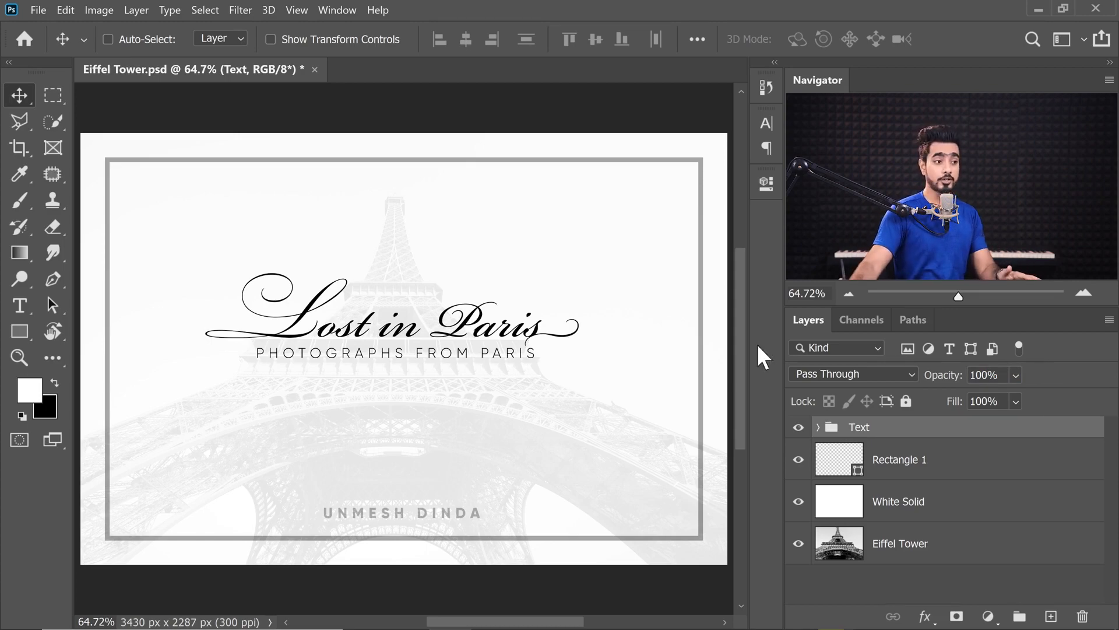
{"action": "right_click", "coordinate": [905, 432]}
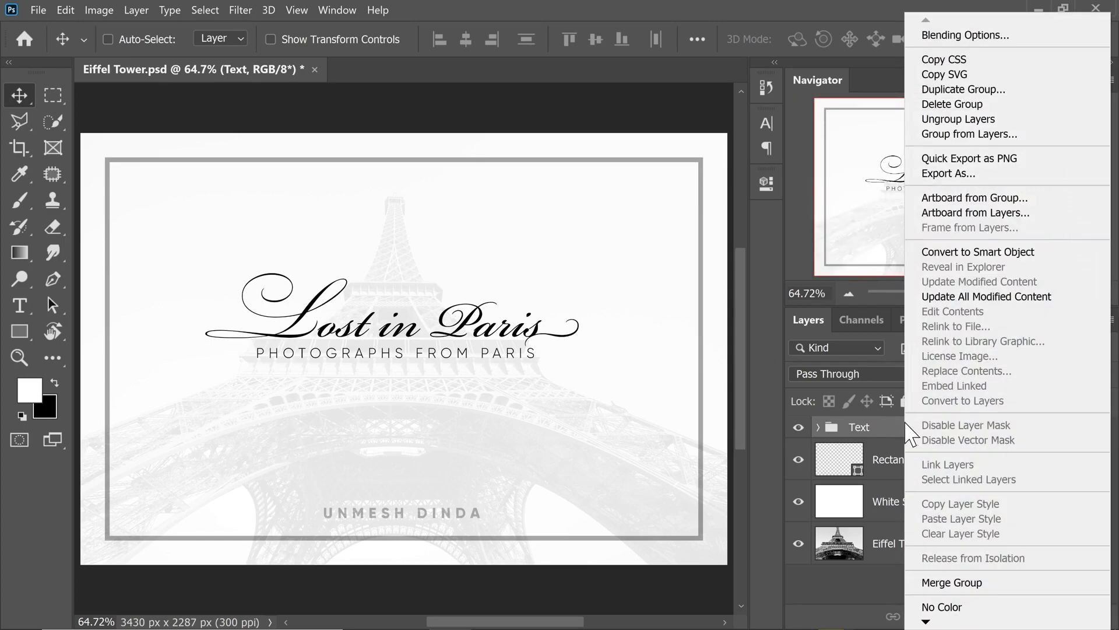
{"action": "left_click", "coordinate": [961, 121]}
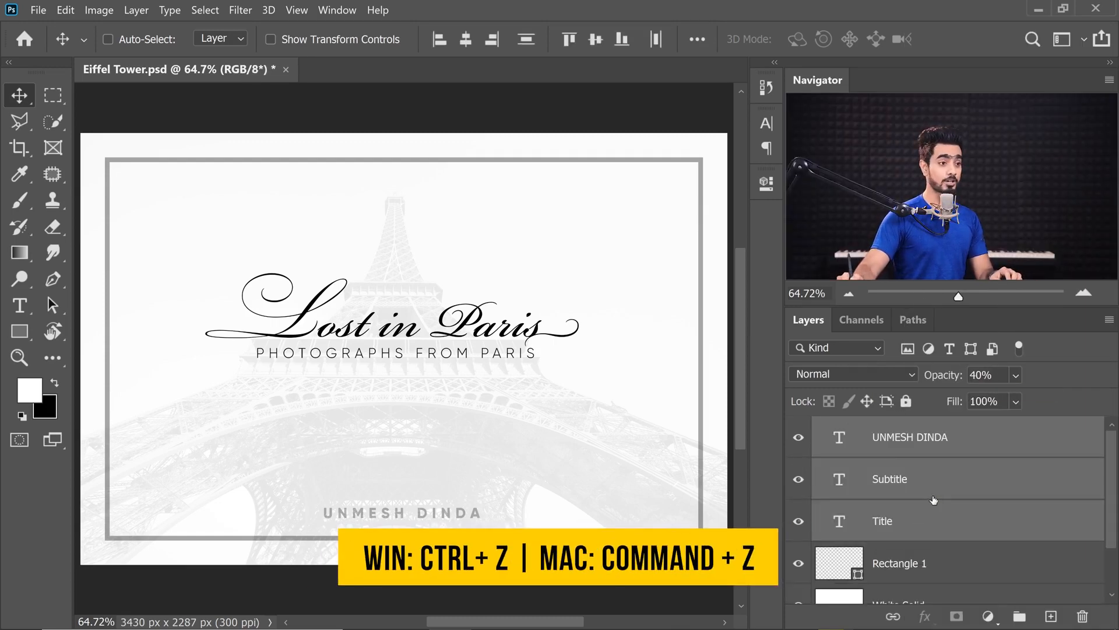
{"action": "key", "text": "ctrl+z"}
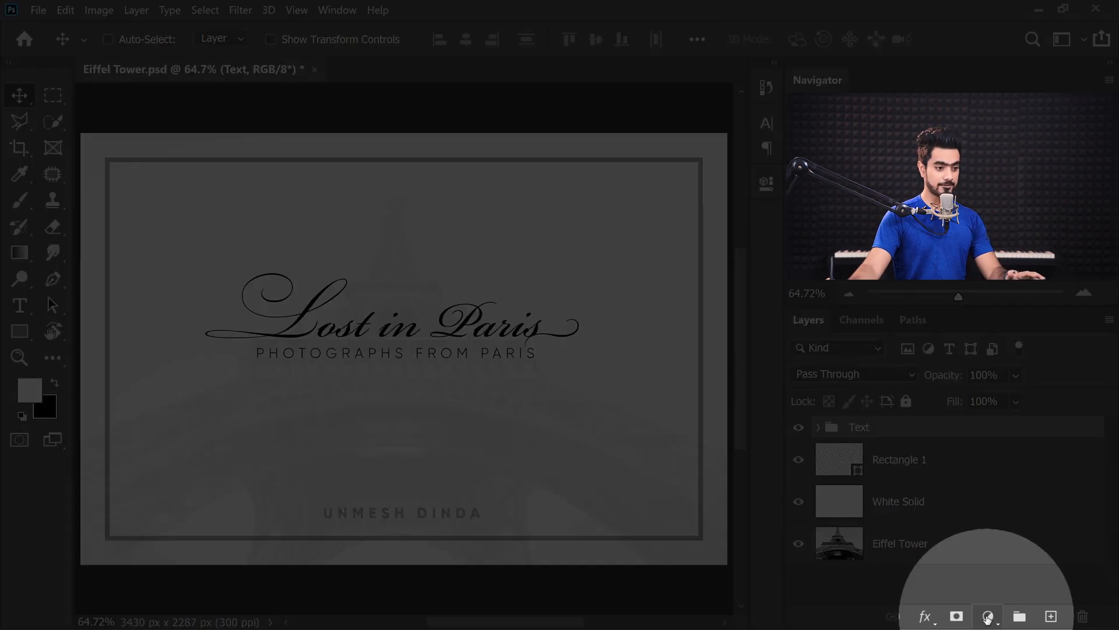
- Add a red Solid Color fill layer above the Text group, toggle its visibility off and on, and clip it to the group
{"action": "left_click", "coordinate": [988, 616]}
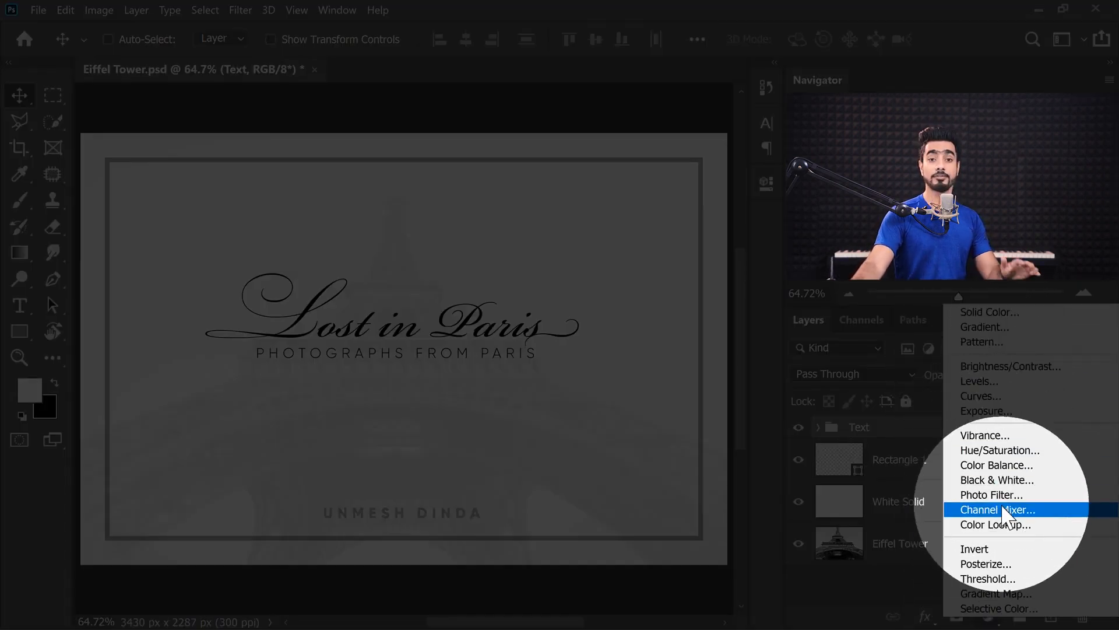
{"action": "left_click", "coordinate": [1002, 316]}
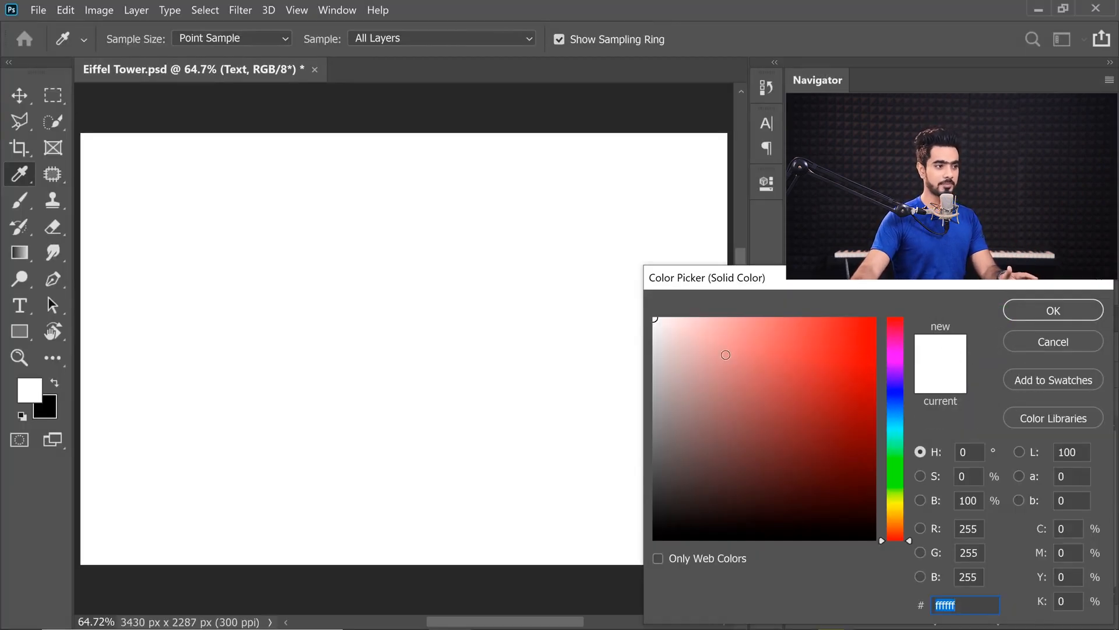
{"action": "left_click_drag", "start_coordinate": [725, 354], "coordinate": [743, 324]}
{"action": "left_click_drag", "start_coordinate": [848, 408], "coordinate": [831, 377]}
{"action": "left_click", "coordinate": [1021, 312]}
{"action": "left_click", "coordinate": [799, 438]}
{"action": "left_click", "coordinate": [799, 438]}
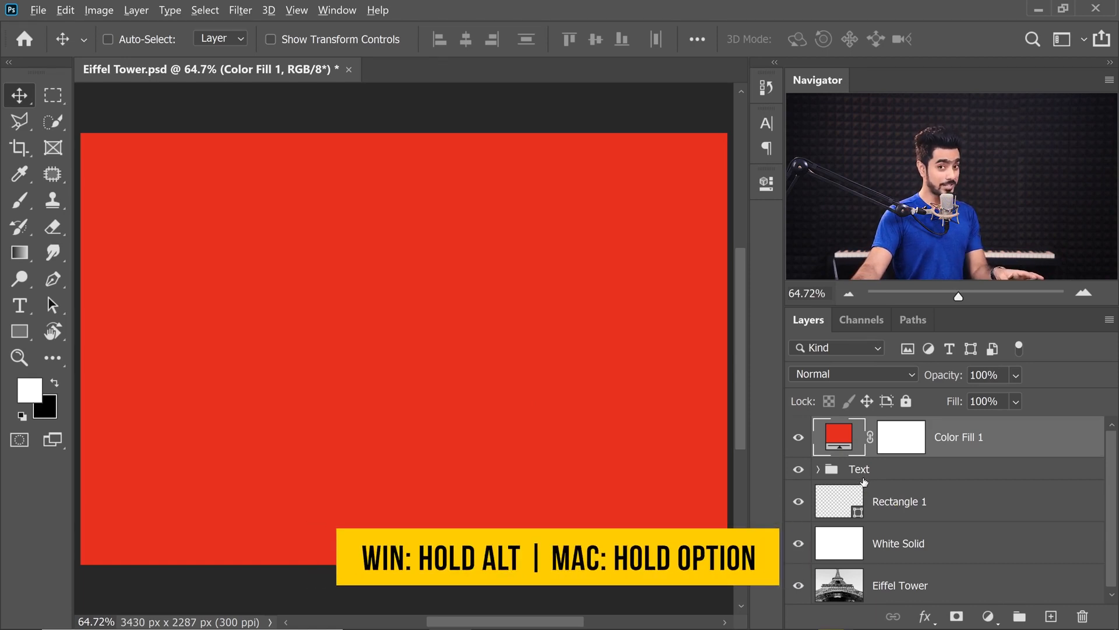
{"action": "left_click", "coordinate": [991, 455], "text": "alt"}
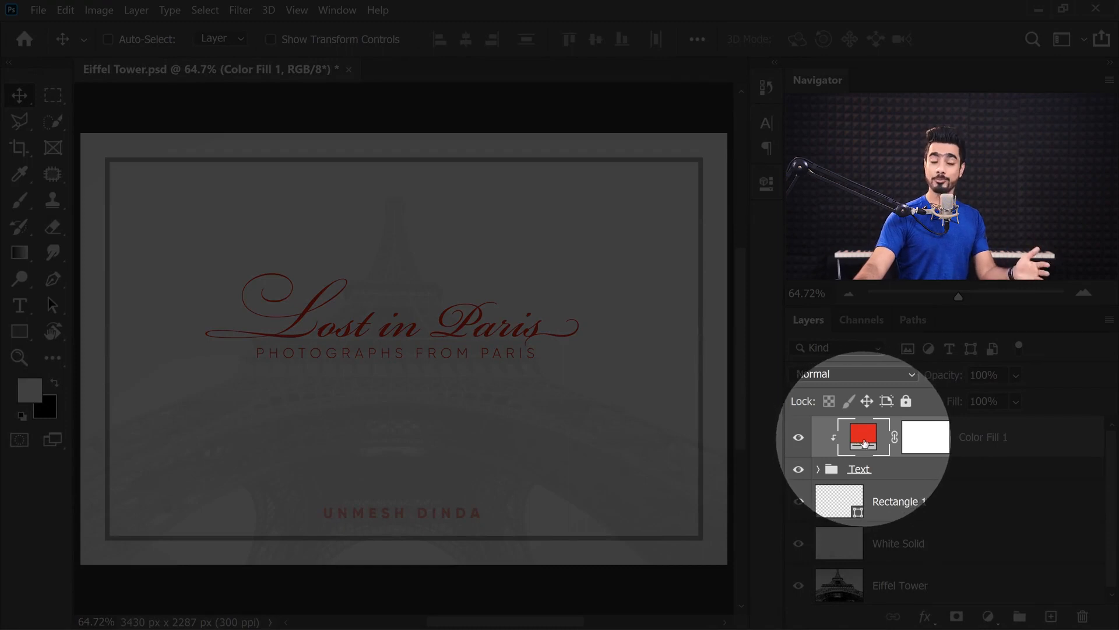
- Preview cyan shades for the clipped fill layer, cancel the colour change, and delete the fill layer
{"action": "double_click", "coordinate": [867, 441]}
{"action": "mouse_move", "coordinate": [775, 374]}
{"action": "left_mouse_down"}
{"action": "mouse_move", "coordinate": [685, 348]}
{"action": "mouse_move", "coordinate": [709, 350]}
{"action": "mouse_move", "coordinate": [667, 329]}
{"action": "left_mouse_up"}
{"action": "left_click_drag", "start_coordinate": [897, 415], "coordinate": [894, 426]}
{"action": "left_click_drag", "start_coordinate": [805, 412], "coordinate": [820, 366]}
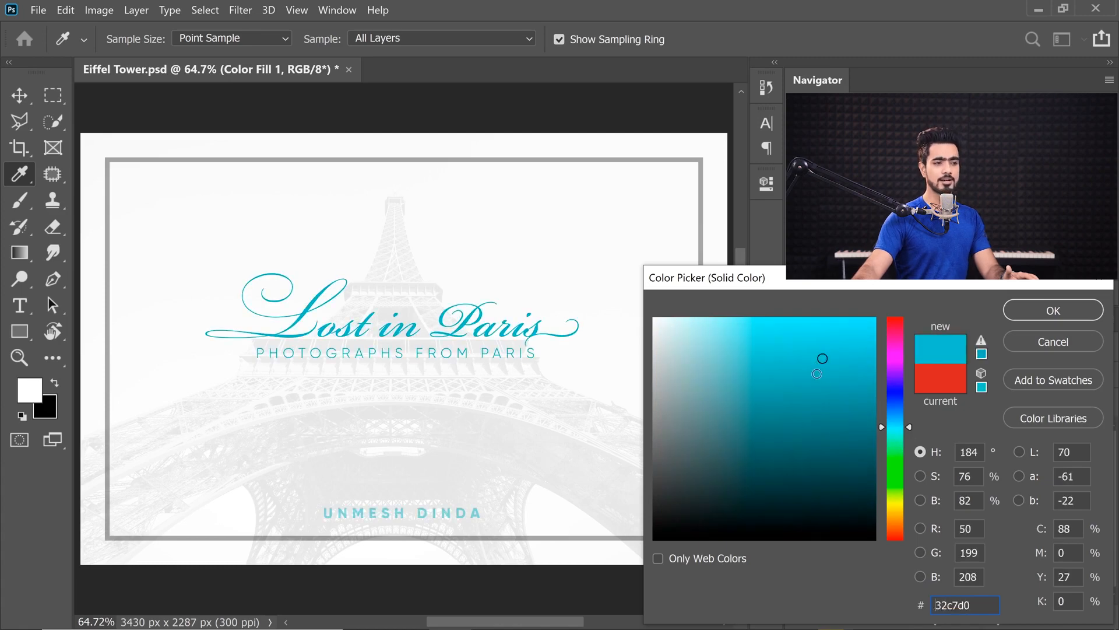
{"action": "left_click", "coordinate": [1044, 344]}
{"action": "left_click_drag", "start_coordinate": [1017, 444], "coordinate": [1082, 616]}
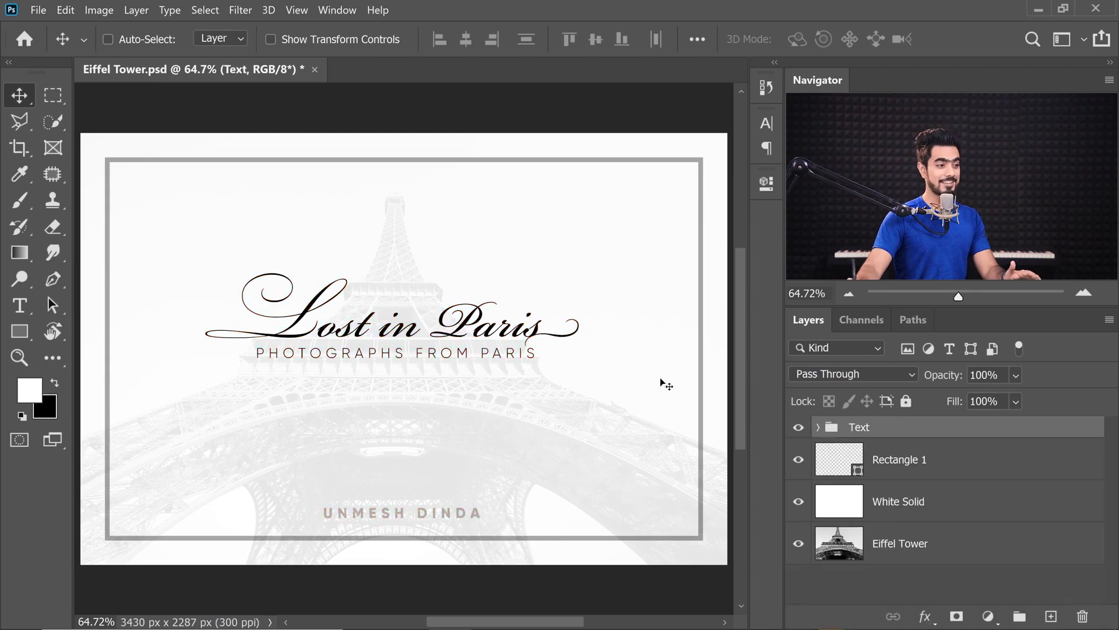
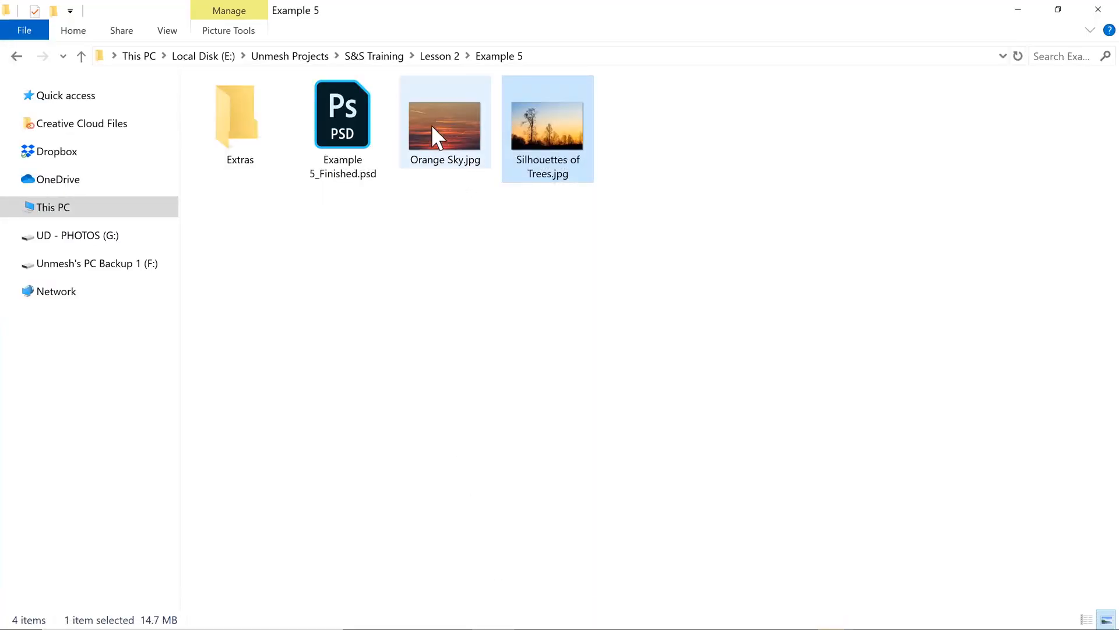
- Place Orange Sky.jpg from the Example 5 folder into the Silhouettes of Trees document, enlarged to about 157% and shifted slightly upward
{"action": "left_click_drag", "start_coordinate": [454, 123], "coordinate": [464, 145]}
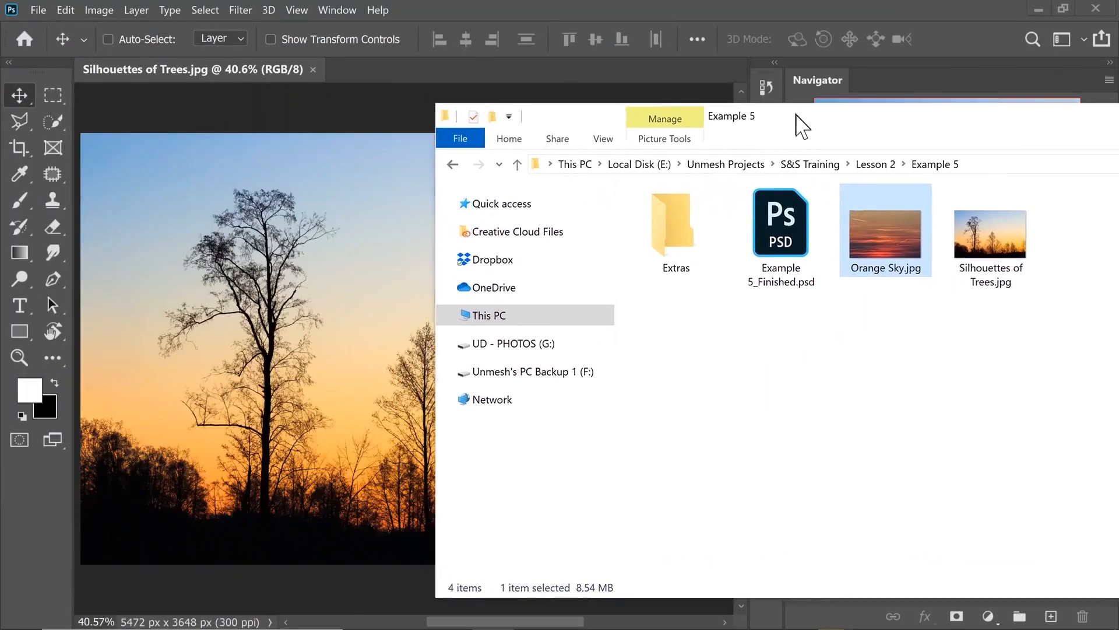
{"action": "left_click_drag", "start_coordinate": [908, 271], "coordinate": [350, 166]}
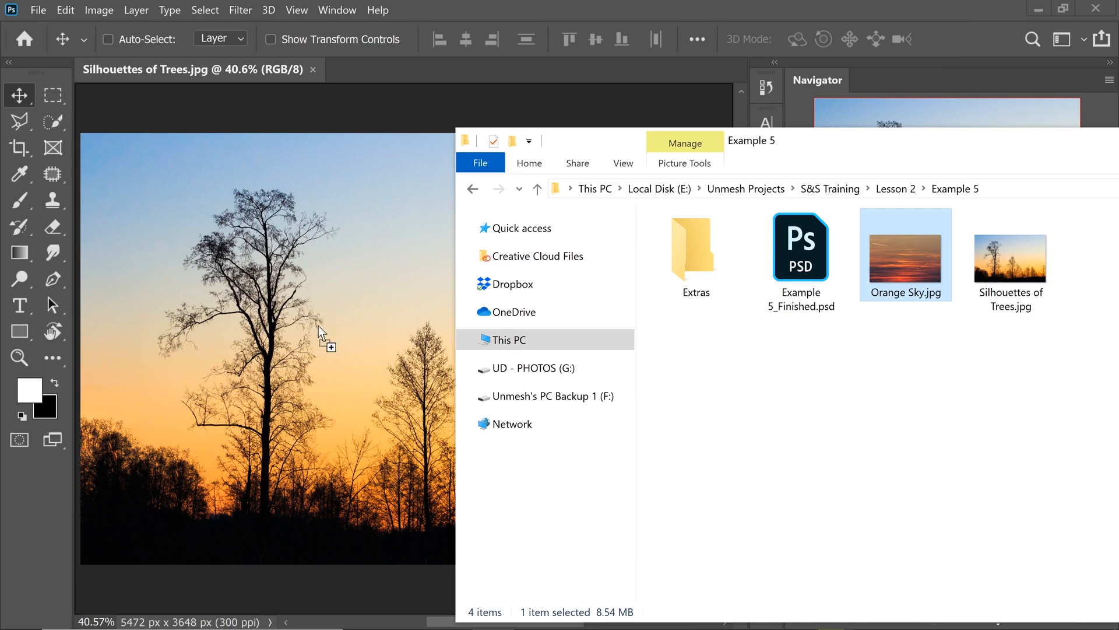
{"action": "left_click_drag", "start_coordinate": [316, 331], "coordinate": [313, 332]}
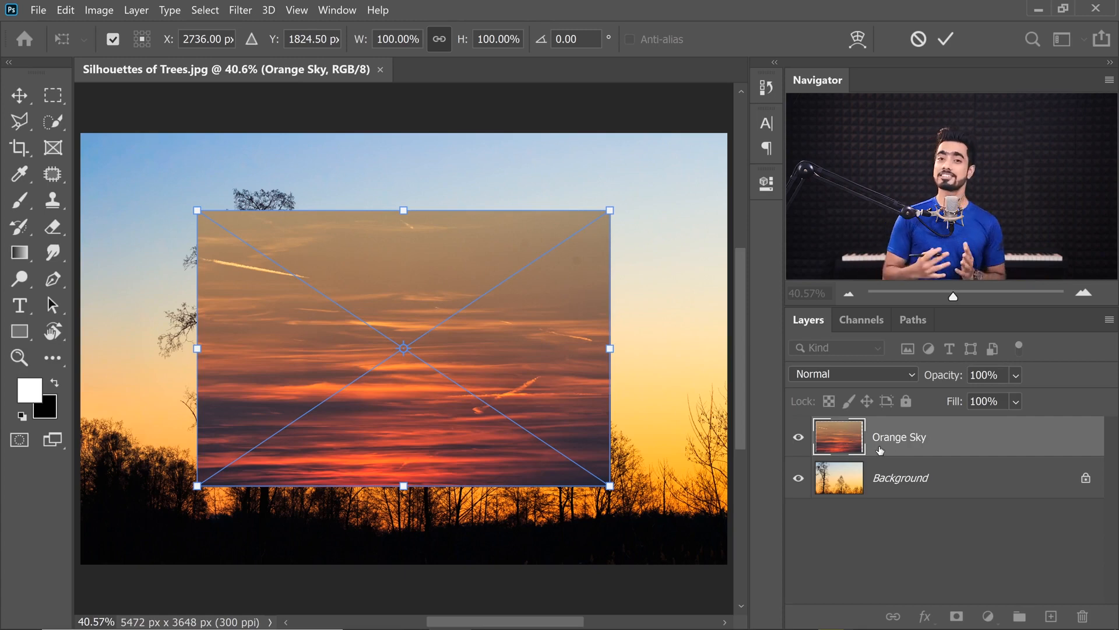
{"action": "left_click_drag", "start_coordinate": [609, 487], "coordinate": [727, 564]}
{"action": "mouse_move", "coordinate": [428, 471]}
{"action": "left_mouse_down"}
{"action": "mouse_move", "coordinate": [424, 432]}
{"action": "mouse_move", "coordinate": [431, 453]}
{"action": "left_mouse_up"}
{"action": "key", "text": "Return"}
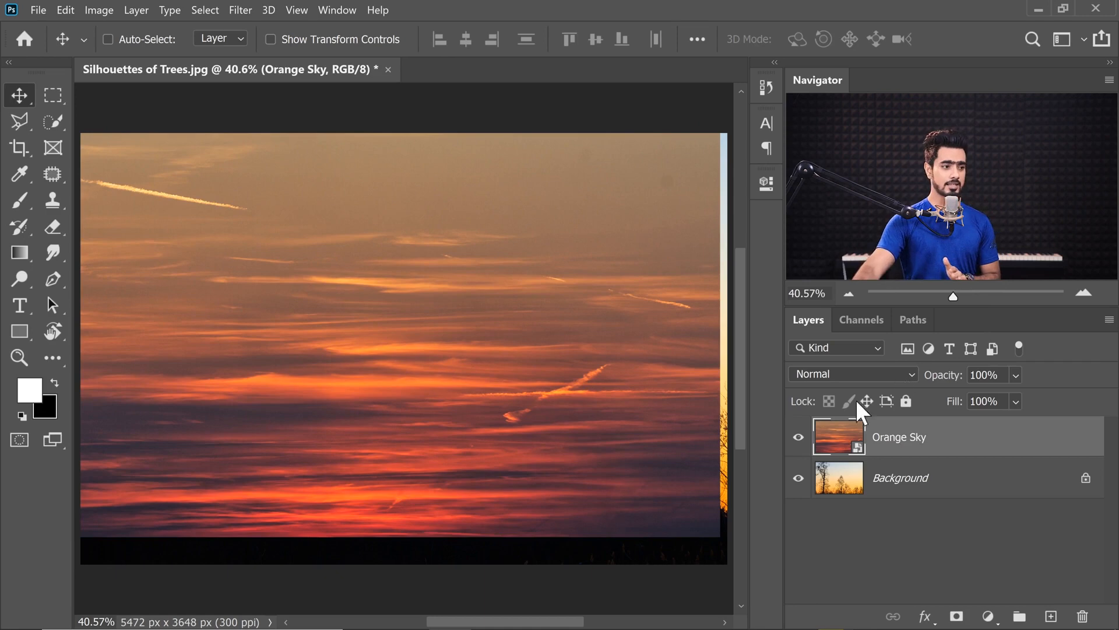
- Hide the Orange Sky layer and examine the fine branches and silhouettes of the trees in the Background image
{"action": "left_click", "coordinate": [799, 437]}
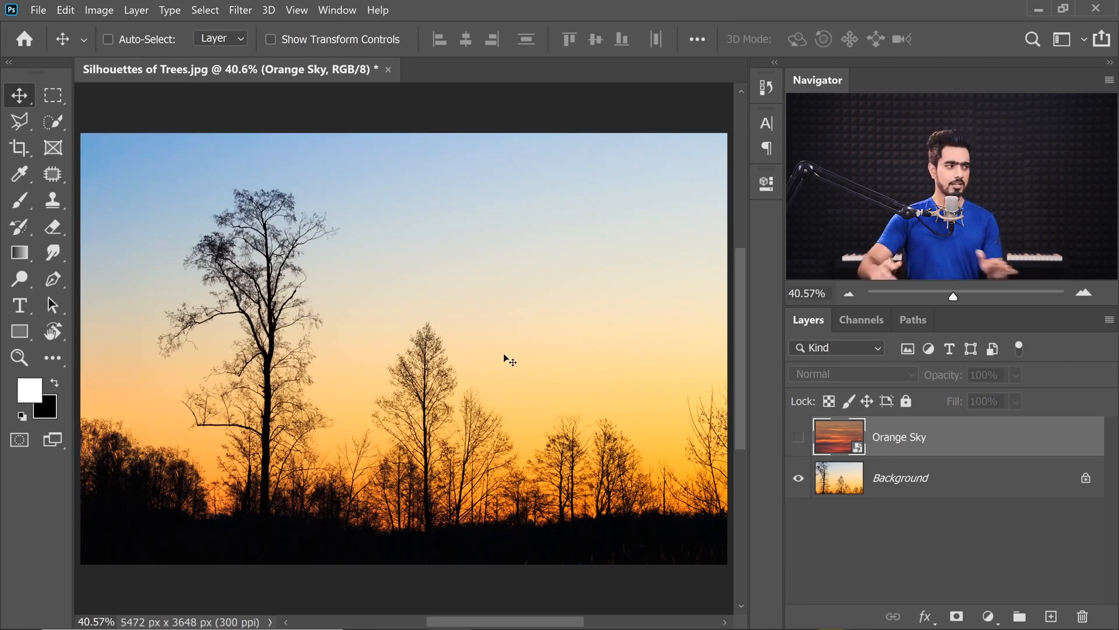
{"action": "scroll", "coordinate": [280, 349], "scroll_direction": "up", "scroll_amount": 5}
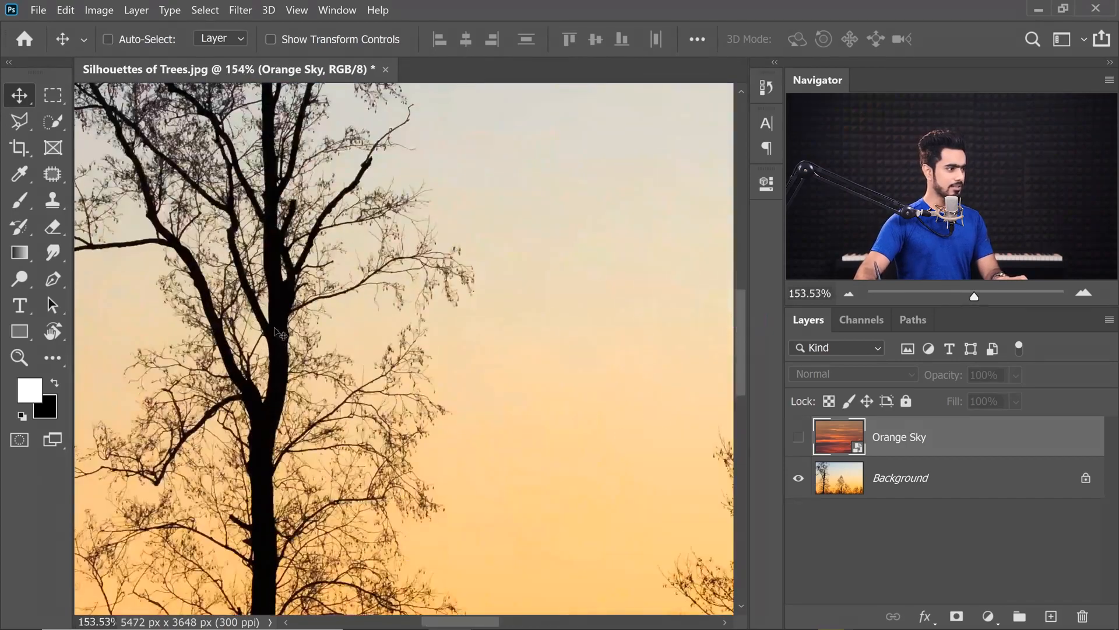
{"action": "scroll", "coordinate": [301, 267], "scroll_direction": "down", "scroll_amount": 5}
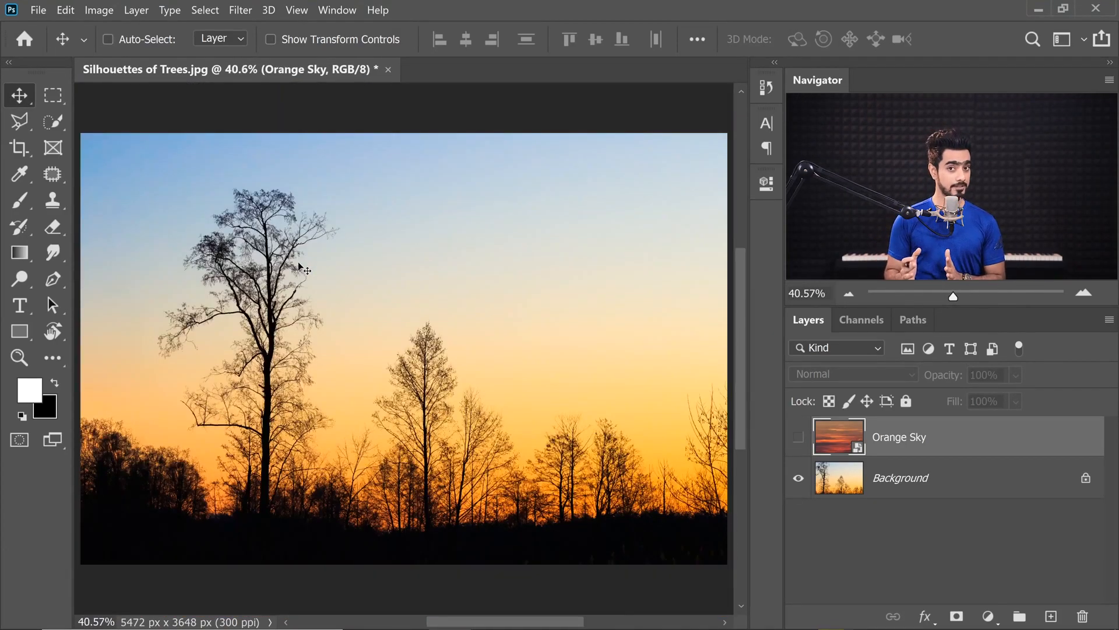
{"action": "key", "text": "ctrl"}
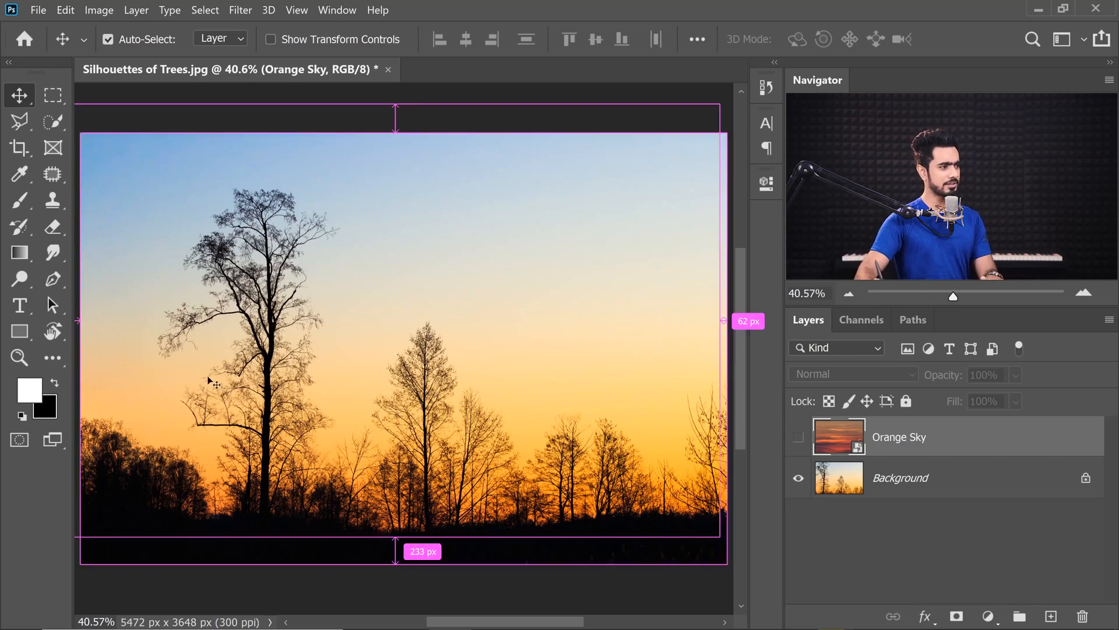
{"action": "key", "text": "ctrl"}
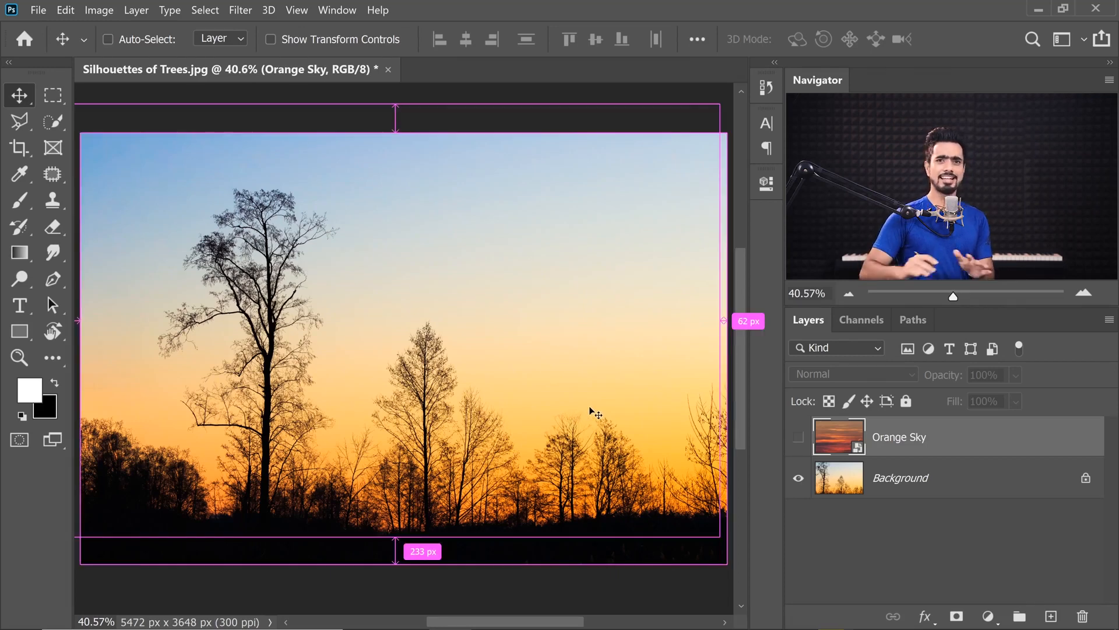
{"action": "key", "text": "ctrl"}
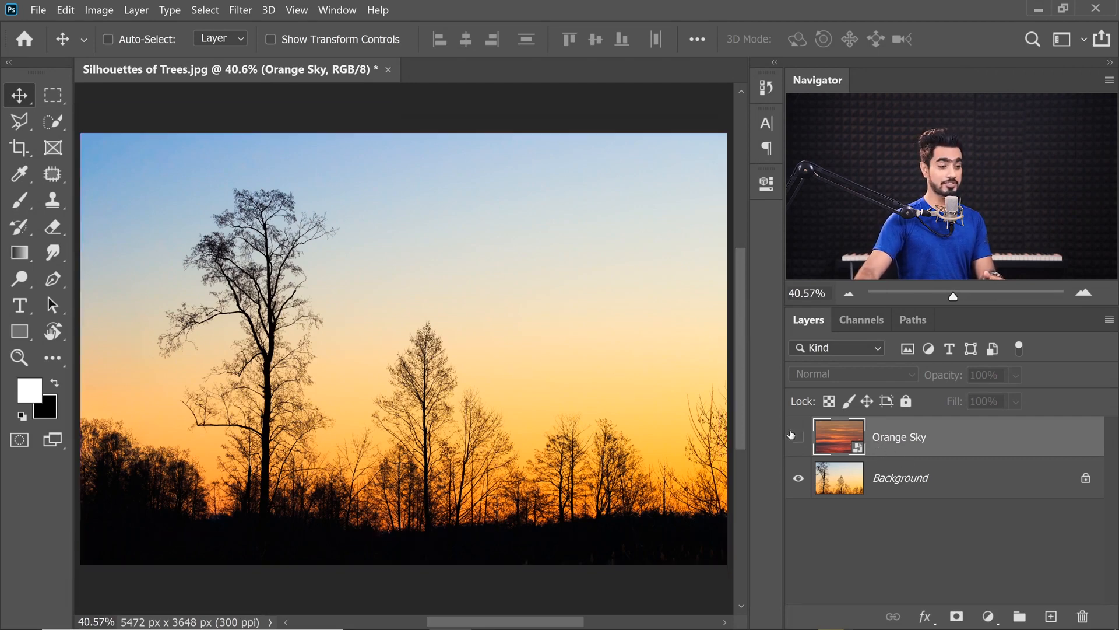
- Show the Orange Sky layer again and move it slightly right to cover the image's right edge
{"action": "left_click", "coordinate": [799, 439]}
{"action": "key", "text": "ctrl+t"}
{"action": "left_click_drag", "start_coordinate": [494, 376], "coordinate": [502, 374]}
{"action": "key", "text": "Return"}
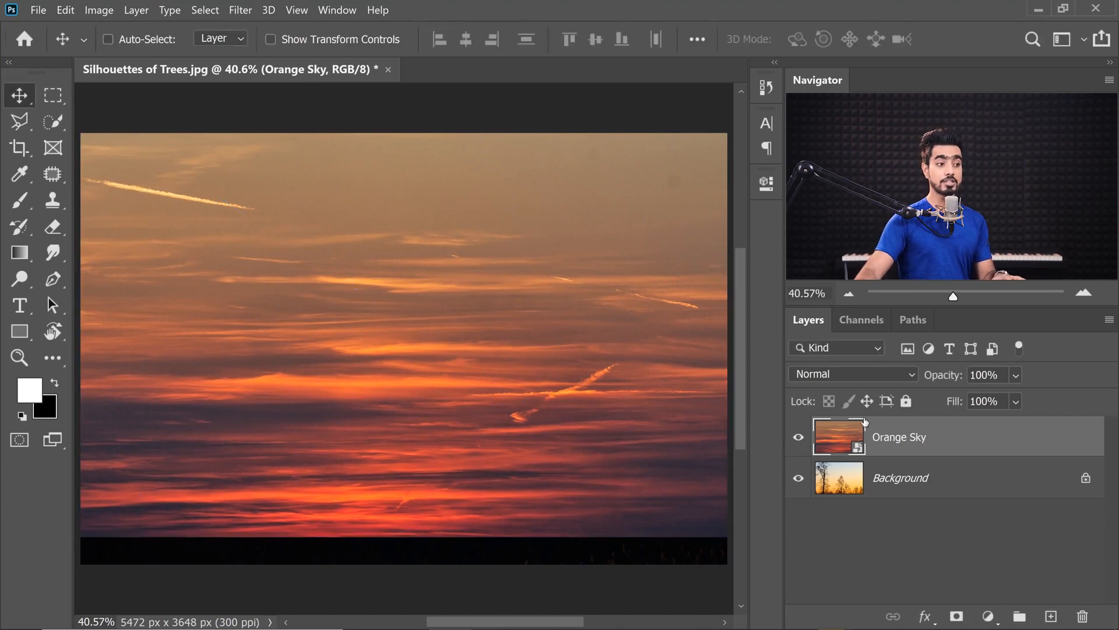
- Preview different blend modes on the Orange Sky layer, and set its blend mode to Multiply
{"action": "left_click", "coordinate": [816, 371]}
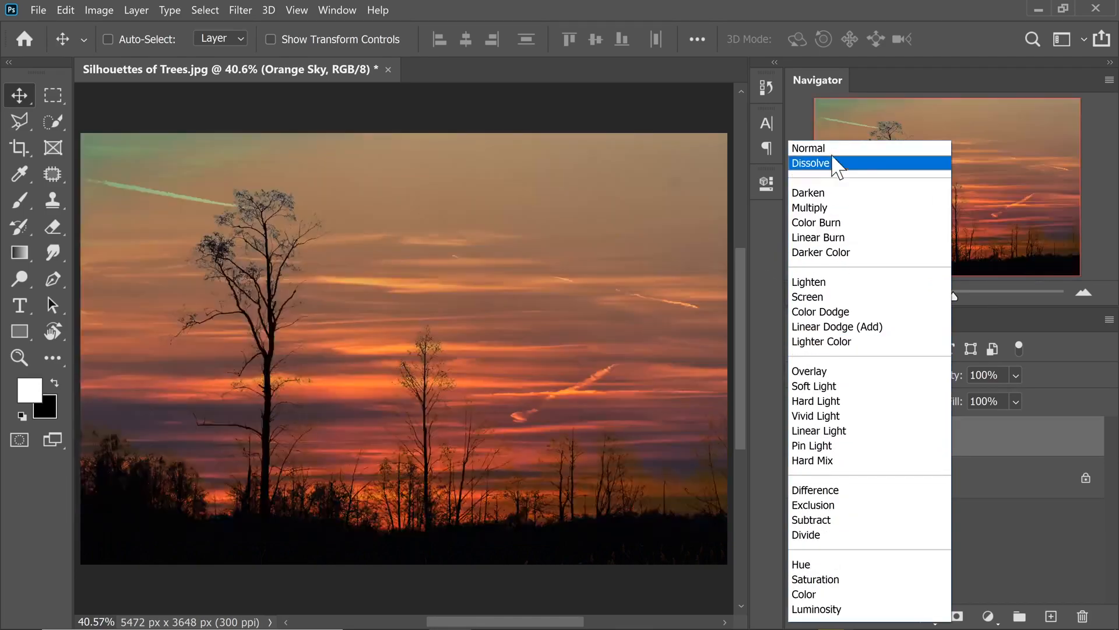
{"action": "key", "text": "Escape"}
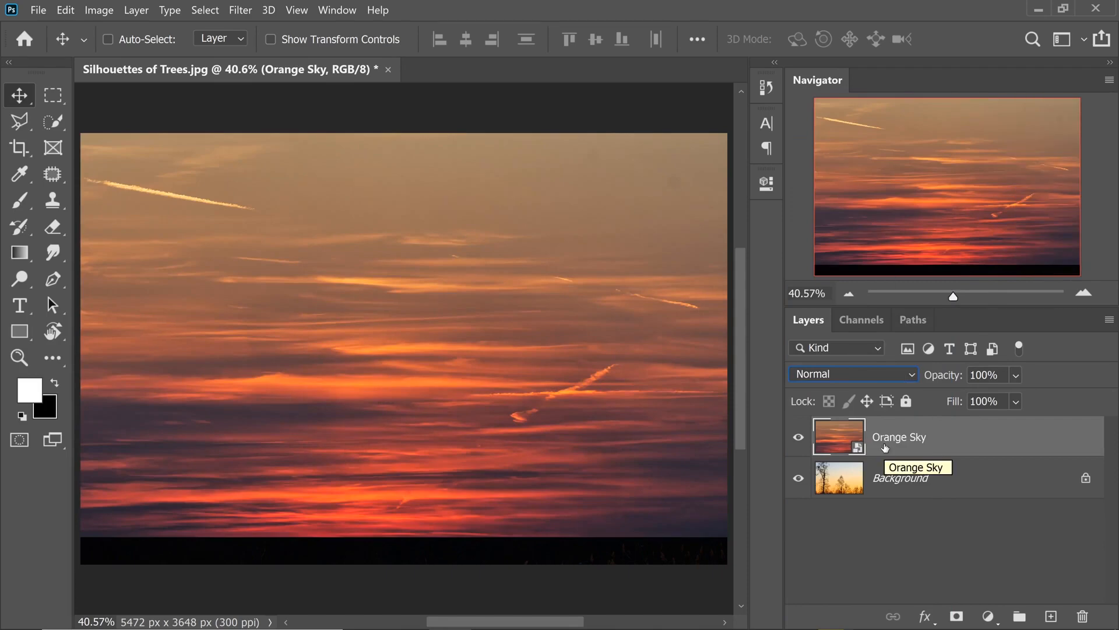
{"action": "left_click", "coordinate": [814, 373]}
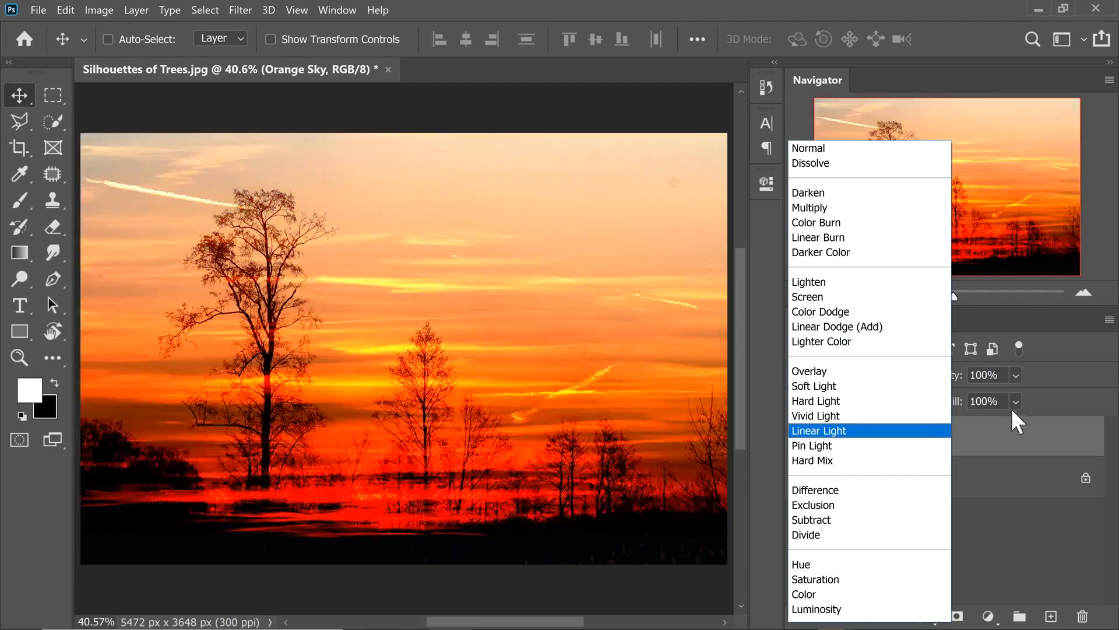
{"action": "left_click", "coordinate": [1010, 439]}
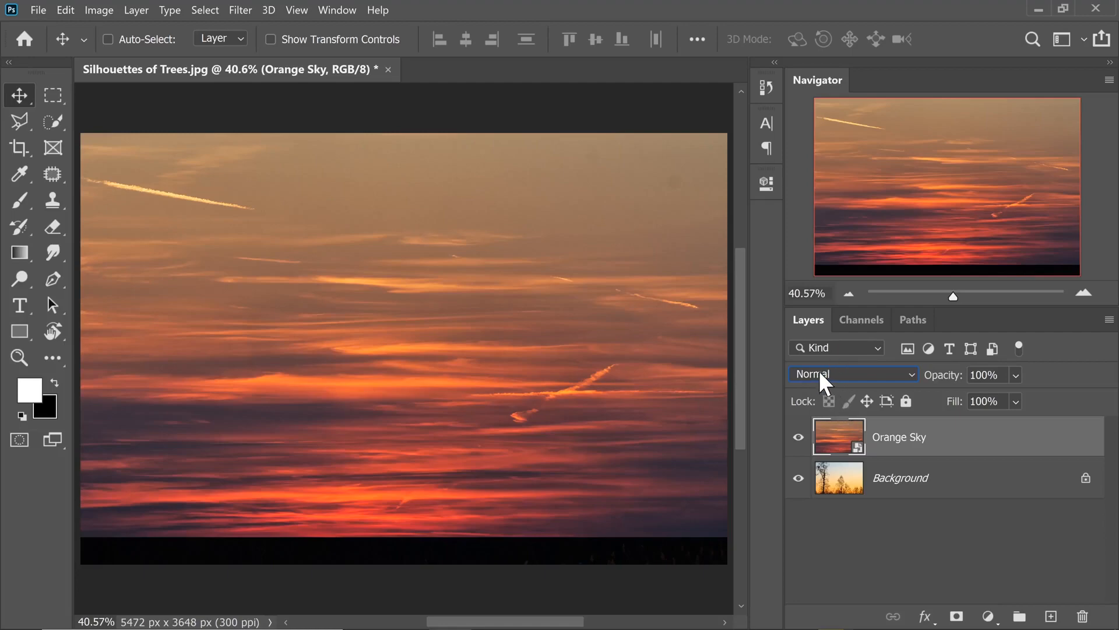
{"action": "left_click", "coordinate": [819, 373]}
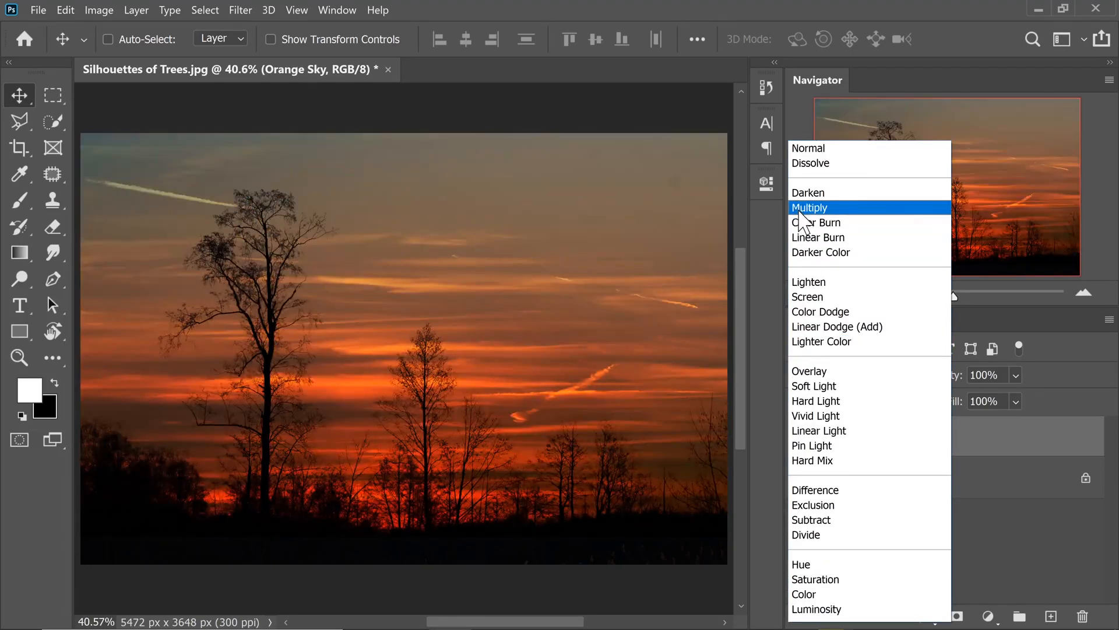
{"action": "left_click", "coordinate": [812, 211]}
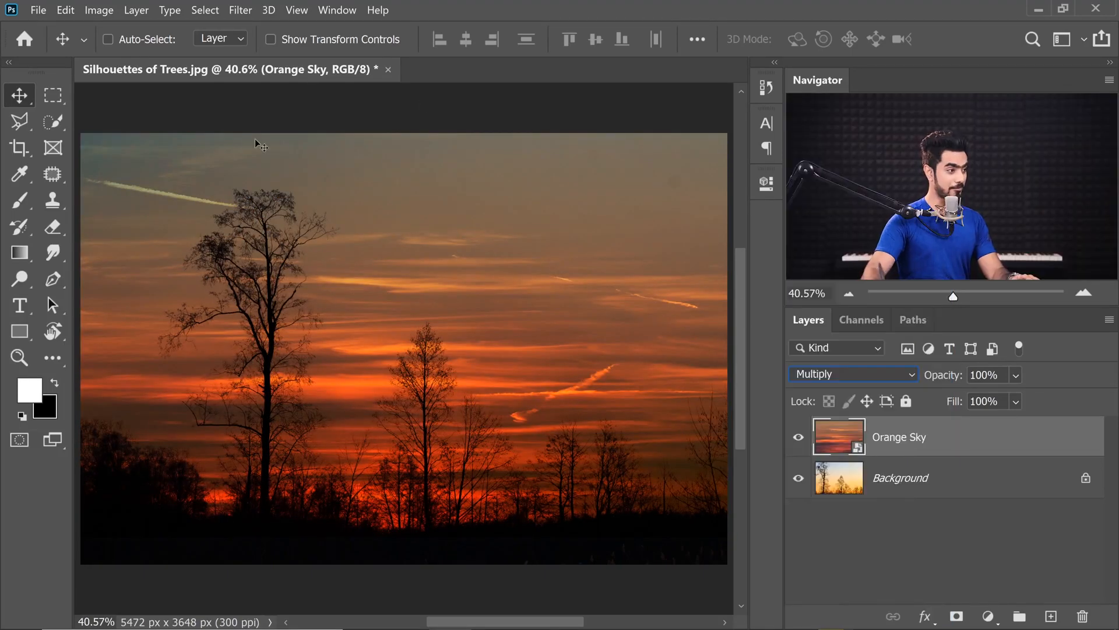
- Stretch the Orange Sky layer upward non-proportionally from its top edge with Free Transform
{"action": "key", "text": "ctrl+t"}
{"action": "left_click_drag", "start_coordinate": [419, 167], "coordinate": [394, 222]}
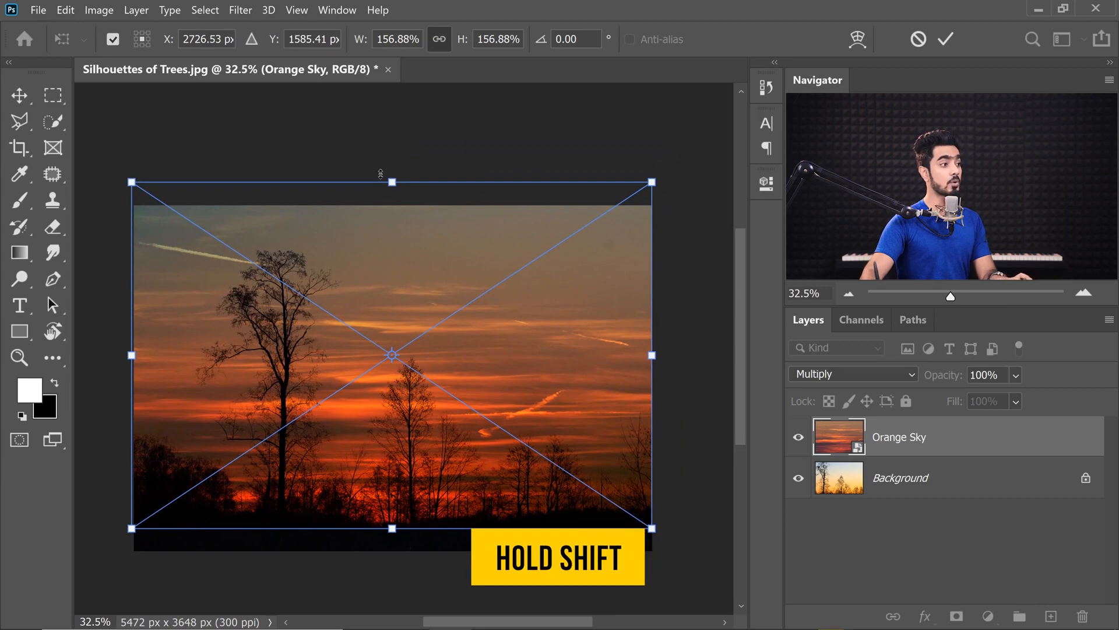
{"action": "left_click_drag", "start_coordinate": [392, 181], "coordinate": [370, 91]}
{"action": "key", "text": "Return"}
{"action": "key", "text": "ctrl+0"}
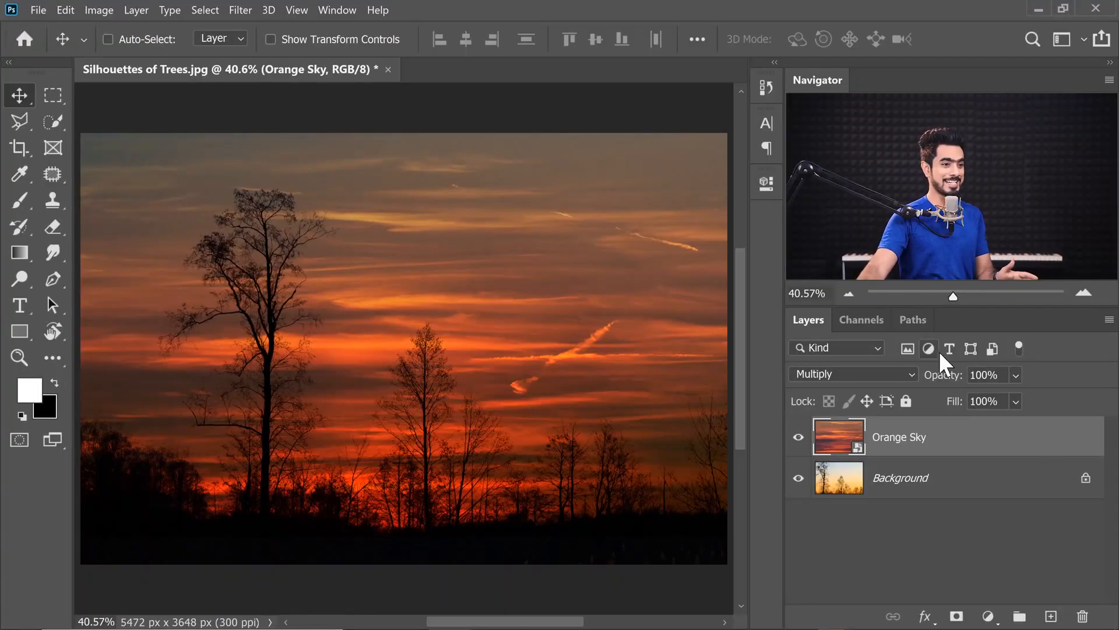
- Set the Orange Sky layer's opacity to 85%, and toggle its visibility off and on to compare
{"action": "left_click_drag", "start_coordinate": [940, 378], "coordinate": [976, 378]}
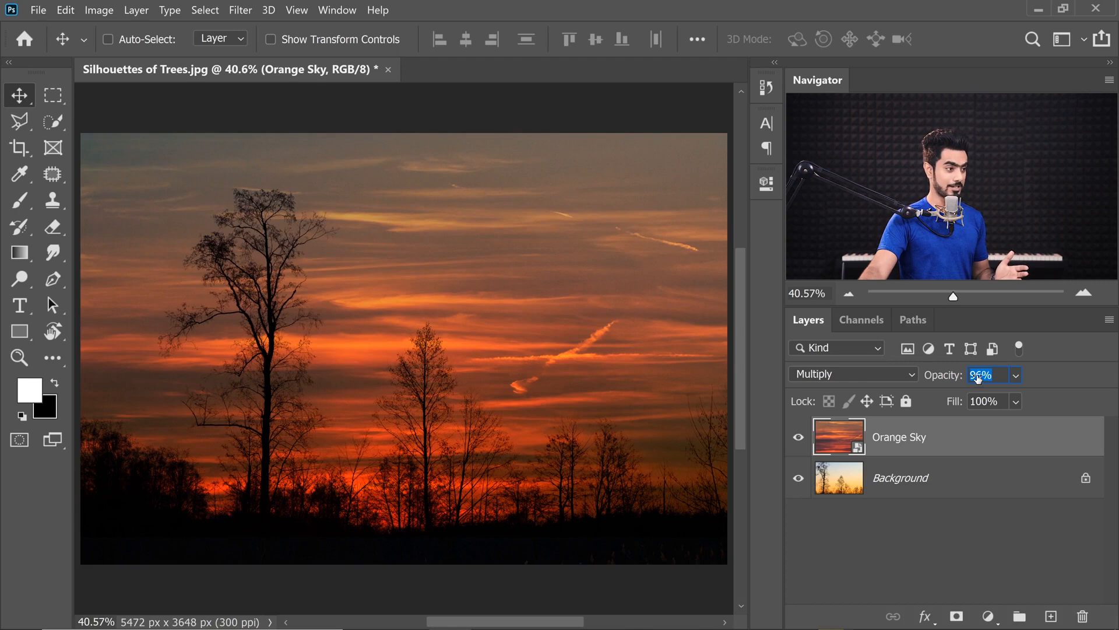
{"action": "left_click_drag", "start_coordinate": [977, 378], "coordinate": [923, 380]}
{"action": "type", "text": "85"}
{"action": "key", "text": "Return"}
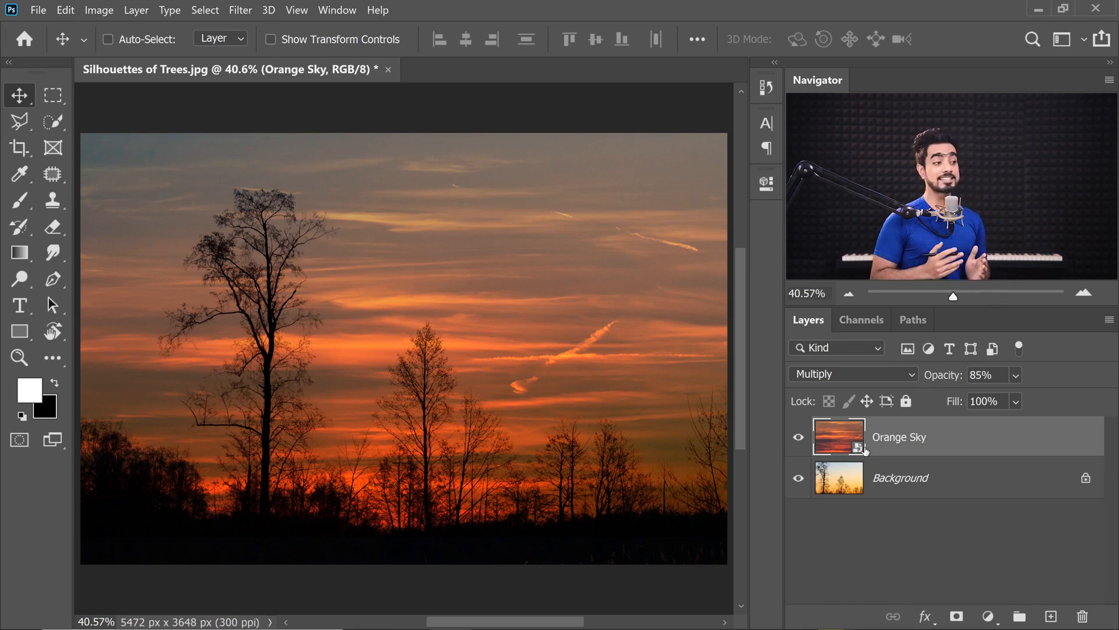
{"action": "left_click", "coordinate": [800, 438]}
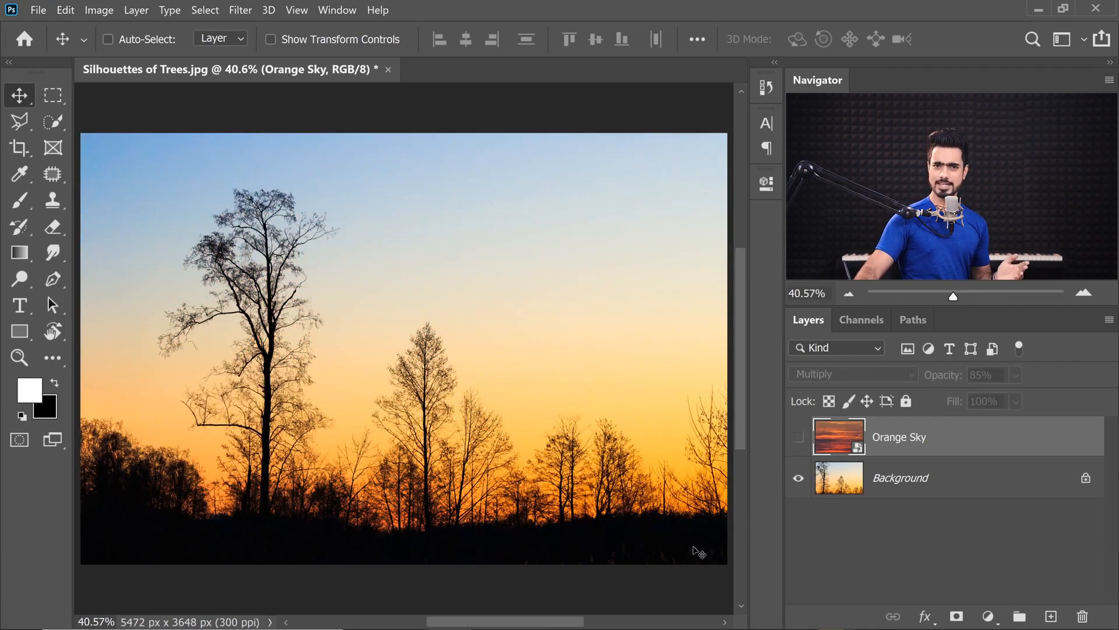
{"action": "left_click", "coordinate": [799, 438]}
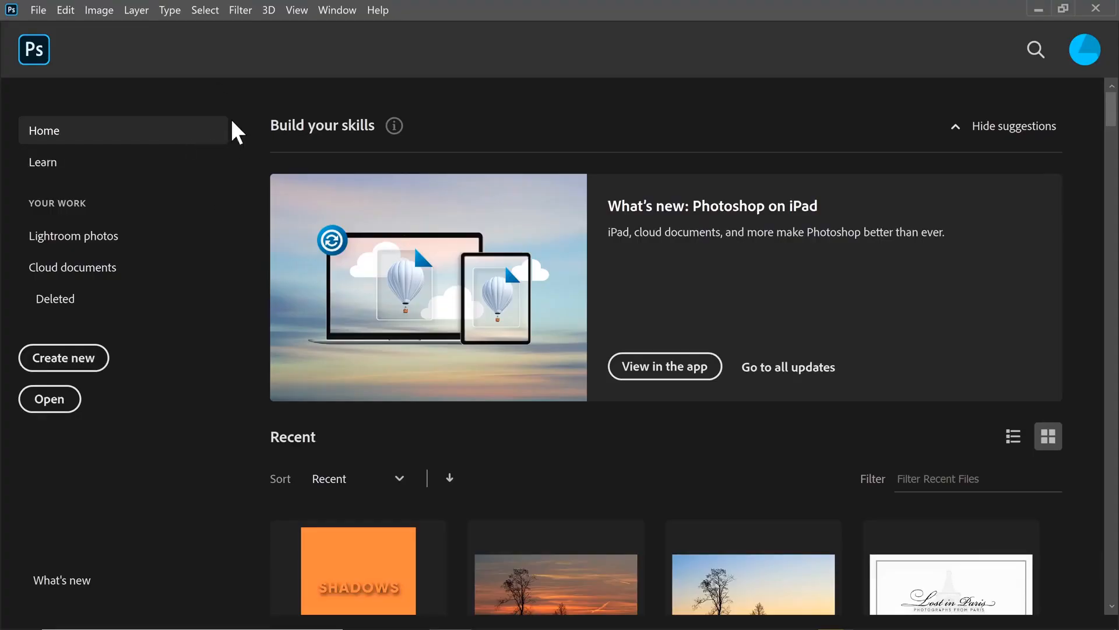
- Create a new blank document from the A4 print preset, 210 x 297 mm at 300 ppi
{"action": "left_click", "coordinate": [38, 11]}
{"action": "left_click", "coordinate": [47, 25]}
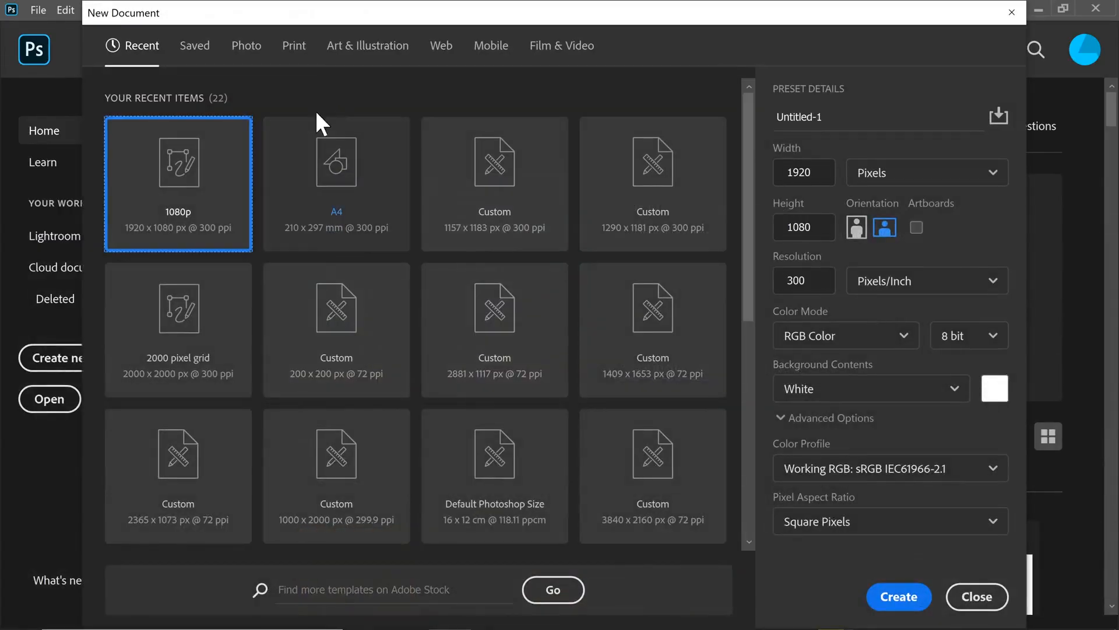
{"action": "left_click", "coordinate": [294, 47]}
{"action": "left_click", "coordinate": [641, 213]}
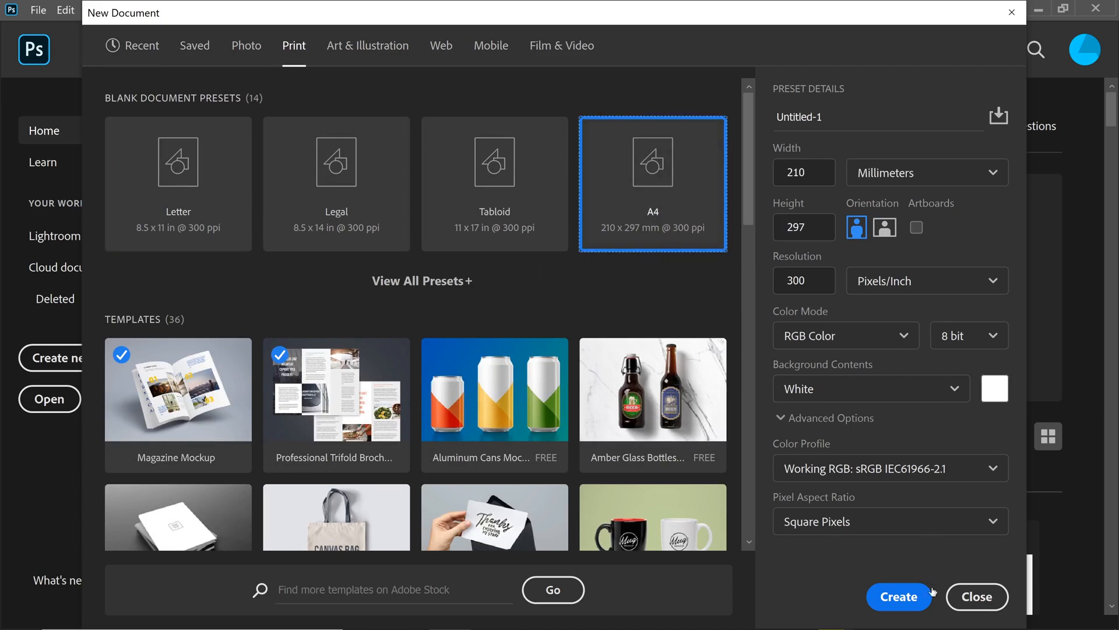
{"action": "left_click", "coordinate": [903, 593]}
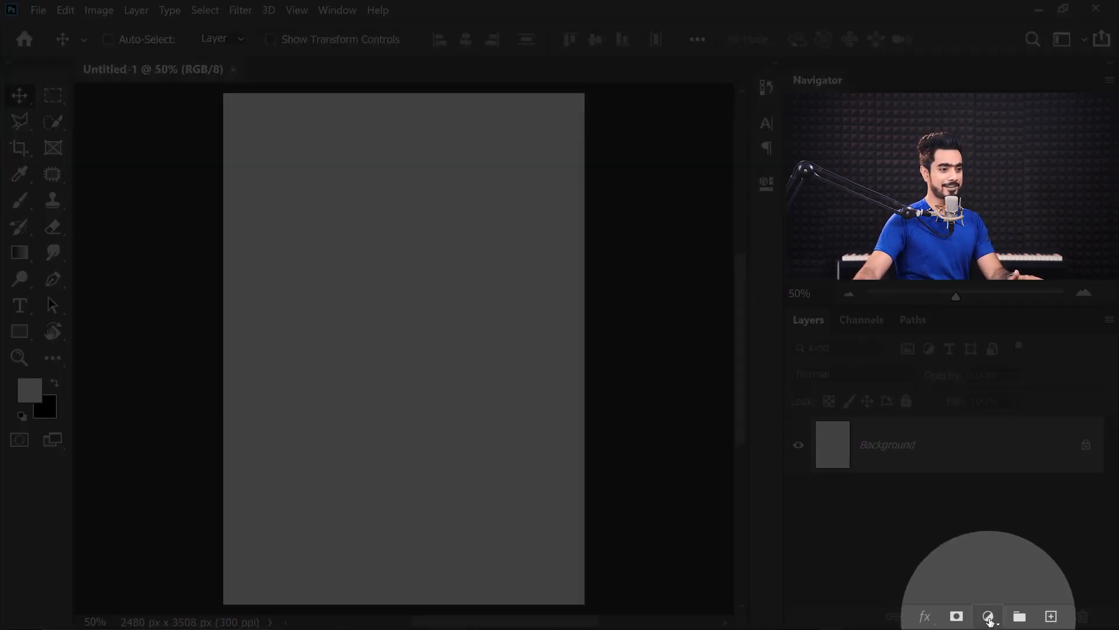
- Add an orange (#fe8f35) Solid Color fill layer and delete the white Background layer
{"action": "left_click", "coordinate": [989, 618]}
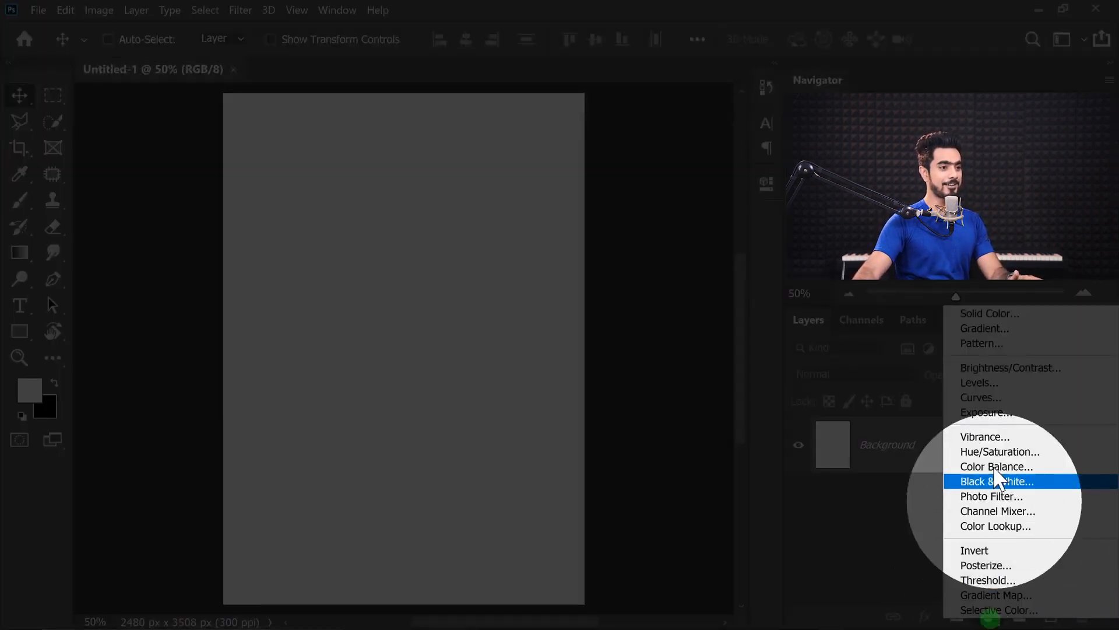
{"action": "left_click", "coordinate": [985, 315]}
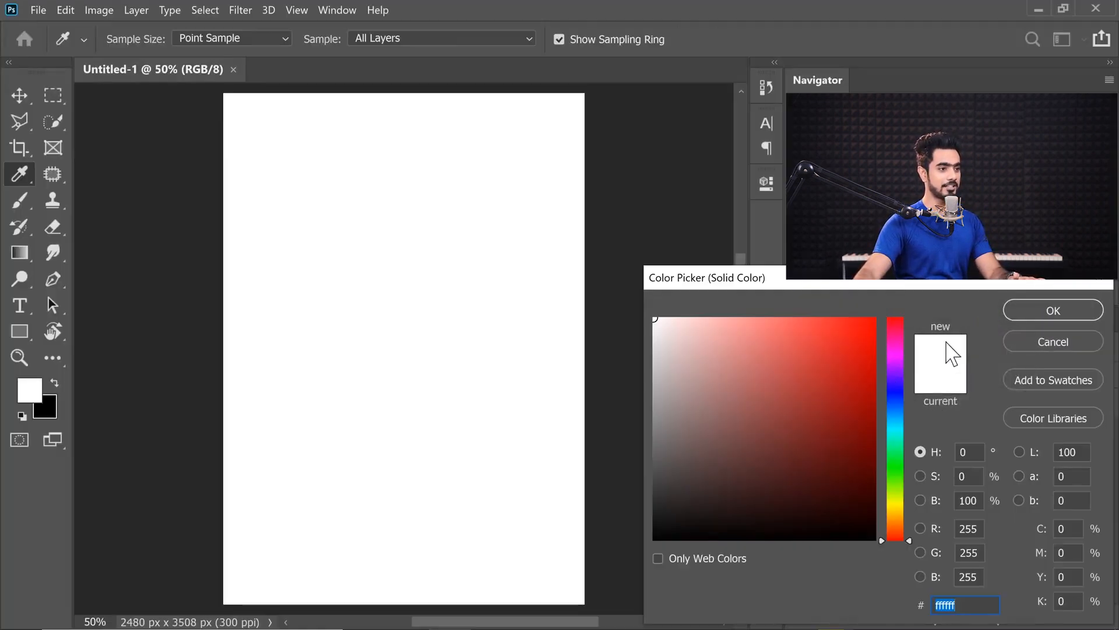
{"action": "left_click", "coordinate": [900, 522]}
{"action": "left_click", "coordinate": [828, 323]}
{"action": "left_click_drag", "start_coordinate": [828, 323], "coordinate": [830, 317]}
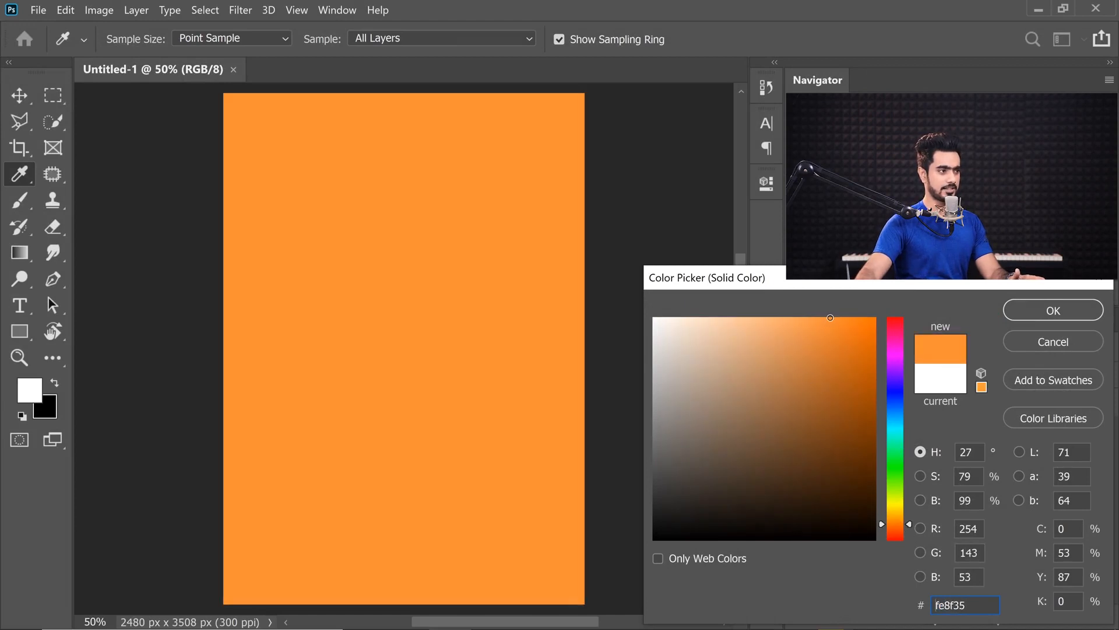
{"action": "left_click", "coordinate": [1006, 317]}
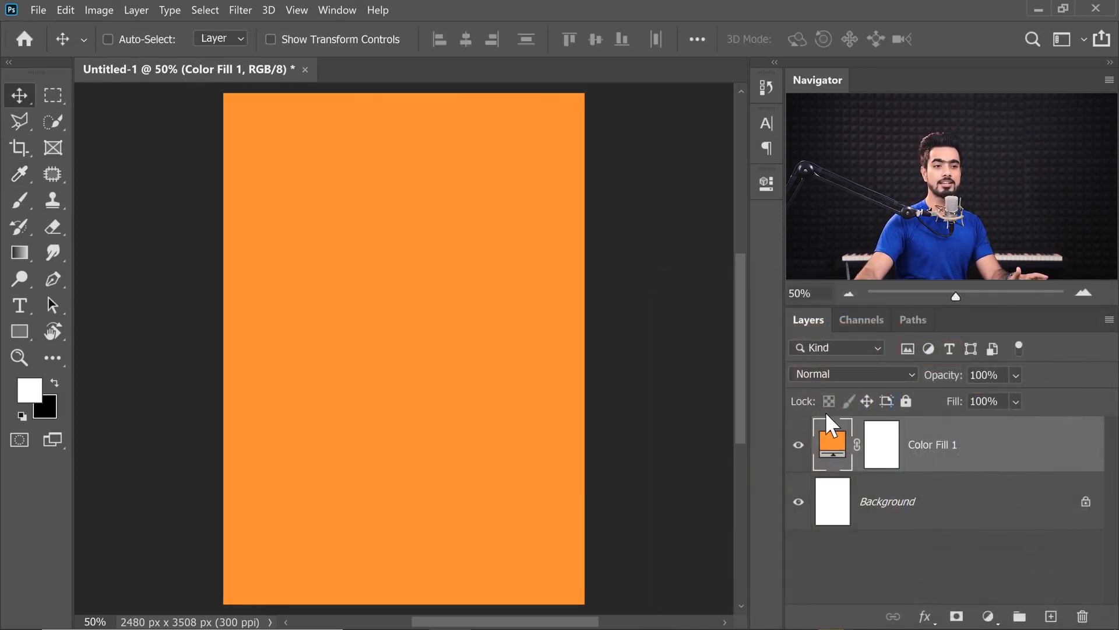
{"action": "left_click", "coordinate": [933, 503]}
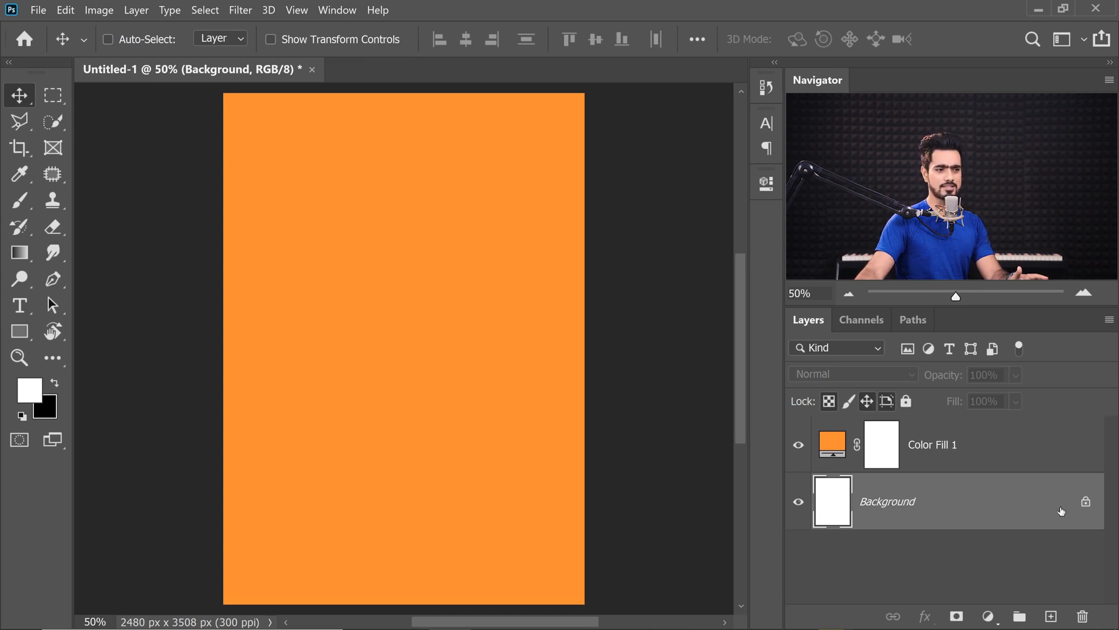
{"action": "left_click_drag", "start_coordinate": [1012, 507], "coordinate": [1082, 616]}
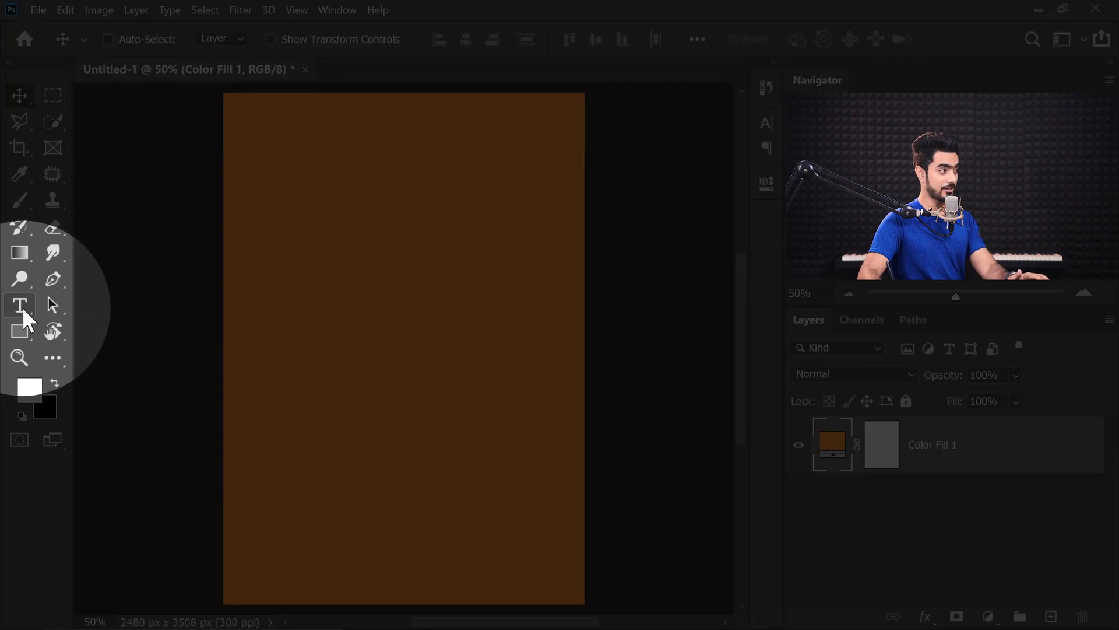
- Add the text "SHADOWS", enlarge it to about two thirds of the page width, and centre it in the upper part of the page
{"action": "left_click", "coordinate": [22, 308]}
{"action": "left_click", "coordinate": [324, 251]}
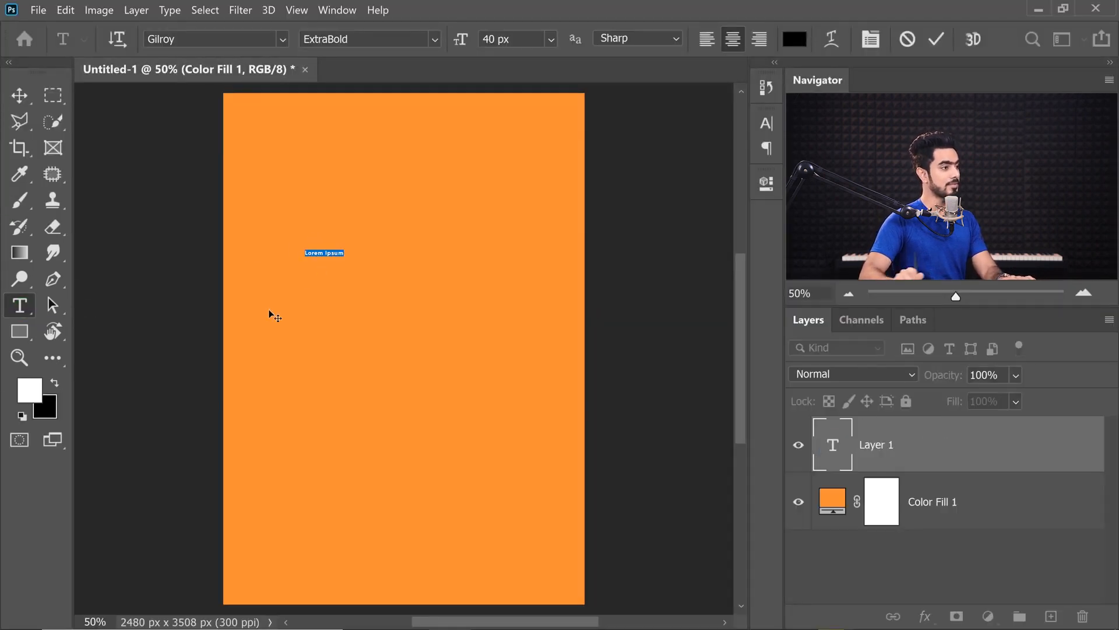
{"action": "type", "text": "SHADOWS"}
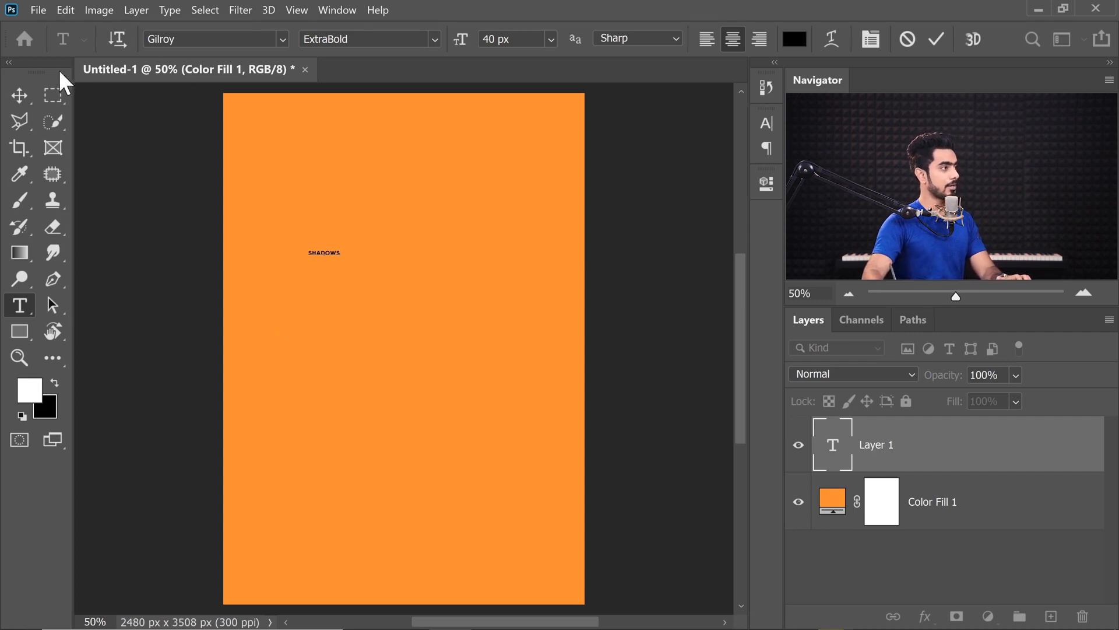
{"action": "left_click", "coordinate": [28, 97]}
{"action": "key", "text": "ctrl+t"}
{"action": "left_click_drag", "start_coordinate": [336, 264], "coordinate": [453, 219]}
{"action": "key", "text": "Return"}
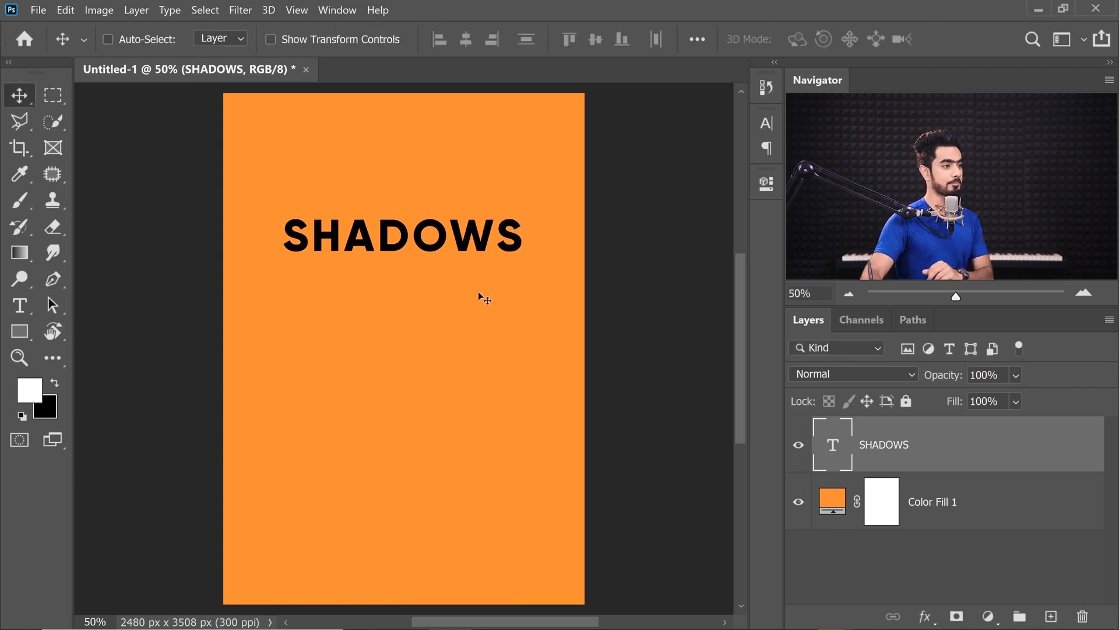
- Try the SHADOWS layer's opacity at 0%, and return both its opacity and fill to 100%
{"action": "left_click_drag", "start_coordinate": [948, 380], "coordinate": [904, 387]}
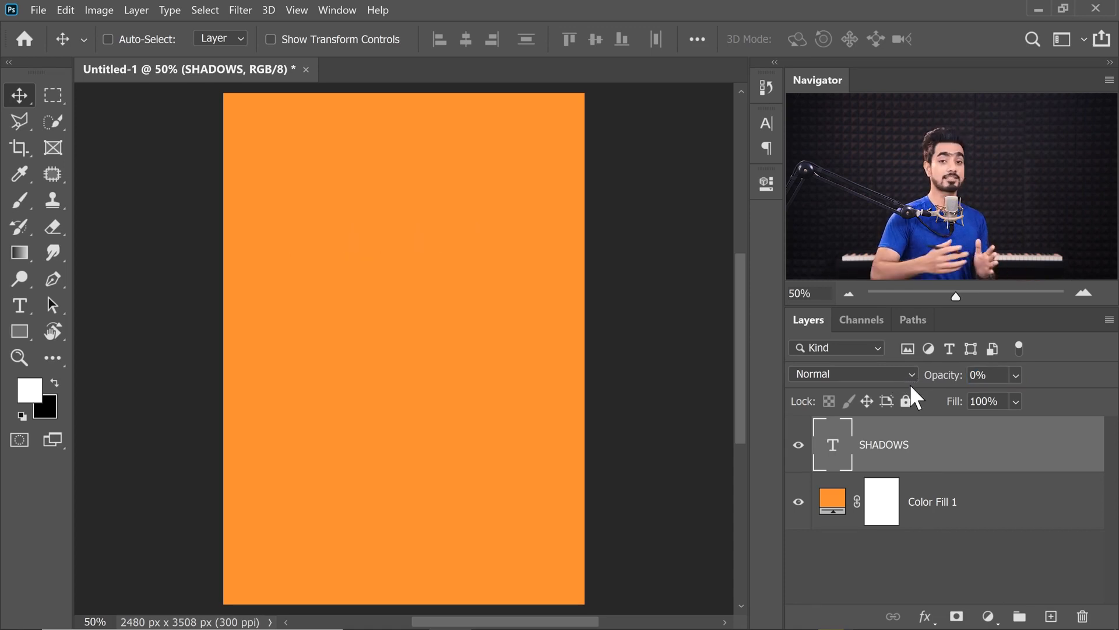
{"action": "left_click_drag", "start_coordinate": [946, 375], "coordinate": [1073, 394]}
{"action": "left_click_drag", "start_coordinate": [952, 404], "coordinate": [1008, 410]}
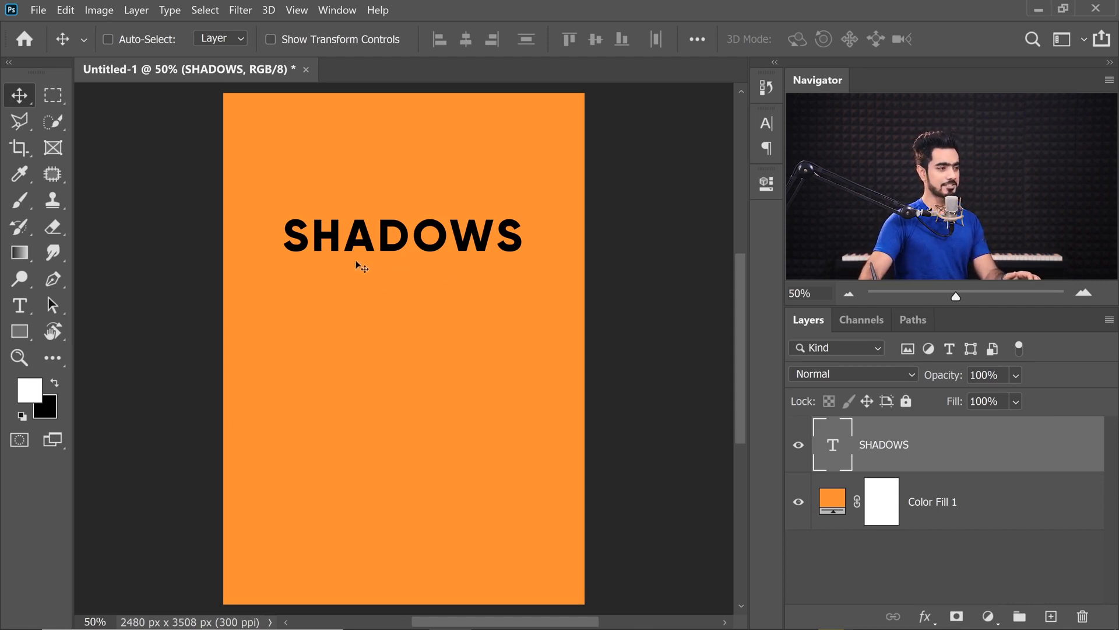
- Try several hues for the SHADOWS text and set its colour to red-orange #e04c41
{"action": "double_click", "coordinate": [836, 456]}
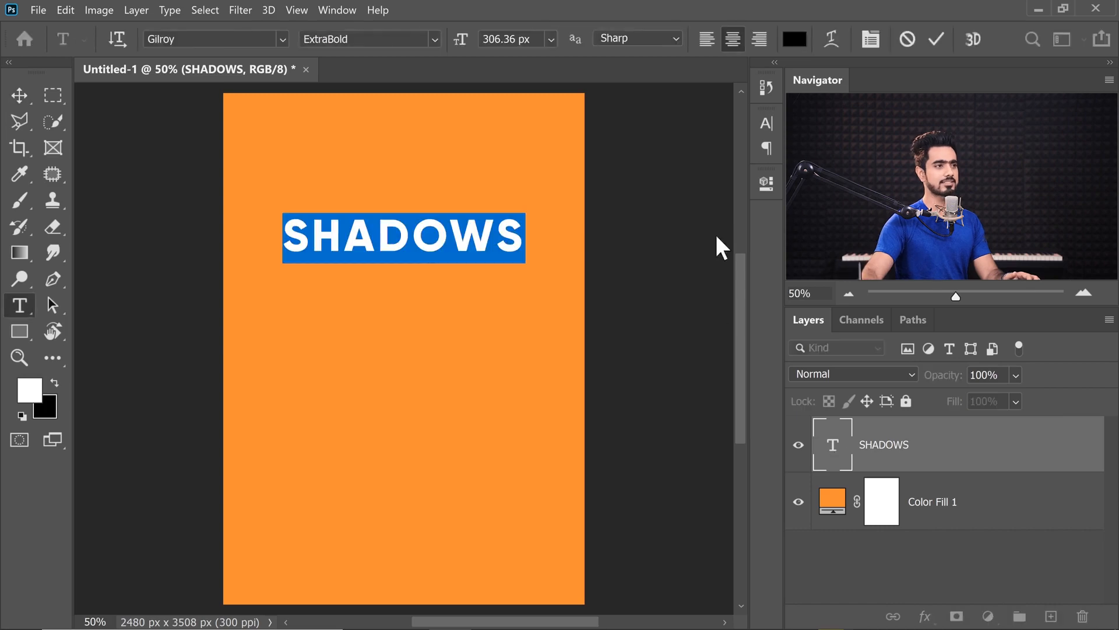
{"action": "left_click", "coordinate": [795, 39]}
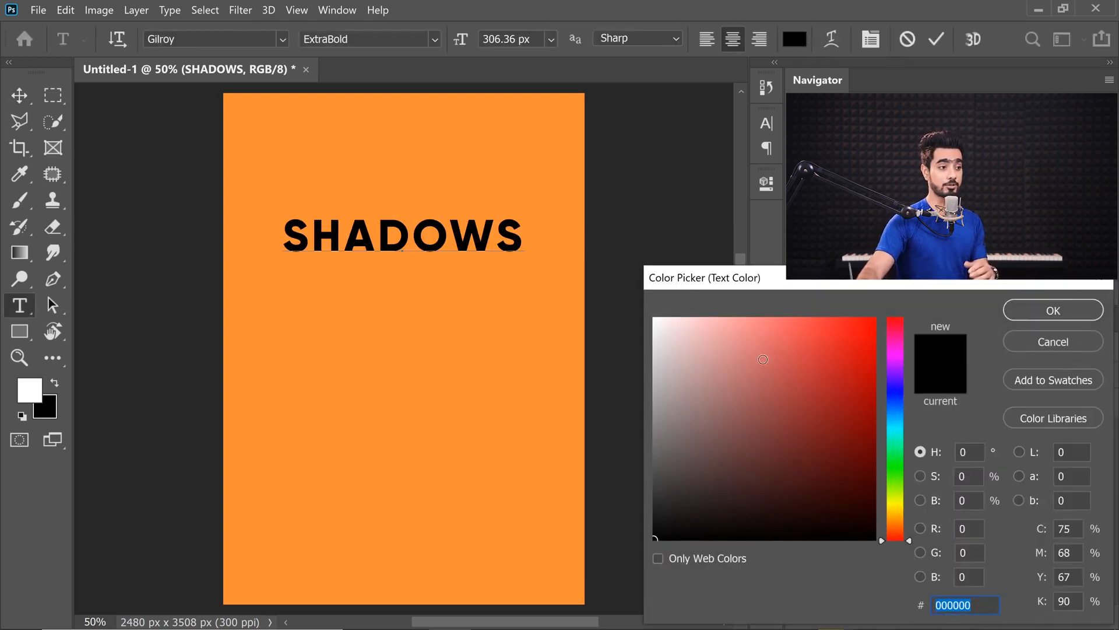
{"action": "left_click", "coordinate": [754, 358]}
{"action": "left_click", "coordinate": [901, 496]}
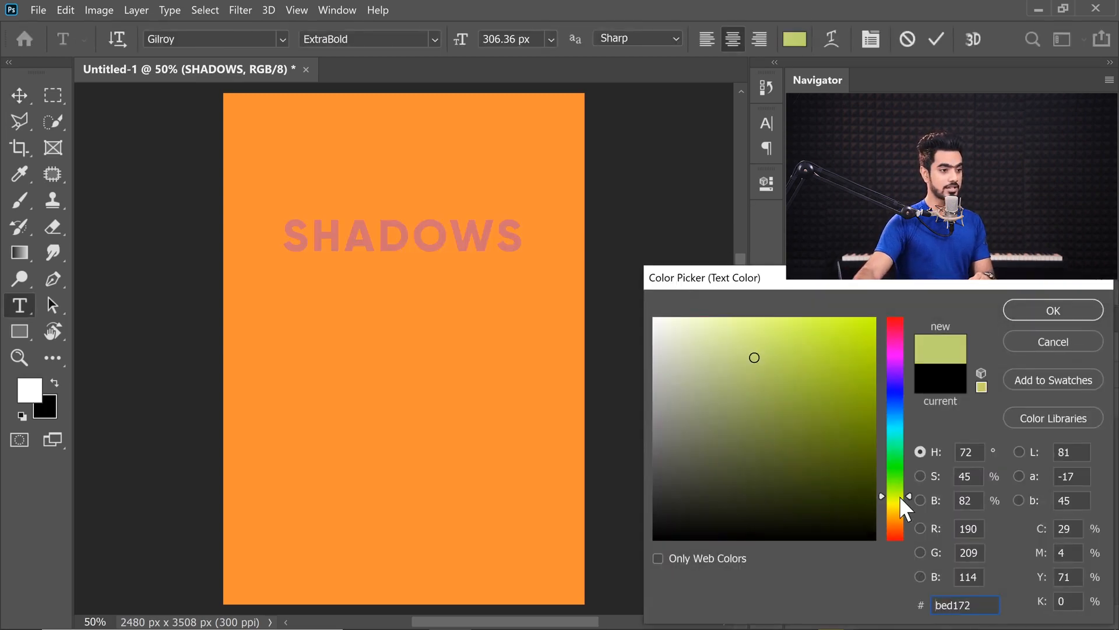
{"action": "left_click", "coordinate": [807, 385]}
{"action": "left_click", "coordinate": [815, 344]}
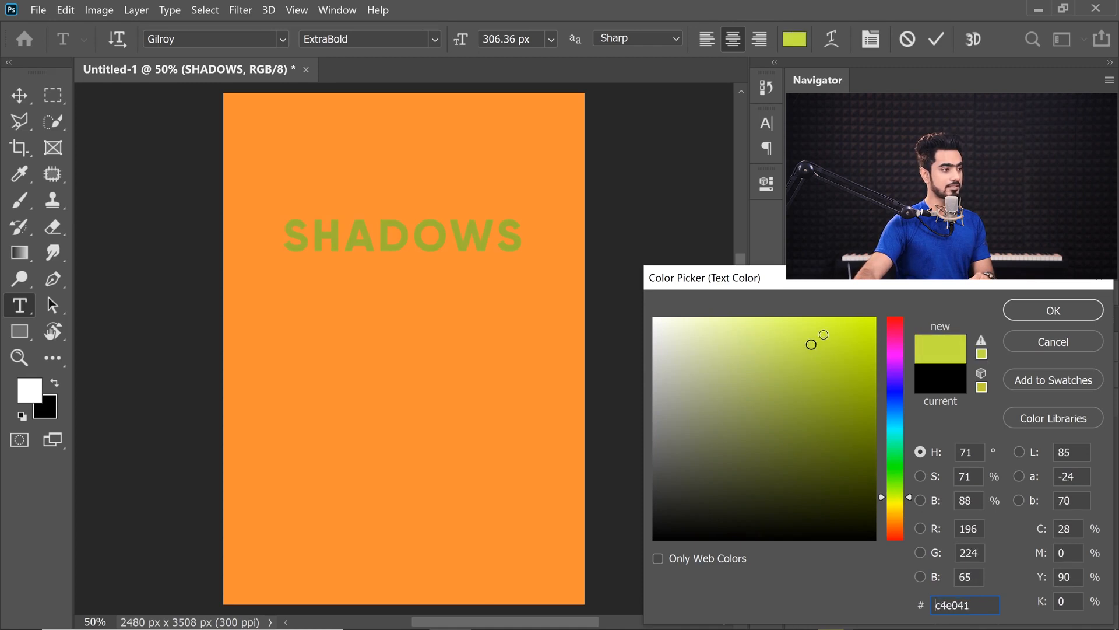
{"action": "left_click", "coordinate": [899, 420]}
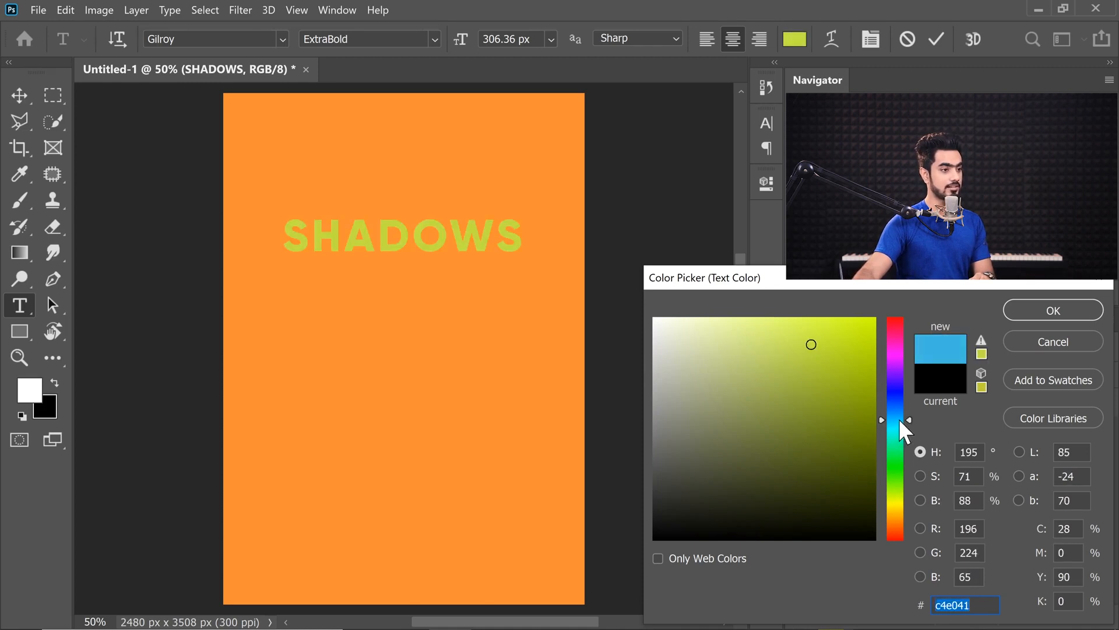
{"action": "left_click", "coordinate": [897, 373]}
{"action": "left_click", "coordinate": [899, 527]}
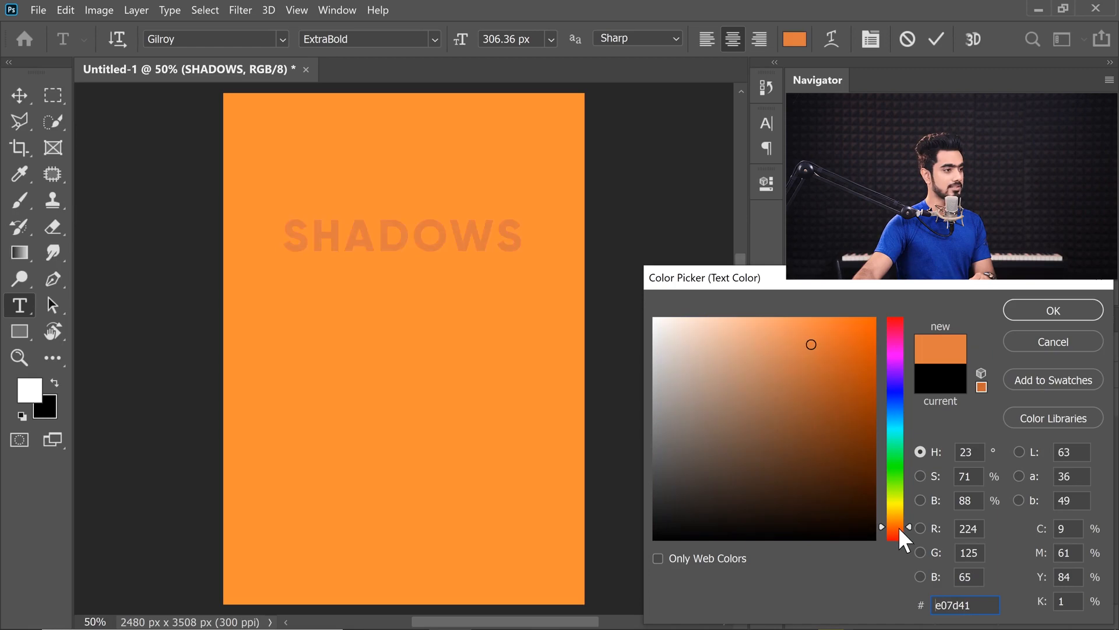
{"action": "left_click_drag", "start_coordinate": [892, 533], "coordinate": [901, 535]}
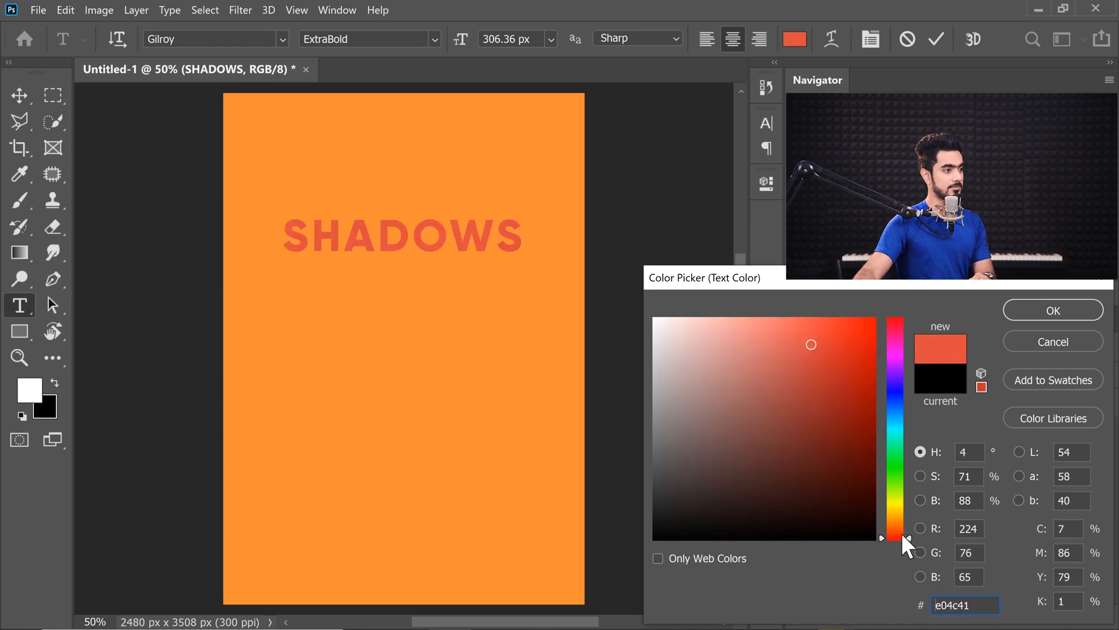
{"action": "left_click", "coordinate": [1020, 305]}
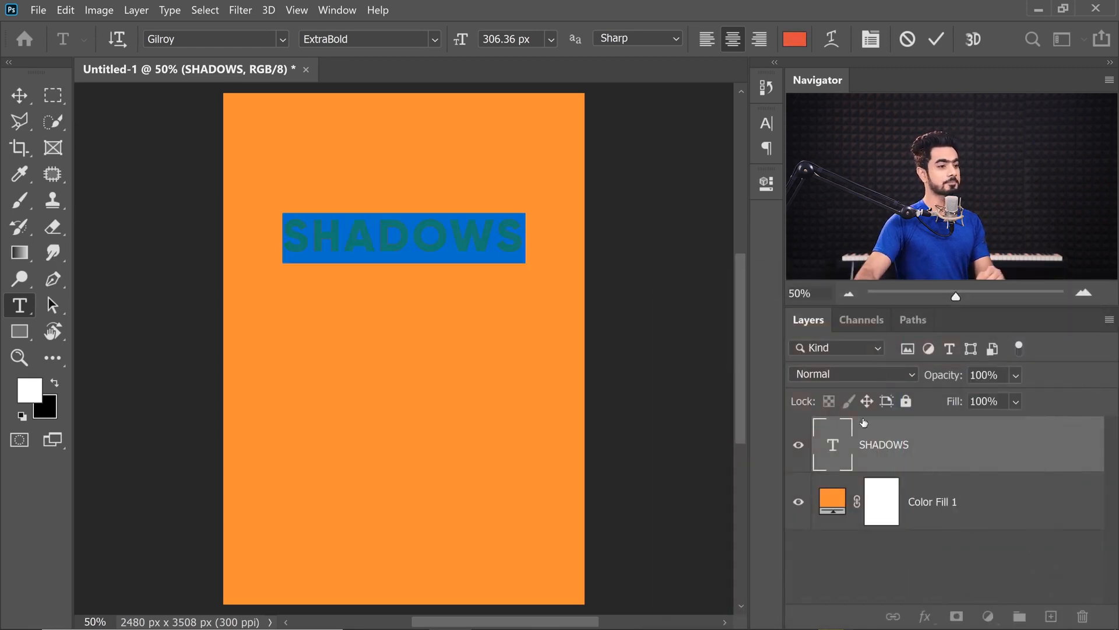
{"action": "key", "text": "ctrl+Return"}
{"action": "key", "text": "v"}
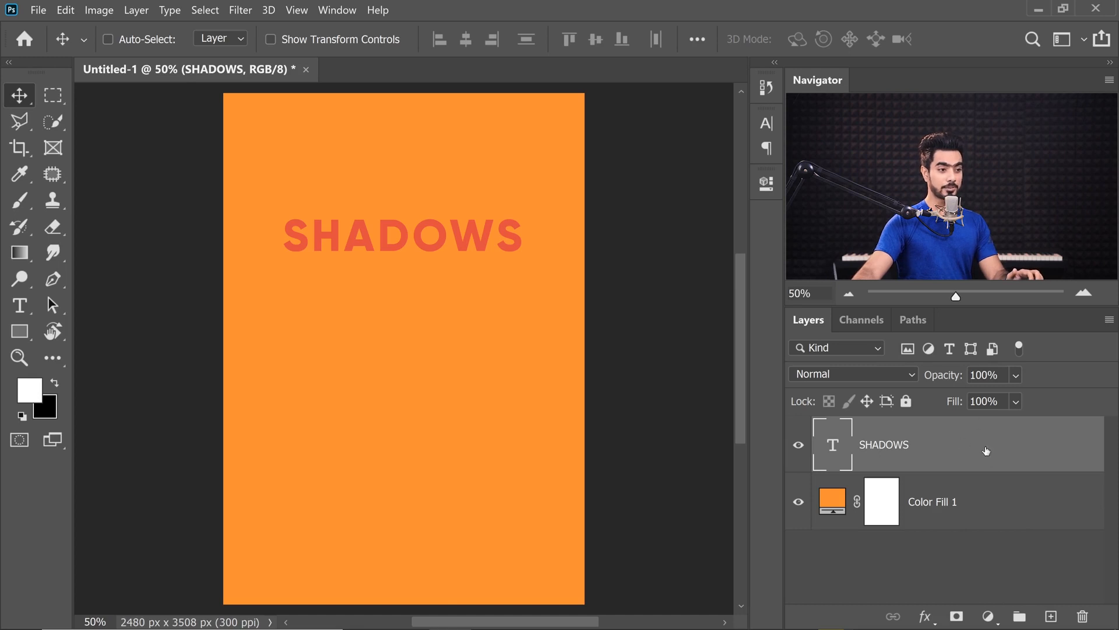
- Open the SHADOWS layer's blending options and toggle Bevel & Emboss on and off to preview it on the text
{"action": "right_click", "coordinate": [968, 449]}
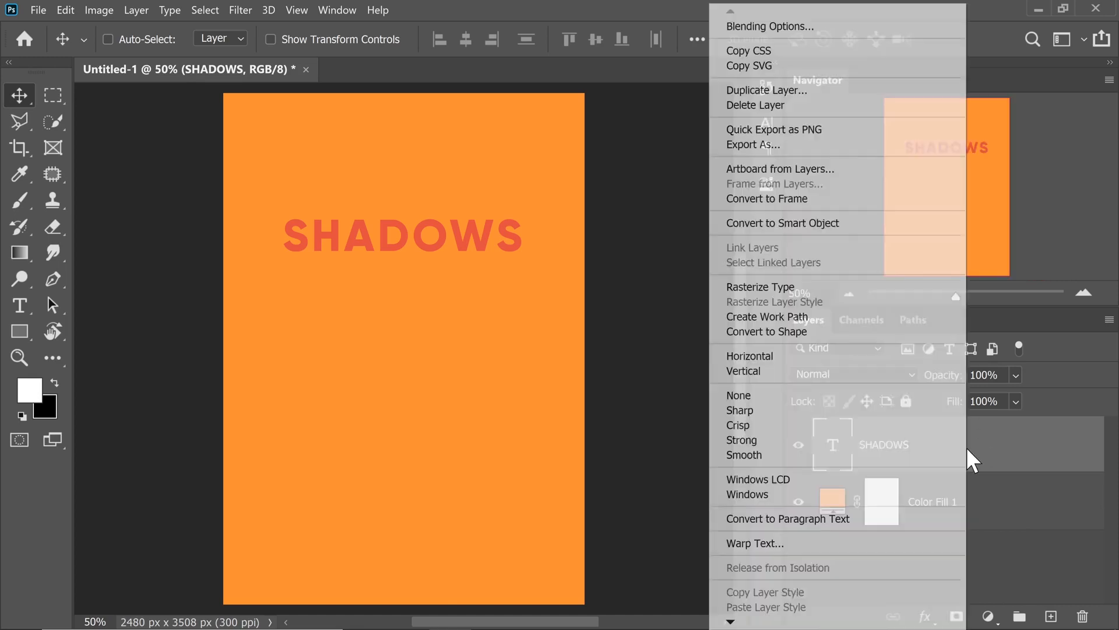
{"action": "left_click", "coordinate": [830, 29]}
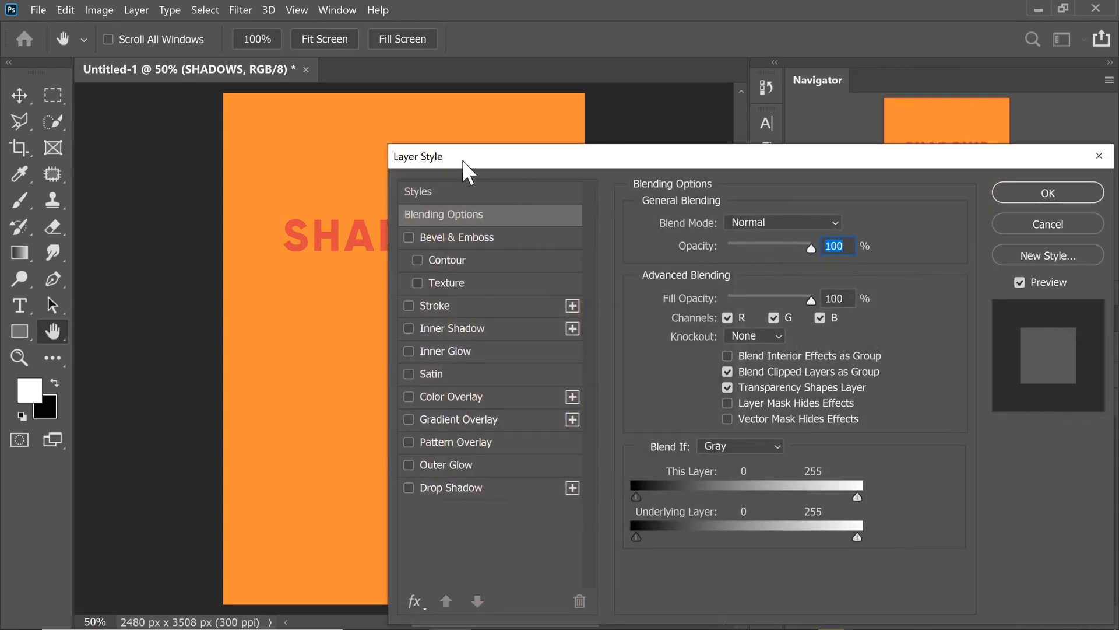
{"action": "left_click_drag", "start_coordinate": [463, 160], "coordinate": [691, 148]}
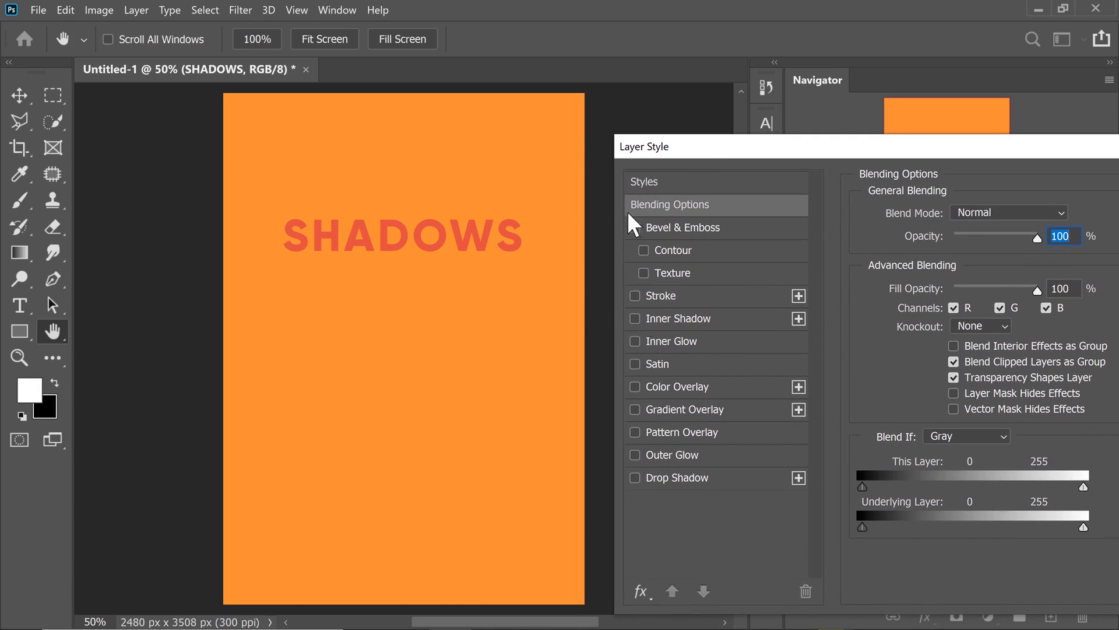
{"action": "left_click", "coordinate": [635, 227]}
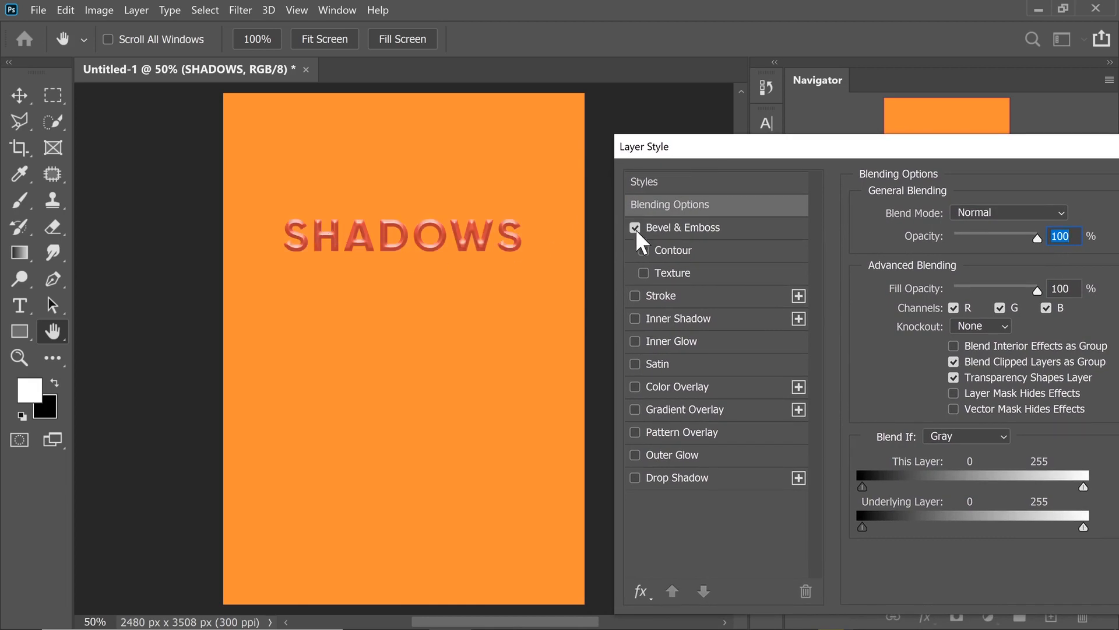
{"action": "left_click", "coordinate": [635, 228]}
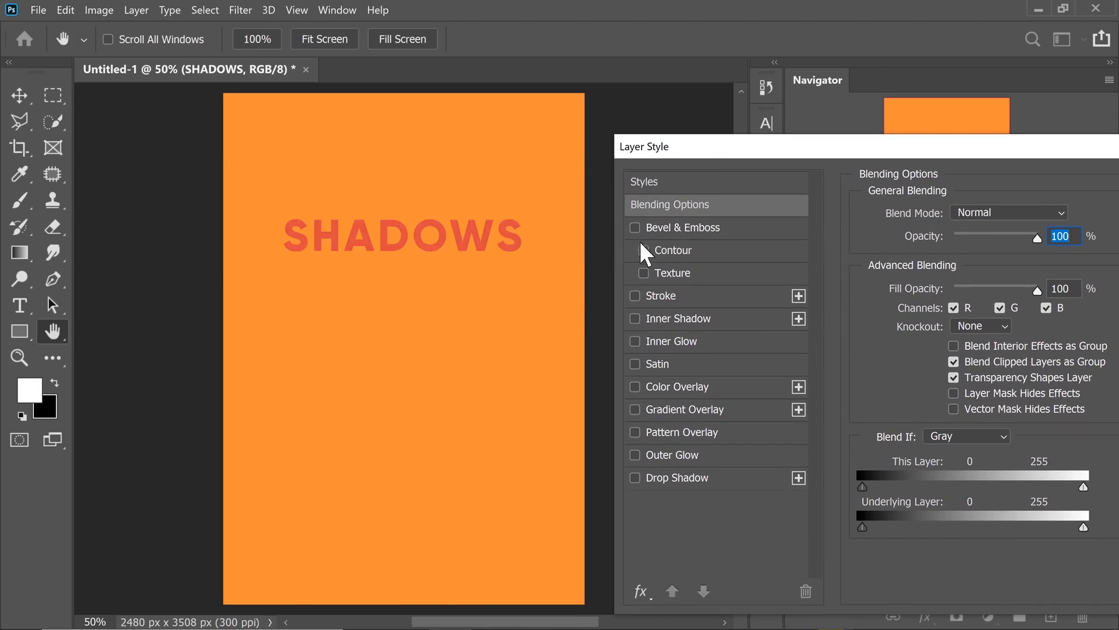
- Apply a Drop Shadow to the SHADOWS text with a 125° angle, 35 px distance and 76 px size
{"action": "left_click", "coordinate": [635, 478]}
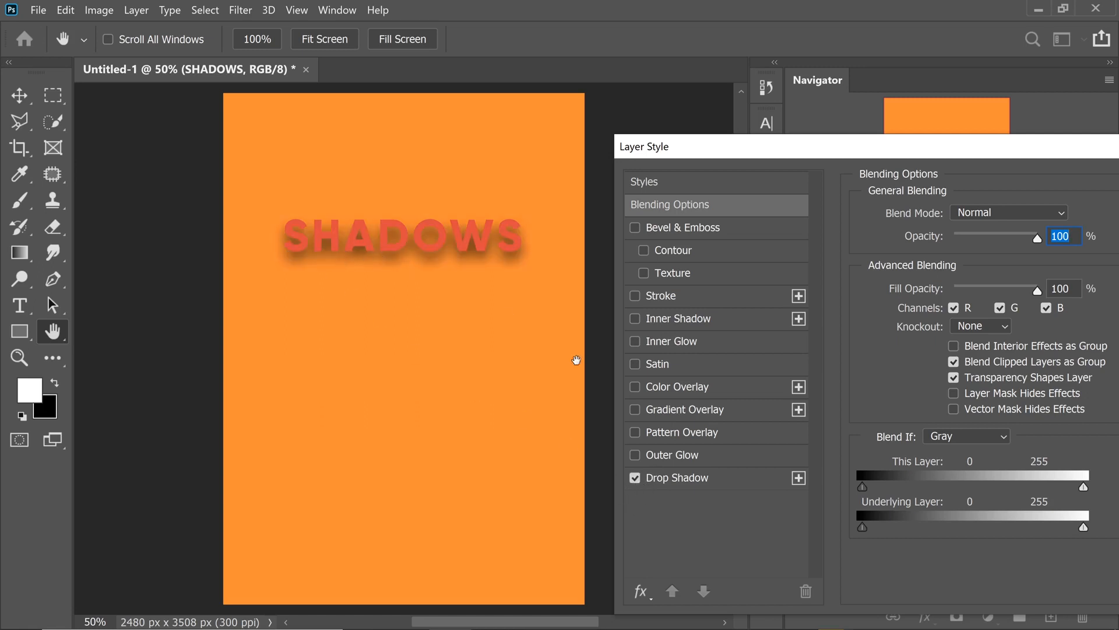
{"action": "left_click", "coordinate": [706, 479]}
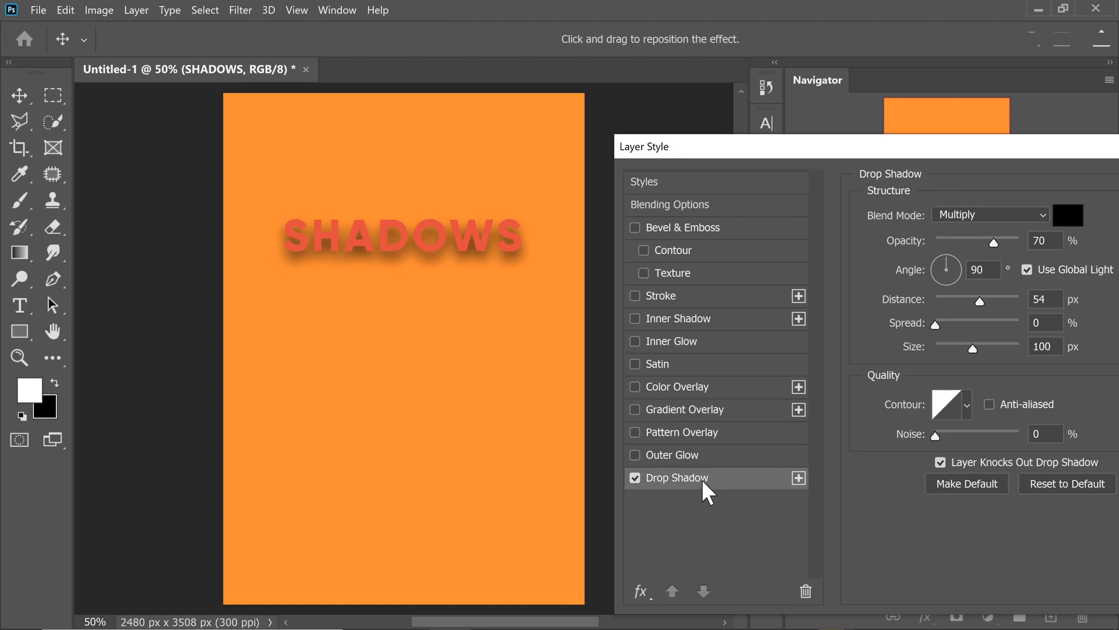
{"action": "left_click_drag", "start_coordinate": [979, 300], "coordinate": [991, 301]}
{"action": "left_click_drag", "start_coordinate": [935, 325], "coordinate": [965, 356]}
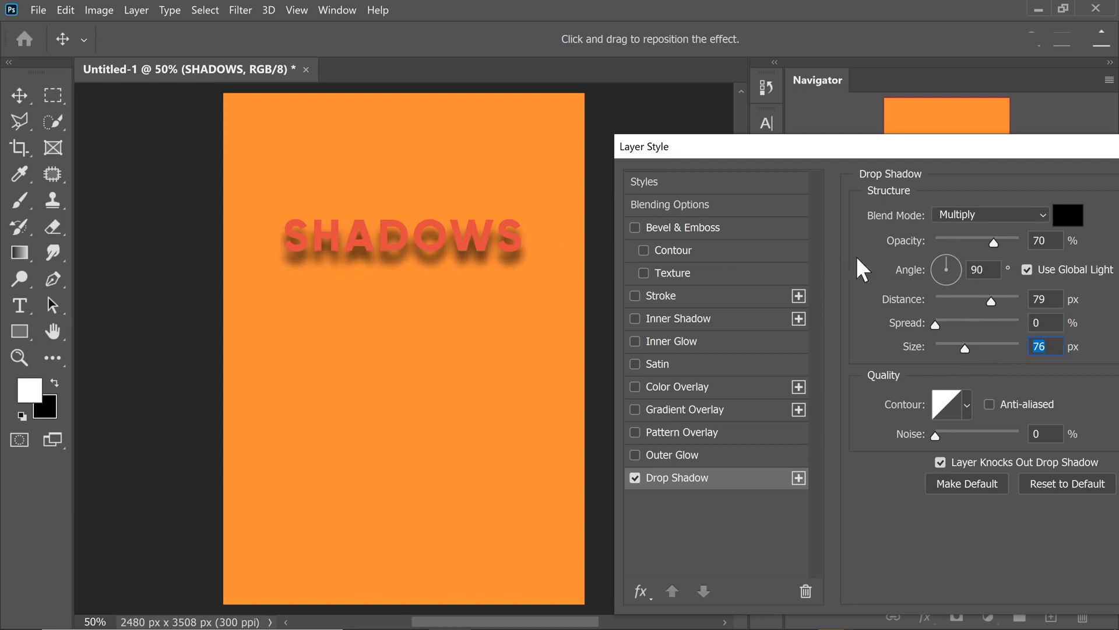
{"action": "left_click_drag", "start_coordinate": [941, 260], "coordinate": [937, 260]}
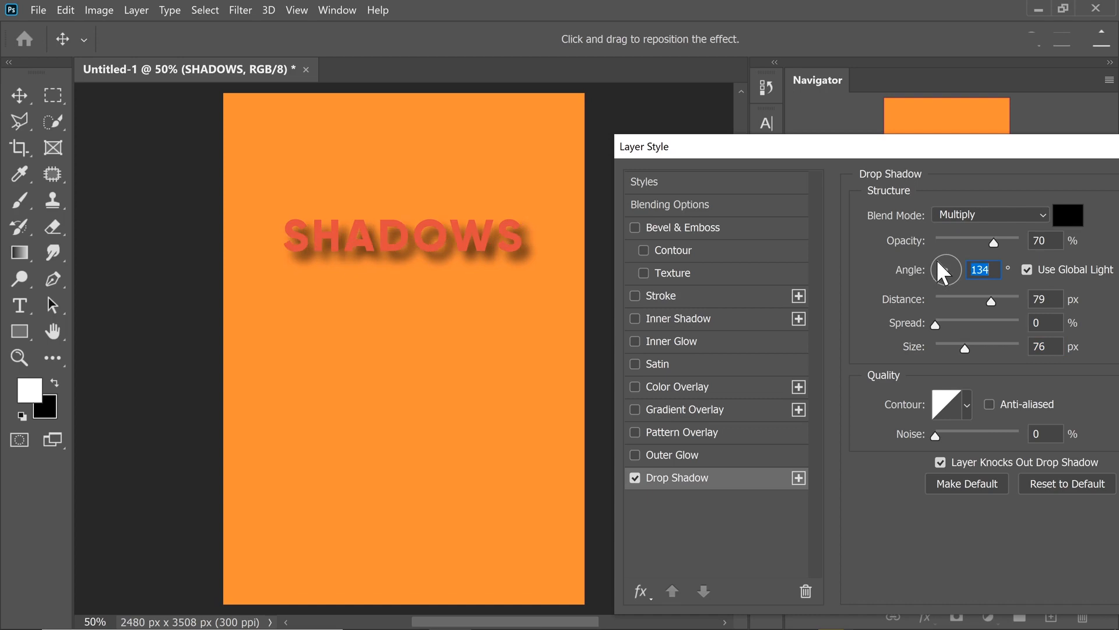
{"action": "mouse_move", "coordinate": [454, 248]}
{"action": "left_mouse_down"}
{"action": "mouse_move", "coordinate": [437, 250]}
{"action": "mouse_move", "coordinate": [465, 275]}
{"action": "mouse_move", "coordinate": [444, 302]}
{"action": "mouse_move", "coordinate": [430, 268]}
{"action": "mouse_move", "coordinate": [463, 257]}
{"action": "mouse_move", "coordinate": [474, 268]}
{"action": "mouse_move", "coordinate": [422, 243]}
{"action": "mouse_move", "coordinate": [435, 246]}
{"action": "left_mouse_up"}
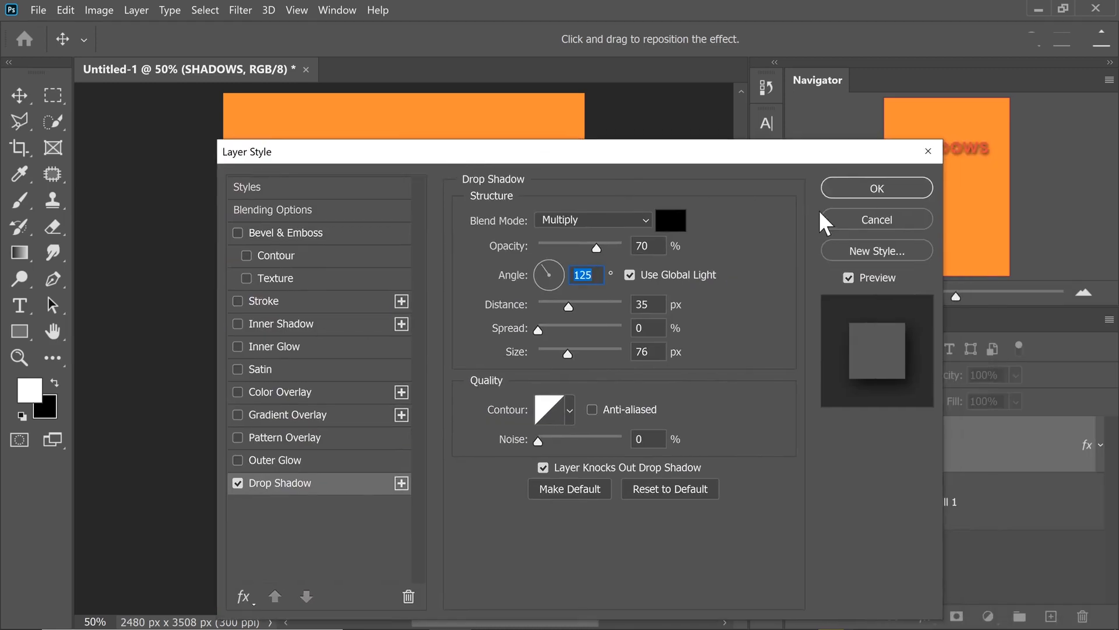
{"action": "key", "text": "Return"}
- Try the SHADOWS layer's opacity at 48%, restore it to 100%, and set its Fill to 0%
{"action": "left_click_drag", "start_coordinate": [946, 383], "coordinate": [925, 383]}
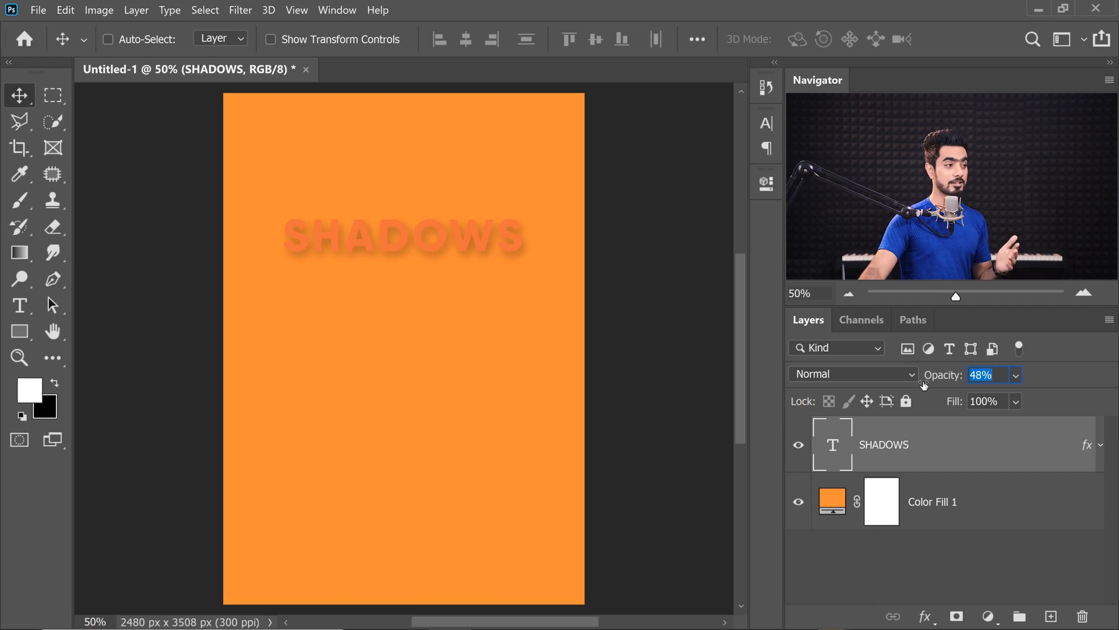
{"action": "type", "text": "100"}
{"action": "key", "text": "Return"}
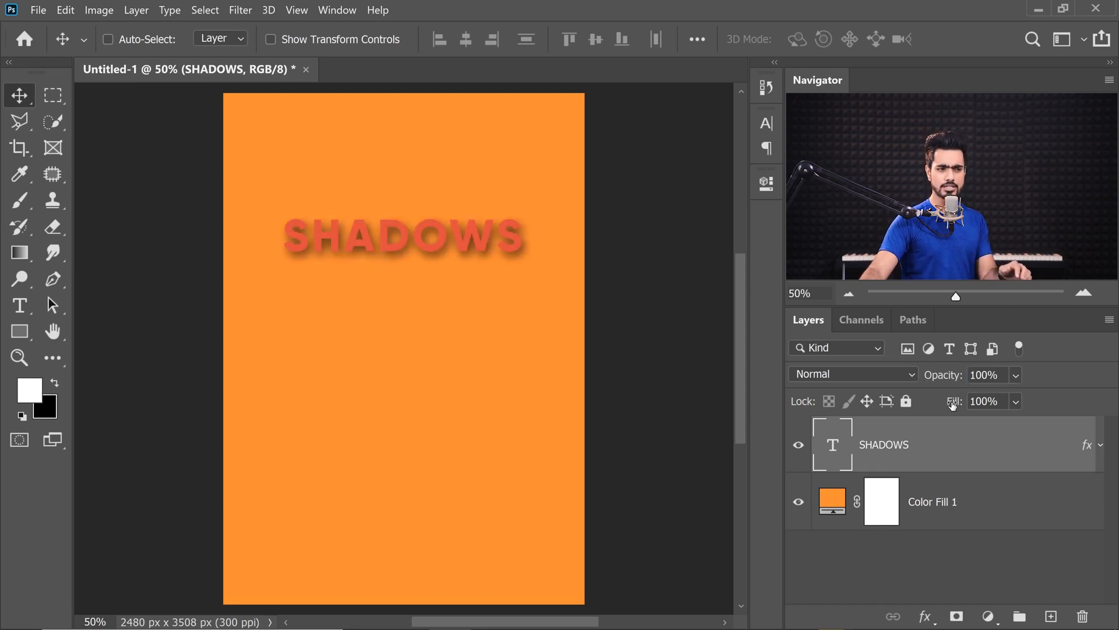
{"action": "left_click_drag", "start_coordinate": [948, 404], "coordinate": [878, 406]}
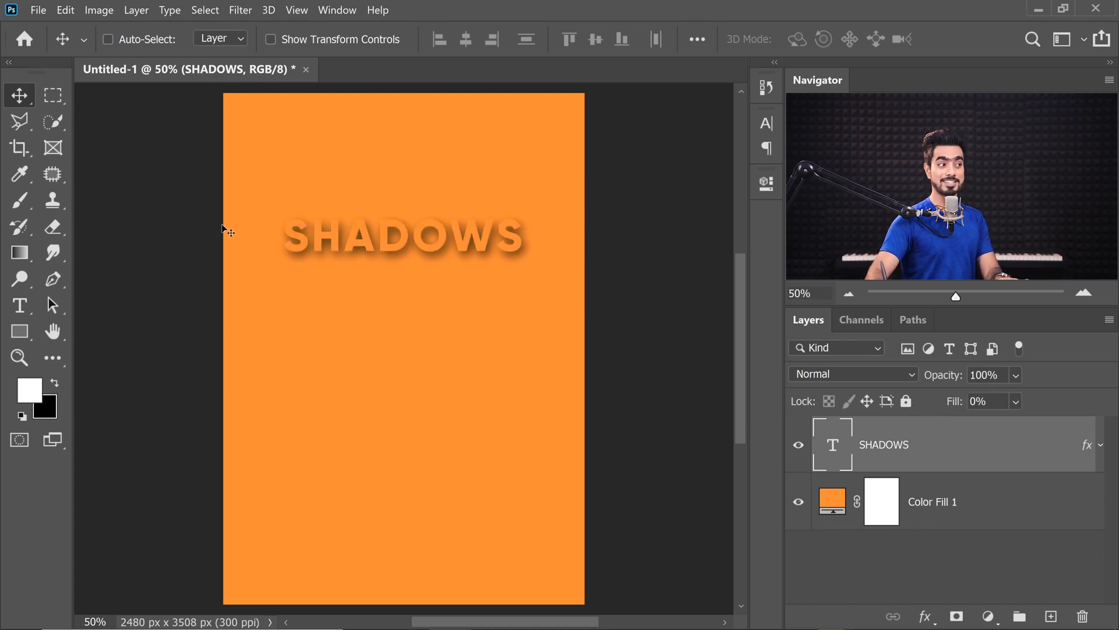
- Change the solid colour fill behind the SHADOWS text from orange to a golden yellow
{"action": "mouse_move", "coordinate": [424, 248]}
{"action": "left_mouse_down"}
{"action": "mouse_move", "coordinate": [434, 219]}
{"action": "mouse_move", "coordinate": [432, 250]}
{"action": "left_mouse_up"}
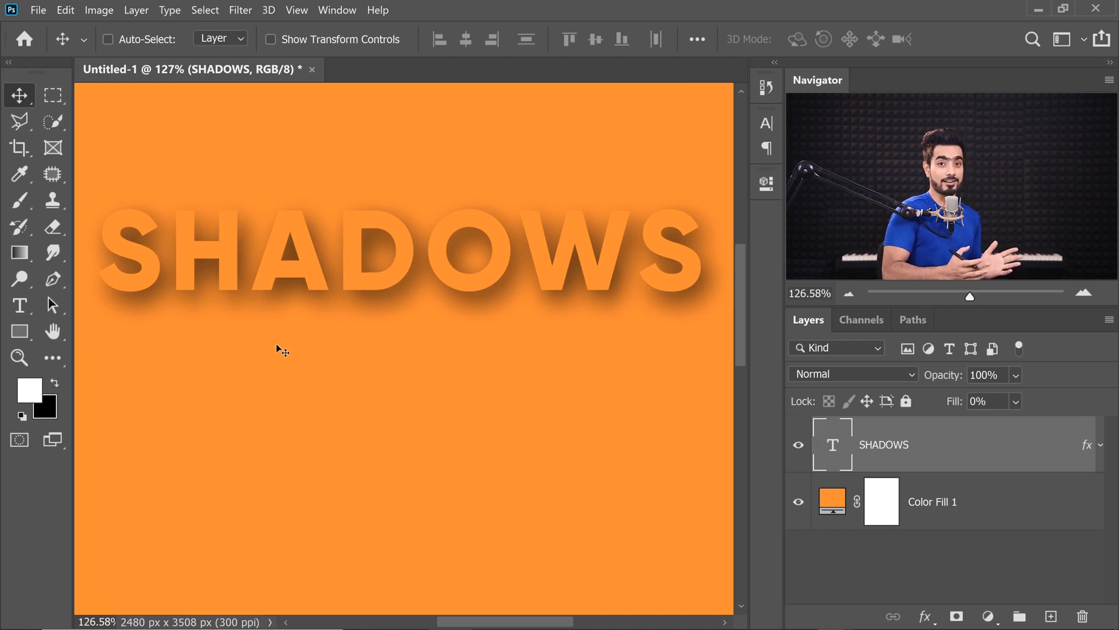
{"action": "double_click", "coordinate": [833, 502]}
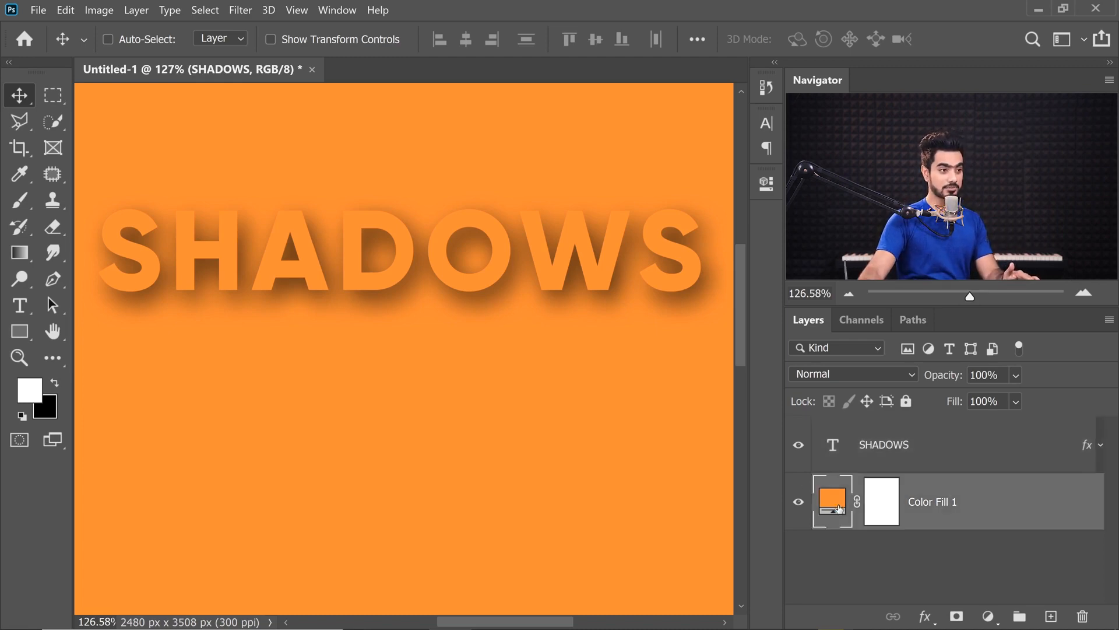
{"action": "left_click", "coordinate": [832, 409]}
{"action": "mouse_move", "coordinate": [832, 409]}
{"action": "left_mouse_down"}
{"action": "mouse_move", "coordinate": [822, 440]}
{"action": "mouse_move", "coordinate": [843, 338]}
{"action": "left_mouse_up"}
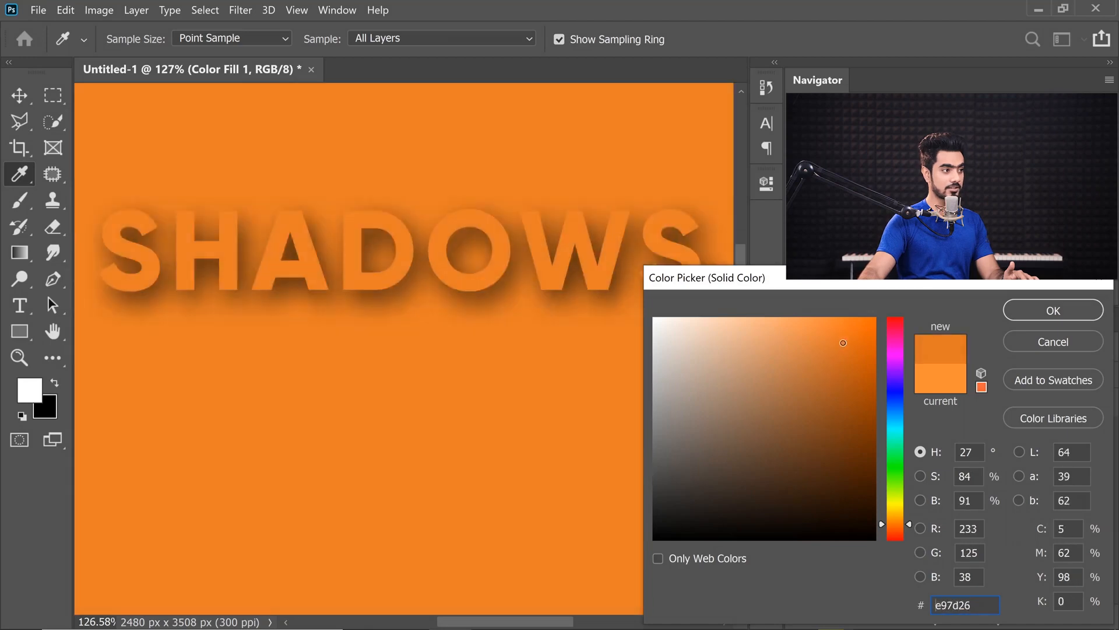
{"action": "left_click_drag", "start_coordinate": [907, 519], "coordinate": [904, 511]}
{"action": "left_click", "coordinate": [1070, 300]}
{"action": "key", "text": "v"}
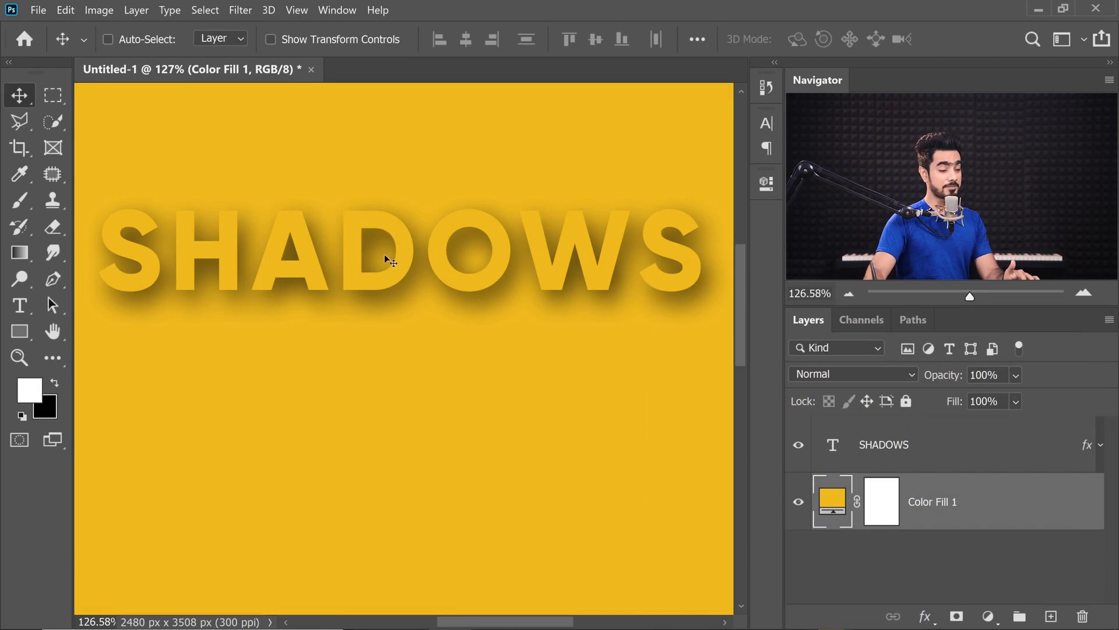
- Reposition the SHADOWS text's drop shadow to an angle of 134° and a distance of 67 px, and apply the layer style
{"action": "left_click", "coordinate": [989, 446]}
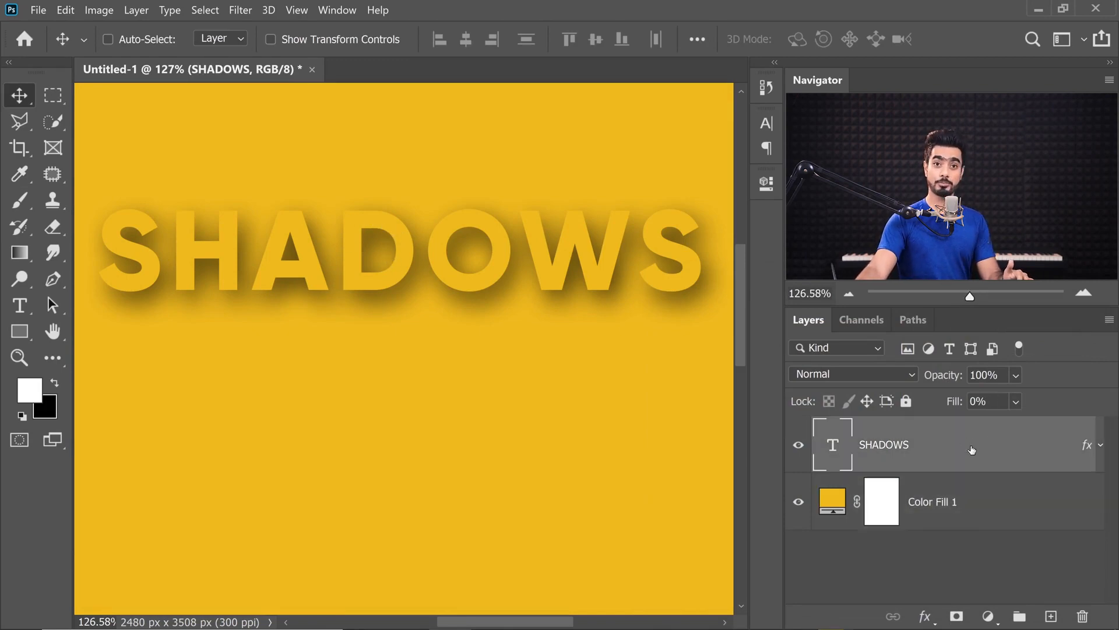
{"action": "right_click", "coordinate": [1004, 443]}
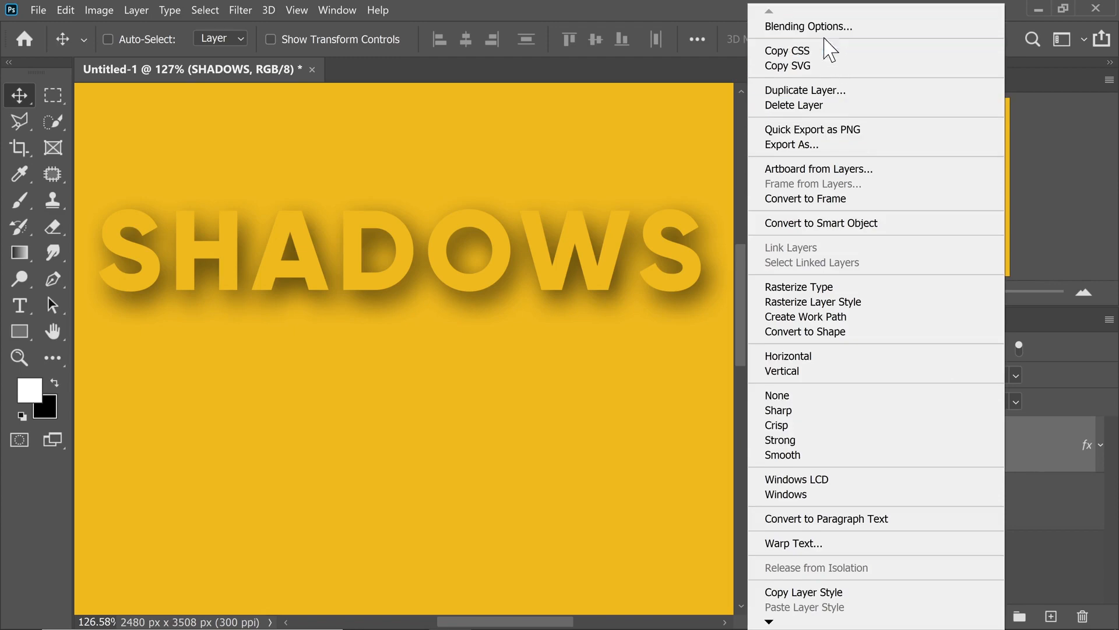
{"action": "left_click", "coordinate": [831, 28]}
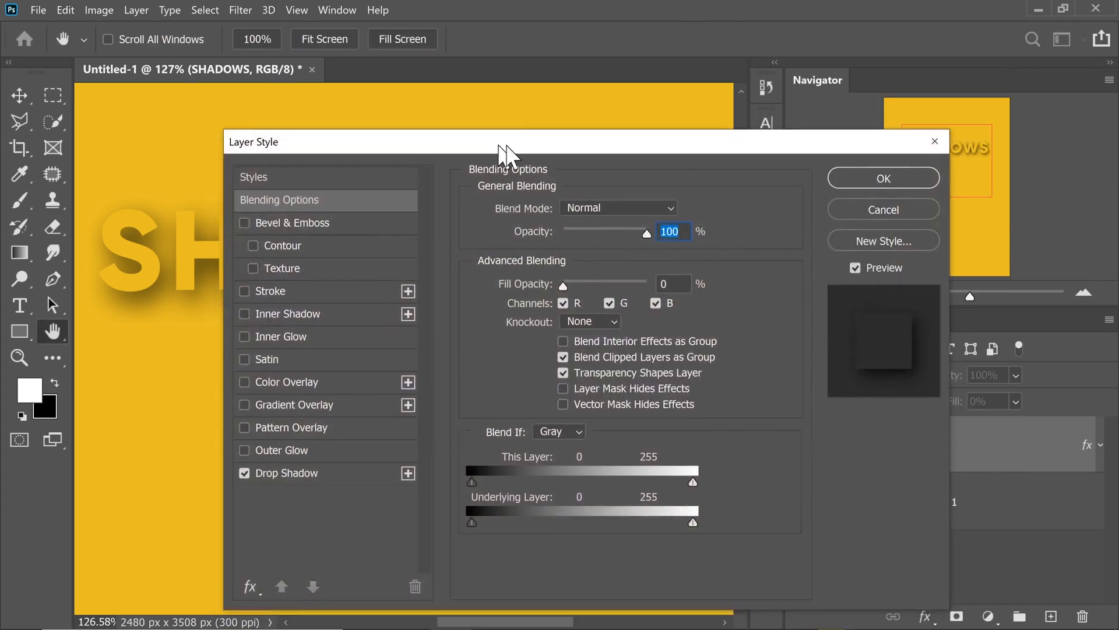
{"action": "left_click_drag", "start_coordinate": [502, 153], "coordinate": [818, 185]}
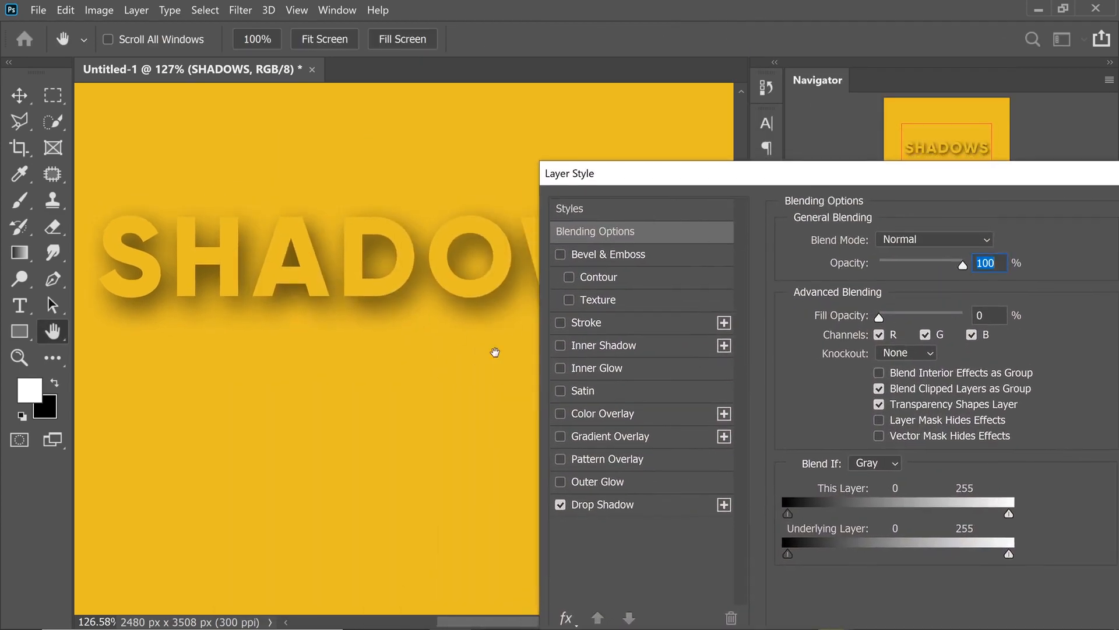
{"action": "left_click", "coordinate": [612, 505]}
{"action": "left_click_drag", "start_coordinate": [418, 327], "coordinate": [397, 306]}
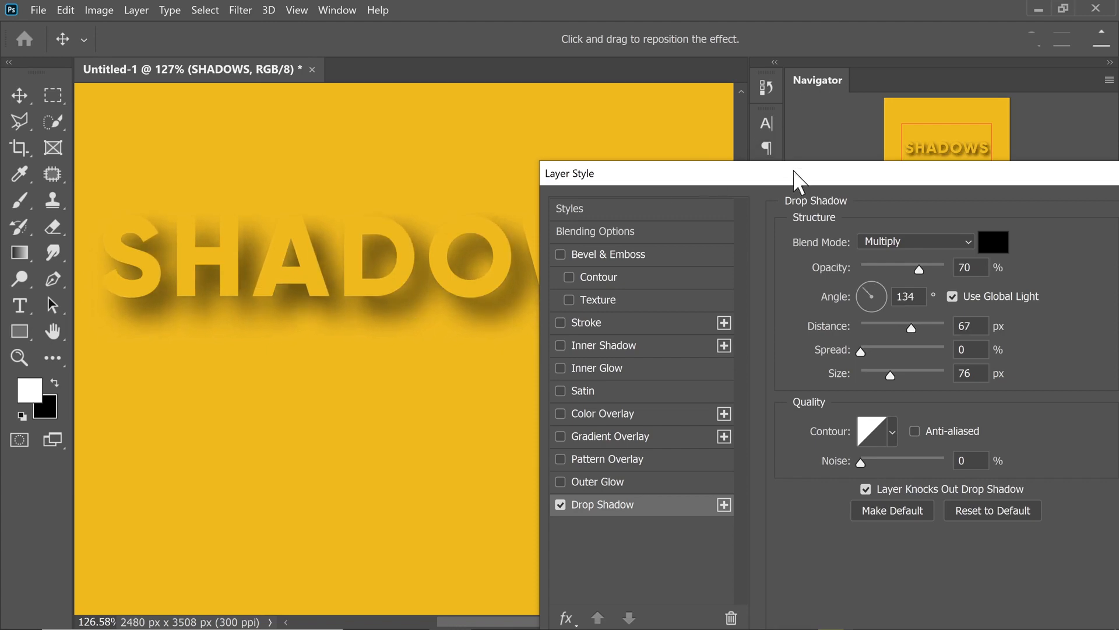
{"action": "left_click_drag", "start_coordinate": [795, 170], "coordinate": [419, 161]}
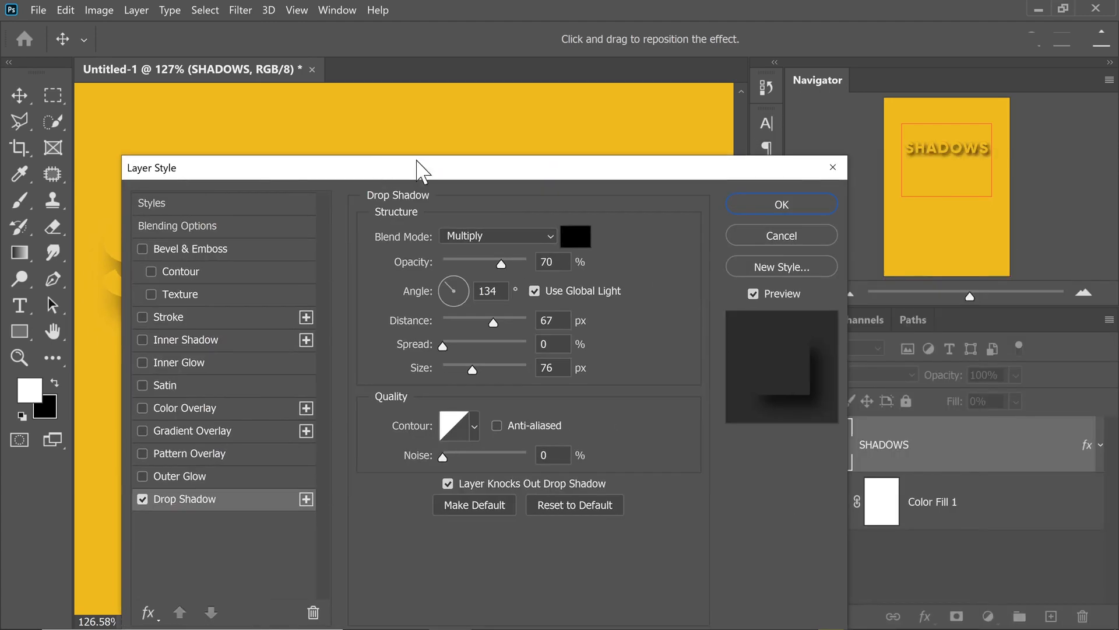
{"action": "left_click", "coordinate": [798, 204]}
{"action": "key", "text": "ctrl+0"}
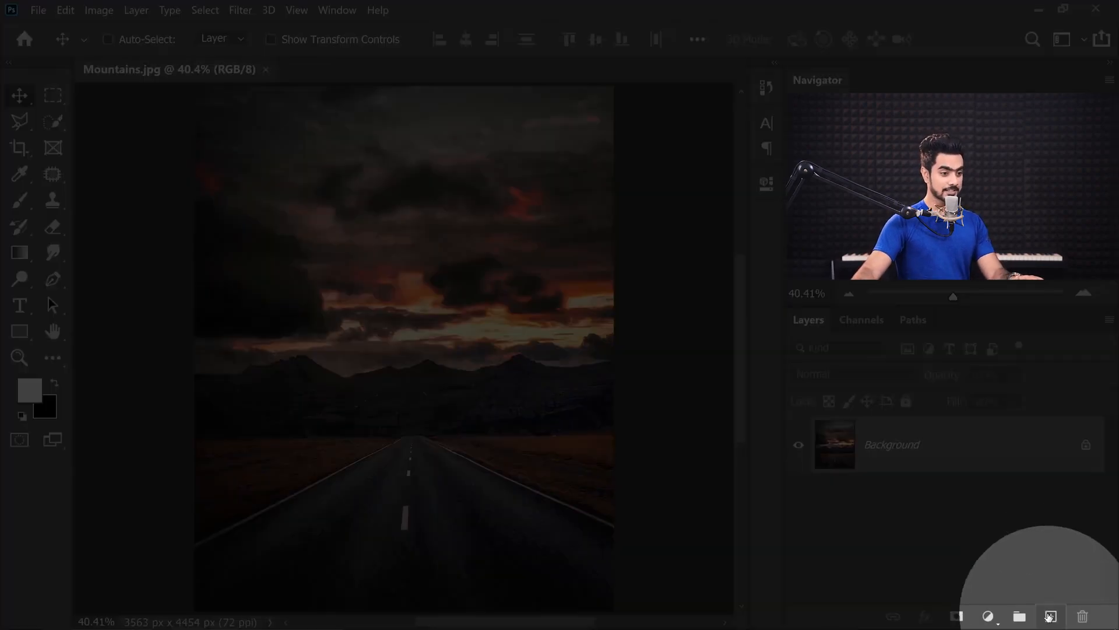
- Add a new layer above the mountain photo and sample an orange from the sunset sky as the brush colour
{"action": "left_click", "coordinate": [1050, 615]}
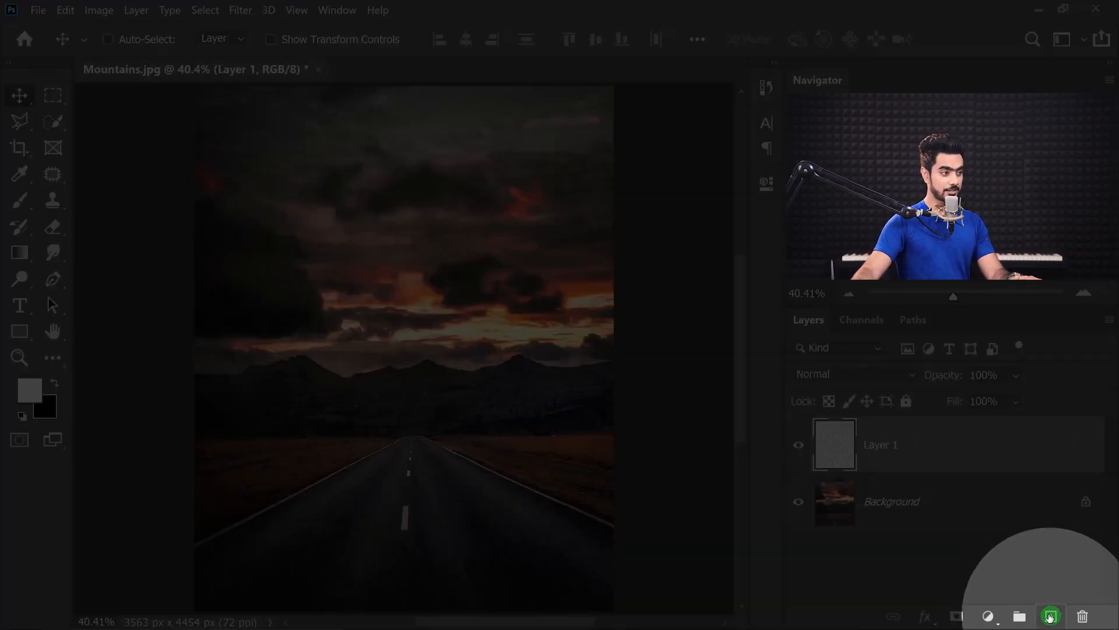
{"action": "left_click", "coordinate": [20, 201]}
{"action": "scroll", "coordinate": [425, 309], "scroll_direction": "up", "scroll_amount": 6}
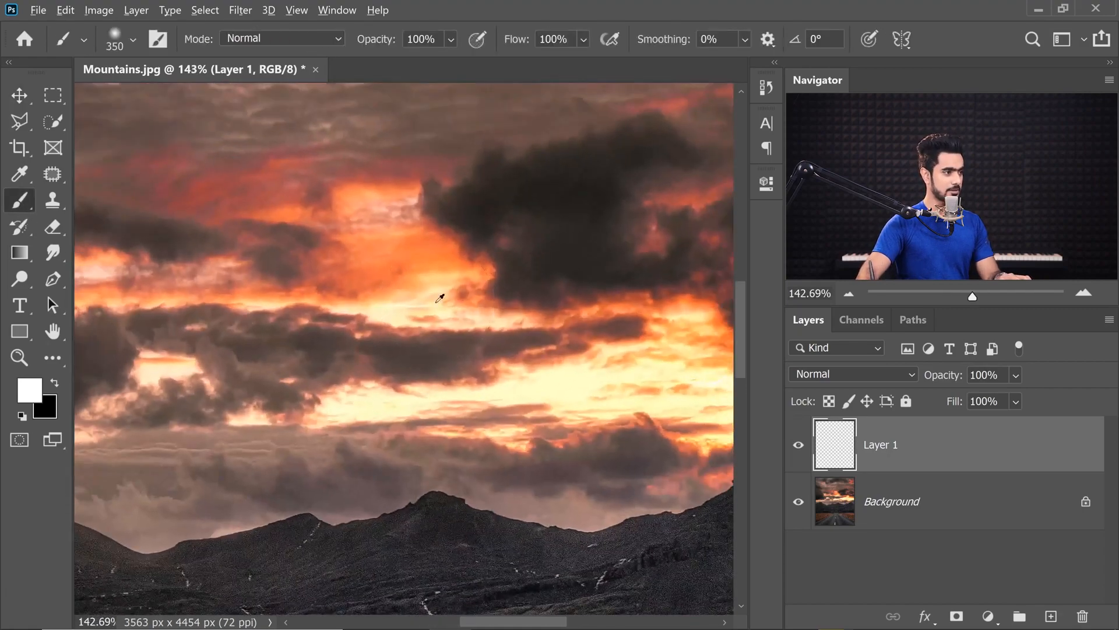
{"action": "left_click", "coordinate": [428, 269], "text": "alt"}
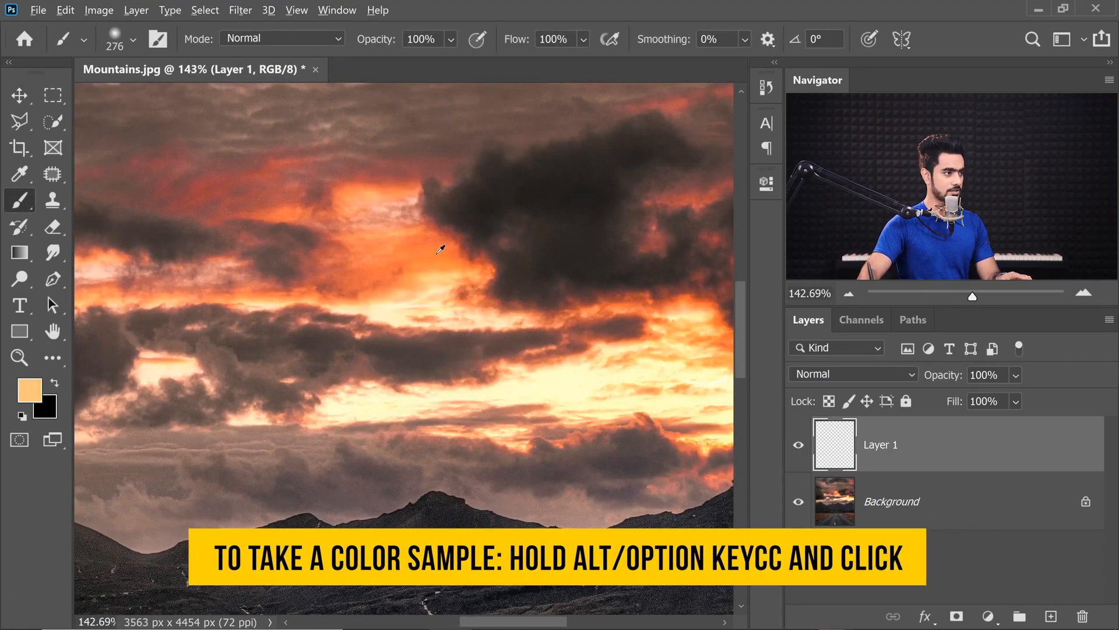
{"action": "left_click", "coordinate": [438, 263], "text": "alt"}
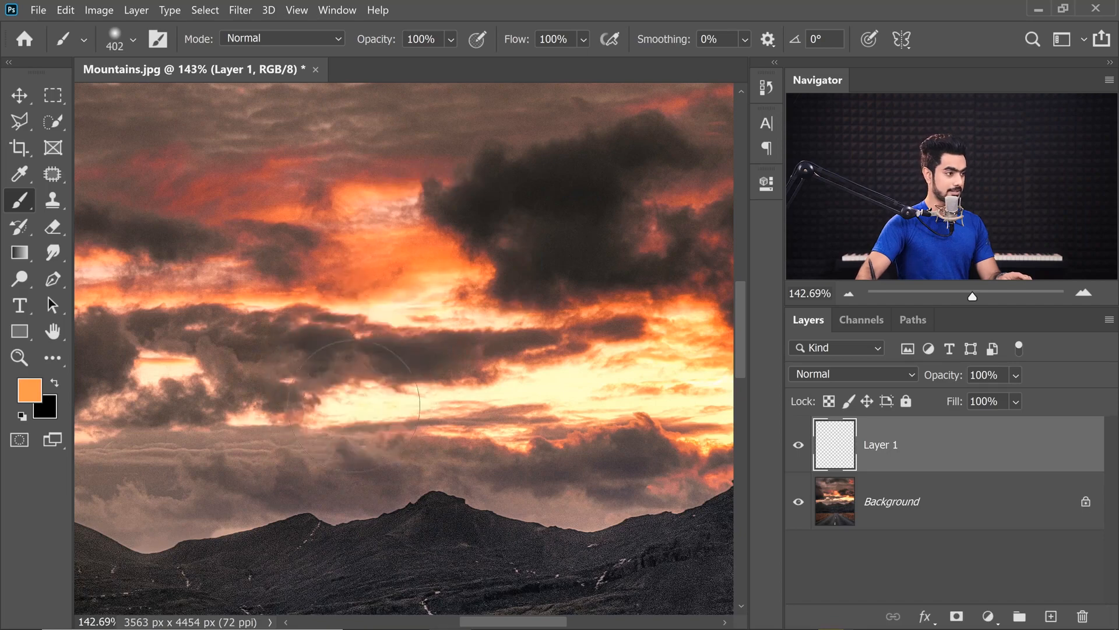
- Paint a soft orange glow in the sky just above the mountains with a brush of size 488
{"action": "left_click", "coordinate": [361, 409]}
{"action": "left_click", "coordinate": [358, 407]}
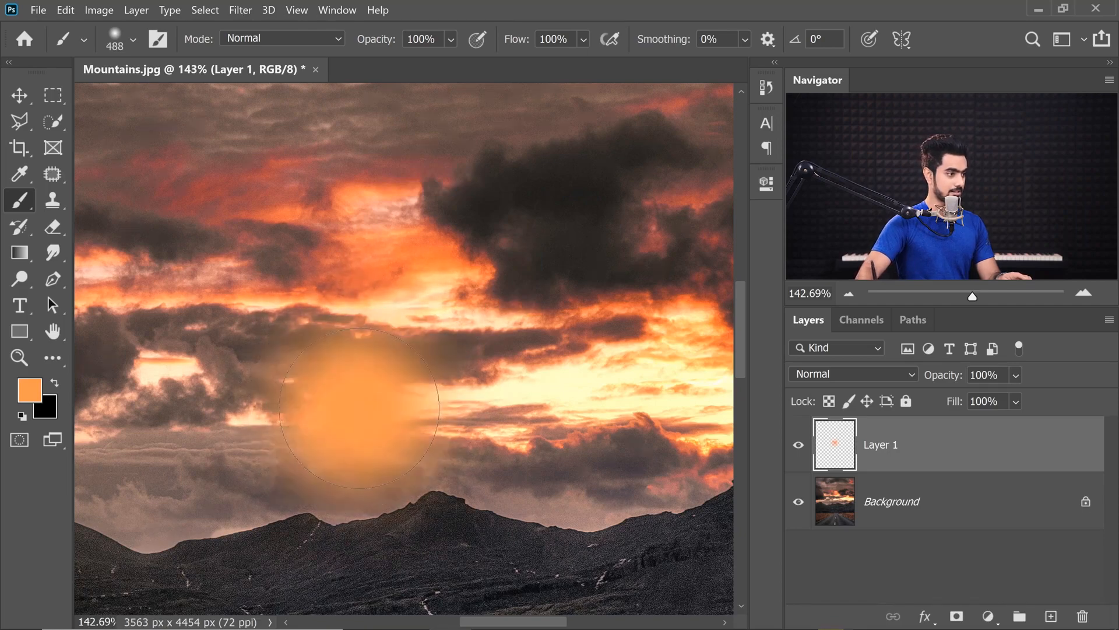
{"action": "mouse_move", "coordinate": [421, 385]}
{"action": "left_mouse_down"}
{"action": "mouse_move", "coordinate": [406, 408]}
{"action": "mouse_move", "coordinate": [396, 391]}
{"action": "left_mouse_up"}
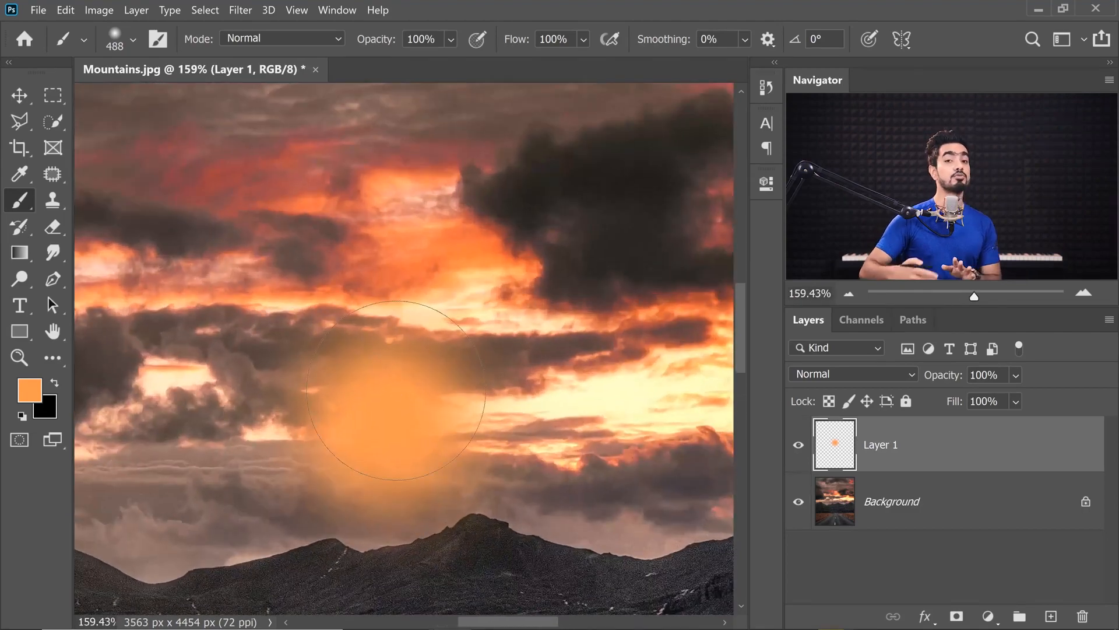
- Set the glow layer's blend mode to Color Dodge and turn off Transparency Shapes Layer in its blending options
{"action": "left_click", "coordinate": [823, 372]}
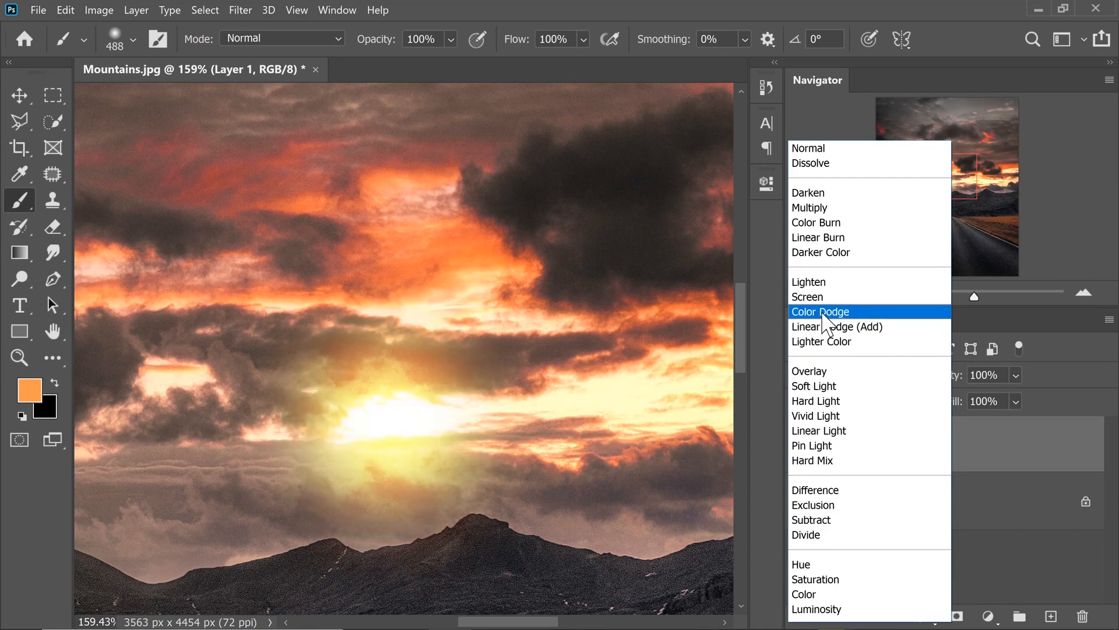
{"action": "left_click", "coordinate": [824, 313]}
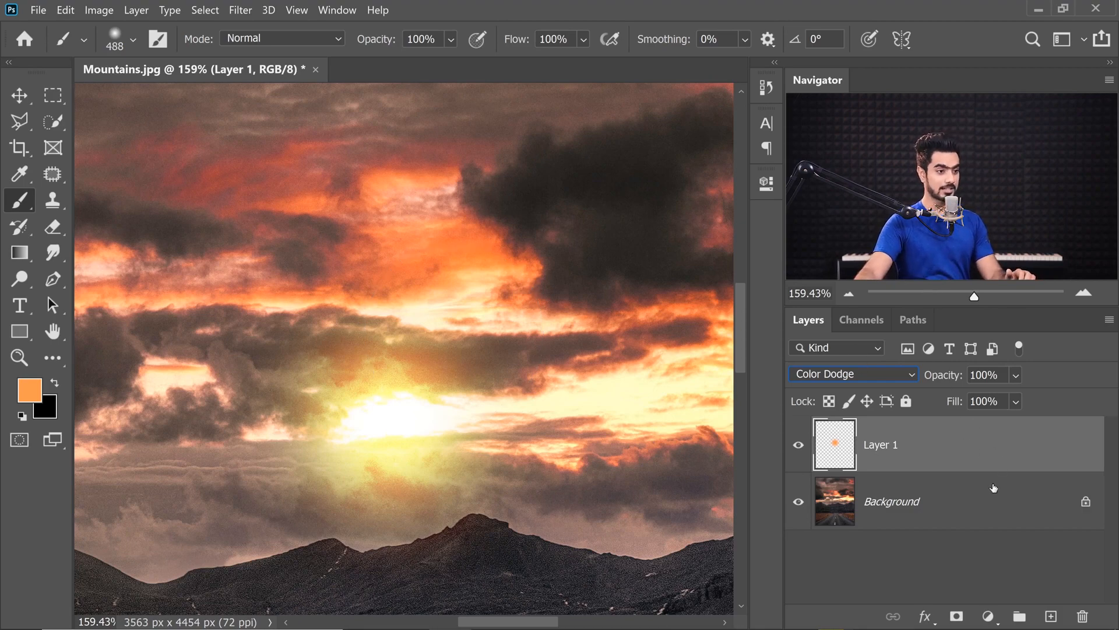
{"action": "double_click", "coordinate": [956, 446]}
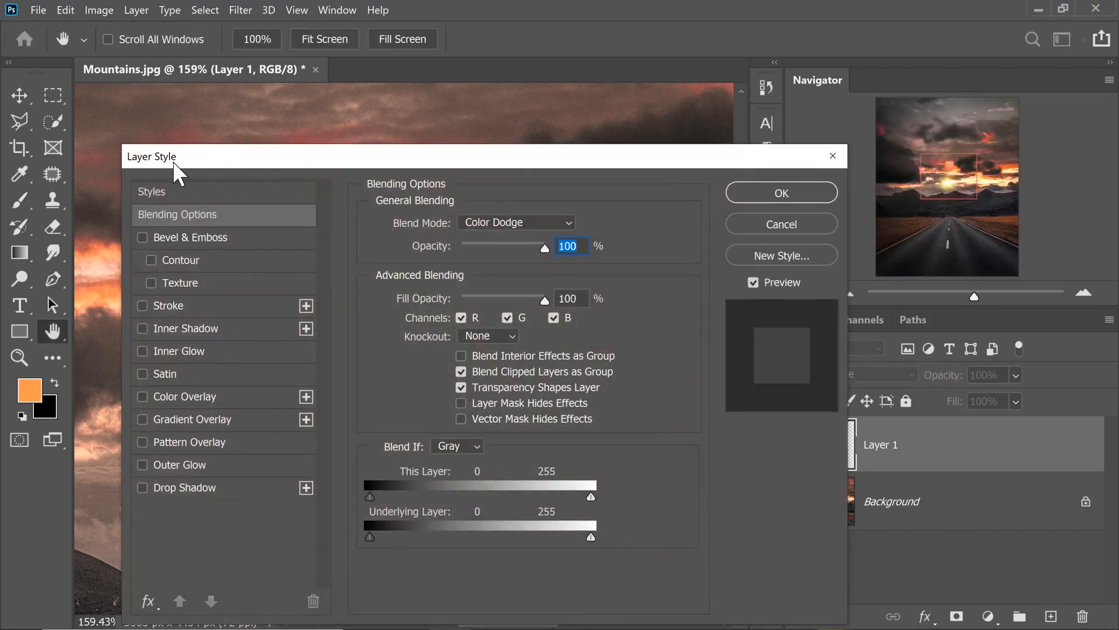
{"action": "left_click_drag", "start_coordinate": [216, 162], "coordinate": [559, 101]}
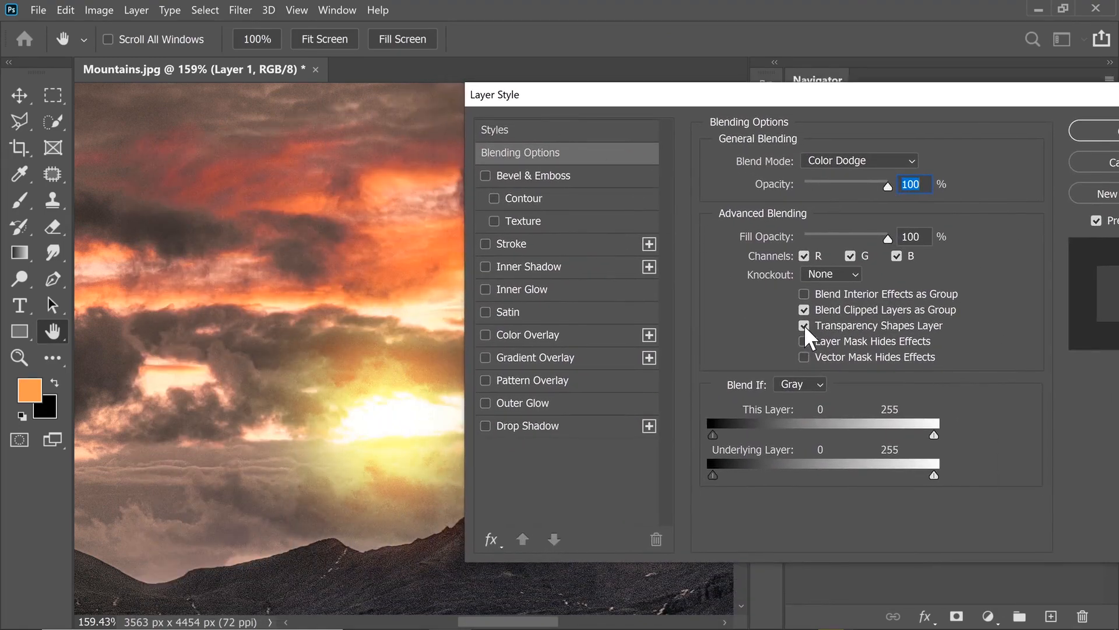
{"action": "left_click", "coordinate": [804, 324]}
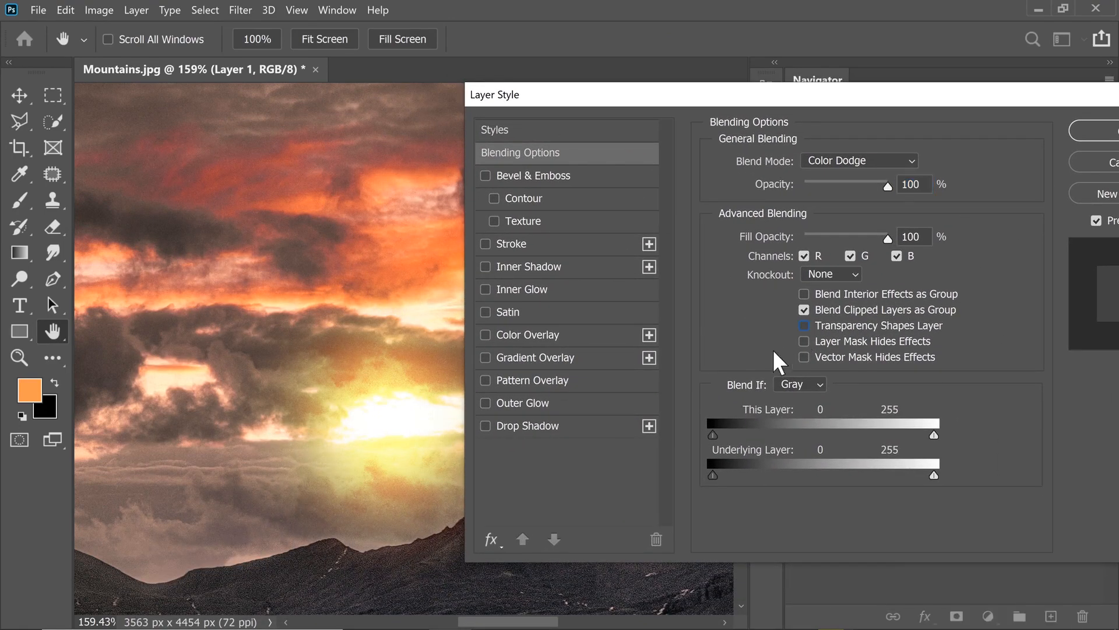
{"action": "left_click_drag", "start_coordinate": [862, 105], "coordinate": [638, 117]}
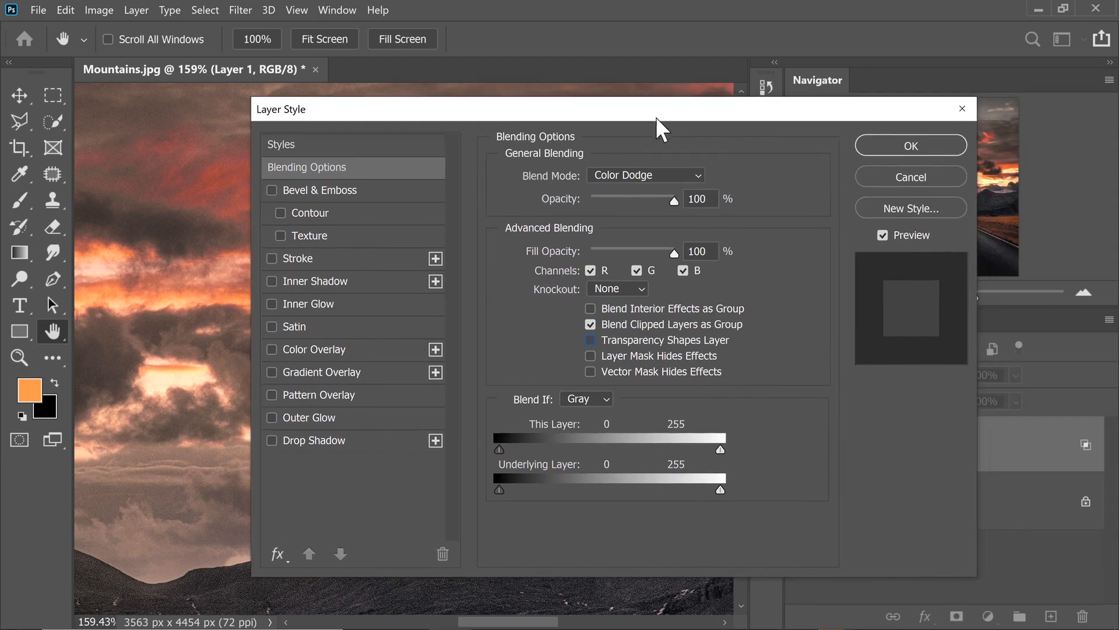
{"action": "left_click", "coordinate": [921, 142]}
- Flatten the orange glow vertically with a free transform and apply it
{"action": "key", "text": "b"}
{"action": "key", "text": "ctrl+t"}
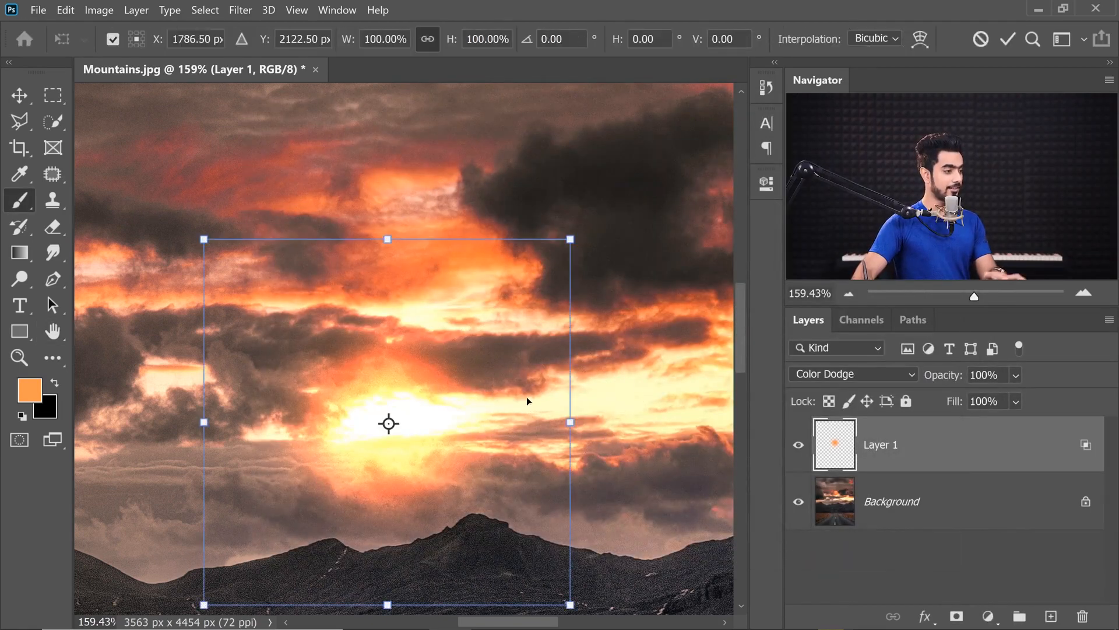
{"action": "left_click_drag", "start_coordinate": [388, 239], "coordinate": [388, 301]}
{"action": "left_click_drag", "start_coordinate": [563, 421], "coordinate": [535, 426]}
{"action": "key", "text": "Return"}
{"action": "key", "text": "b"}
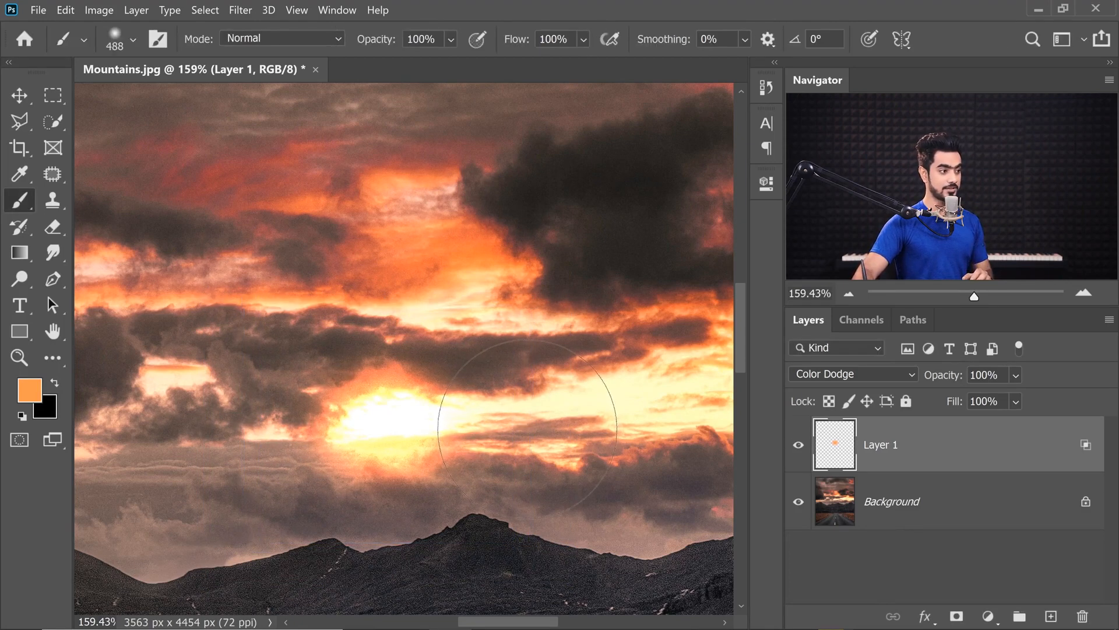
- Enlarge the orange glow proportionally to 157.58% with a free transform
{"action": "left_click_drag", "start_coordinate": [936, 379], "coordinate": [960, 408]}
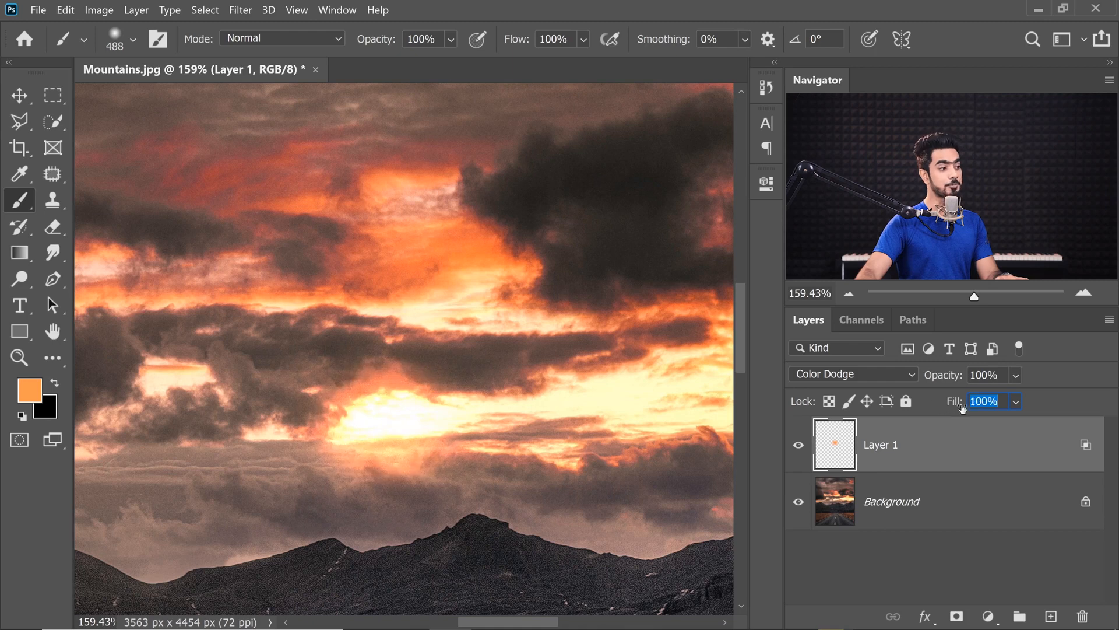
{"action": "key", "text": "ctrl+t"}
{"action": "mouse_move", "coordinate": [531, 301]}
{"action": "left_mouse_down"}
{"action": "mouse_move", "coordinate": [594, 227]}
{"action": "mouse_move", "coordinate": [612, 230]}
{"action": "left_mouse_up"}
{"action": "key", "text": "Return"}
{"action": "key", "text": "b"}
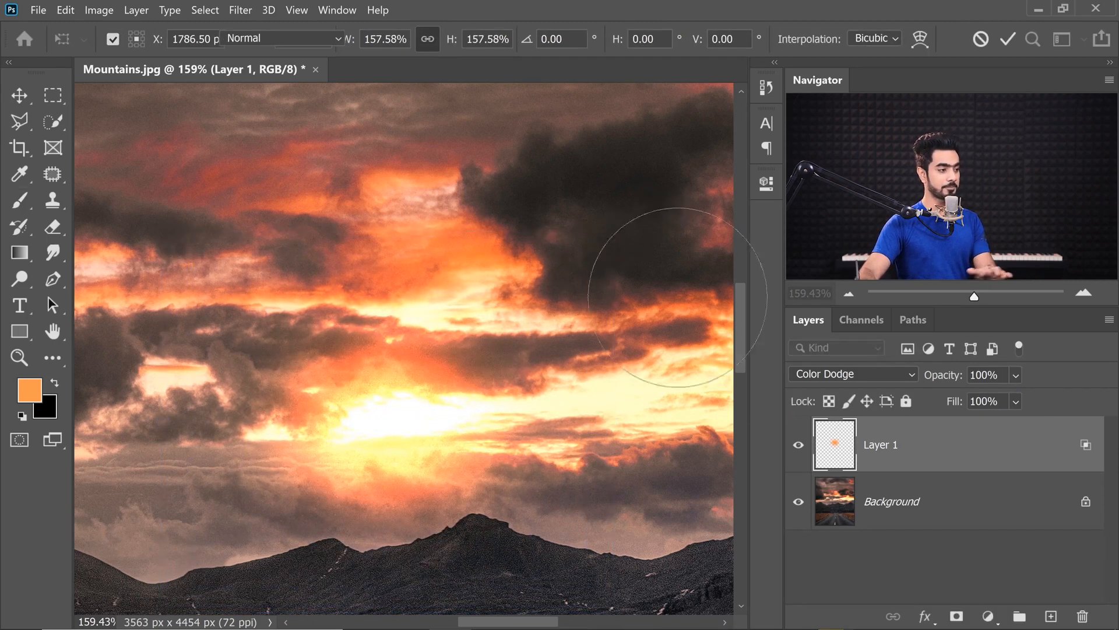
- Reduce the glow layer's fill to 64% and compare the image with the layer hidden and shown
{"action": "left_click_drag", "start_coordinate": [930, 377], "coordinate": [939, 411]}
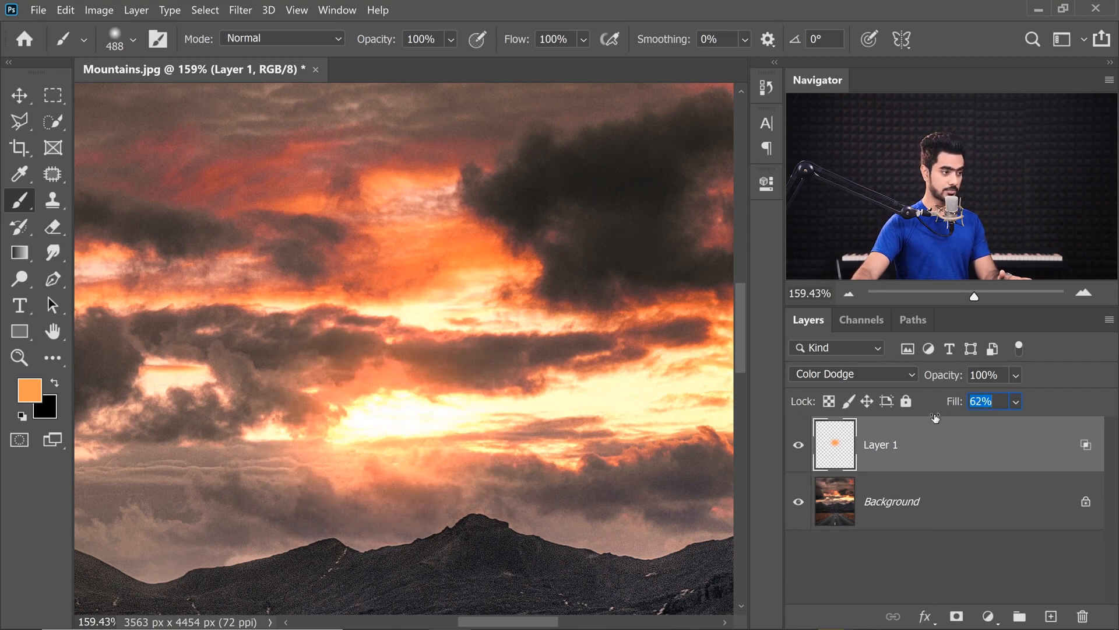
{"action": "key", "text": "ctrl+0"}
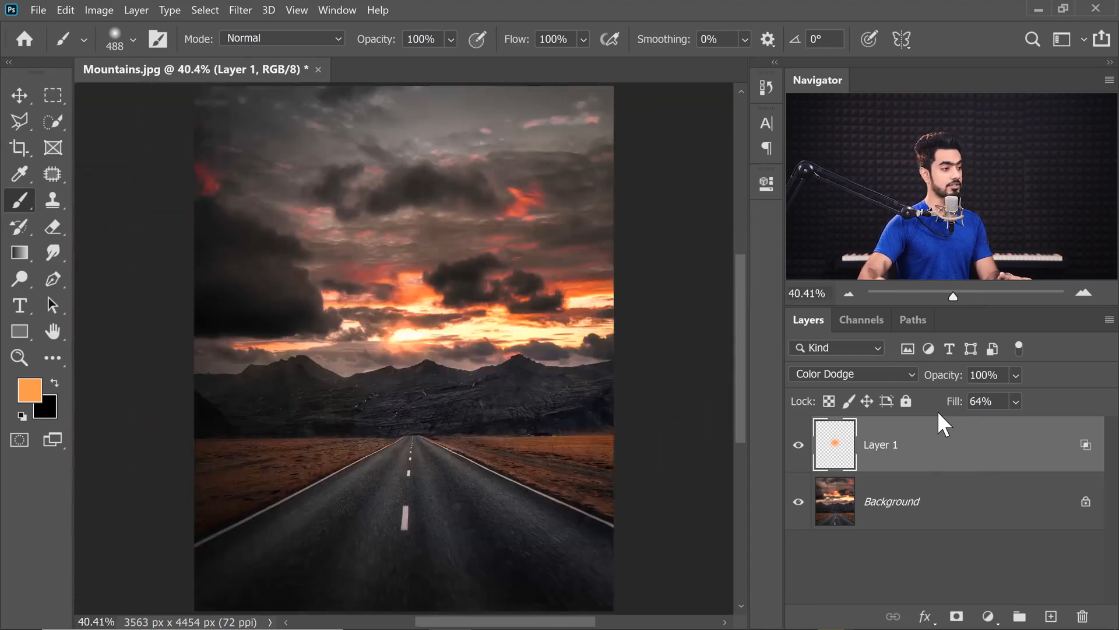
{"action": "left_click", "coordinate": [799, 449]}
{"action": "left_click", "coordinate": [799, 450]}
{"action": "left_click", "coordinate": [798, 450]}
{"action": "left_click", "coordinate": [796, 451]}
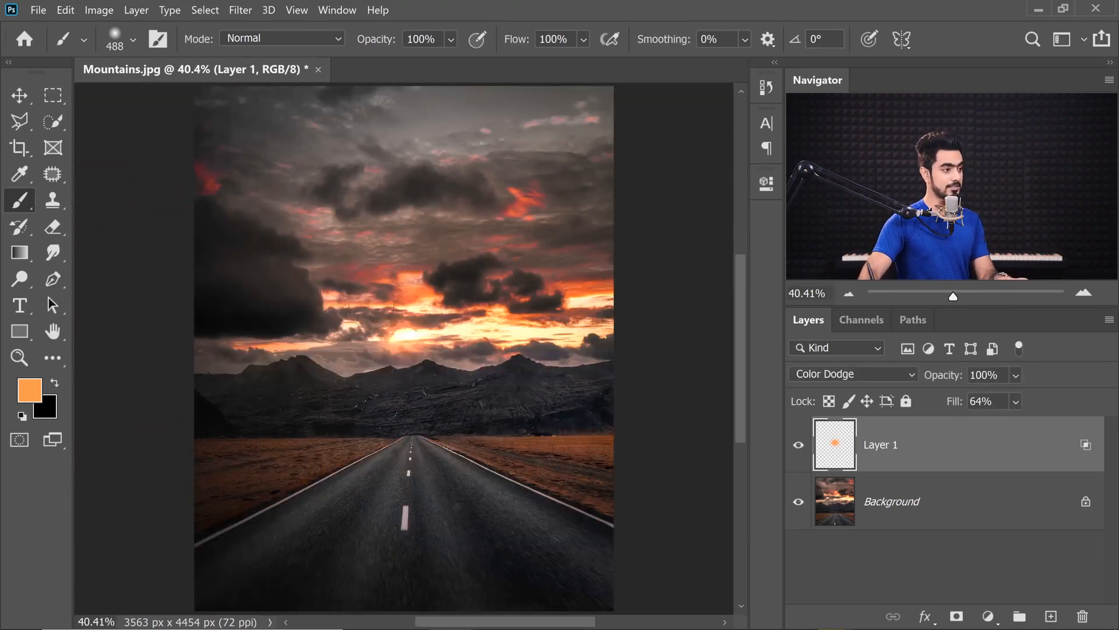
- Add another new layer, sample a pale yellow from the bright sky, and enlarge the soft brush to size 628
{"action": "left_click_drag", "start_coordinate": [401, 343], "coordinate": [434, 333]}
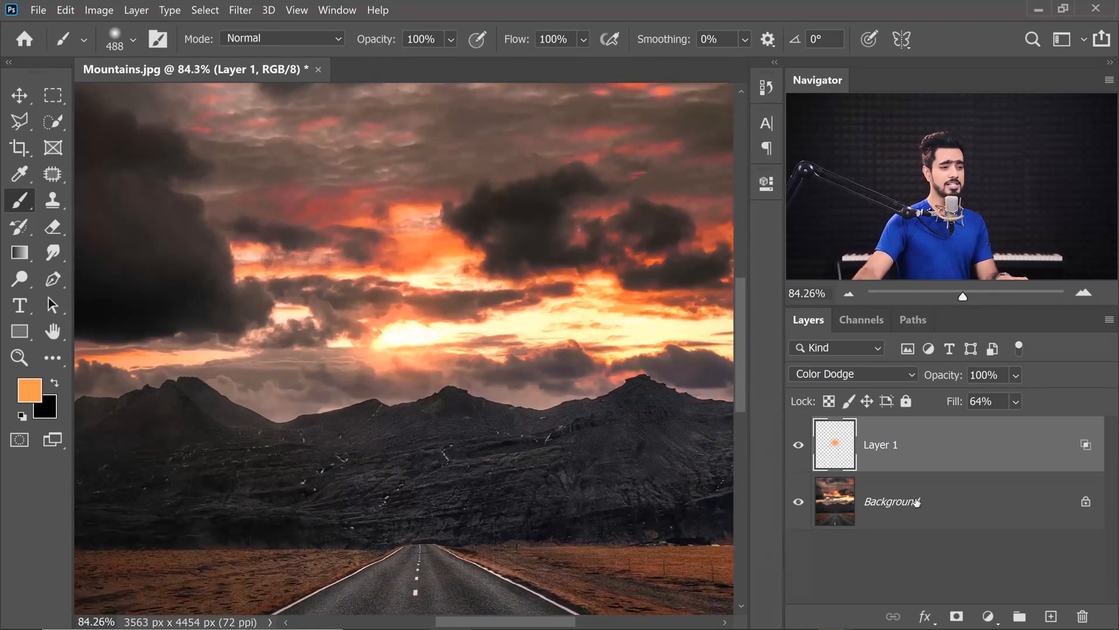
{"action": "left_click", "coordinate": [1051, 617]}
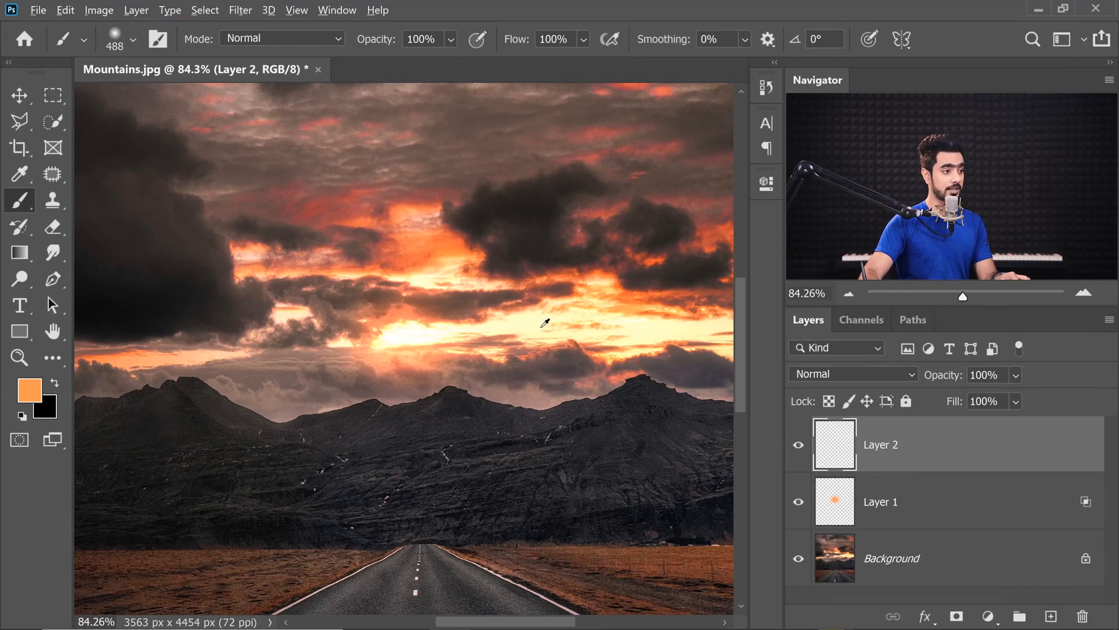
{"action": "left_click_drag", "start_coordinate": [430, 274], "coordinate": [429, 284]}
{"action": "left_click_drag", "start_coordinate": [403, 341], "coordinate": [462, 355]}
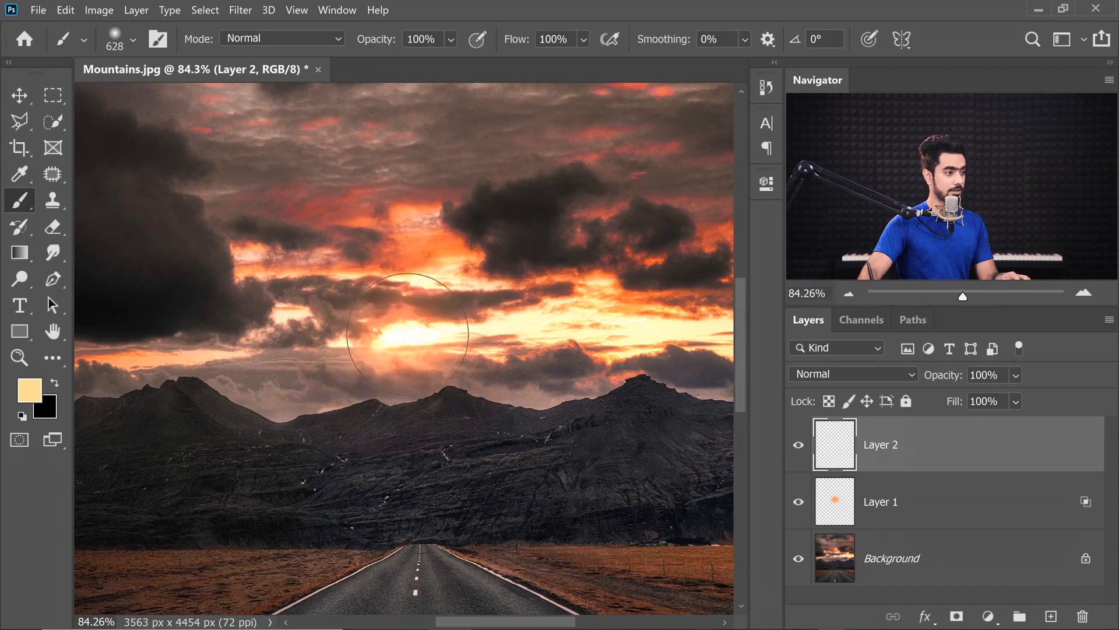
- Dab a soft pale yellow glow over the sun and set its layer's blend mode to Screen
{"action": "left_click", "coordinate": [396, 338]}
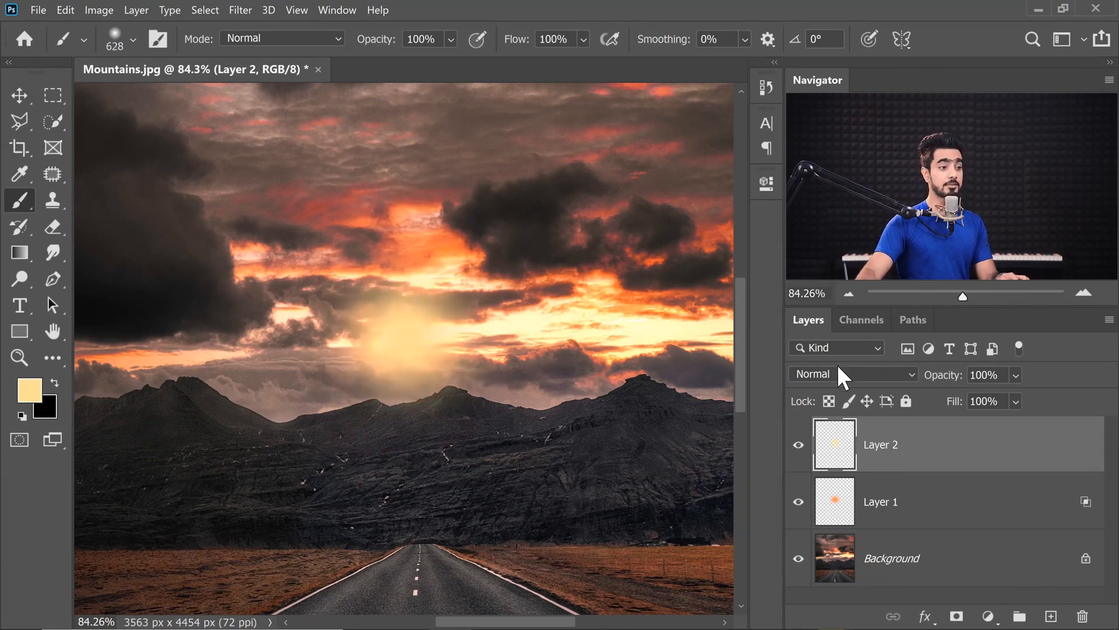
{"action": "left_click", "coordinate": [836, 366]}
{"action": "left_click", "coordinate": [803, 295]}
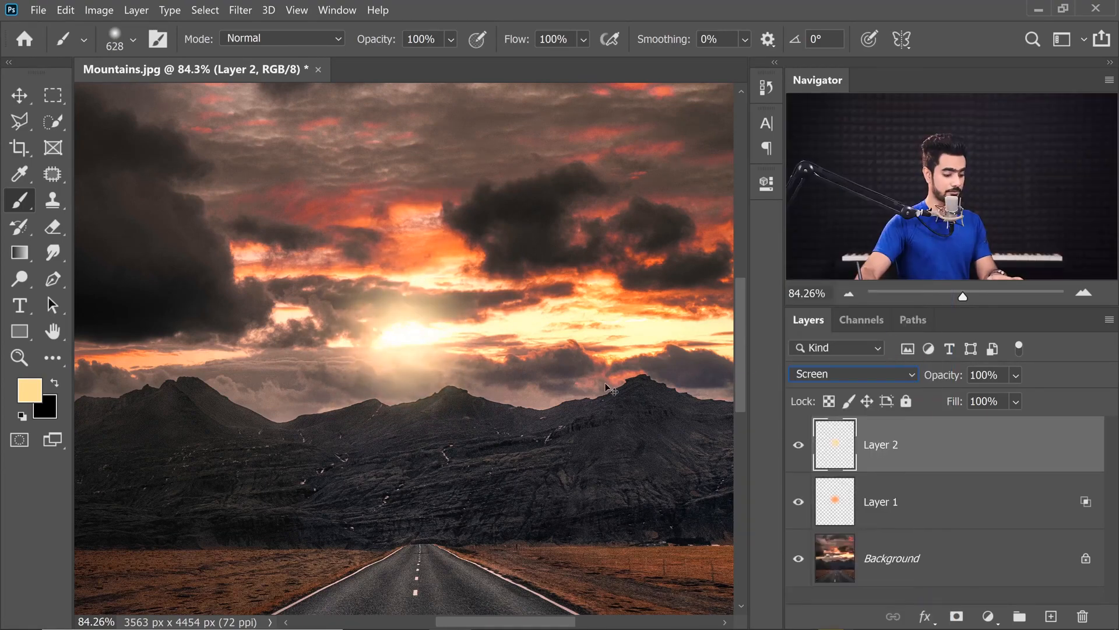
- Enlarge the pale yellow glow slightly with a free transform and check the sun area from farther and closer
{"action": "key", "text": "ctrl+t"}
{"action": "mouse_move", "coordinate": [533, 213]}
{"action": "left_mouse_down"}
{"action": "mouse_move", "coordinate": [549, 192]}
{"action": "mouse_move", "coordinate": [535, 205]}
{"action": "left_mouse_up"}
{"action": "key", "text": "Return"}
{"action": "key", "text": "b"}
{"action": "scroll", "coordinate": [513, 238], "scroll_direction": "down", "scroll_amount": 4}
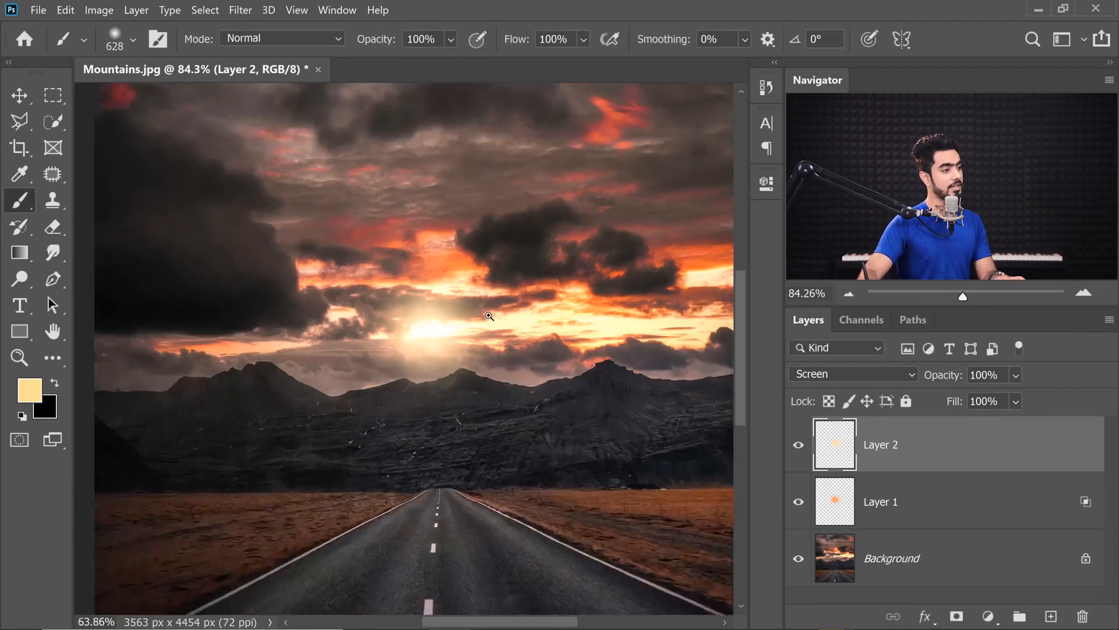
{"action": "scroll", "coordinate": [523, 274], "scroll_direction": "up", "scroll_amount": 4}
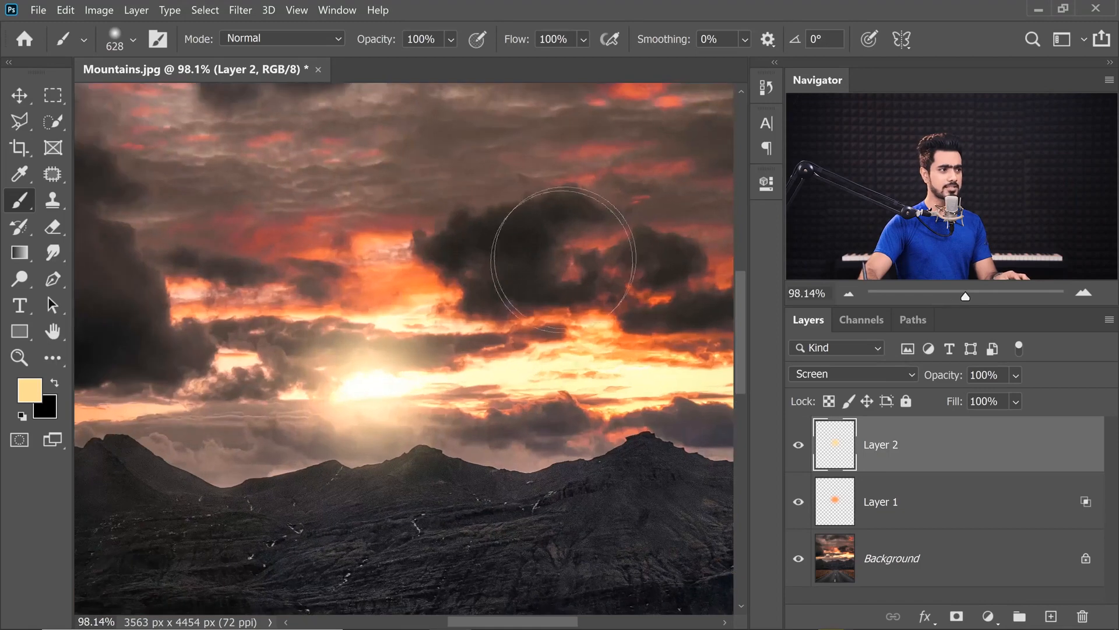
- Sample orange from the bright clouds and shift the foreground colour to the saturated red fe332e
{"action": "left_click", "coordinate": [326, 248], "text": "alt"}
{"action": "left_click", "coordinate": [401, 277], "text": "alt"}
{"action": "left_click", "coordinate": [295, 242], "text": "alt"}
{"action": "left_click_drag", "start_coordinate": [291, 247], "coordinate": [324, 255]}
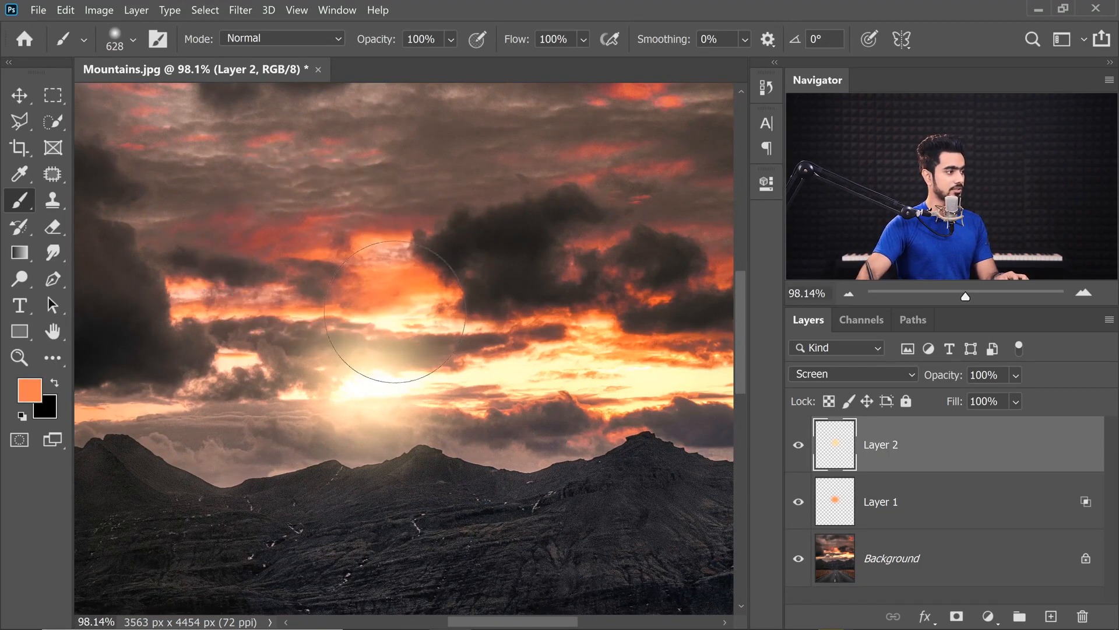
{"action": "left_click", "coordinate": [34, 390]}
{"action": "left_click", "coordinate": [896, 538]}
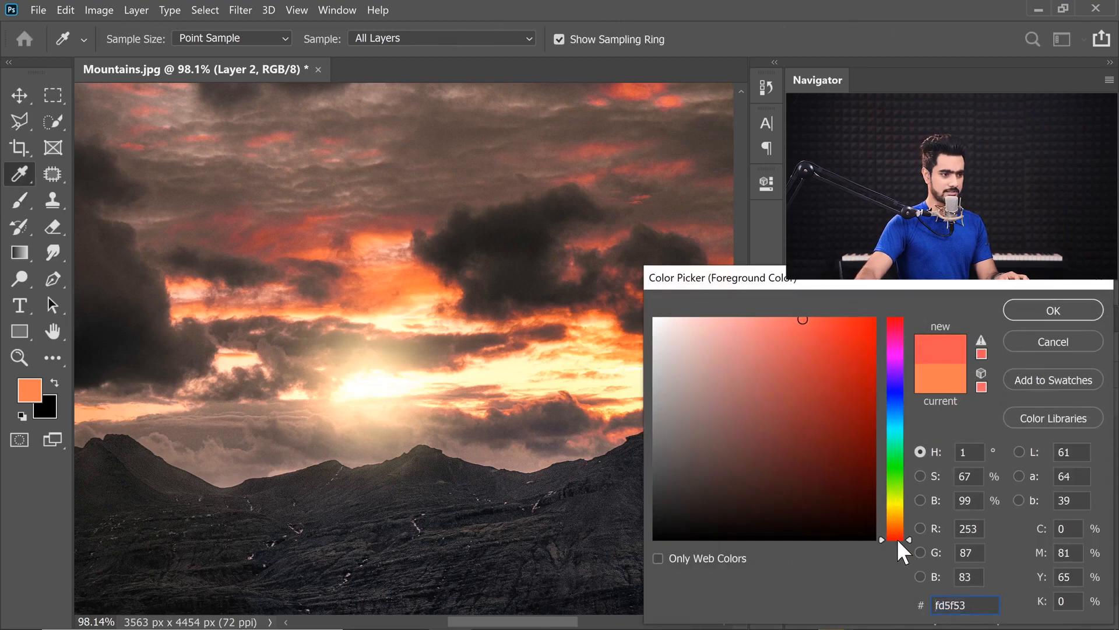
{"action": "left_click", "coordinate": [836, 318]}
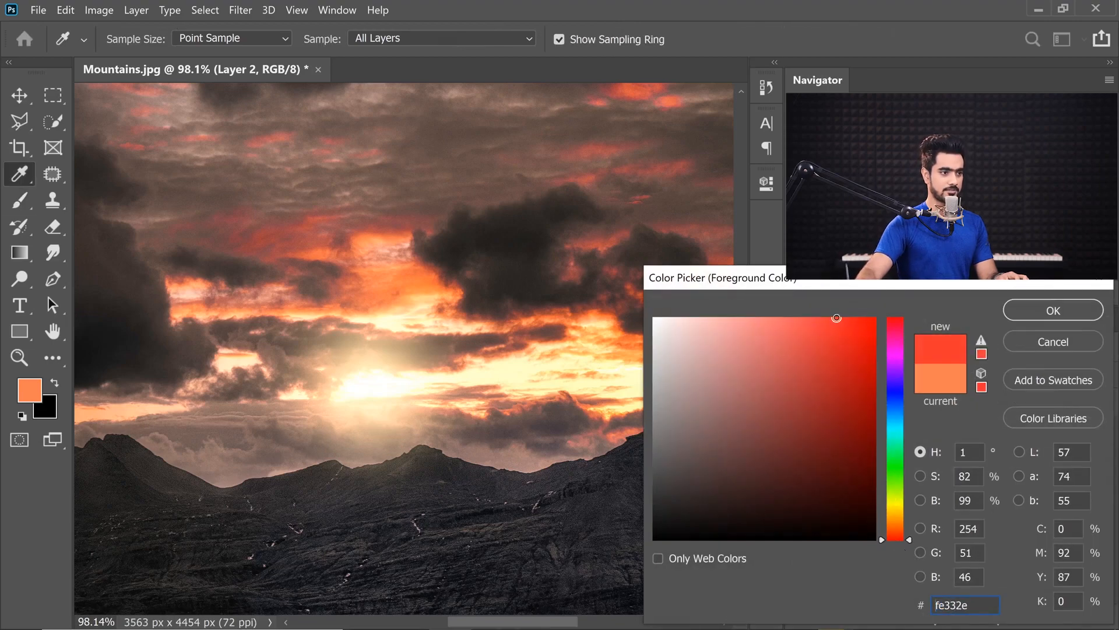
{"action": "left_click", "coordinate": [1044, 312]}
- On a new layer, dab a very large soft red glow over the sun and set its blend mode to Screen
{"action": "mouse_move", "coordinate": [390, 402]}
{"action": "left_mouse_down", "text": "alt"}
{"action": "mouse_move", "coordinate": [632, 441]}
{"action": "mouse_move", "coordinate": [422, 389]}
{"action": "mouse_move", "coordinate": [434, 390]}
{"action": "left_mouse_up", "text": "alt"}
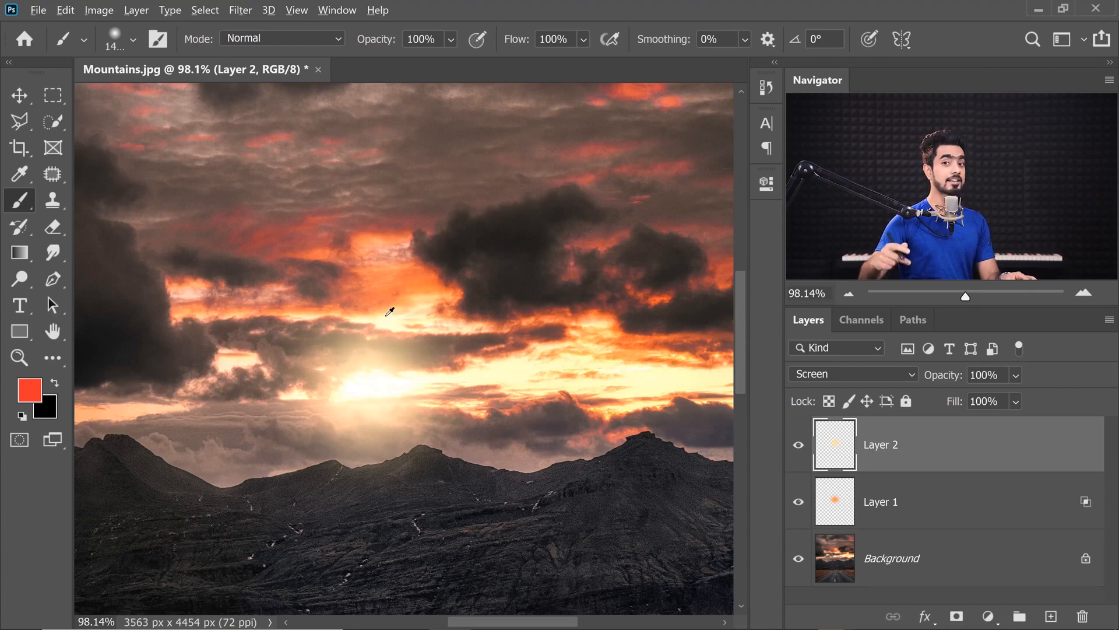
{"action": "mouse_move", "coordinate": [472, 299]}
{"action": "left_mouse_down"}
{"action": "mouse_move", "coordinate": [453, 312]}
{"action": "mouse_move", "coordinate": [507, 312]}
{"action": "left_mouse_up"}
{"action": "mouse_move", "coordinate": [649, 310]}
{"action": "left_mouse_down"}
{"action": "mouse_move", "coordinate": [687, 329]}
{"action": "mouse_move", "coordinate": [410, 285]}
{"action": "mouse_move", "coordinate": [355, 288]}
{"action": "mouse_move", "coordinate": [358, 318]}
{"action": "mouse_move", "coordinate": [362, 187]}
{"action": "left_mouse_up"}
{"action": "mouse_move", "coordinate": [384, 39]}
{"action": "left_mouse_down"}
{"action": "mouse_move", "coordinate": [377, 466]}
{"action": "mouse_move", "coordinate": [399, 231]}
{"action": "mouse_move", "coordinate": [342, 141]}
{"action": "mouse_move", "coordinate": [312, 150]}
{"action": "left_mouse_up"}
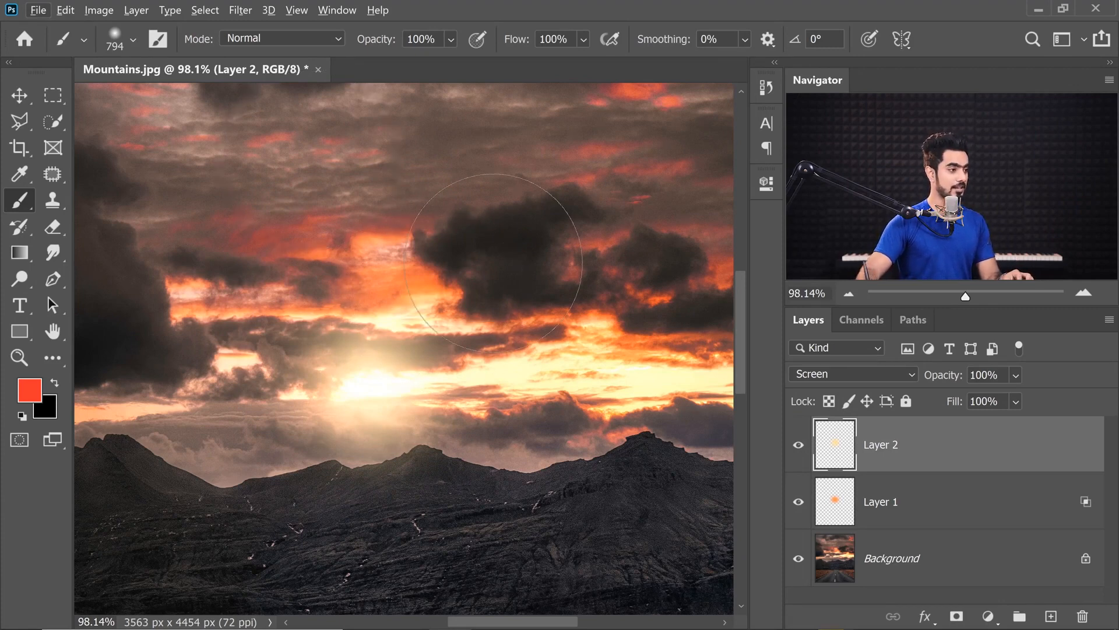
{"action": "left_click", "coordinate": [1053, 616]}
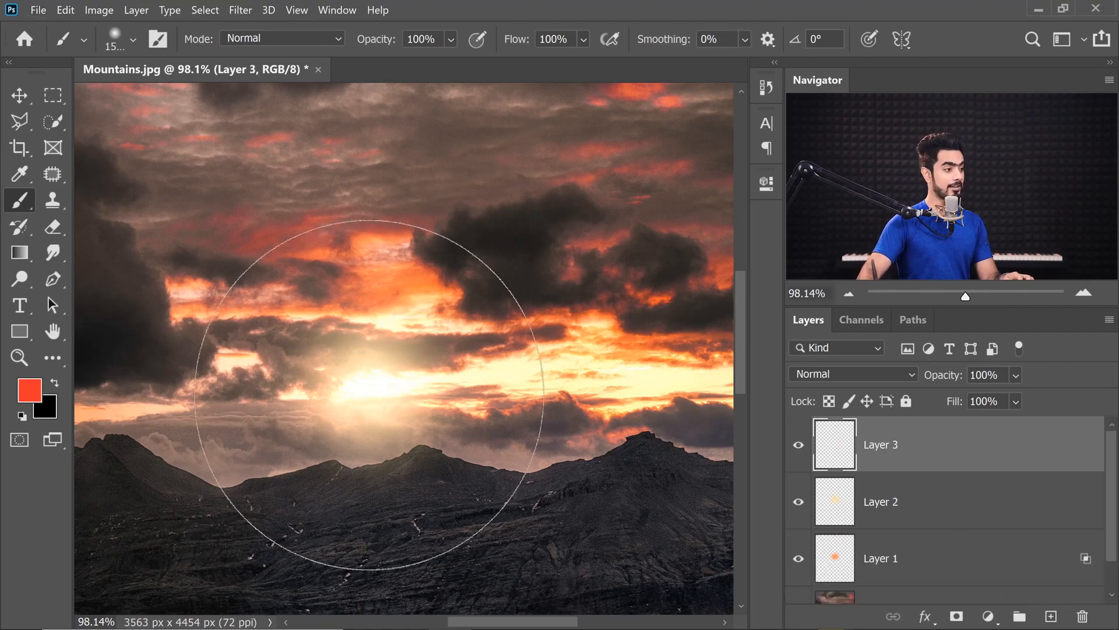
{"action": "left_click", "coordinate": [369, 396]}
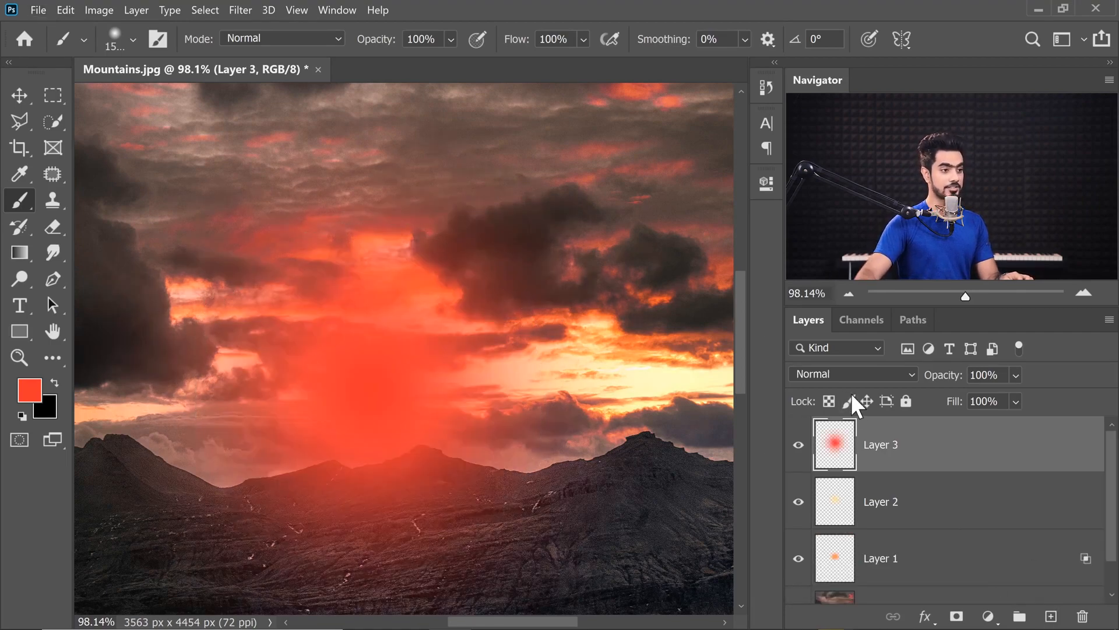
{"action": "left_click", "coordinate": [862, 373]}
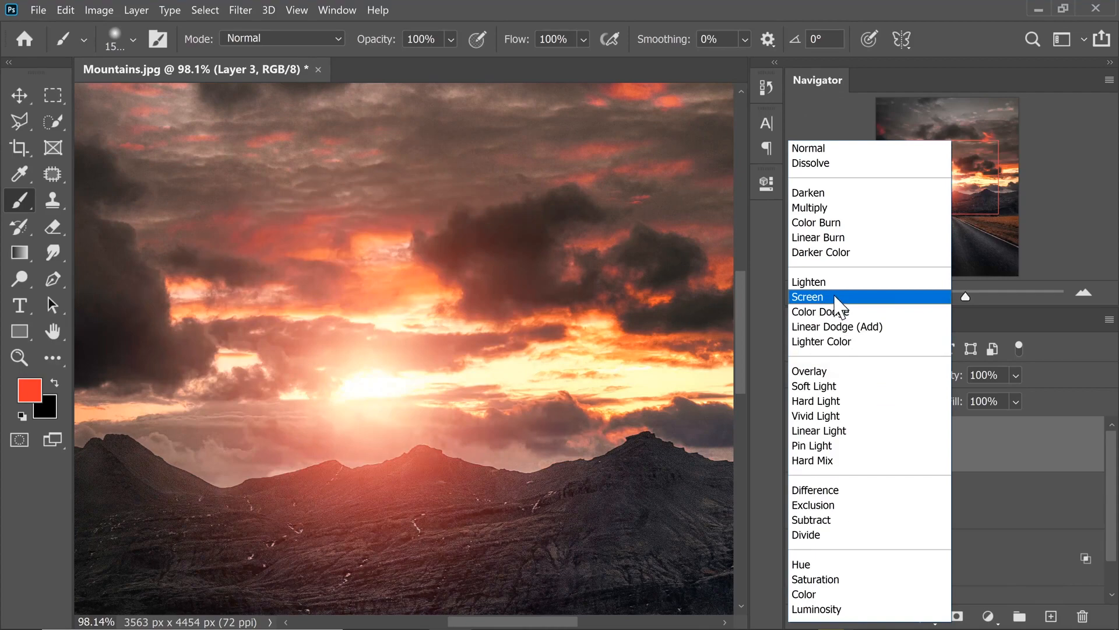
{"action": "left_click", "coordinate": [843, 297]}
- Stretch the red glow to 145.13% height above and below the sun and narrow it slightly with a free transform
{"action": "left_click_drag", "start_coordinate": [444, 362], "coordinate": [417, 376]}
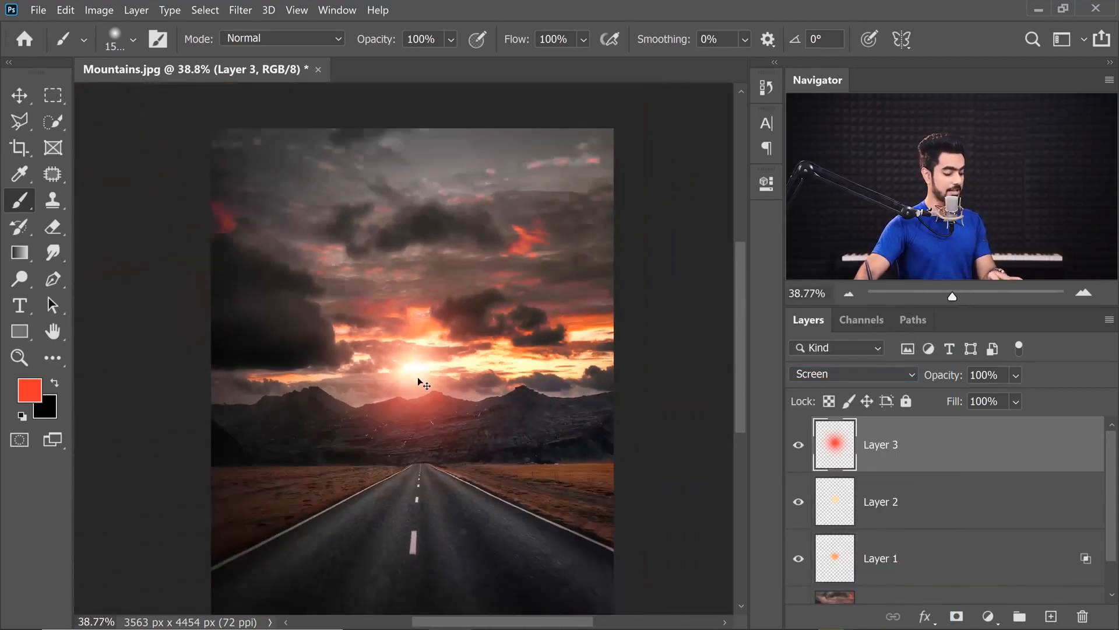
{"action": "key", "text": "ctrl+t"}
{"action": "left_click_drag", "start_coordinate": [413, 220], "coordinate": [414, 152]}
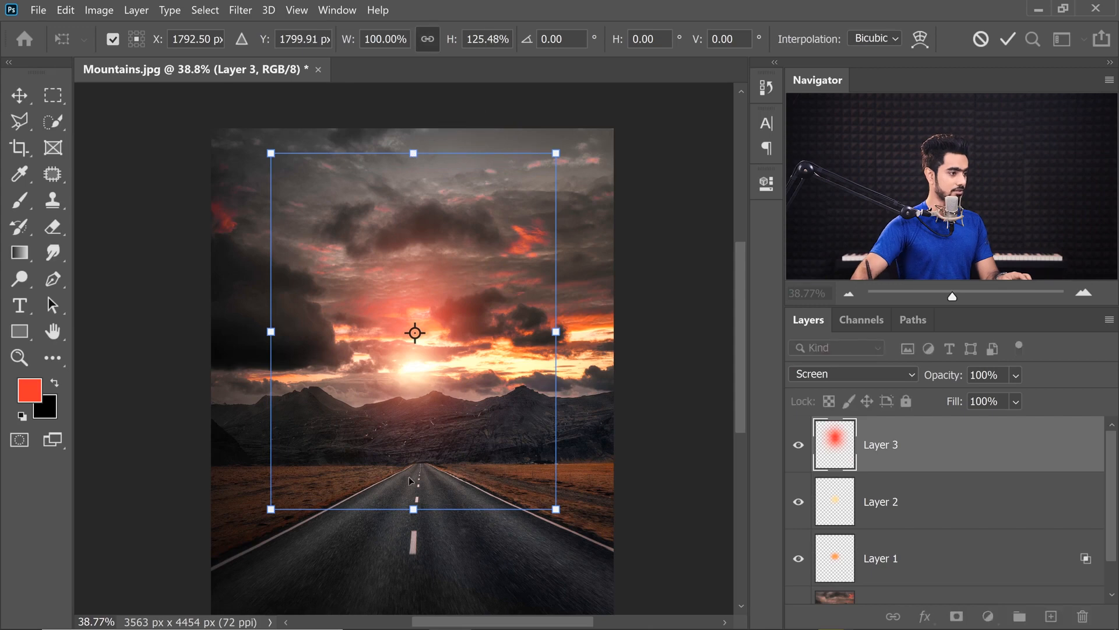
{"action": "left_click_drag", "start_coordinate": [414, 509], "coordinate": [414, 565]}
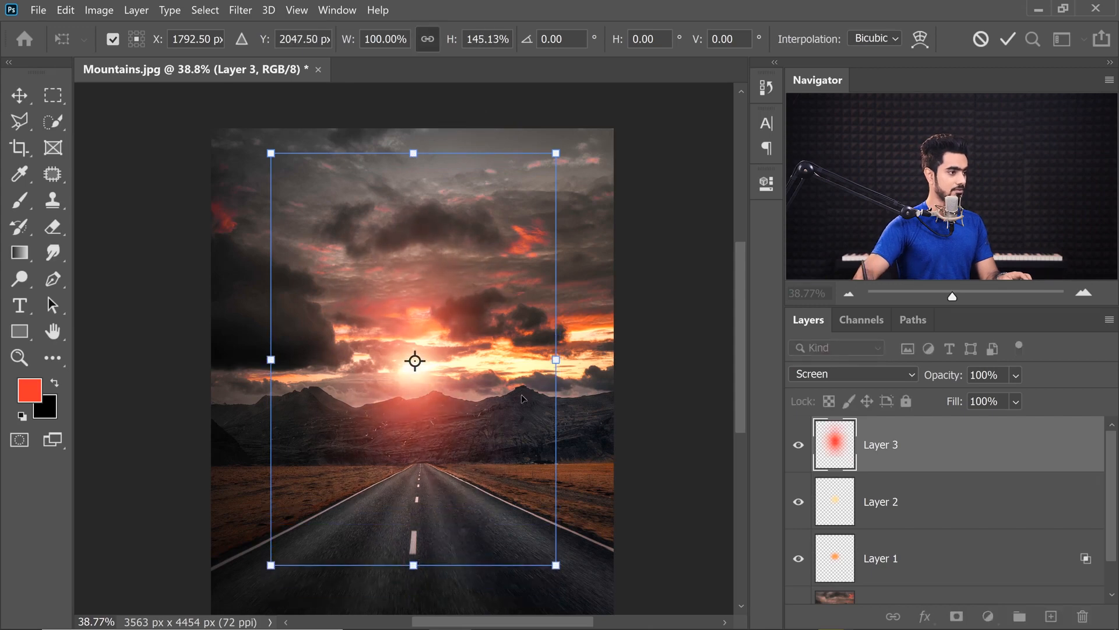
{"action": "mouse_move", "coordinate": [556, 359]}
{"action": "left_mouse_down"}
{"action": "mouse_move", "coordinate": [520, 362]}
{"action": "mouse_move", "coordinate": [535, 362]}
{"action": "left_mouse_up"}
{"action": "key", "text": "Return"}
{"action": "key", "text": "b"}
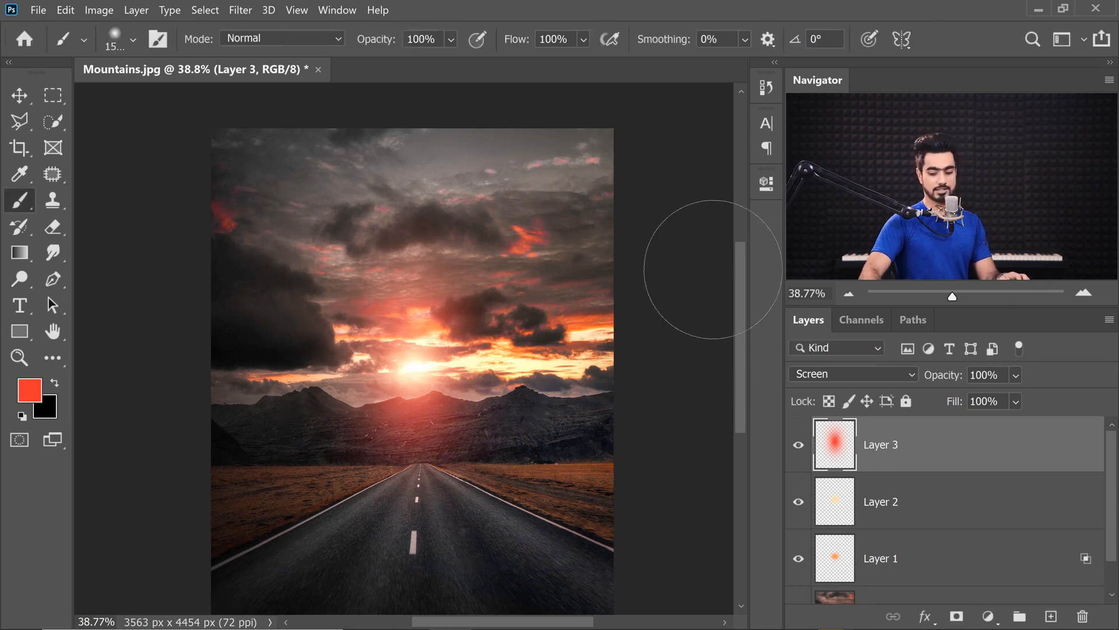
- Compare the photo with the glow layers hidden and shown, and shorten the red glow vertically with a free transform
{"action": "key", "text": "ctrl+0"}
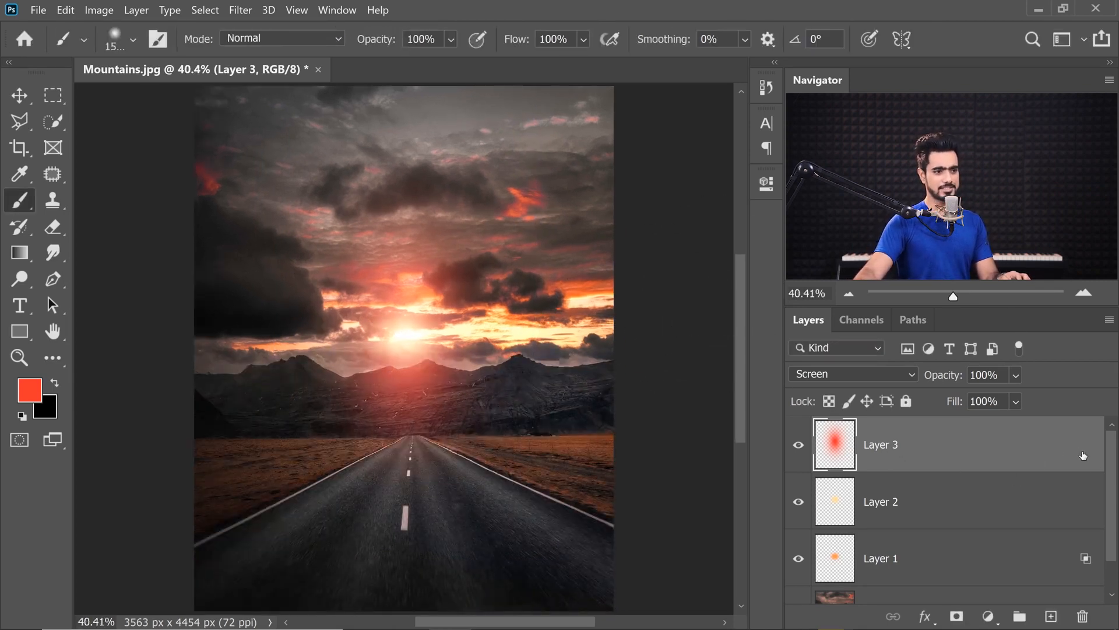
{"action": "scroll", "coordinate": [878, 553], "scroll_direction": "down", "scroll_amount": 1}
{"action": "left_click", "coordinate": [800, 577], "text": "alt"}
{"action": "left_click", "coordinate": [799, 577], "text": "alt"}
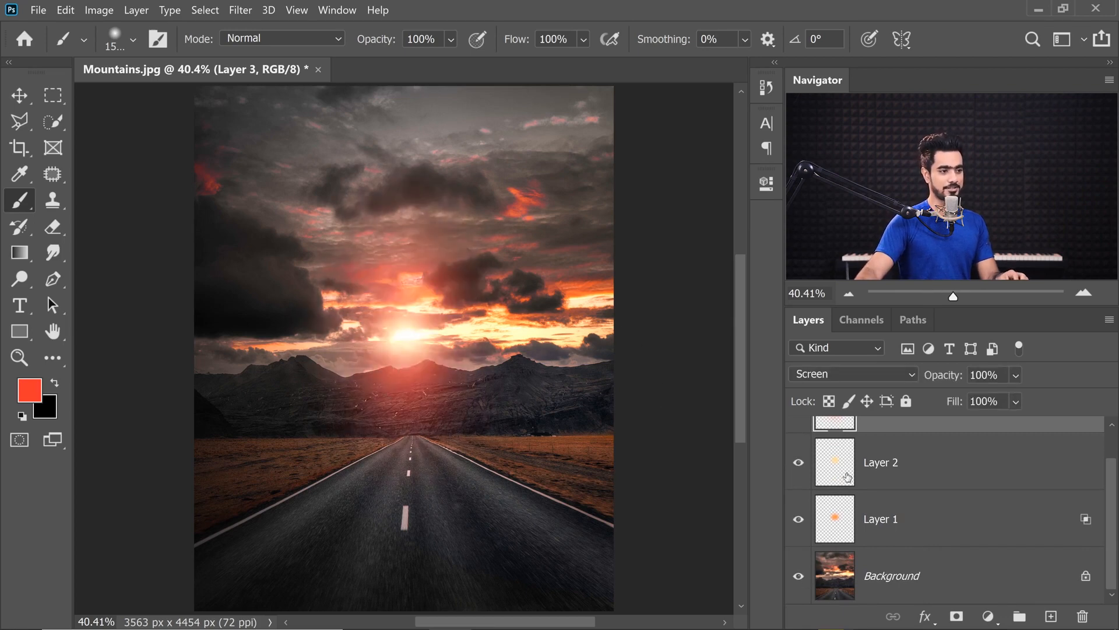
{"action": "key", "text": "ctrl+t"}
{"action": "left_click_drag", "start_coordinate": [406, 543], "coordinate": [405, 494]}
{"action": "key", "text": "Return"}
{"action": "key", "text": "b"}
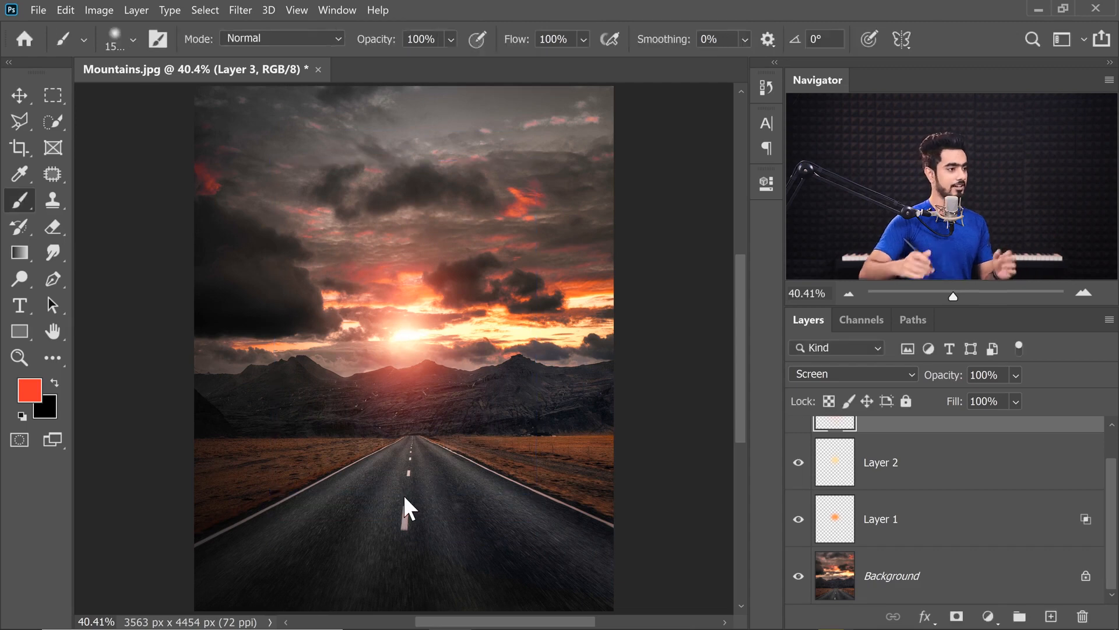
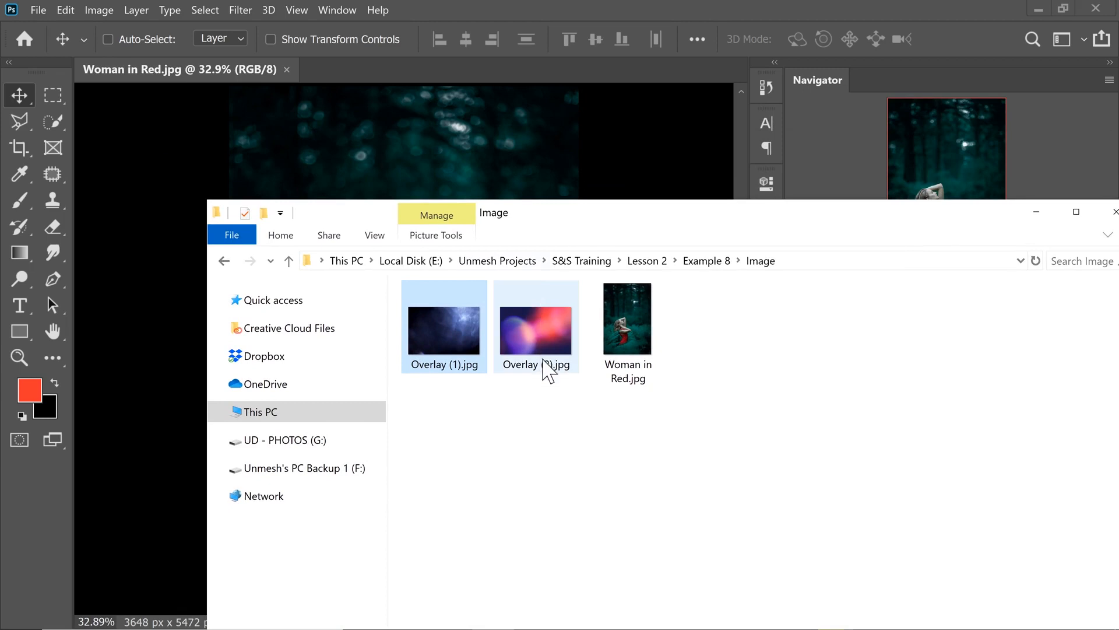
- Place Overlay (2).jpg over the Woman in Red photo, rotated 90° and scaled to 394.73% to cover the canvas, in Soft Light mode
{"action": "left_click", "coordinate": [546, 347]}
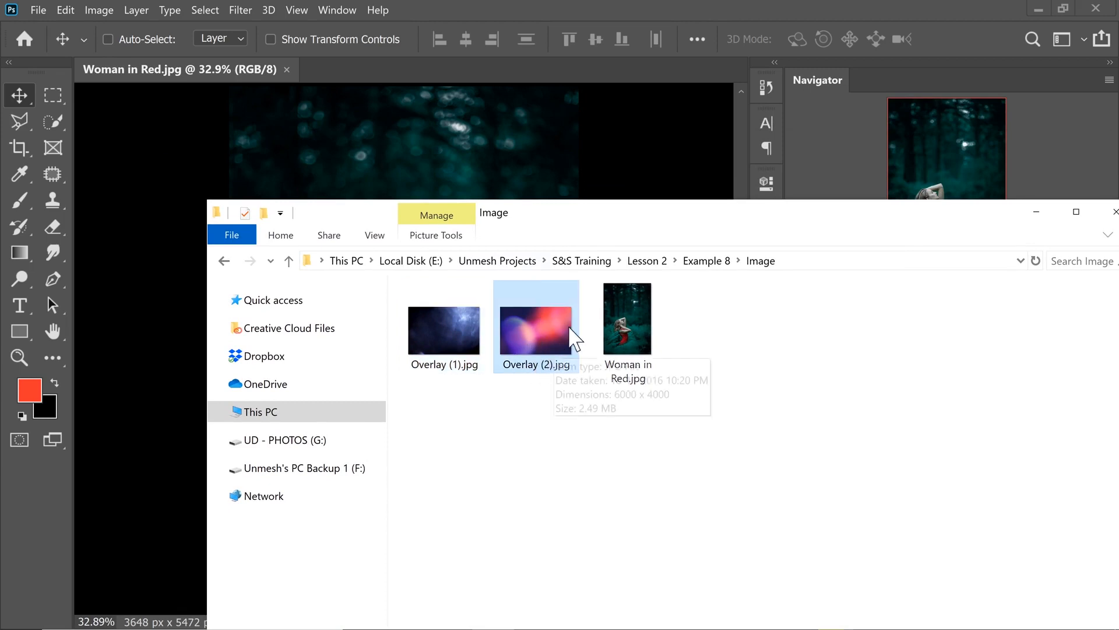
{"action": "left_click_drag", "start_coordinate": [545, 352], "coordinate": [467, 153]}
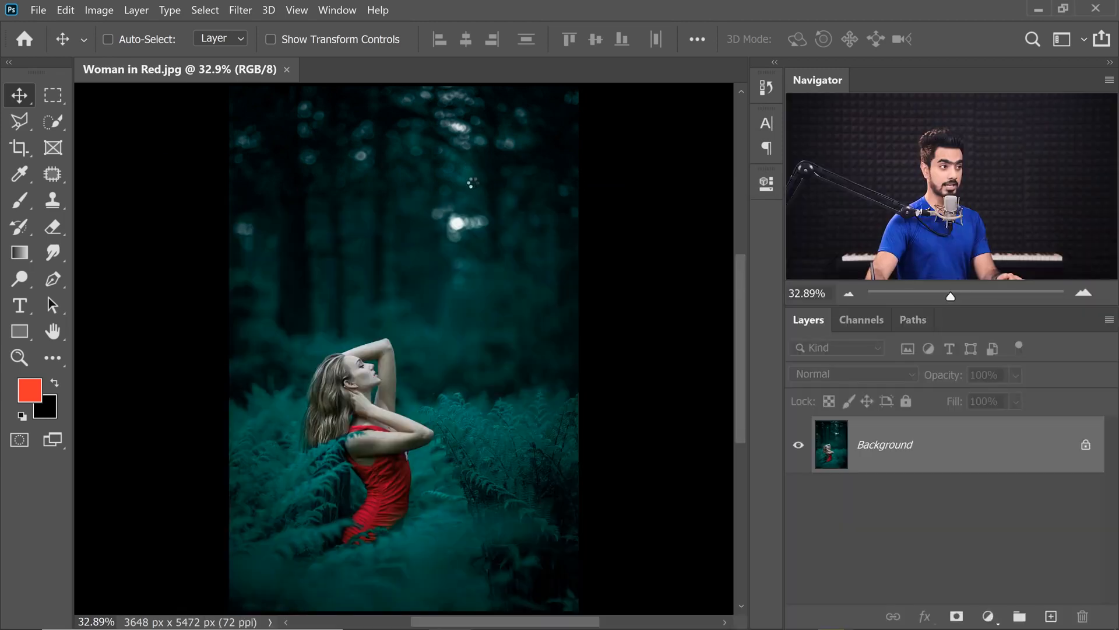
{"action": "left_click_drag", "start_coordinate": [504, 290], "coordinate": [457, 443]}
{"action": "left_click_drag", "start_coordinate": [423, 351], "coordinate": [540, 531]}
{"action": "key", "text": "Return"}
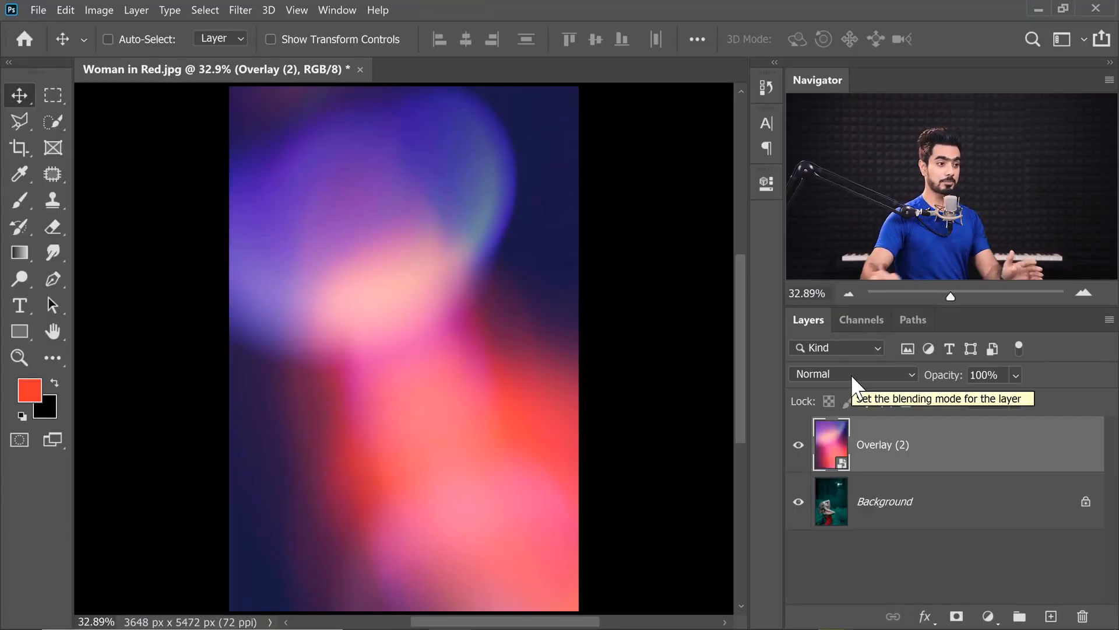
{"action": "left_click", "coordinate": [814, 375]}
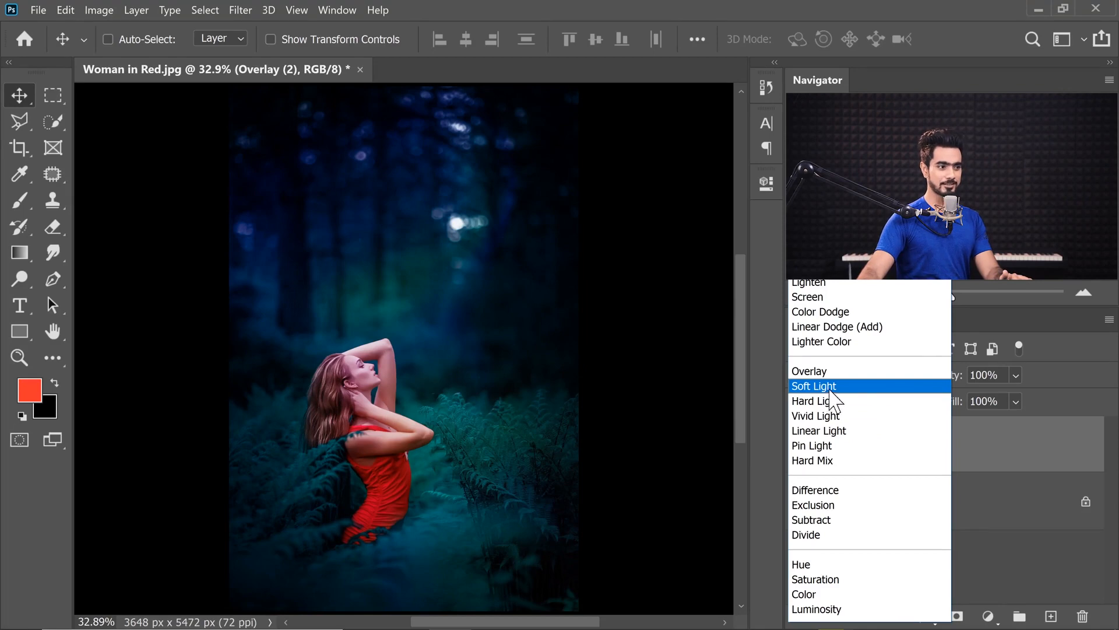
{"action": "left_click", "coordinate": [833, 386]}
- Try flipping the Overlay (2) layer horizontally with a free transform, and undo the flip
{"action": "key", "text": "ctrl+t"}
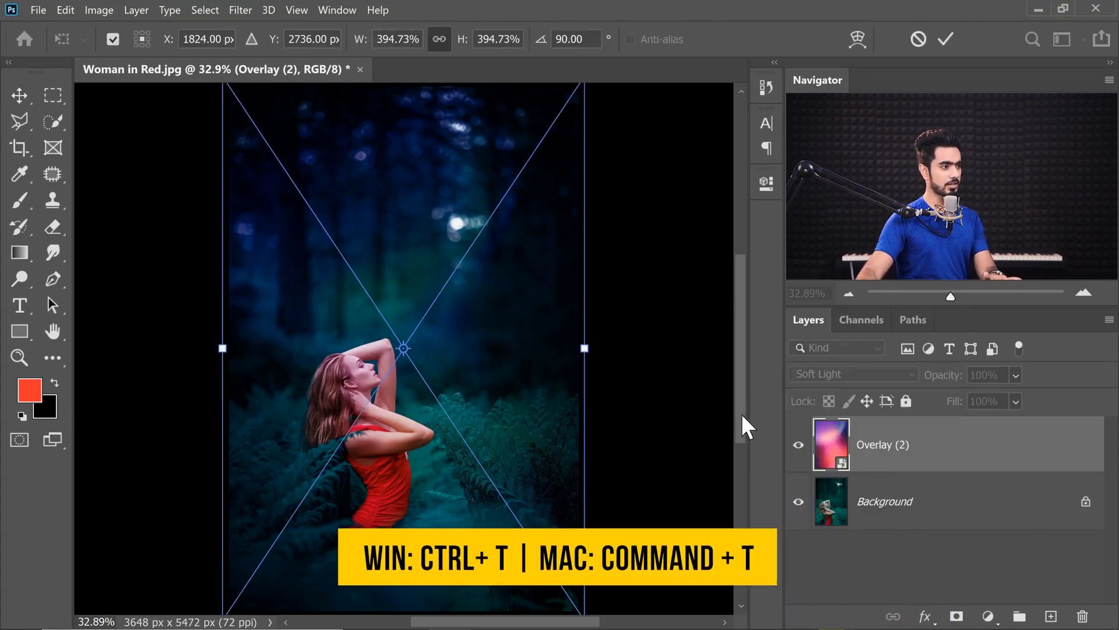
{"action": "right_click", "coordinate": [503, 318]}
{"action": "left_click", "coordinate": [558, 580]}
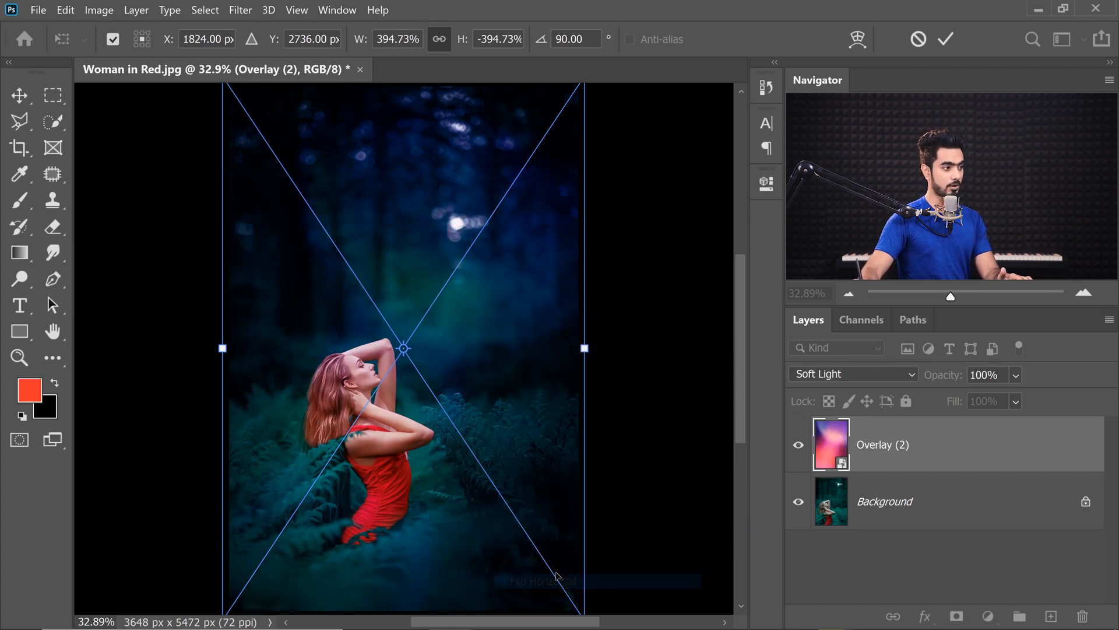
{"action": "key", "text": "Return"}
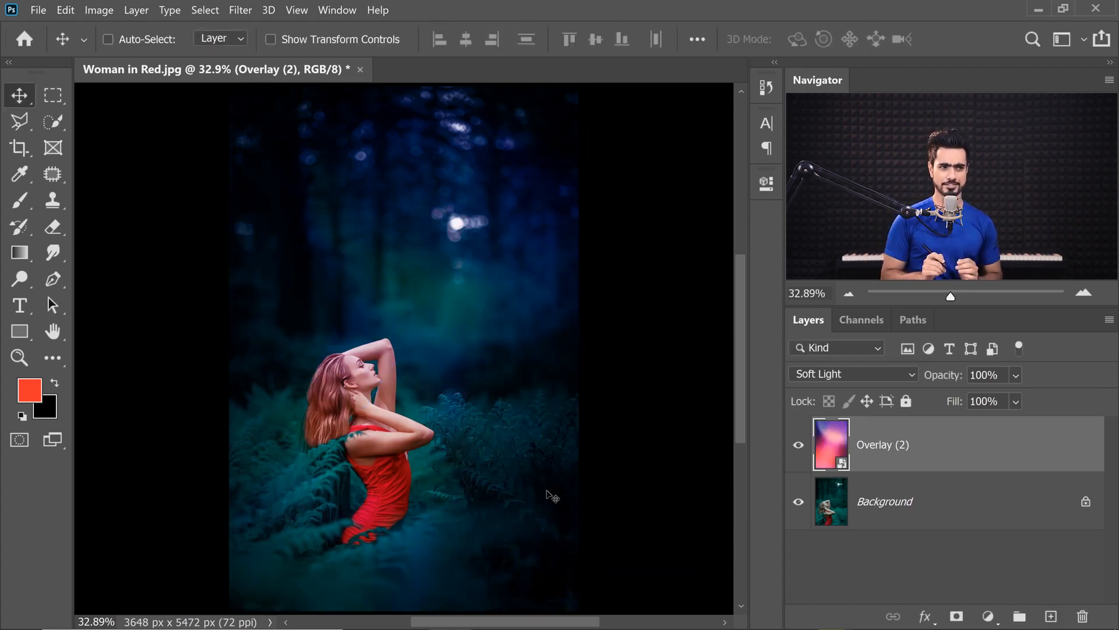
{"action": "key", "text": "ctrl+z"}
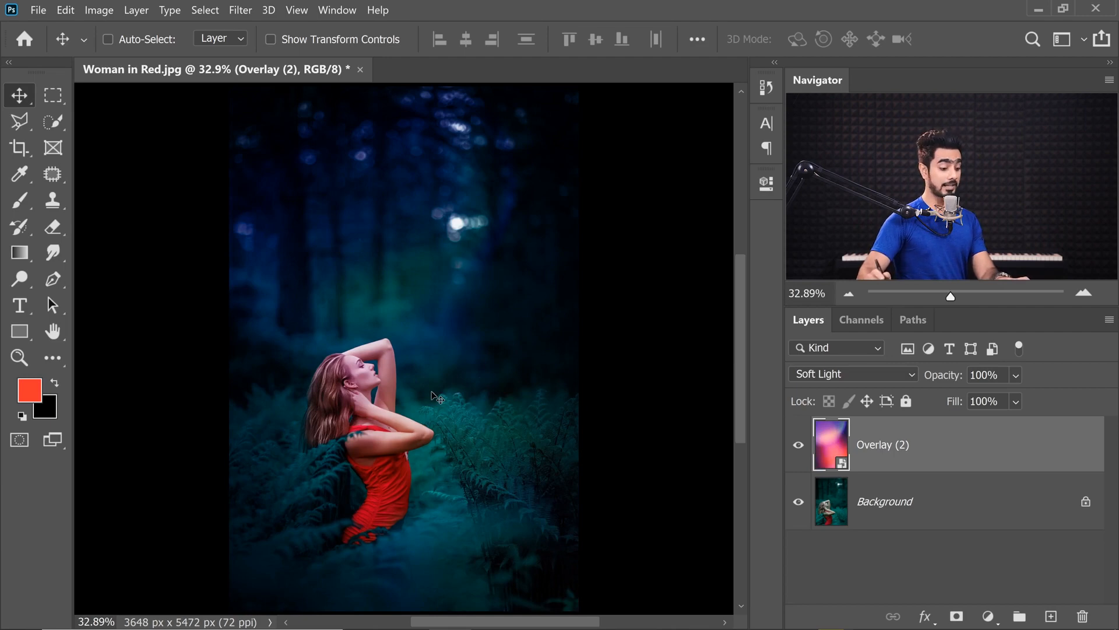
- Widen the Overlay (2) layer beyond both sides of the canvas with a free transform
{"action": "key", "text": "ctrl"}
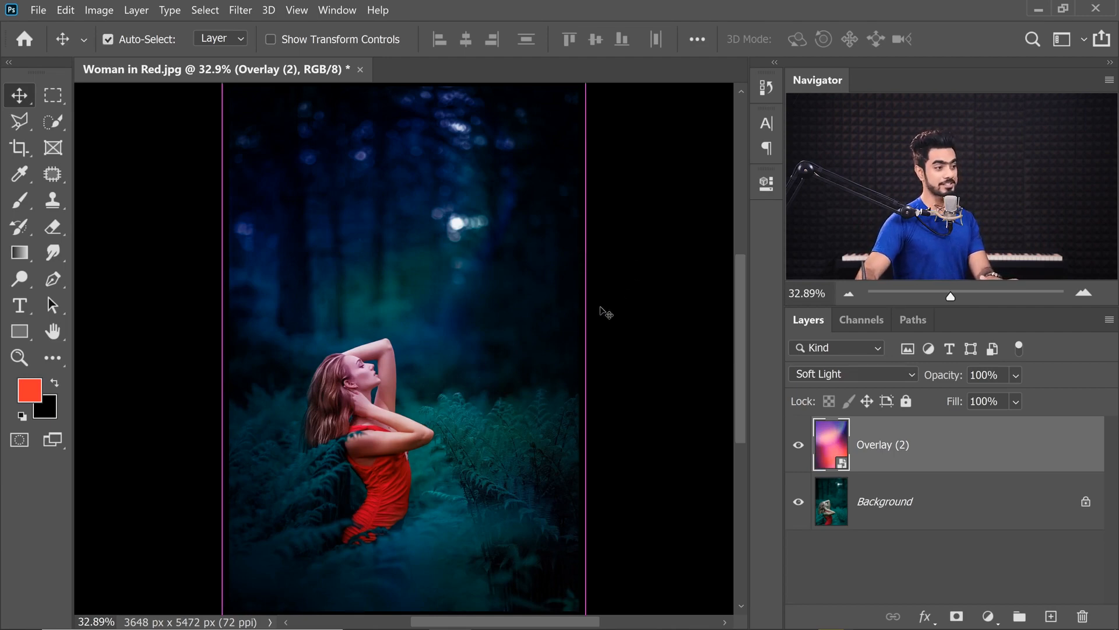
{"action": "key", "text": "ctrl+t"}
{"action": "left_click_drag", "start_coordinate": [585, 348], "coordinate": [679, 348]}
{"action": "left_click_drag", "start_coordinate": [222, 348], "coordinate": [193, 348]}
{"action": "key", "text": "Return"}
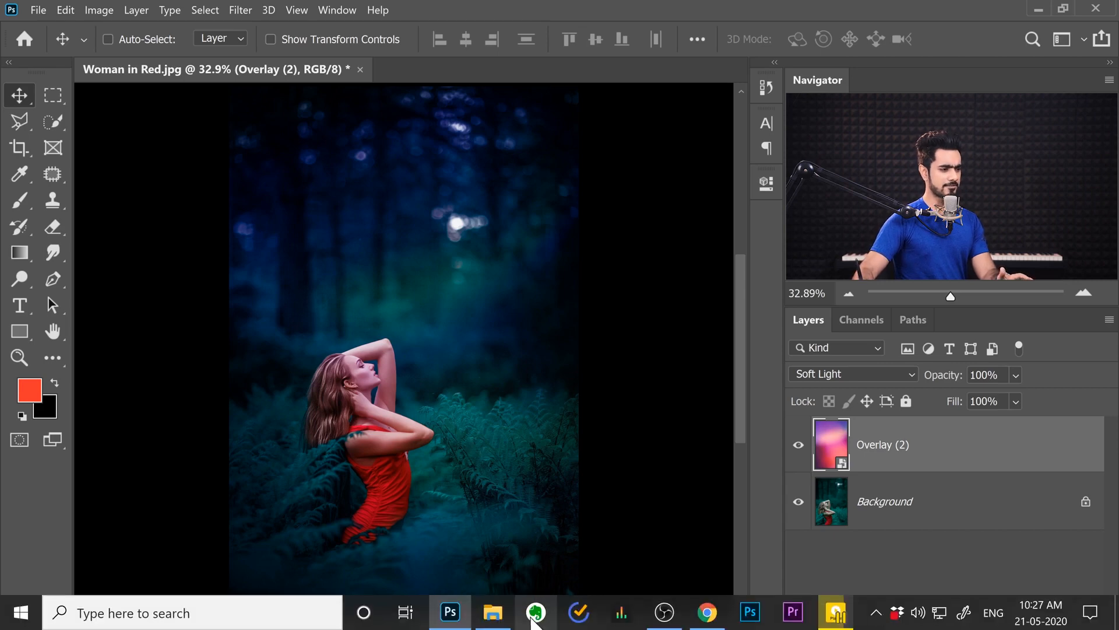
- Place Overlay (1).jpg from the image folder into the Woman in Red document and rotate it by -90°
{"action": "left_click", "coordinate": [507, 617]}
{"action": "left_click_drag", "start_coordinate": [499, 215], "coordinate": [756, 312]}
{"action": "left_click_drag", "start_coordinate": [711, 424], "coordinate": [555, 160]}
{"action": "left_click_drag", "start_coordinate": [421, 233], "coordinate": [309, 272]}
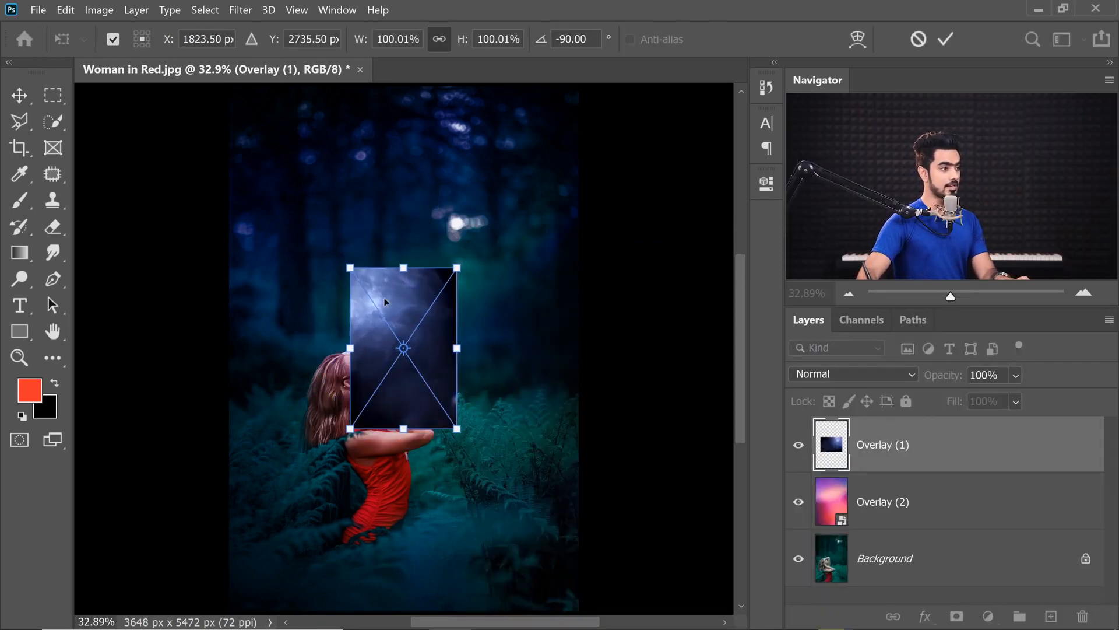
- Flip the Overlay (1) image horizontally and scale it to about 333% so it covers the canvas
{"action": "right_click", "coordinate": [414, 318]}
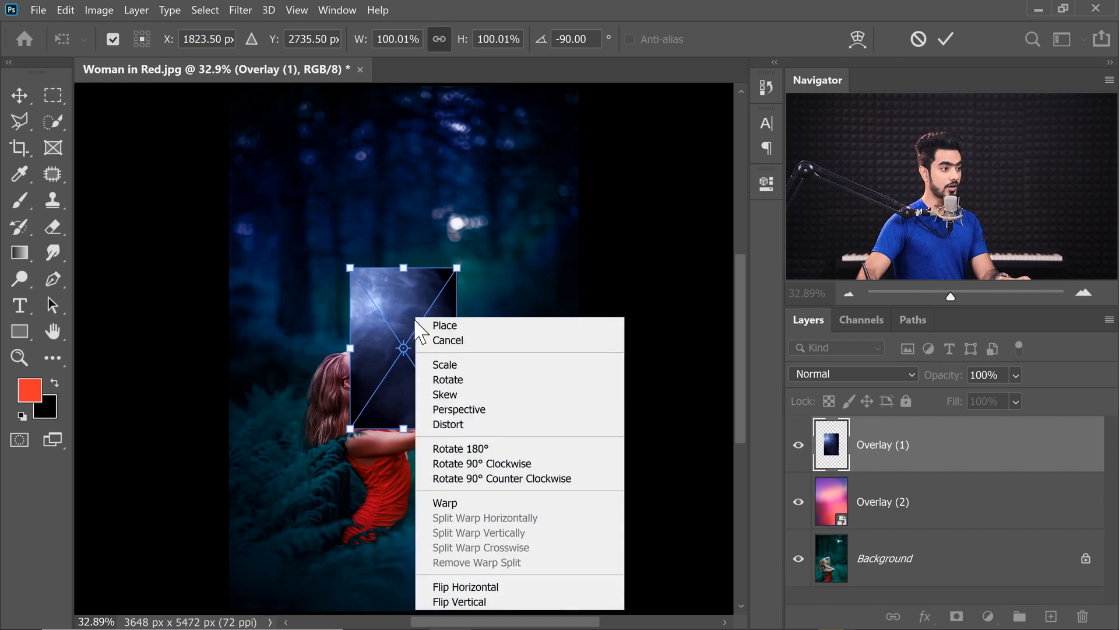
{"action": "left_click", "coordinate": [486, 589]}
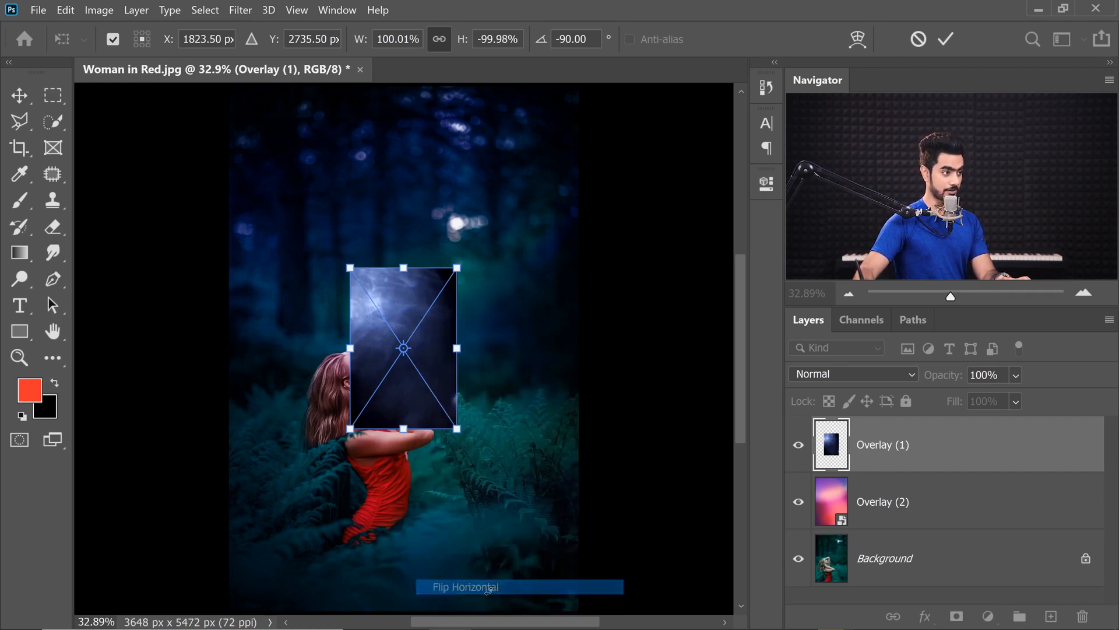
{"action": "scroll", "coordinate": [429, 330], "scroll_direction": "down", "scroll_amount": 1}
{"action": "left_click_drag", "start_coordinate": [460, 399], "coordinate": [555, 512]}
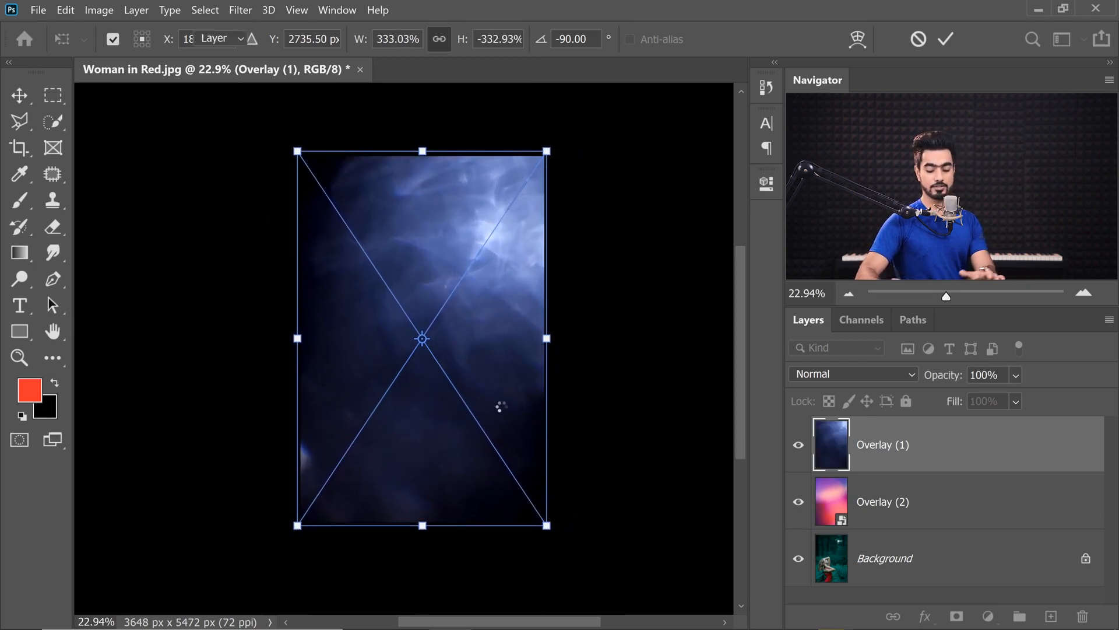
{"action": "key", "text": "Return"}
{"action": "key", "text": "ctrl+plus"}
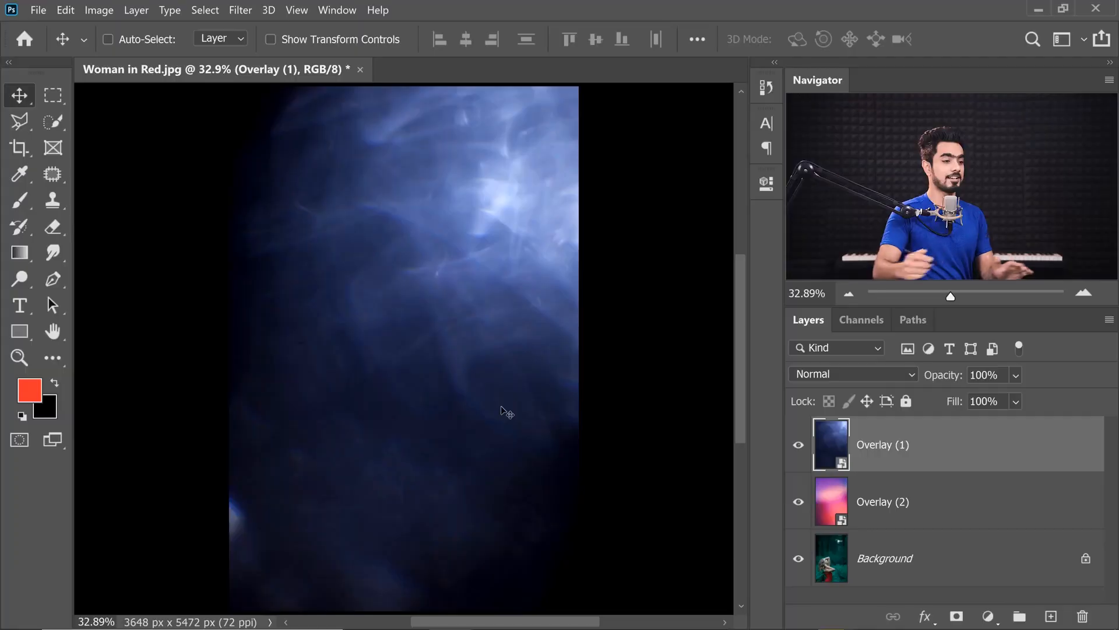
- Set the Overlay (1) layer's blend mode to Screen
{"action": "left_click", "coordinate": [838, 372]}
{"action": "scroll", "coordinate": [849, 373], "scroll_direction": "down", "scroll_amount": 3}
{"action": "left_click", "coordinate": [816, 298]}
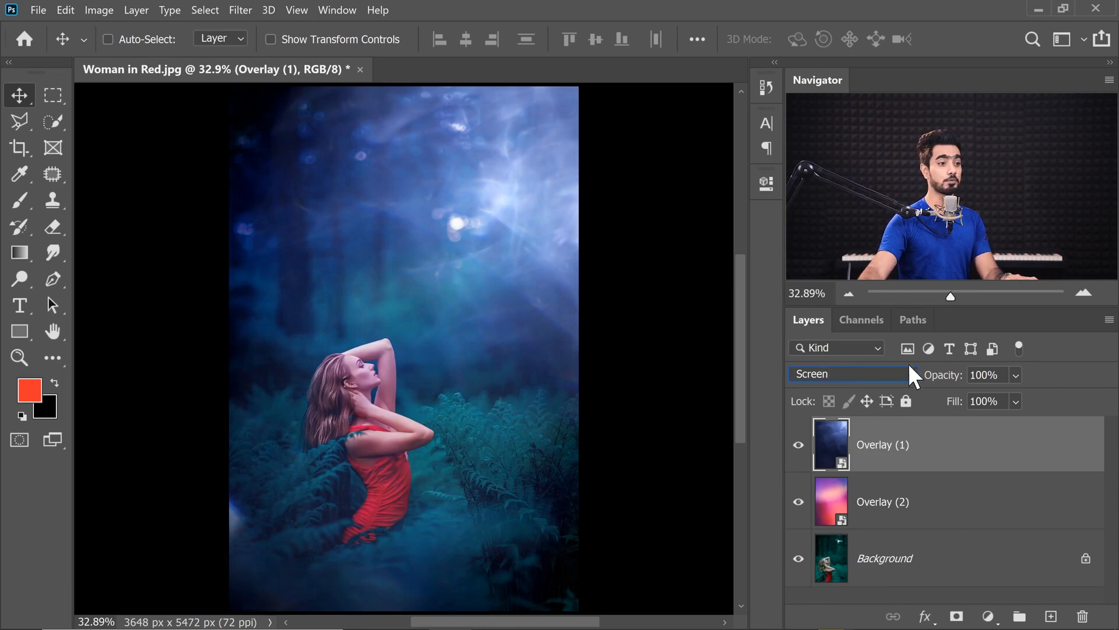
{"action": "left_click_drag", "start_coordinate": [945, 380], "coordinate": [994, 382]}
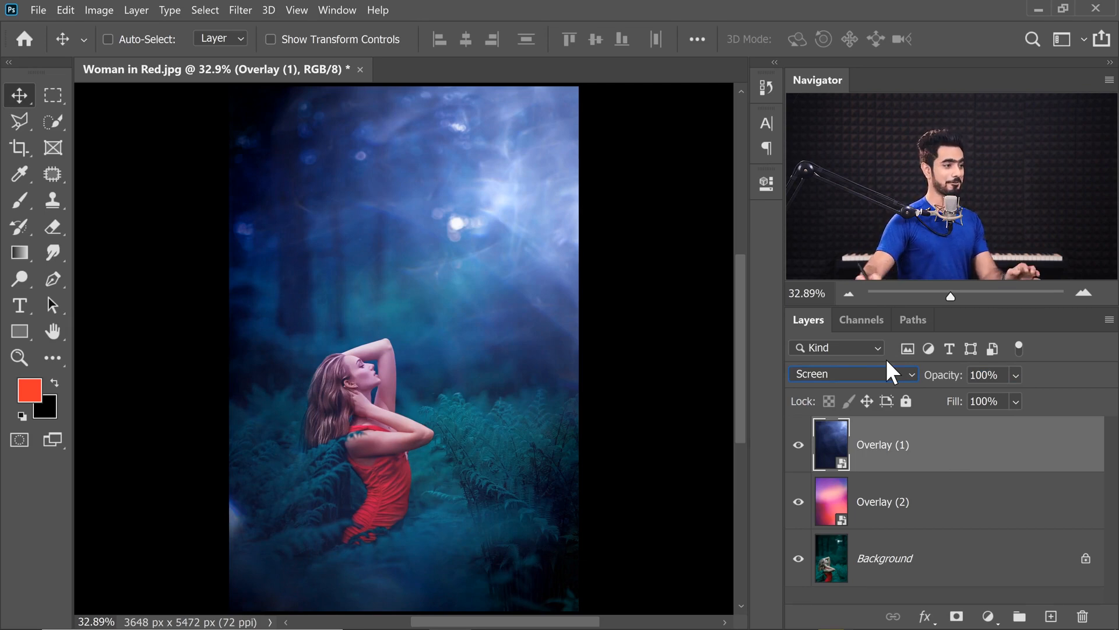
- Compare the blend with the original Background photo, and move the Overlay (1) layer beneath Overlay (2)
{"action": "left_click", "coordinate": [798, 561], "text": "alt"}
{"action": "left_click", "coordinate": [797, 561], "text": "alt"}
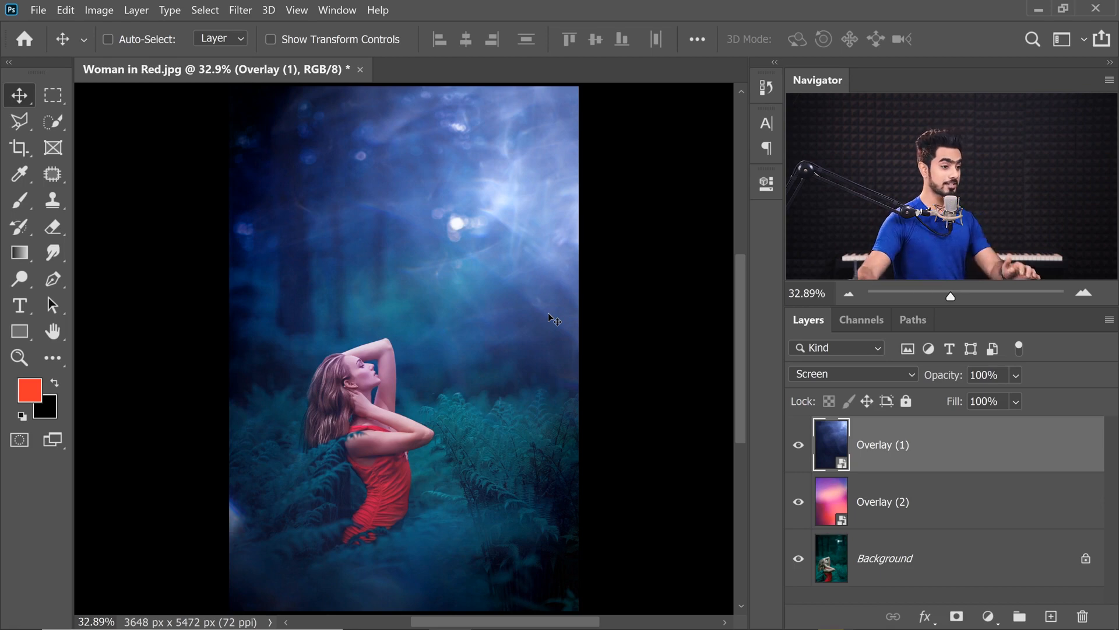
{"action": "left_click_drag", "start_coordinate": [888, 441], "coordinate": [814, 526]}
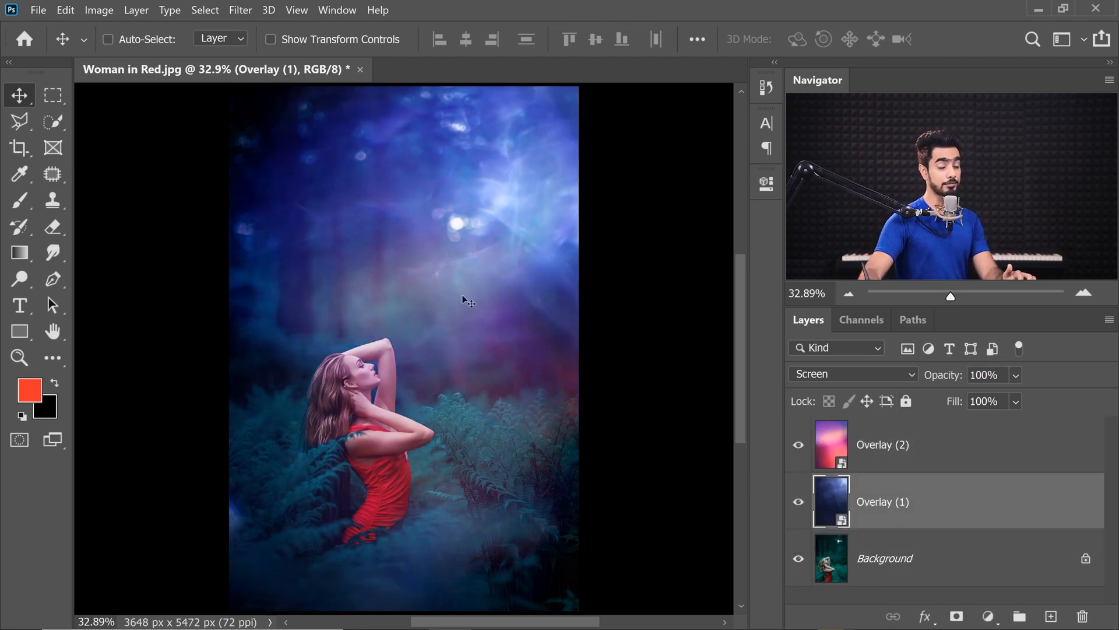
- Duplicate the Overlay (2) layer and set the copy's opacity to 15%
{"action": "left_click", "coordinate": [881, 455]}
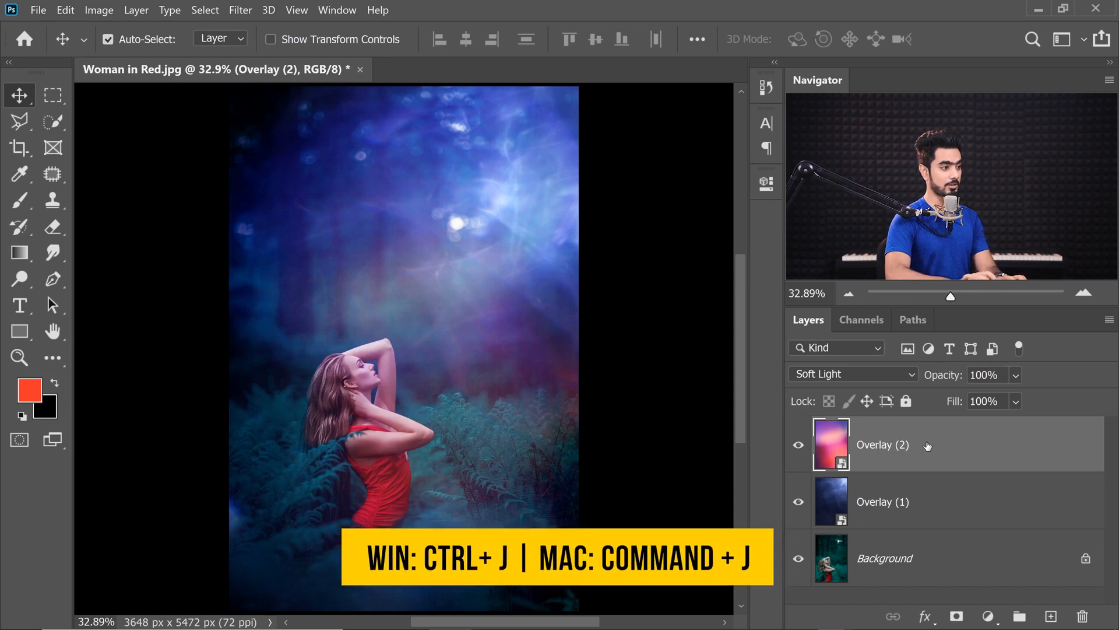
{"action": "key", "text": "ctrl+j"}
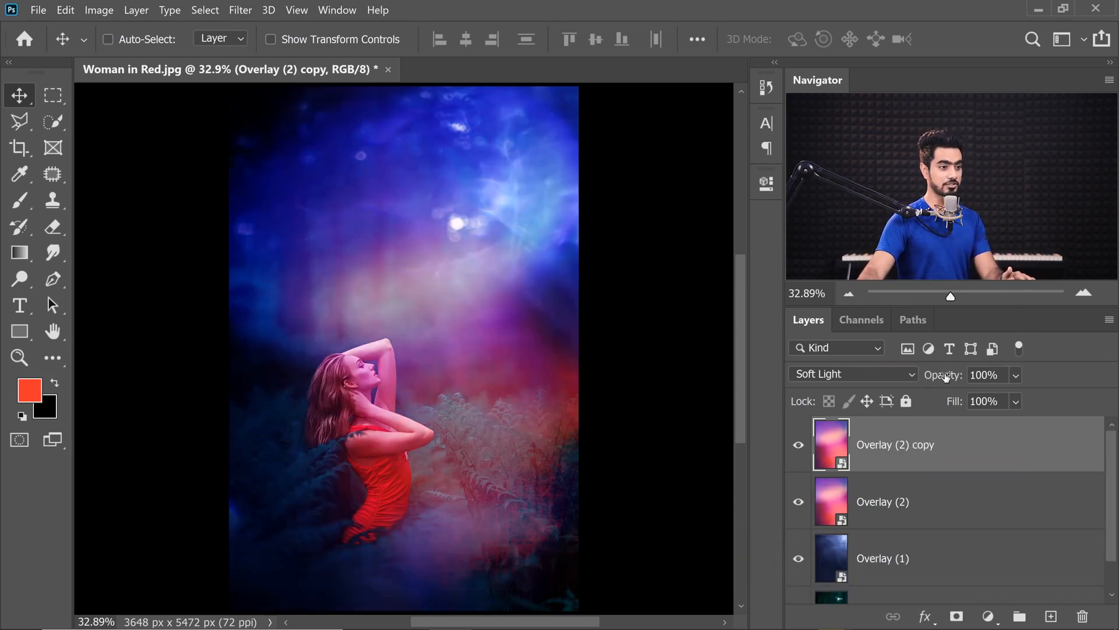
{"action": "left_click_drag", "start_coordinate": [776, 374], "coordinate": [783, 379]}
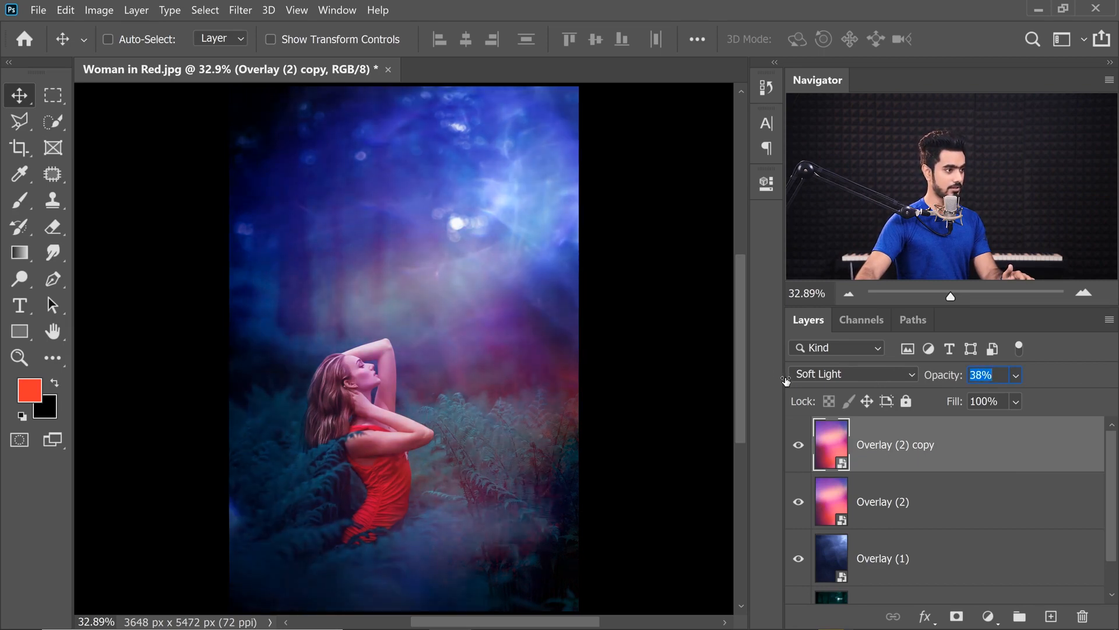
{"action": "left_click_drag", "start_coordinate": [783, 380], "coordinate": [782, 380]}
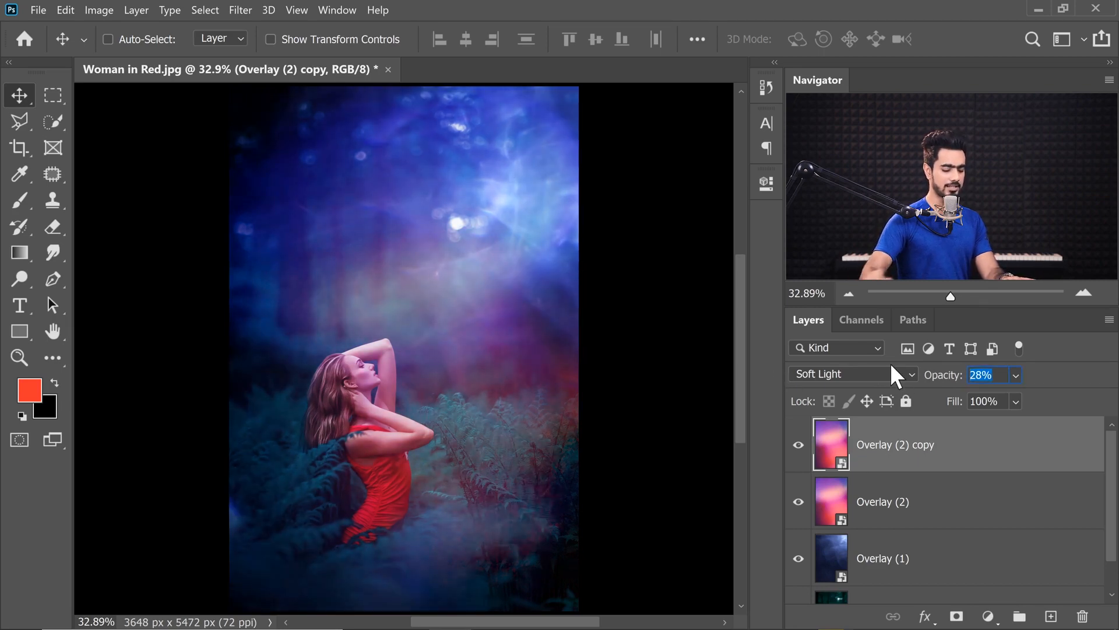
{"action": "type", "text": "20"}
{"action": "key", "text": "BackSpace"}
{"action": "key", "text": "BackSpace"}
{"action": "type", "text": "15"}
{"action": "key", "text": "Return"}
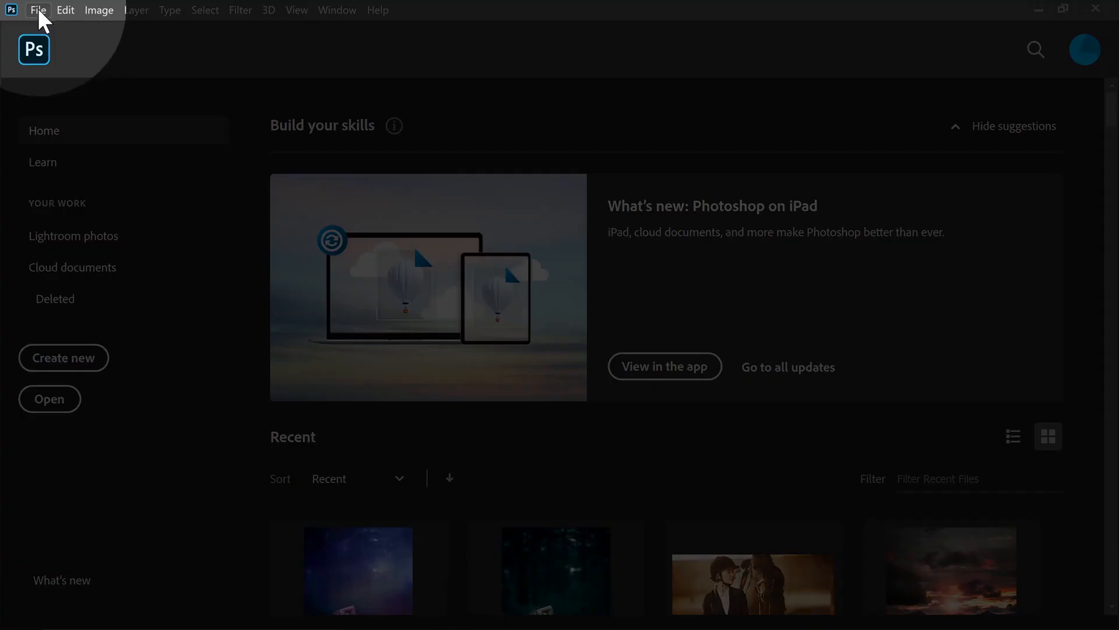
- Create a new 1000 x 1000 px document at 300 ppi with a white background from the 1000 pixel grid preset
{"action": "left_click", "coordinate": [38, 11]}
{"action": "left_click", "coordinate": [58, 26]}
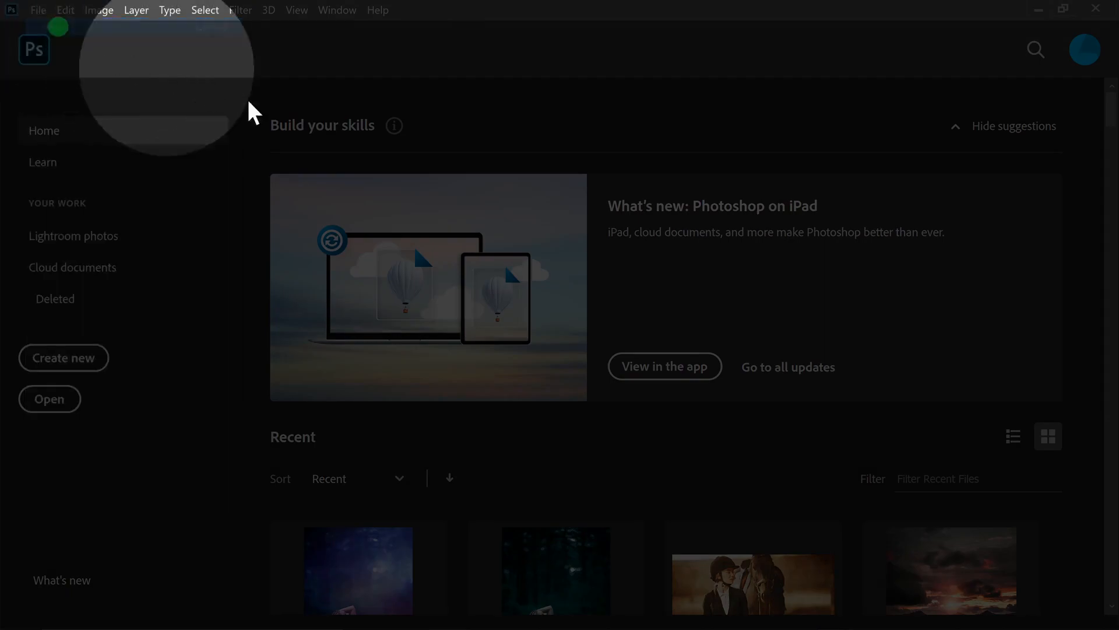
{"action": "left_click", "coordinate": [360, 49]}
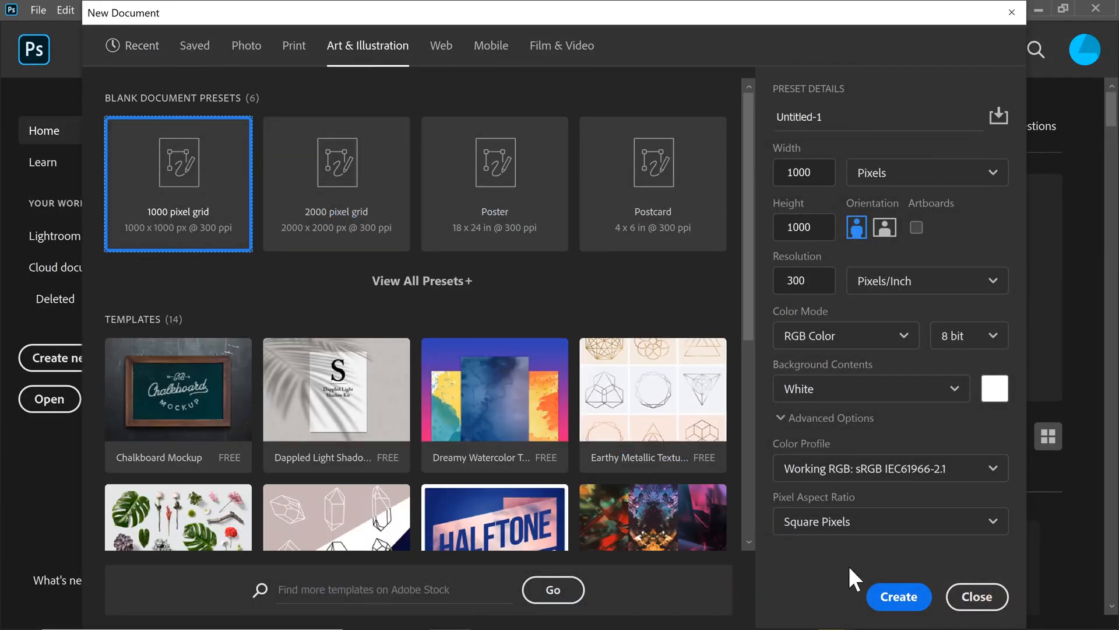
{"action": "left_click", "coordinate": [897, 596]}
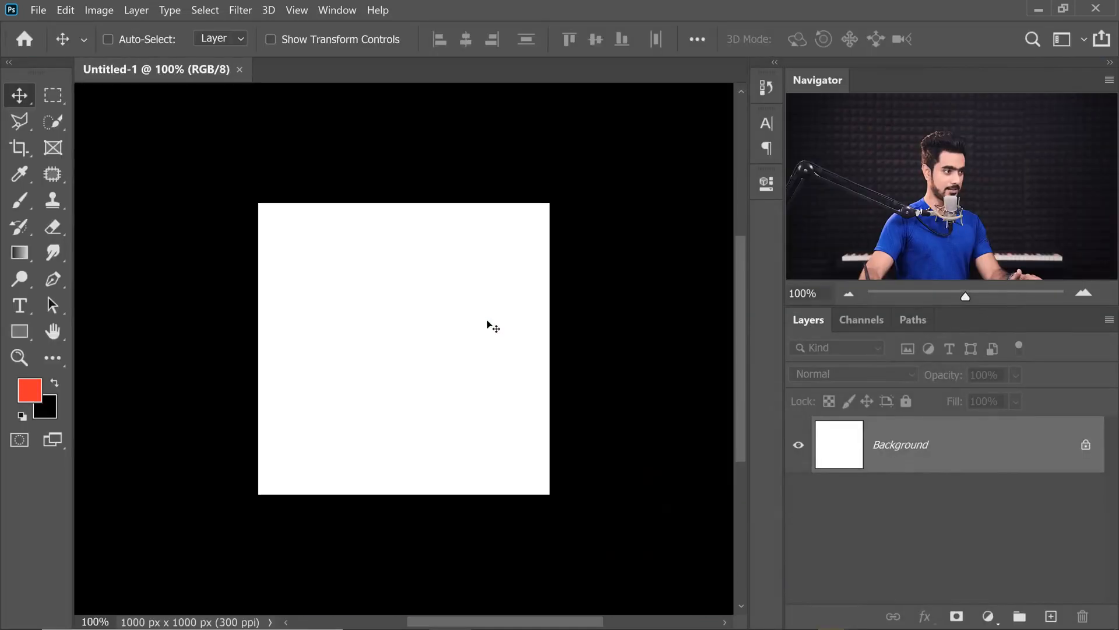
- Change the workspace color around the canvas to Dark Gray
{"action": "right_click", "coordinate": [614, 205]}
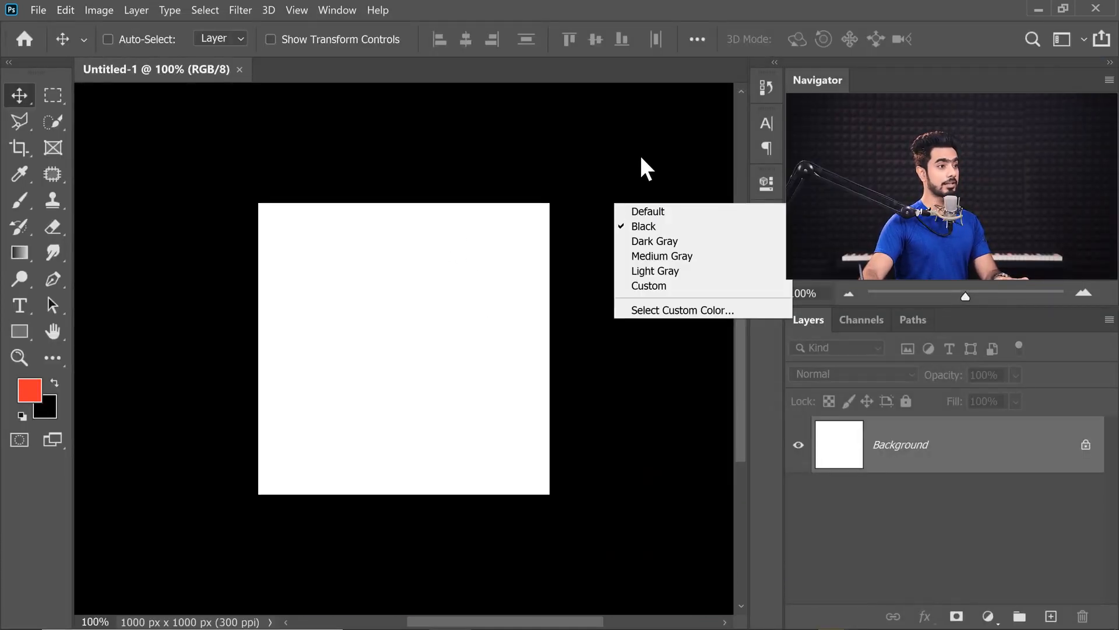
{"action": "left_click", "coordinate": [652, 241]}
{"action": "key", "text": "ctrl+plus"}
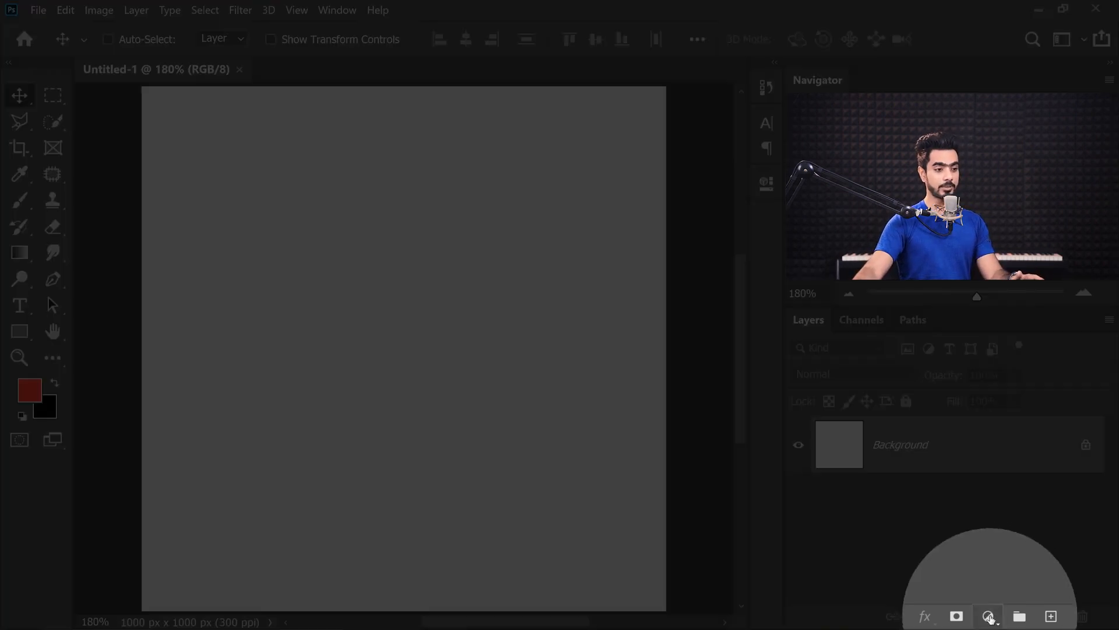
- Add a Solid Color fill layer in blue 0c359d and delete the Background layer
{"action": "left_click", "coordinate": [988, 616]}
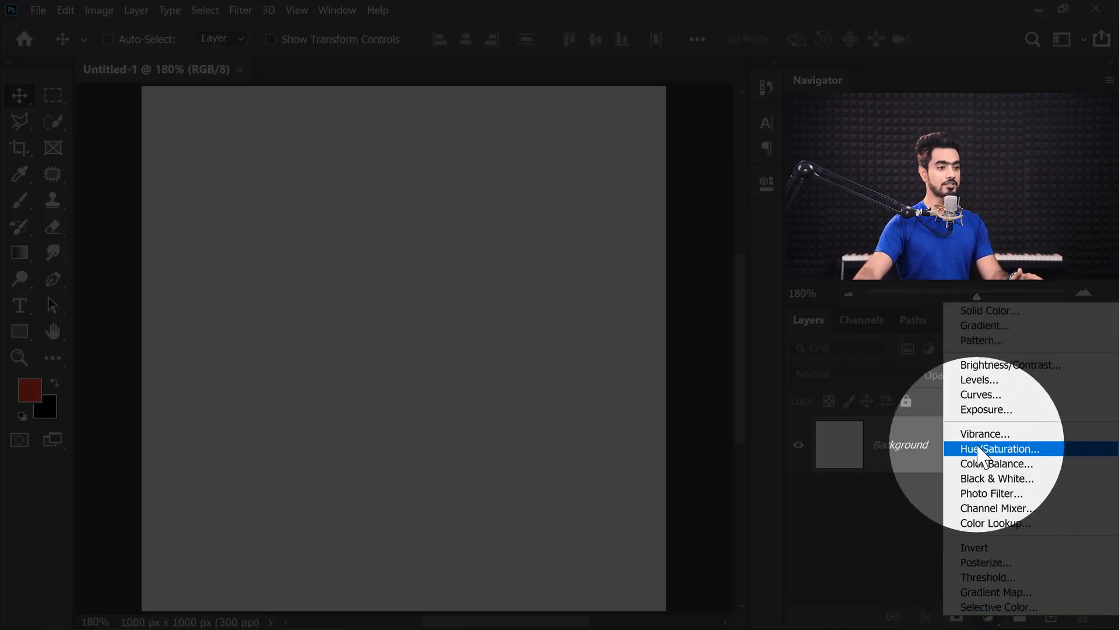
{"action": "left_click", "coordinate": [994, 310]}
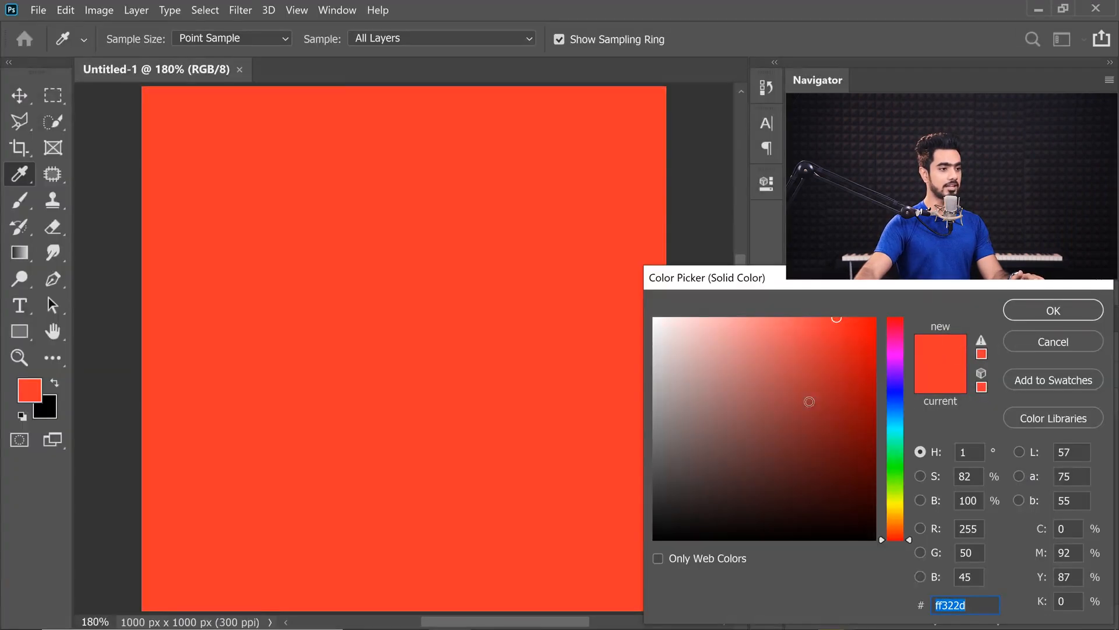
{"action": "left_click", "coordinate": [893, 403]}
{"action": "left_click", "coordinate": [840, 433]}
{"action": "left_click_drag", "start_coordinate": [840, 434], "coordinate": [861, 402]}
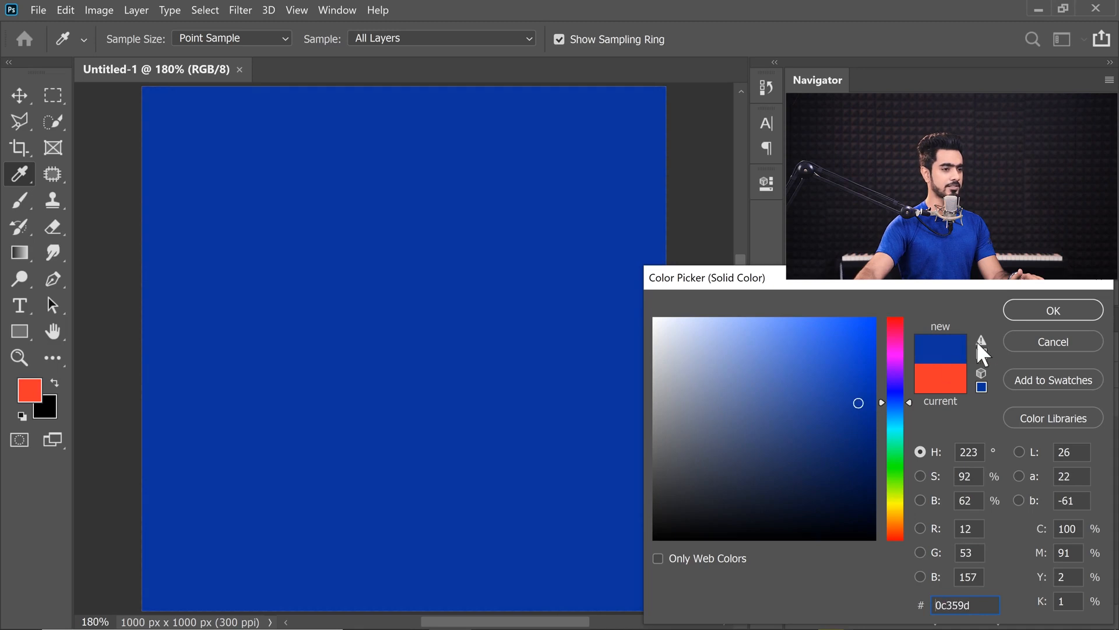
{"action": "left_click", "coordinate": [1029, 312]}
{"action": "left_click_drag", "start_coordinate": [1076, 514], "coordinate": [1083, 616]}
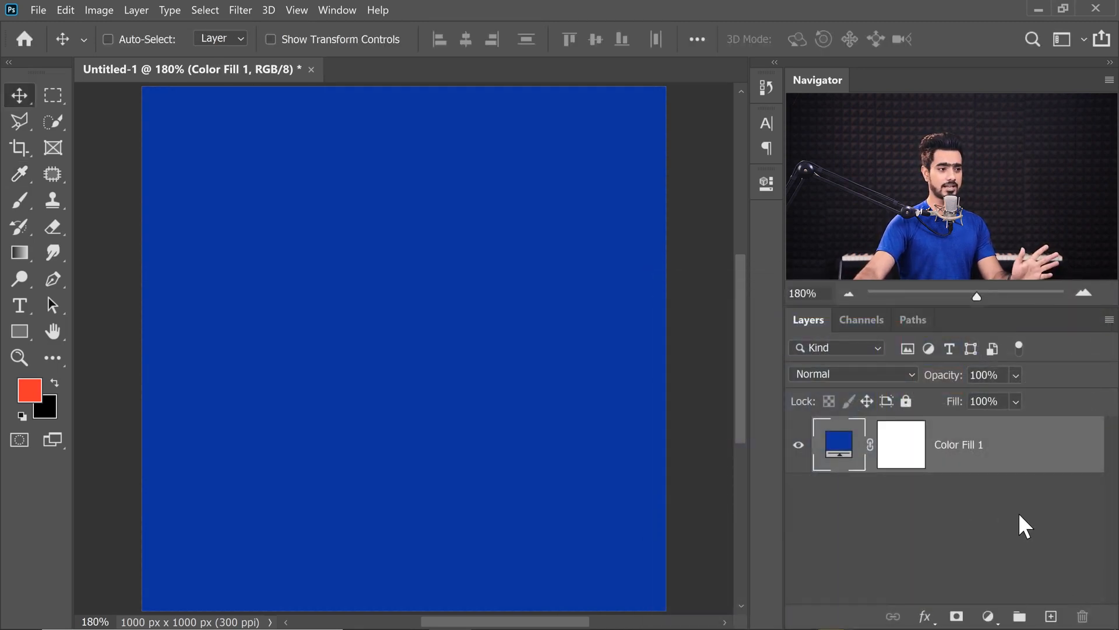
- Add an empty layer above the color fill and choose a hard round tip for the Brush tool
{"action": "left_click", "coordinate": [1056, 617]}
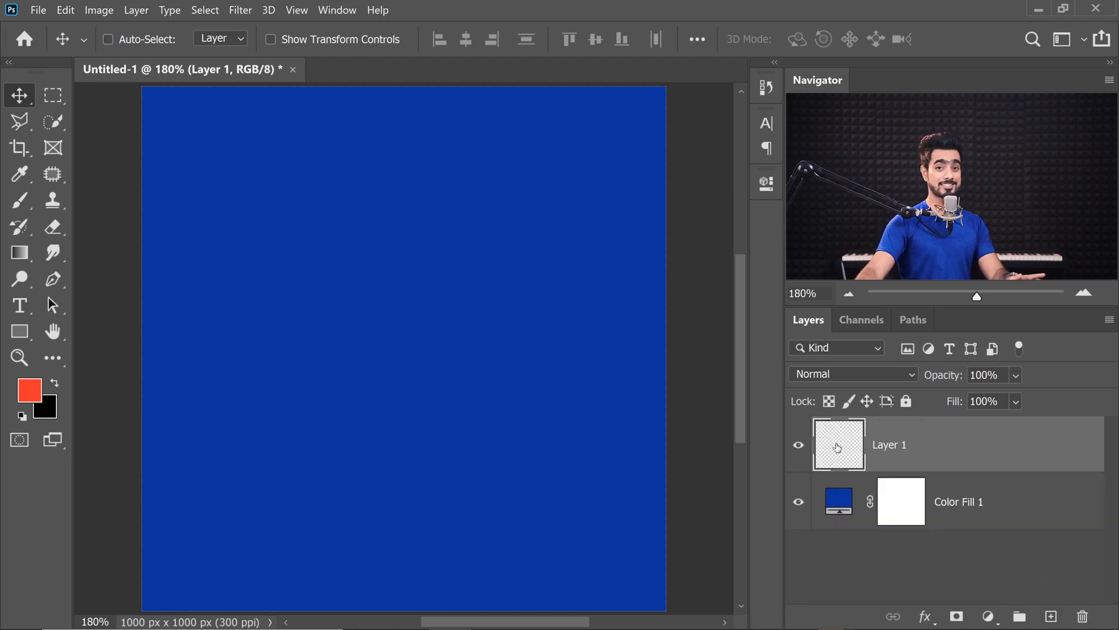
{"action": "left_click", "coordinate": [19, 201]}
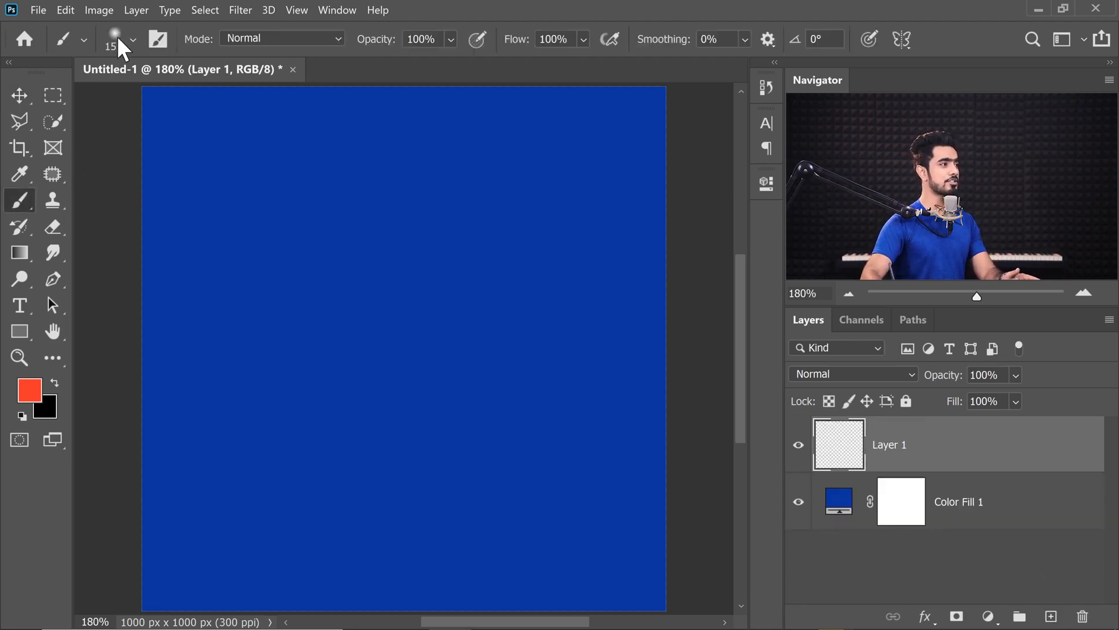
{"action": "left_click", "coordinate": [127, 42]}
{"action": "left_click", "coordinate": [337, 303]}
{"action": "left_click", "coordinate": [133, 40]}
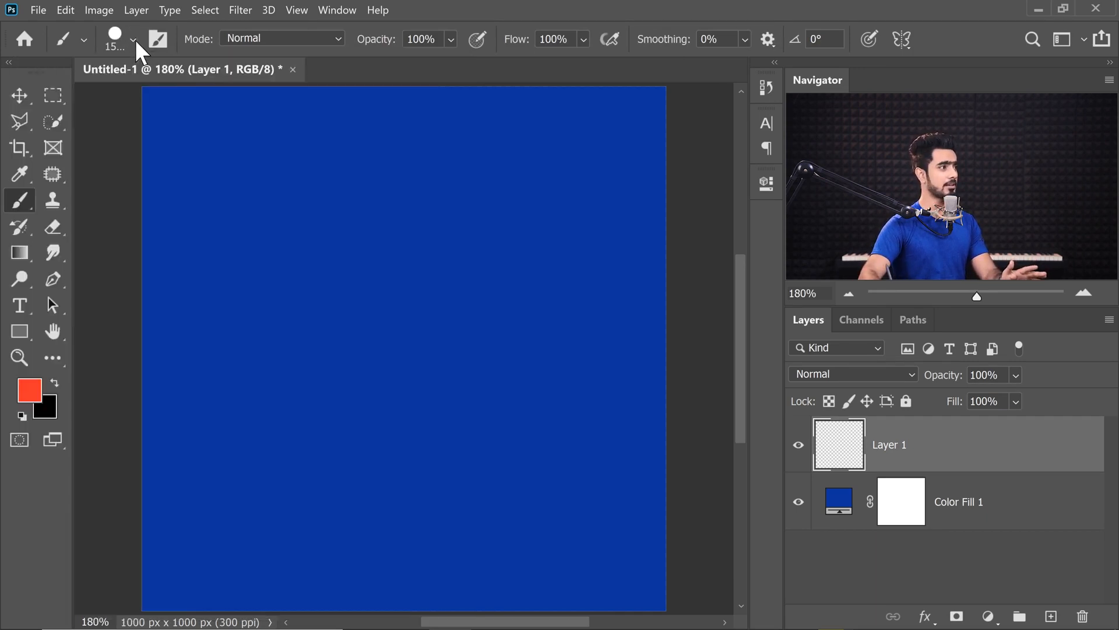
- Reduce the brush size to 45 px at 100% hardness
{"action": "scroll", "coordinate": [385, 239], "scroll_direction": "up", "scroll_amount": 5}
{"action": "left_click_drag", "start_coordinate": [317, 283], "coordinate": [3, 283]}
{"action": "left_click_drag", "start_coordinate": [450, 288], "coordinate": [8, 284]}
{"action": "left_click_drag", "start_coordinate": [511, 286], "coordinate": [11, 292]}
{"action": "left_click_drag", "start_coordinate": [401, 312], "coordinate": [8, 330]}
{"action": "mouse_move", "coordinate": [343, 320]}
{"action": "left_mouse_down"}
{"action": "mouse_move", "coordinate": [194, 326]}
{"action": "mouse_move", "coordinate": [227, 320]}
{"action": "left_mouse_up"}
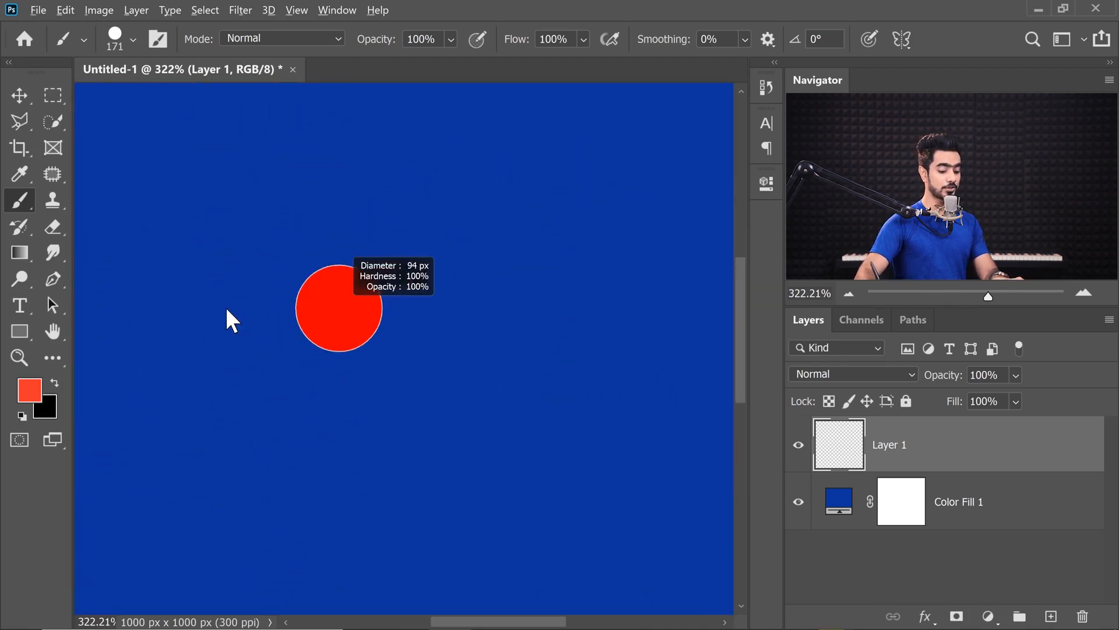
{"action": "key", "text": "bracketleft"}
{"action": "key", "text": "bracketleft"}
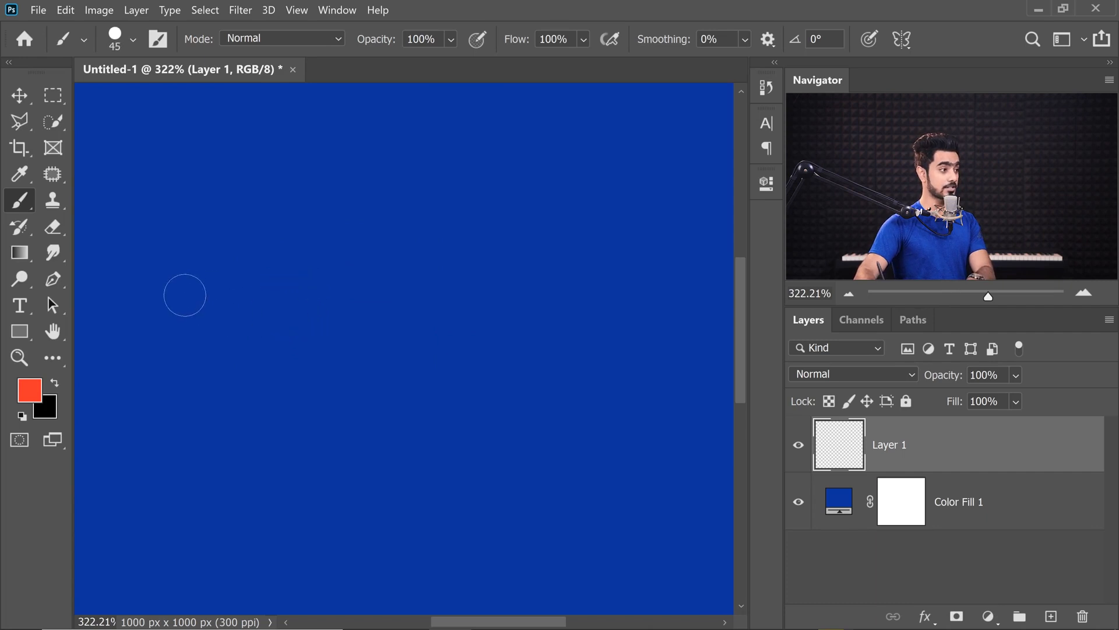
{"action": "mouse_move", "coordinate": [225, 298]}
{"action": "left_mouse_down"}
{"action": "mouse_move", "coordinate": [348, 270]}
{"action": "mouse_move", "coordinate": [279, 279]}
{"action": "left_mouse_up"}
{"action": "left_click_drag", "start_coordinate": [237, 310], "coordinate": [178, 446]}
{"action": "key", "text": "ctrl+z"}
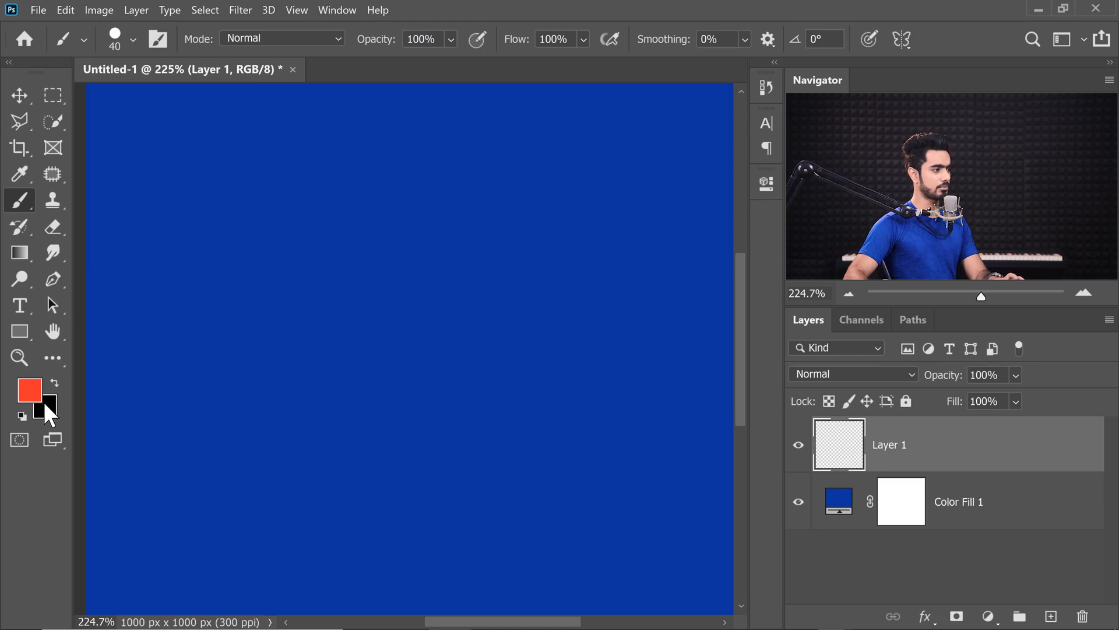
- Handwrite the word "Raster" on Layer 1 in white with the 40 px brush, redoing any misdrawn stroke
{"action": "key", "text": "d"}
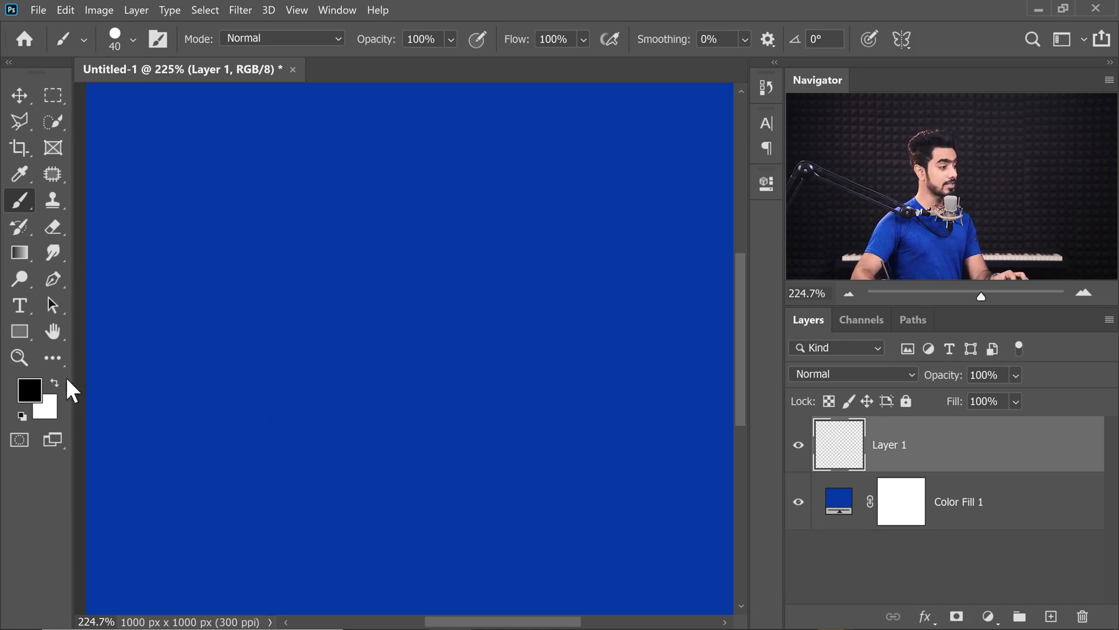
{"action": "key", "text": "x"}
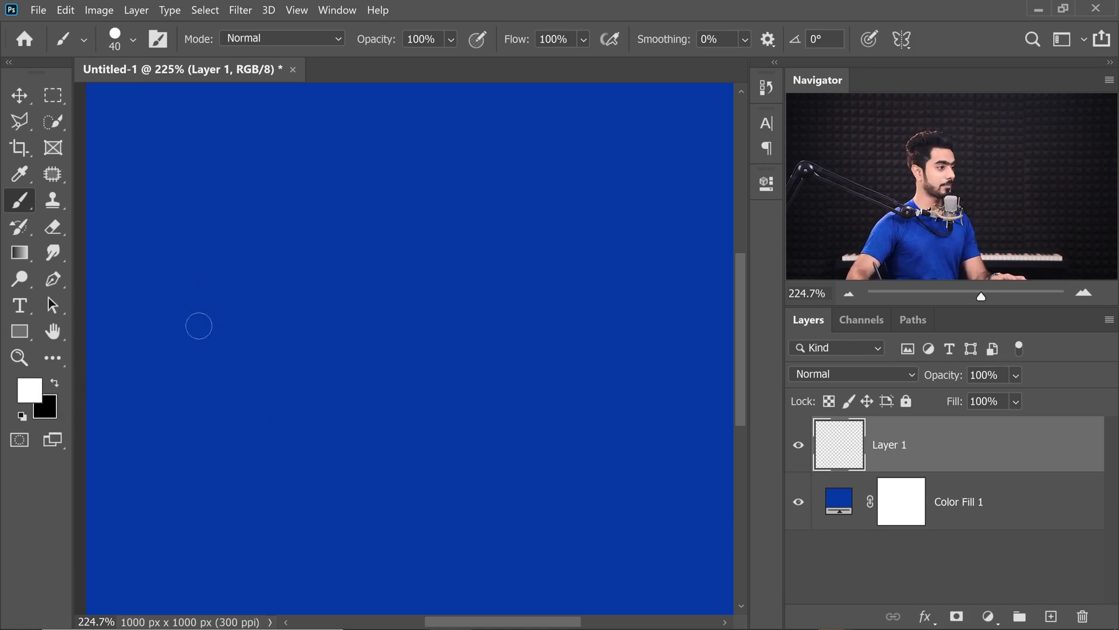
{"action": "left_click_drag", "start_coordinate": [199, 327], "coordinate": [229, 269]}
{"action": "left_click_drag", "start_coordinate": [297, 208], "coordinate": [175, 443]}
{"action": "left_click_drag", "start_coordinate": [217, 307], "coordinate": [269, 268]}
{"action": "left_click_drag", "start_coordinate": [296, 337], "coordinate": [375, 391]}
{"action": "key", "text": "ctrl+z"}
{"action": "mouse_move", "coordinate": [193, 337]}
{"action": "left_mouse_down"}
{"action": "mouse_move", "coordinate": [375, 205]}
{"action": "mouse_move", "coordinate": [188, 335]}
{"action": "mouse_move", "coordinate": [322, 417]}
{"action": "left_mouse_up"}
{"action": "mouse_move", "coordinate": [287, 379]}
{"action": "left_mouse_down"}
{"action": "mouse_move", "coordinate": [317, 375]}
{"action": "mouse_move", "coordinate": [331, 300]}
{"action": "left_mouse_up"}
{"action": "mouse_move", "coordinate": [317, 361]}
{"action": "left_mouse_down"}
{"action": "mouse_move", "coordinate": [340, 365]}
{"action": "mouse_move", "coordinate": [383, 339]}
{"action": "mouse_move", "coordinate": [432, 333]}
{"action": "mouse_move", "coordinate": [379, 326]}
{"action": "left_mouse_up"}
{"action": "scroll", "coordinate": [455, 308], "scroll_direction": "down", "scroll_amount": 2}
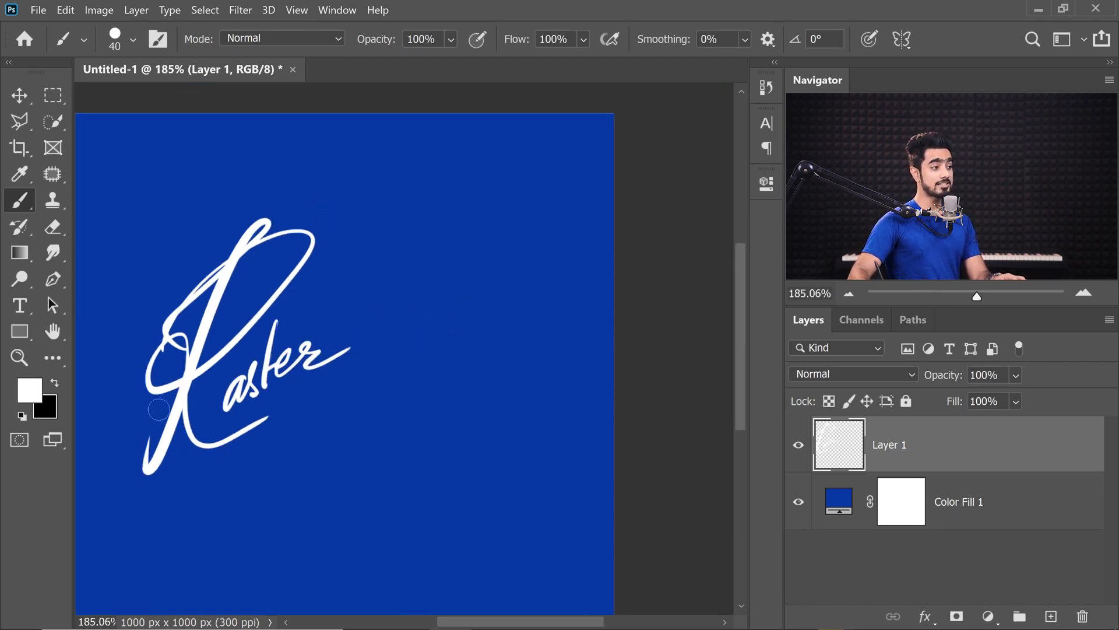
- Check Layer 1's content by toggling its visibility, and rename the layer as Raster Layer
{"action": "left_click", "coordinate": [796, 445]}
{"action": "left_click", "coordinate": [795, 445]}
{"action": "double_click", "coordinate": [888, 444]}
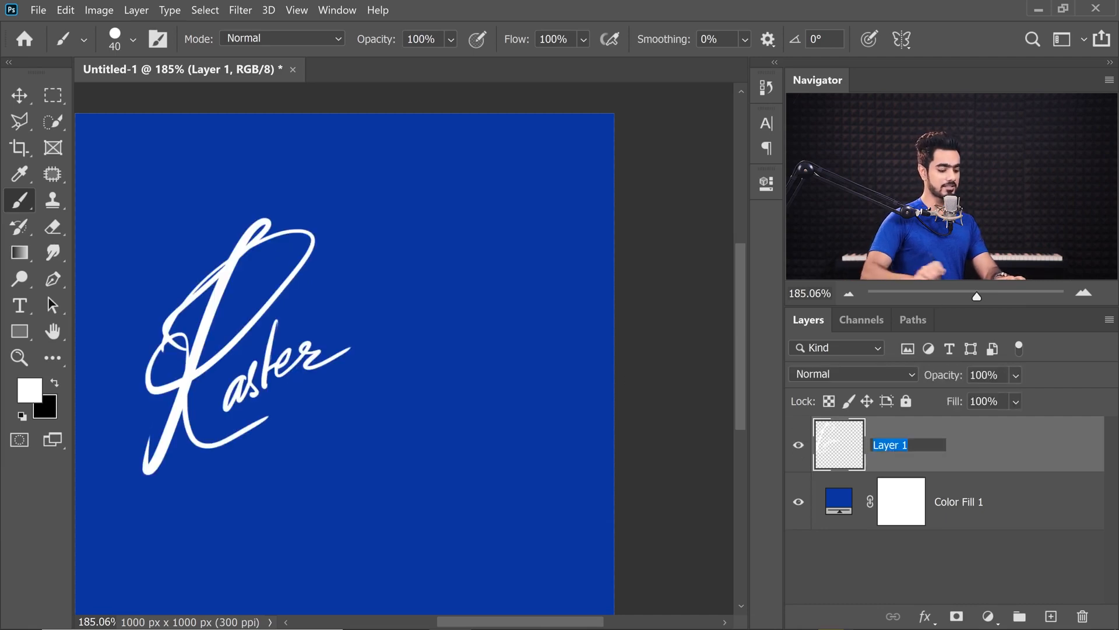
{"action": "type", "text": "Raster Lay"}
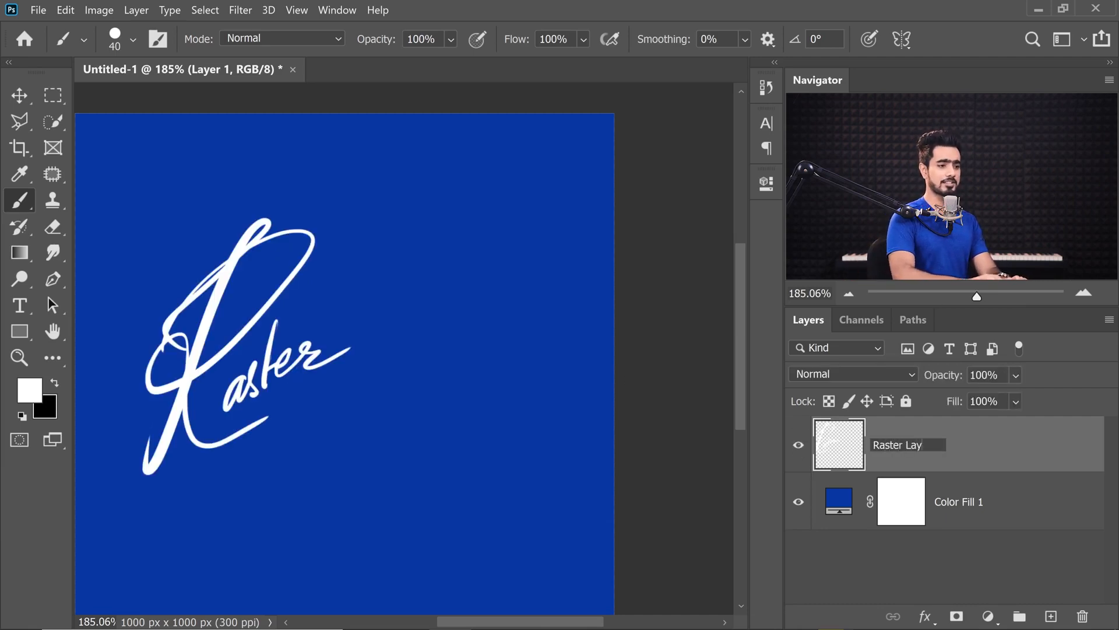
{"action": "type", "text": "er"}
{"action": "key", "text": "Return"}
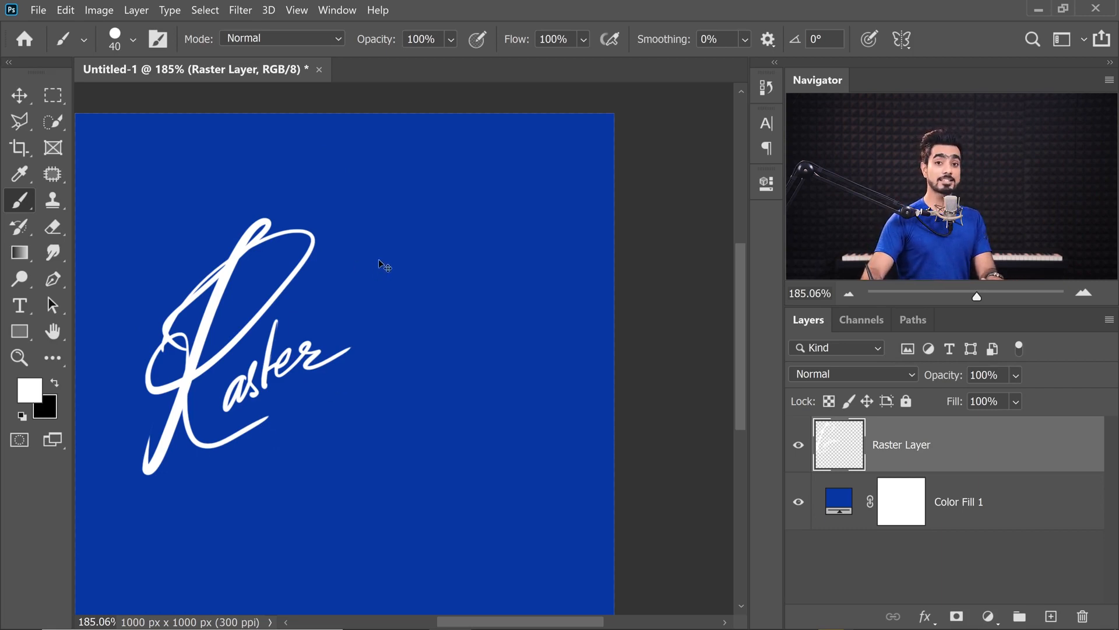
- Shrink the Raster Layer handwriting to a small fraction of its size with a free transform
{"action": "key", "text": "ctrl+t"}
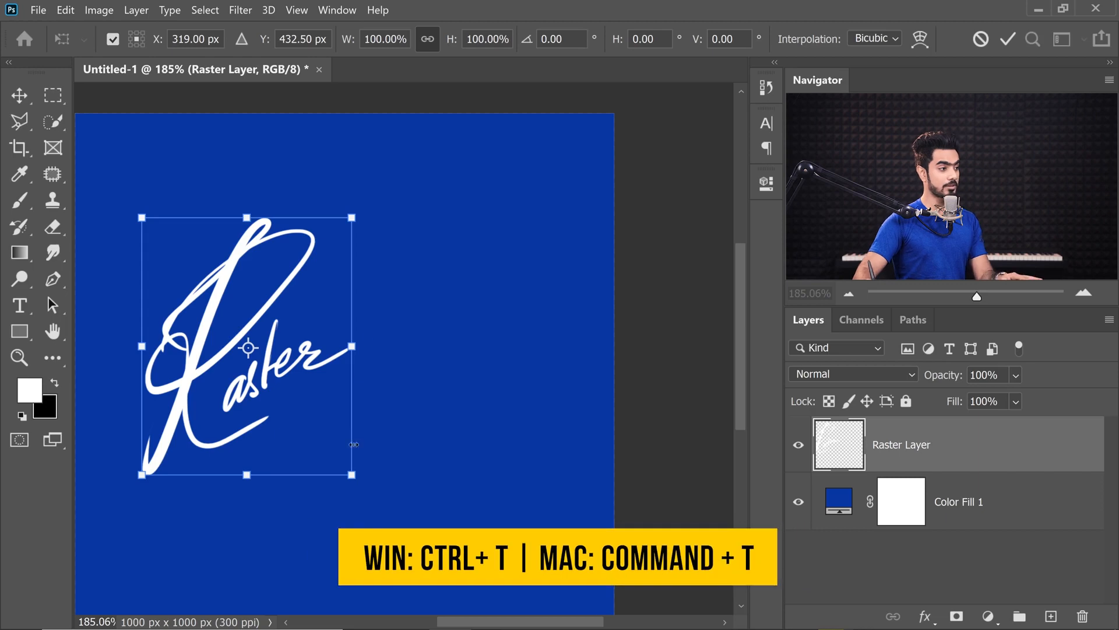
{"action": "left_click_drag", "start_coordinate": [353, 477], "coordinate": [281, 361]}
{"action": "key", "text": "Return"}
{"action": "key", "text": "b"}
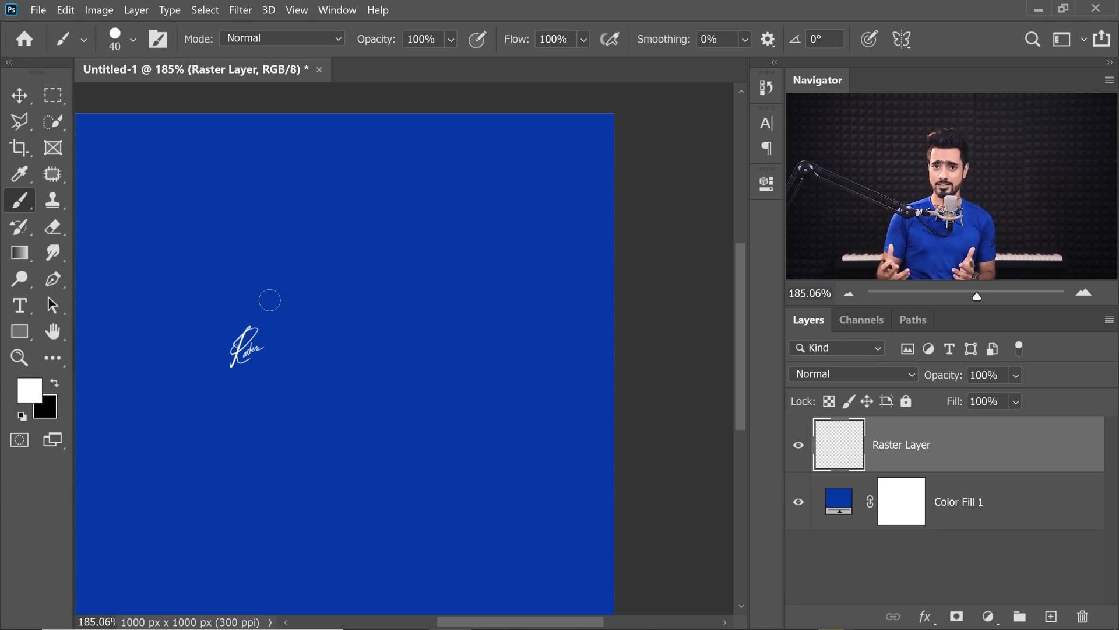
- Scale the shrunken Raster Layer handwriting back up to slightly larger than its original drawn size
{"action": "key", "text": "ctrl+t"}
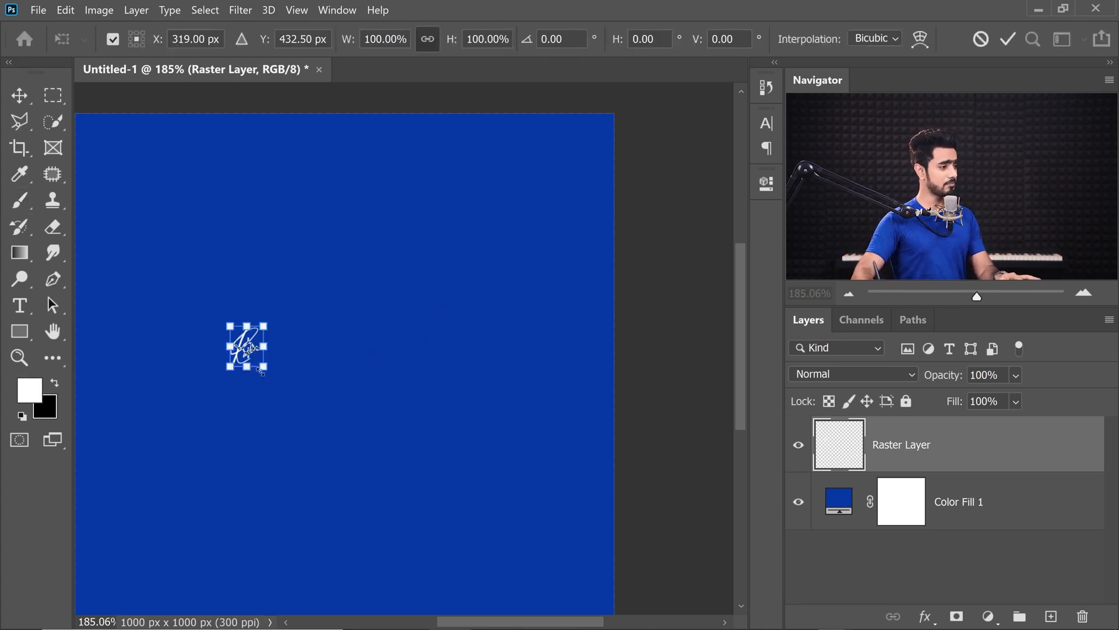
{"action": "mouse_move", "coordinate": [265, 367]}
{"action": "left_mouse_down"}
{"action": "mouse_move", "coordinate": [325, 388]}
{"action": "mouse_move", "coordinate": [398, 453]}
{"action": "left_mouse_up"}
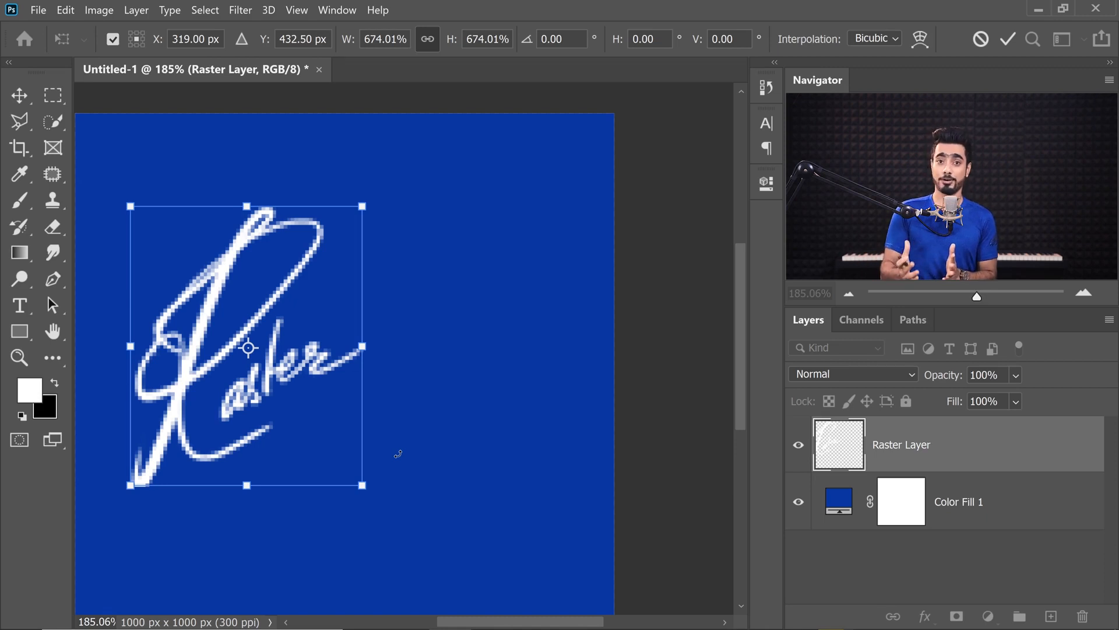
{"action": "left_click_drag", "start_coordinate": [362, 489], "coordinate": [383, 497]}
{"action": "key", "text": "Return"}
{"action": "key", "text": "b"}
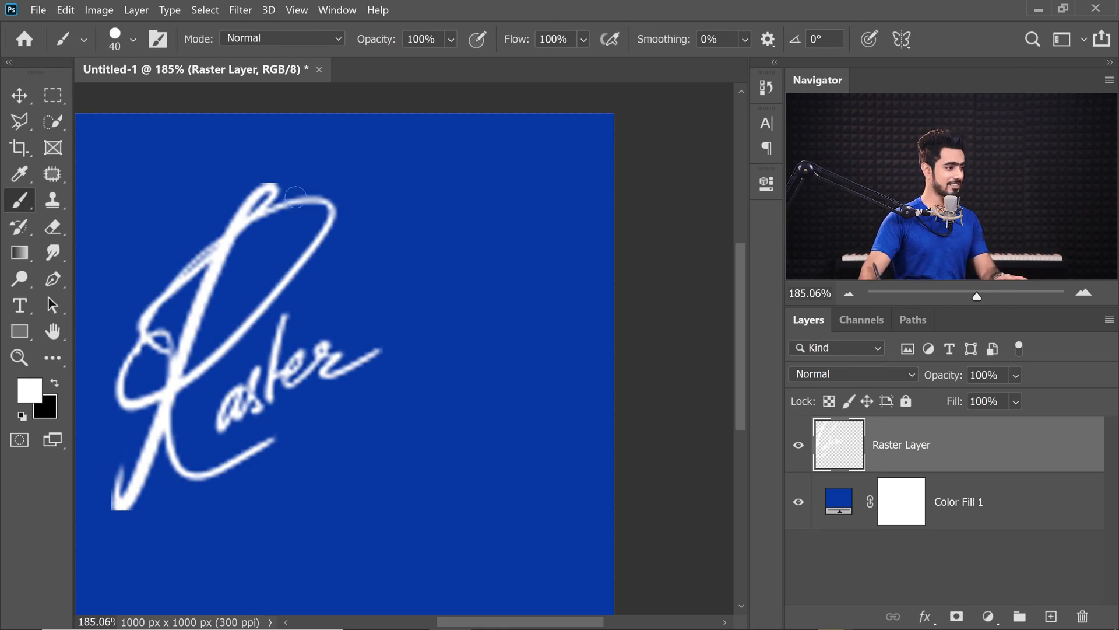
- Inspect the enlarged handwriting's edges and undo the scaling of the Raster Layer
{"action": "scroll", "coordinate": [235, 351], "scroll_direction": "up", "scroll_amount": 2}
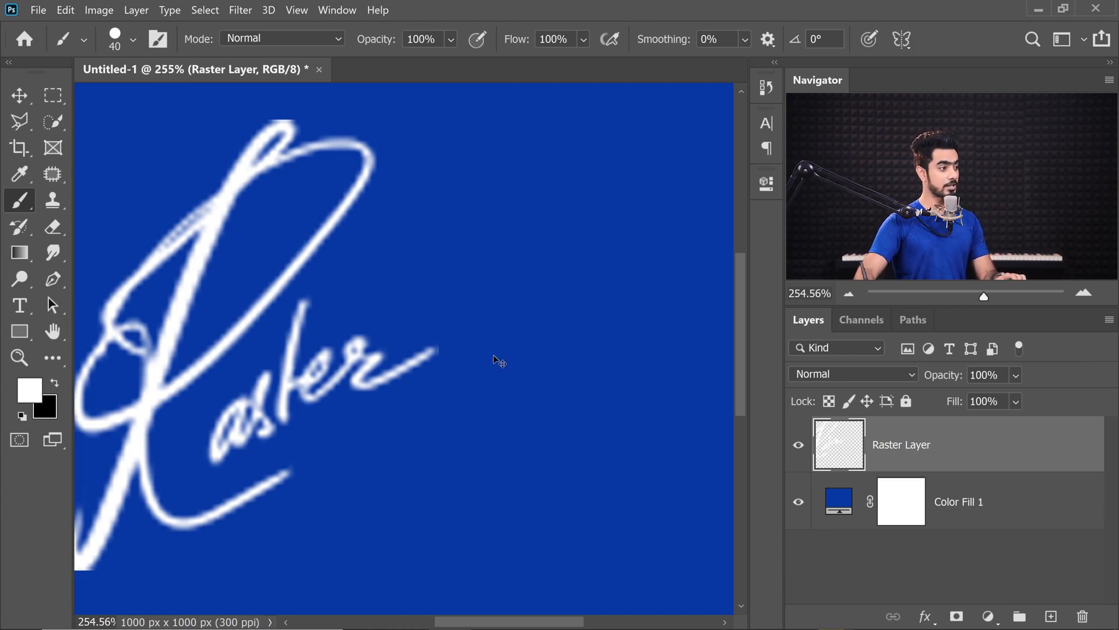
{"action": "key", "text": "ctrl+z"}
{"action": "key", "text": "ctrl+shift+z"}
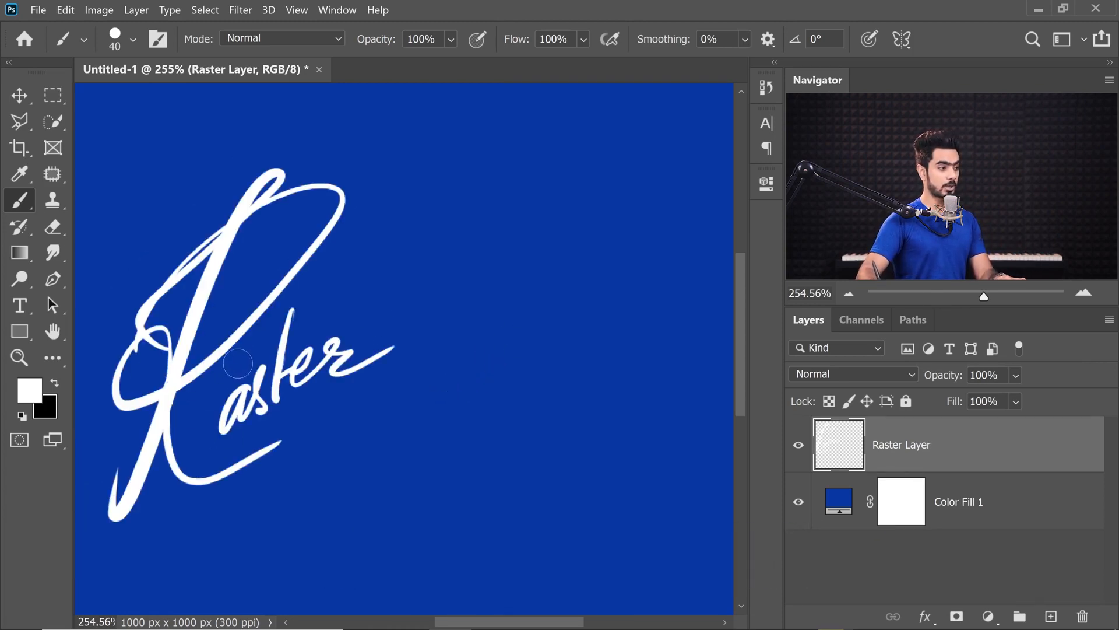
- Convert the Raster Layer to a Smart Object
{"action": "scroll", "coordinate": [252, 367], "scroll_direction": "up", "scroll_amount": 1}
{"action": "left_click_drag", "start_coordinate": [251, 367], "coordinate": [371, 368]}
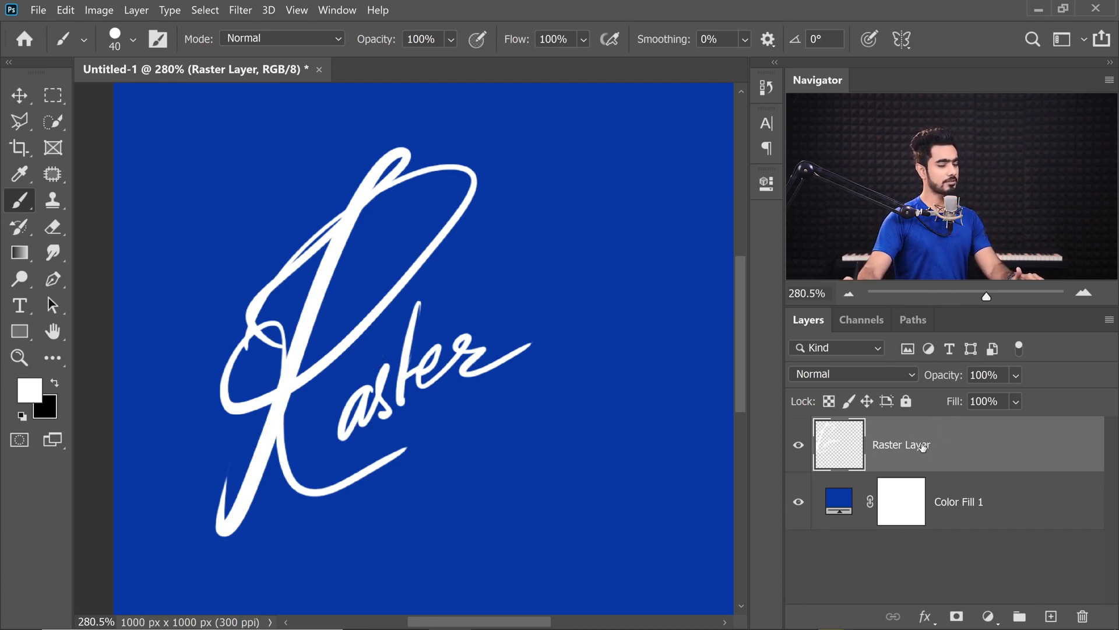
{"action": "right_click", "coordinate": [999, 450]}
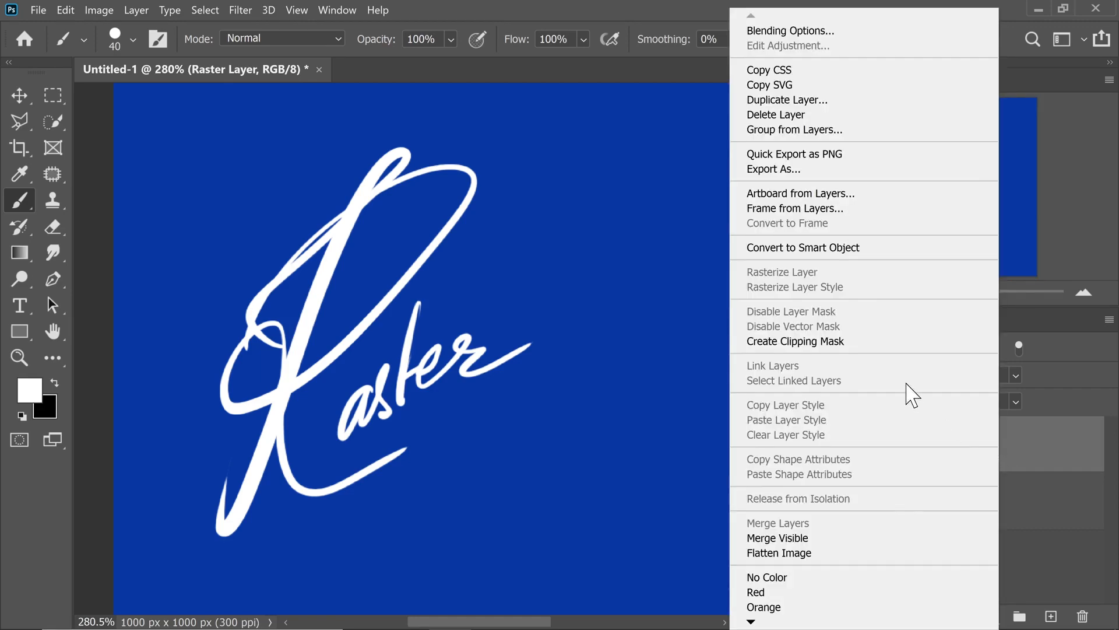
{"action": "left_click", "coordinate": [808, 256]}
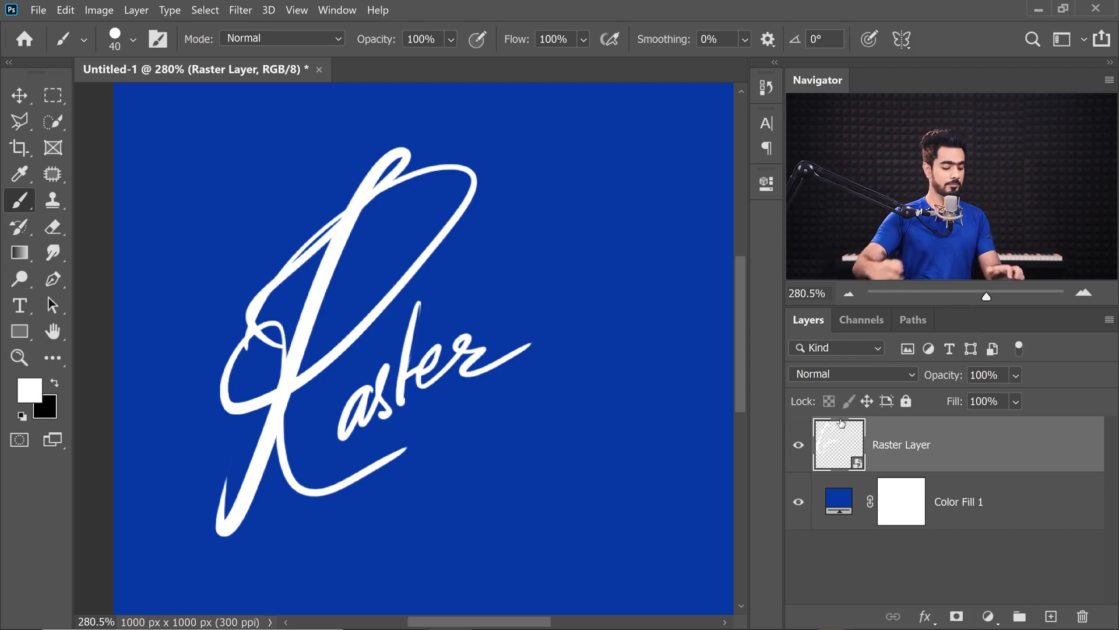
- Shrink the handwriting Smart Object proportionally to about 8% of its size with a free transform
{"action": "key", "text": "ctrl+t"}
{"action": "mouse_move", "coordinate": [532, 536]}
{"action": "left_mouse_down"}
{"action": "mouse_move", "coordinate": [508, 482]}
{"action": "mouse_move", "coordinate": [419, 387]}
{"action": "mouse_move", "coordinate": [380, 367]}
{"action": "left_mouse_up"}
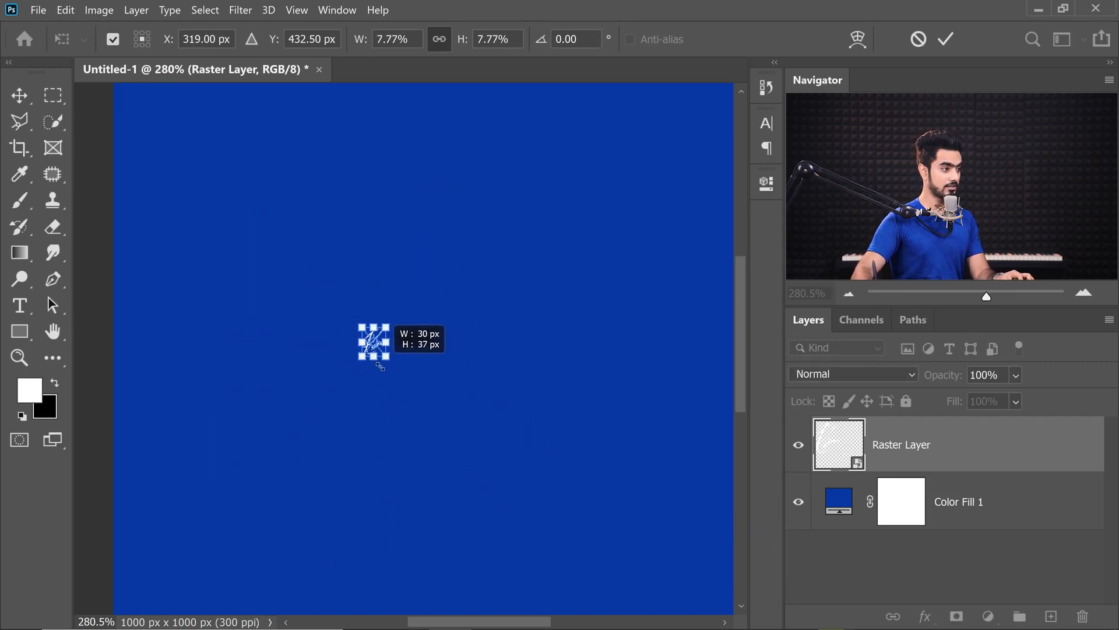
{"action": "key", "text": "Return"}
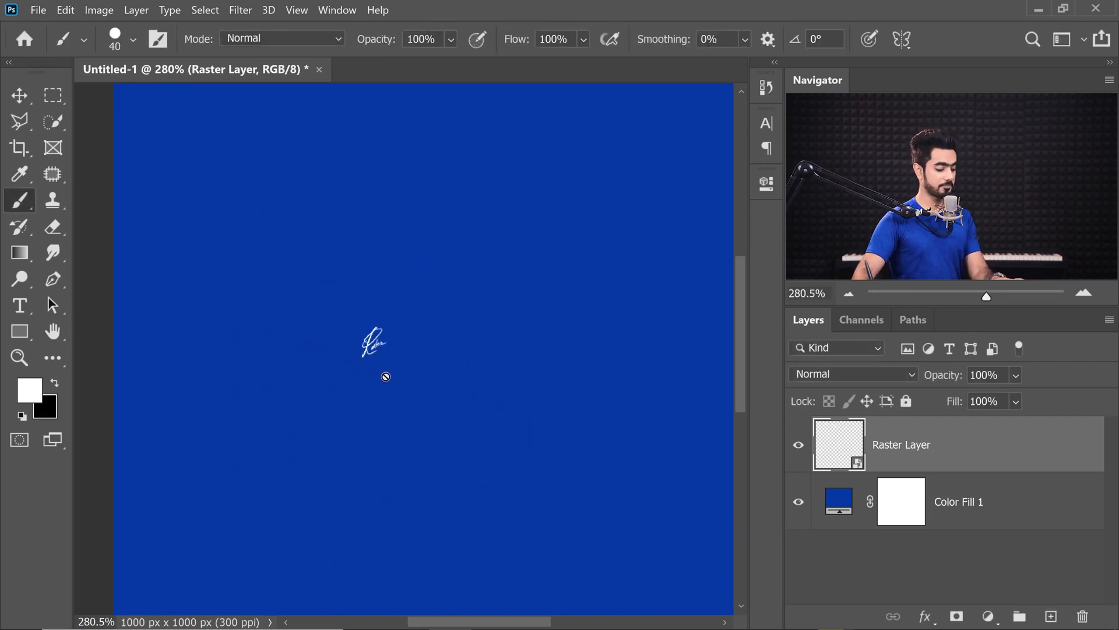
- Scale the shrunken Smart Object handwriting back up to larger than its originally drawn size
{"action": "mouse_move", "coordinate": [372, 343]}
{"action": "left_mouse_down"}
{"action": "mouse_move", "coordinate": [480, 332]}
{"action": "mouse_move", "coordinate": [377, 369]}
{"action": "left_mouse_up"}
{"action": "mouse_move", "coordinate": [468, 360]}
{"action": "left_mouse_down"}
{"action": "mouse_move", "coordinate": [381, 356]}
{"action": "mouse_move", "coordinate": [415, 358]}
{"action": "left_mouse_up"}
{"action": "key", "text": "ctrl+t"}
{"action": "left_click_drag", "start_coordinate": [496, 332], "coordinate": [490, 334]}
{"action": "left_click_drag", "start_coordinate": [477, 294], "coordinate": [376, 196]}
{"action": "mouse_move", "coordinate": [345, 265]}
{"action": "left_mouse_down"}
{"action": "mouse_move", "coordinate": [539, 425]}
{"action": "mouse_move", "coordinate": [542, 415]}
{"action": "left_mouse_up"}
{"action": "key", "text": "Return"}
- Check the enlarged handwriting's edges, try to paint on the Smart Object, and accept rasterizing it
{"action": "mouse_move", "coordinate": [309, 257]}
{"action": "left_mouse_down"}
{"action": "mouse_move", "coordinate": [350, 241]}
{"action": "mouse_move", "coordinate": [359, 289]}
{"action": "left_mouse_up"}
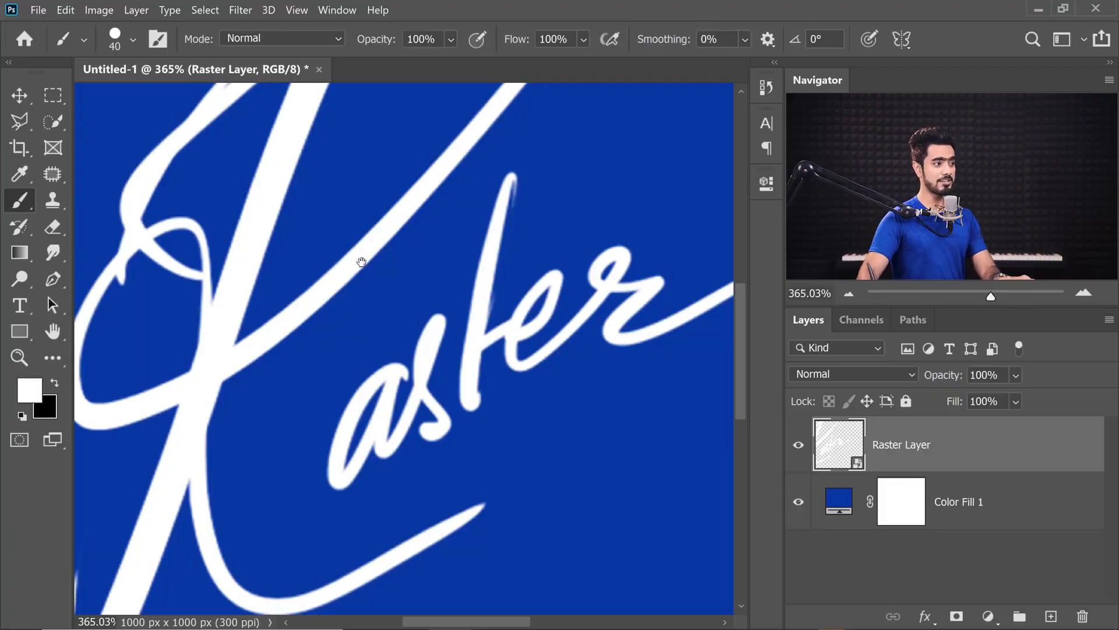
{"action": "scroll", "coordinate": [374, 265], "scroll_direction": "down", "scroll_amount": 3}
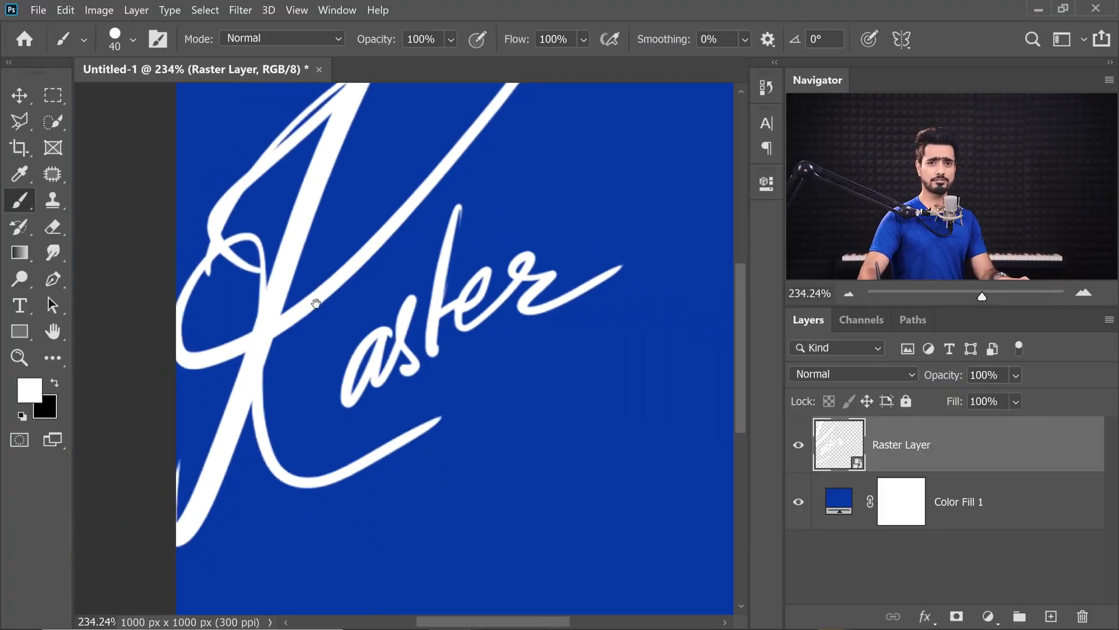
{"action": "left_click_drag", "start_coordinate": [373, 265], "coordinate": [304, 318]}
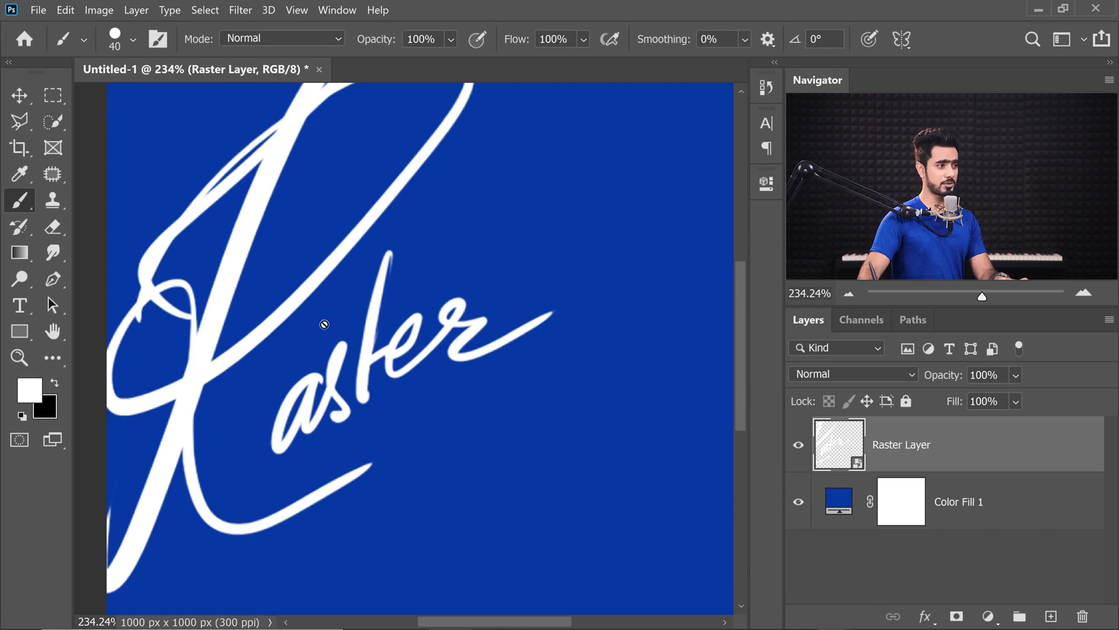
{"action": "left_click", "coordinate": [344, 317]}
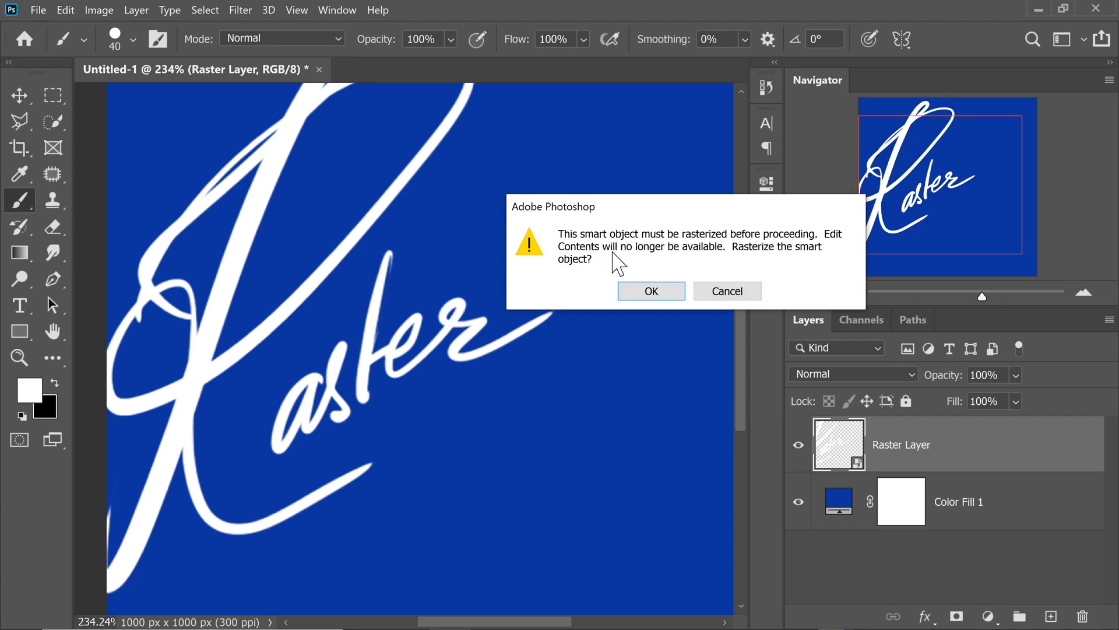
{"action": "left_click", "coordinate": [654, 296]}
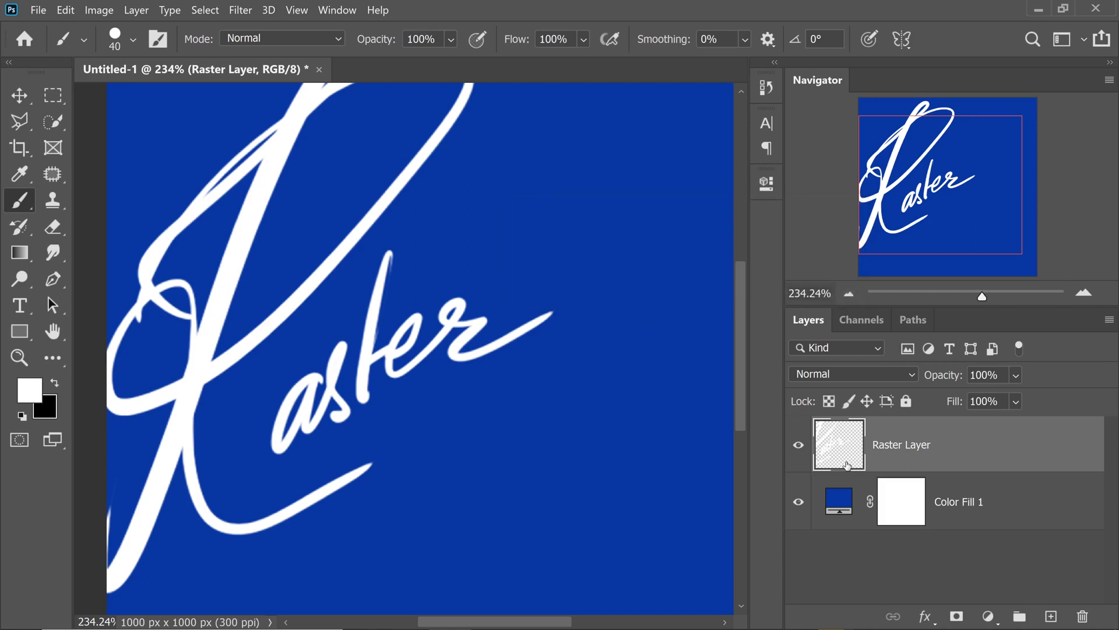
- Convert the Raster Layer to a Smart Object, rasterize it, and convert it to a Smart Object again
{"action": "right_click", "coordinate": [1029, 449]}
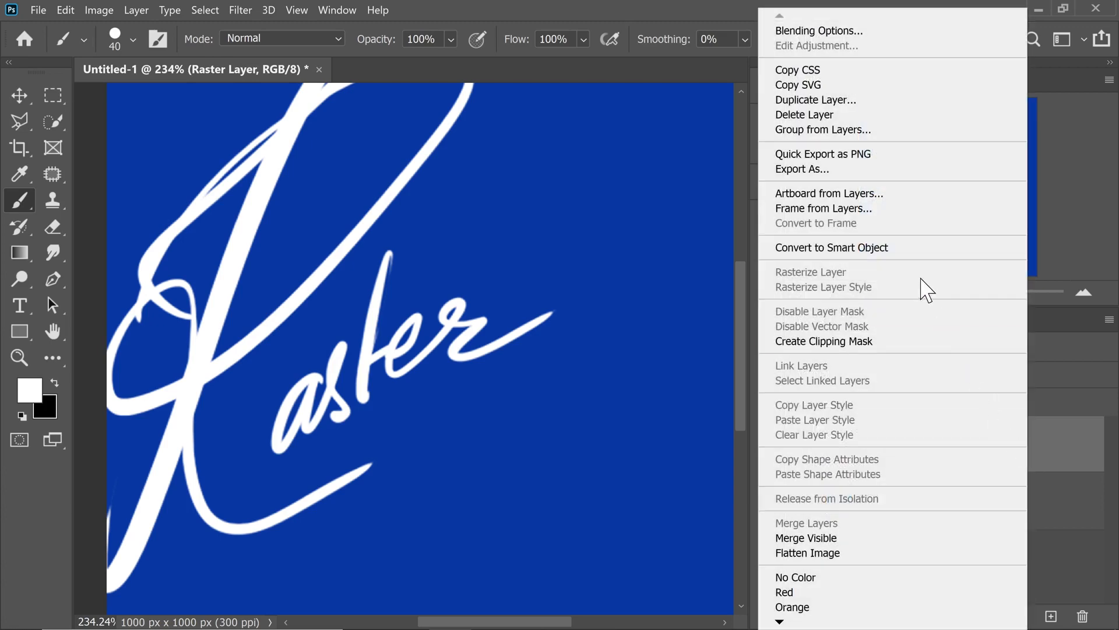
{"action": "left_click", "coordinate": [921, 248]}
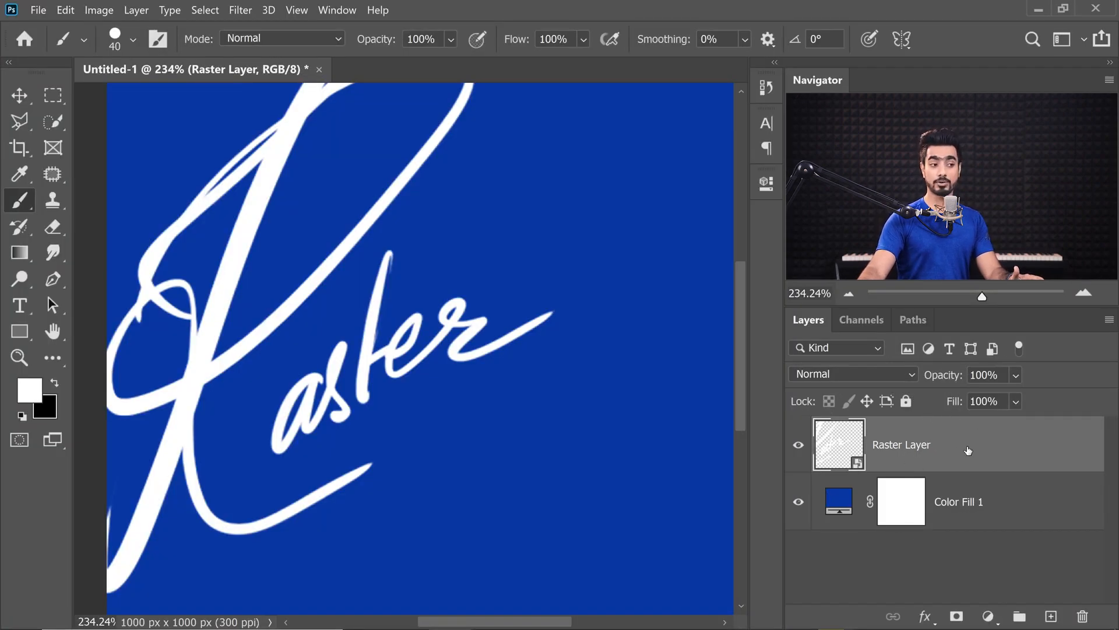
{"action": "right_click", "coordinate": [968, 450]}
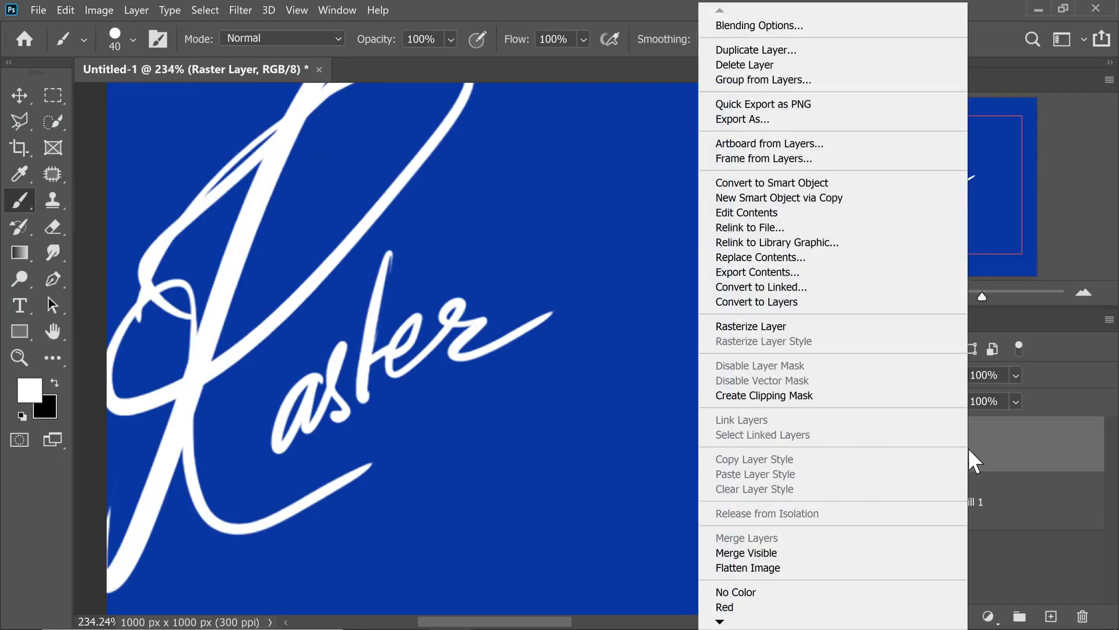
{"action": "left_click", "coordinate": [765, 328]}
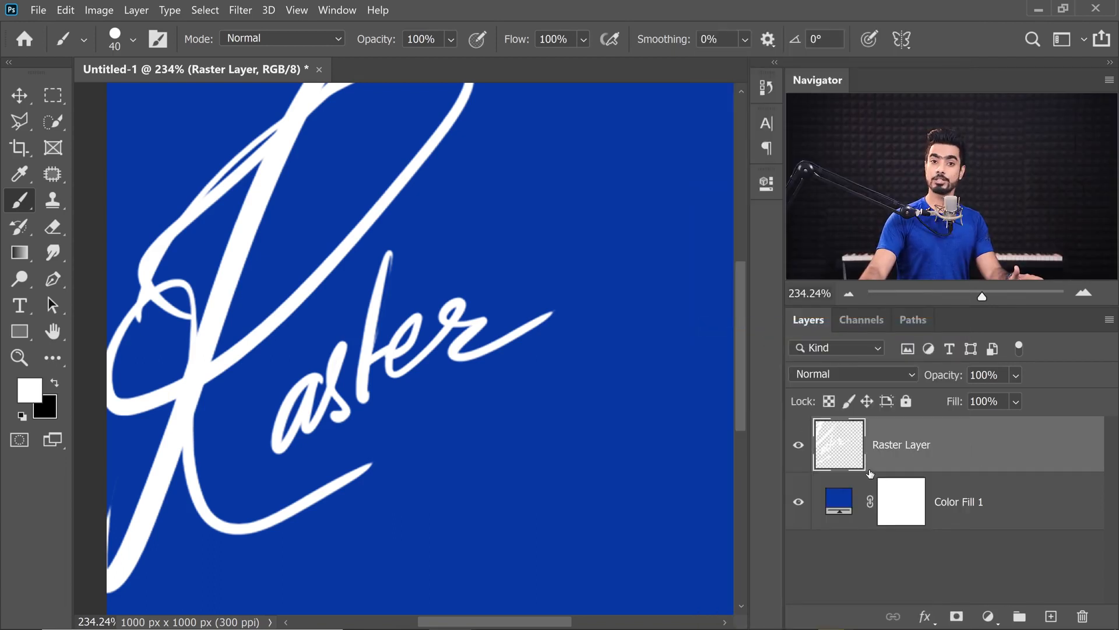
{"action": "right_click", "coordinate": [989, 456]}
{"action": "left_click", "coordinate": [786, 248]}
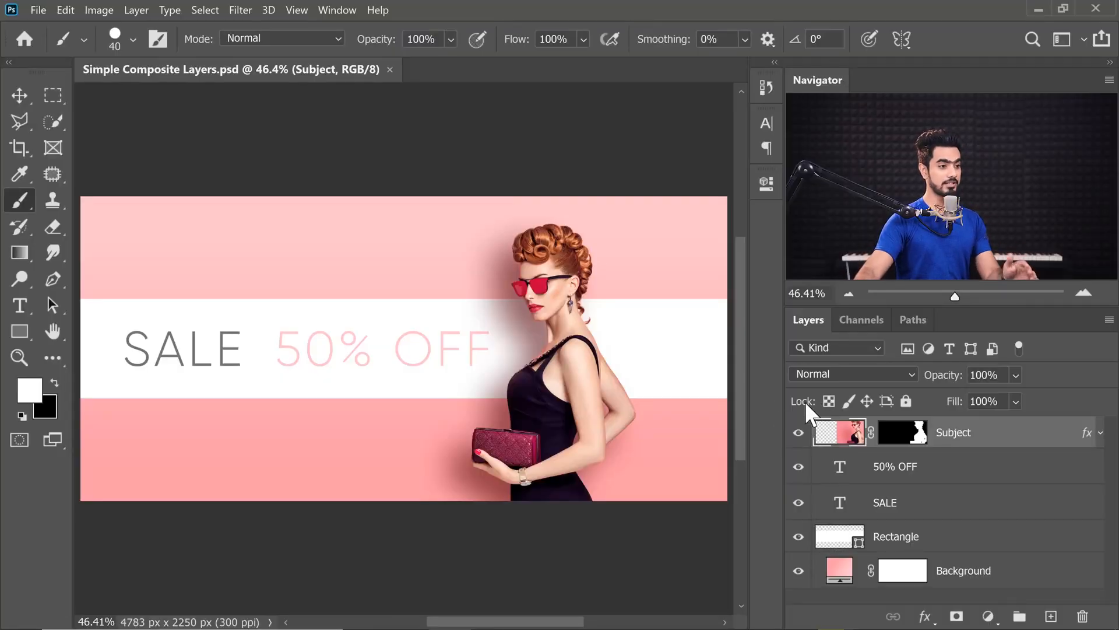
- Check the Subject layer's content by toggling its visibility, and set its Camera Raw Filter exposure to -0.65 and contrast to +59
{"action": "left_click", "coordinate": [798, 434]}
{"action": "left_click", "coordinate": [798, 434]}
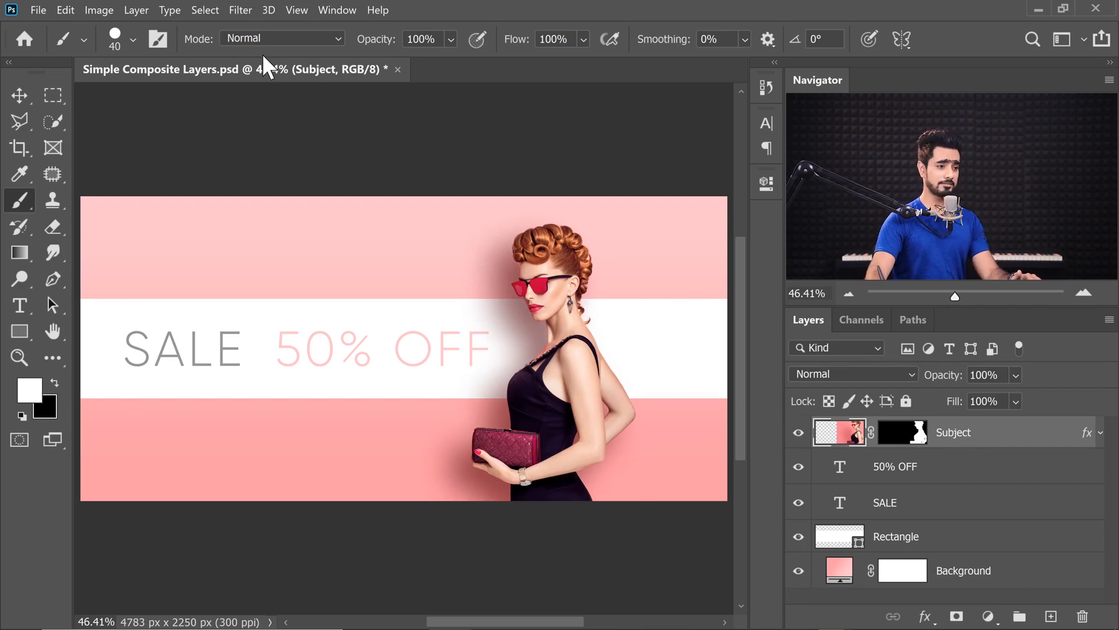
{"action": "left_click", "coordinate": [240, 10]}
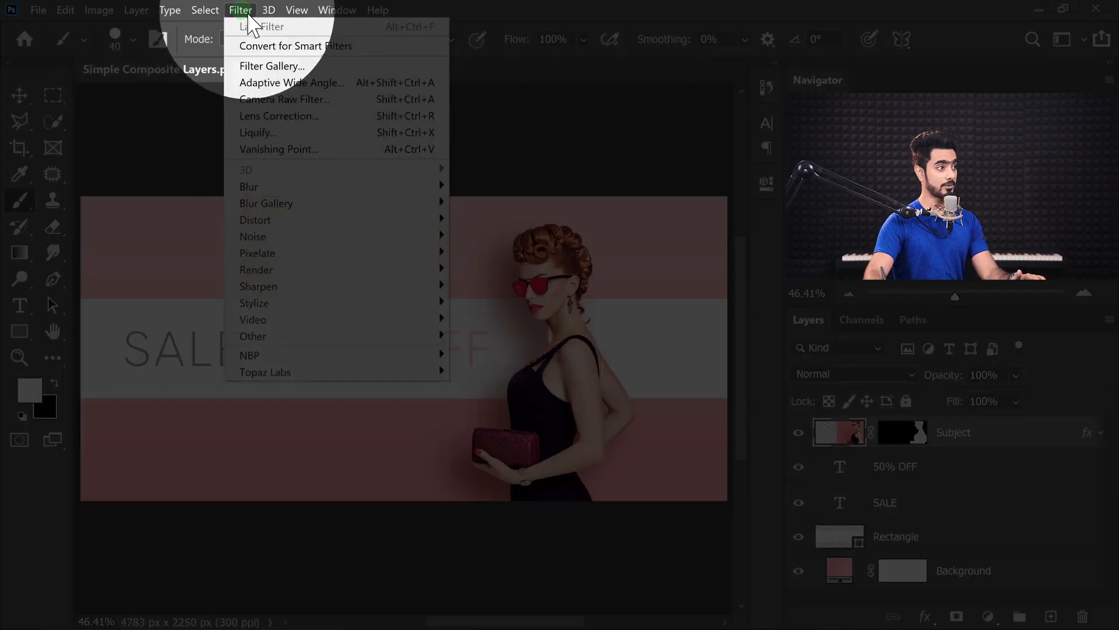
{"action": "left_click", "coordinate": [277, 101]}
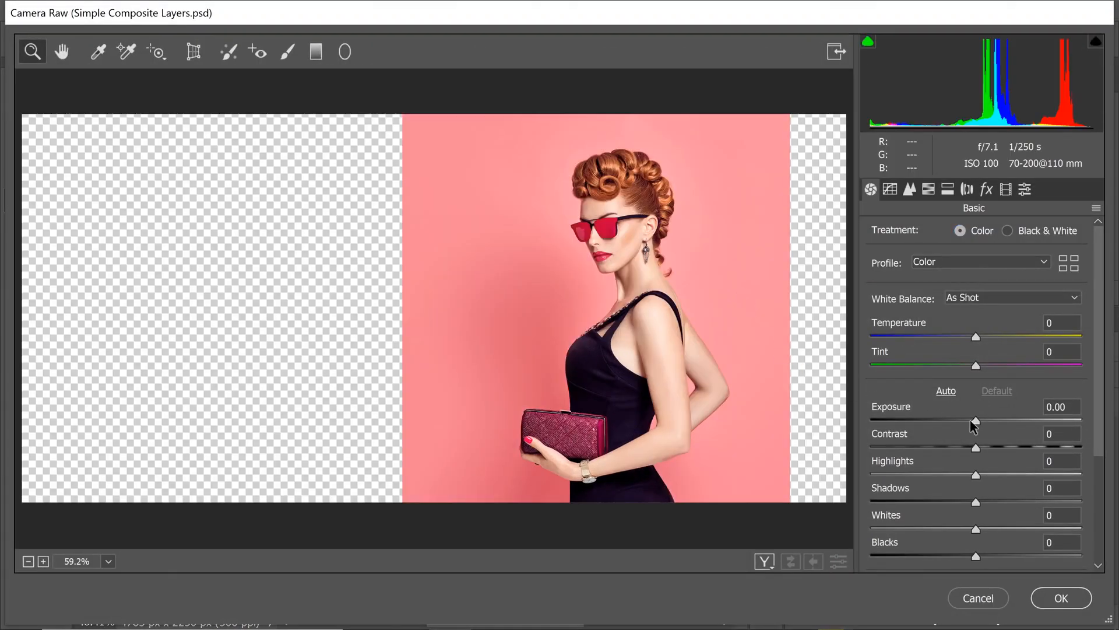
{"action": "left_click_drag", "start_coordinate": [975, 421], "coordinate": [1040, 443]}
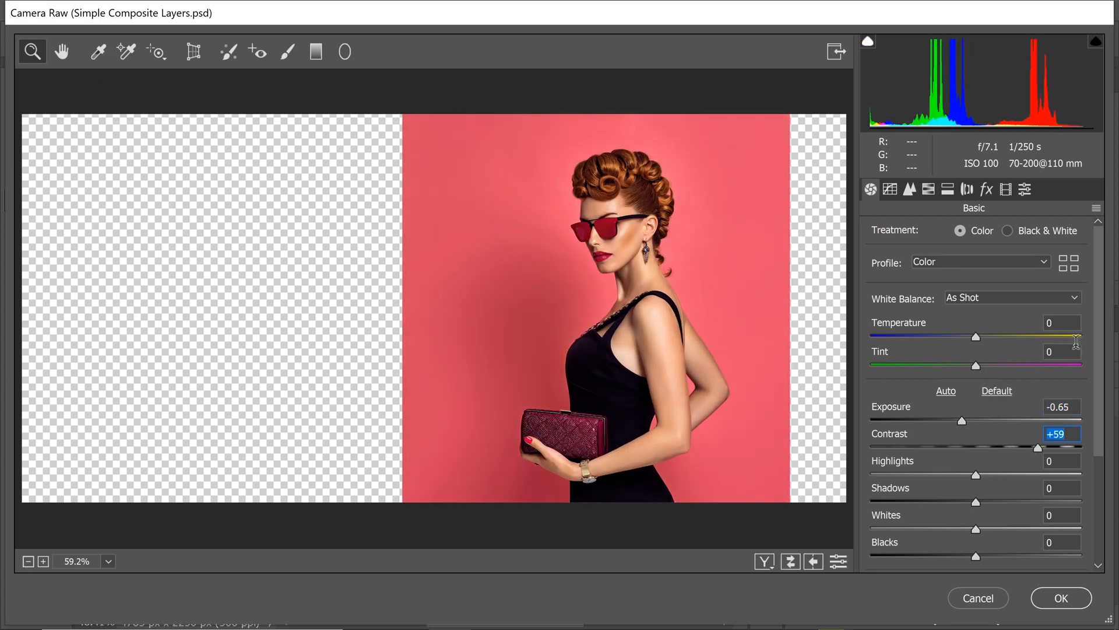
{"action": "left_click_drag", "start_coordinate": [1101, 334], "coordinate": [1081, 500]}
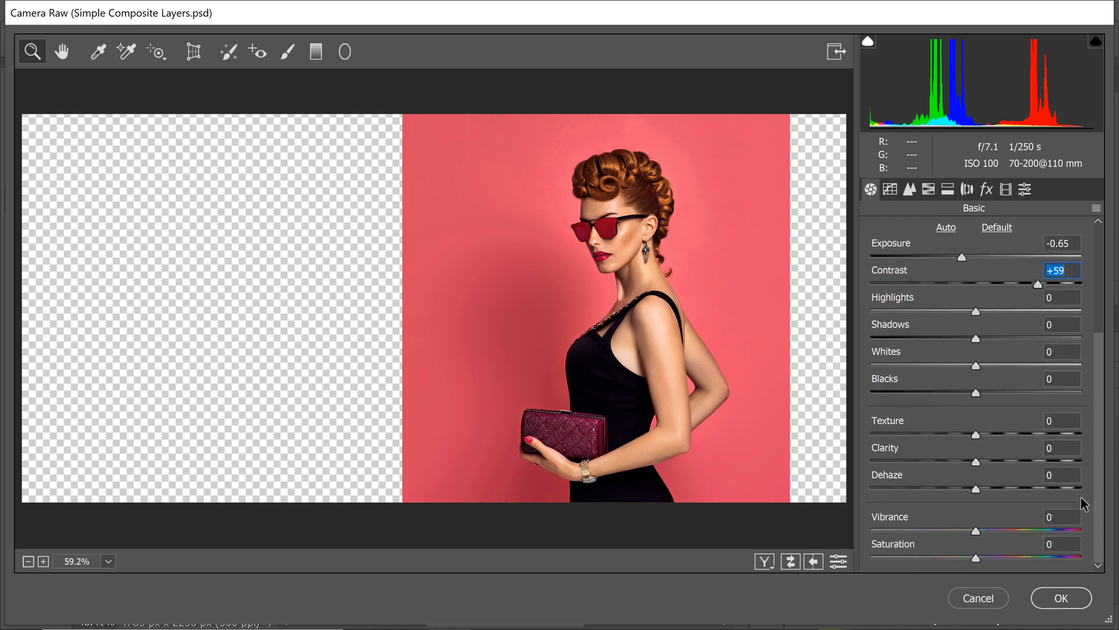
- Switch the Camera Raw profile to Monochrome and apply the filter to the Subject layer
{"action": "left_click_drag", "start_coordinate": [1082, 459], "coordinate": [1086, 338]}
{"action": "left_click", "coordinate": [937, 263]}
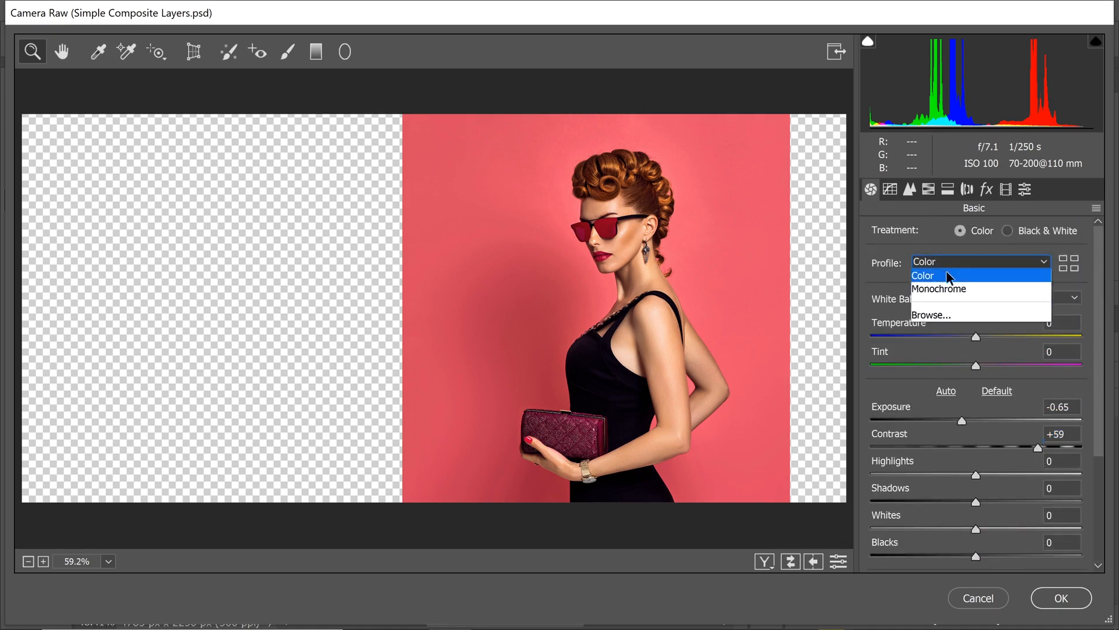
{"action": "left_click", "coordinate": [942, 288]}
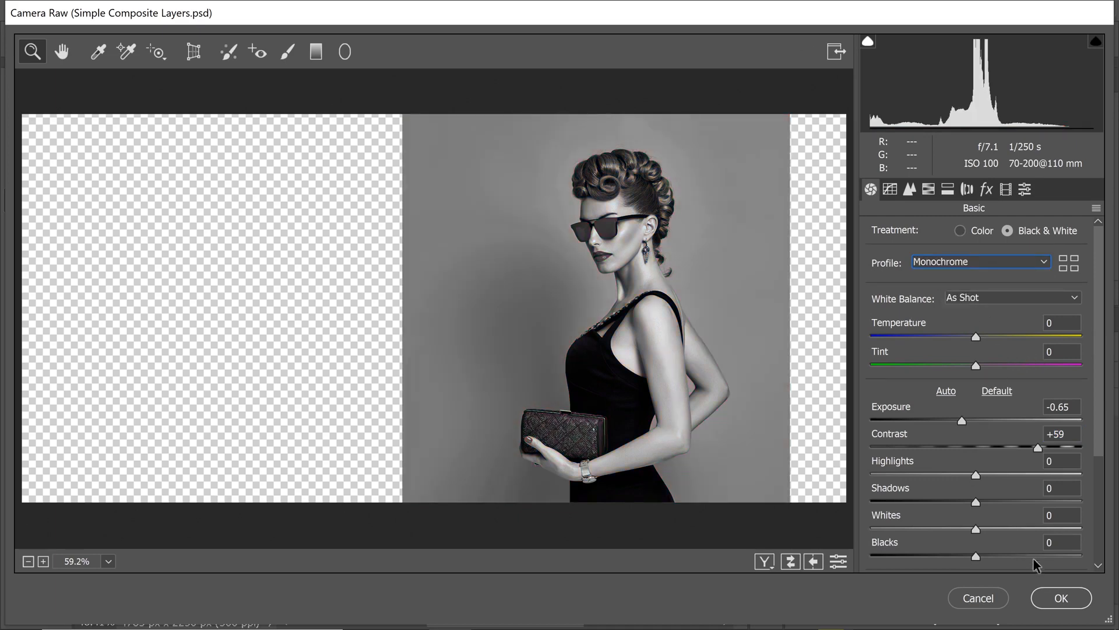
{"action": "left_click", "coordinate": [1061, 597]}
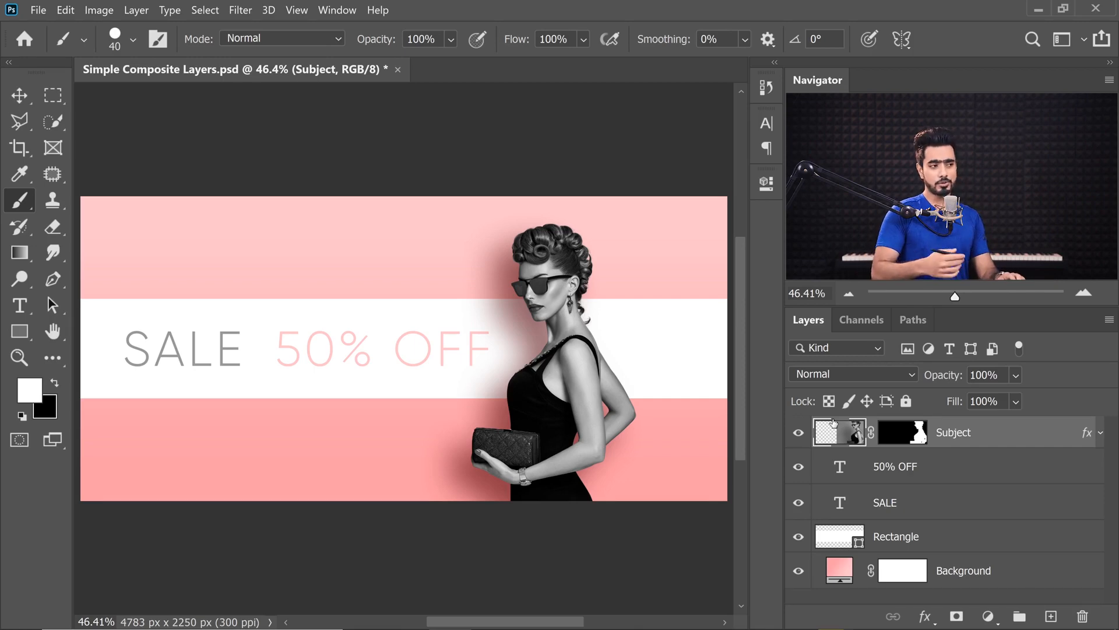
- Compare the Subject with and without the Camera Raw filter by undoing and redoing it, and leave it undone
{"action": "key", "text": "ctrl+z"}
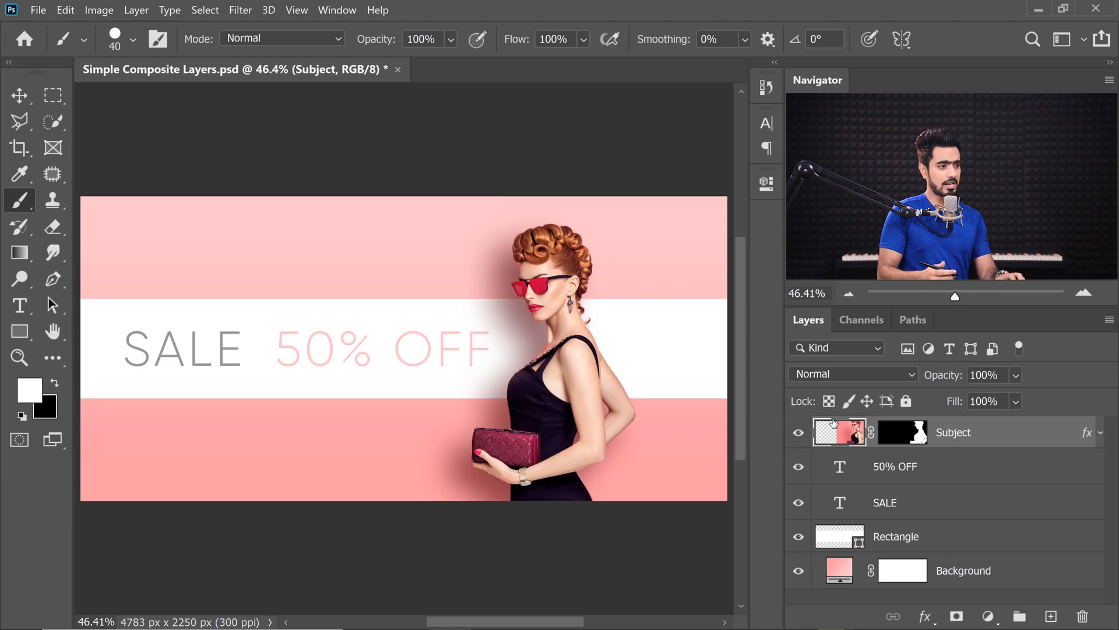
{"action": "key", "text": "ctrl+shift+z"}
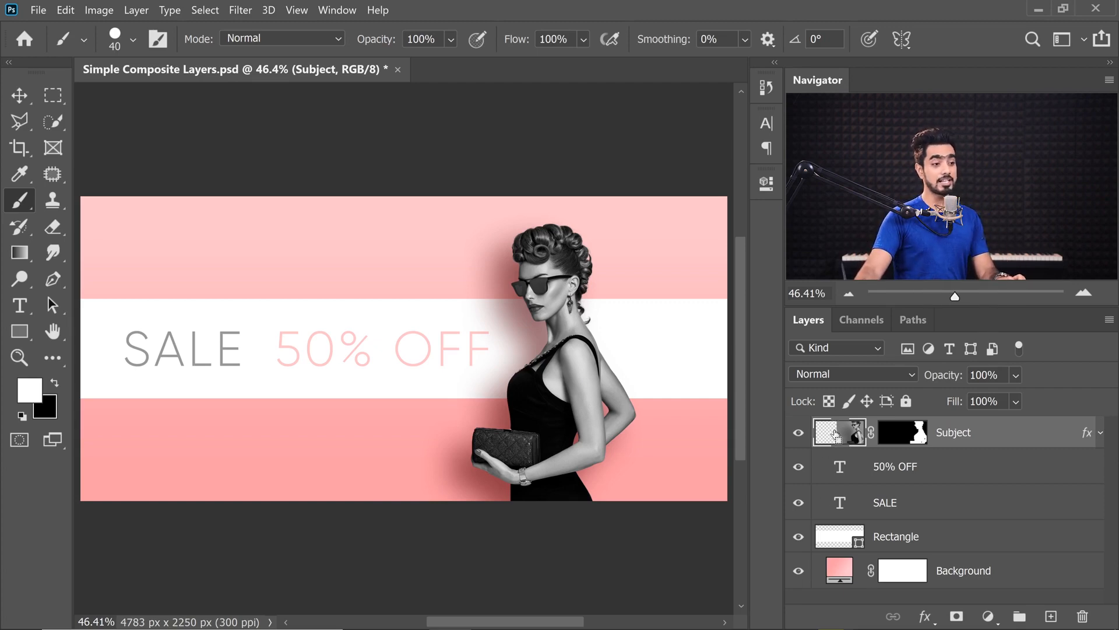
{"action": "key", "text": "ctrl+z"}
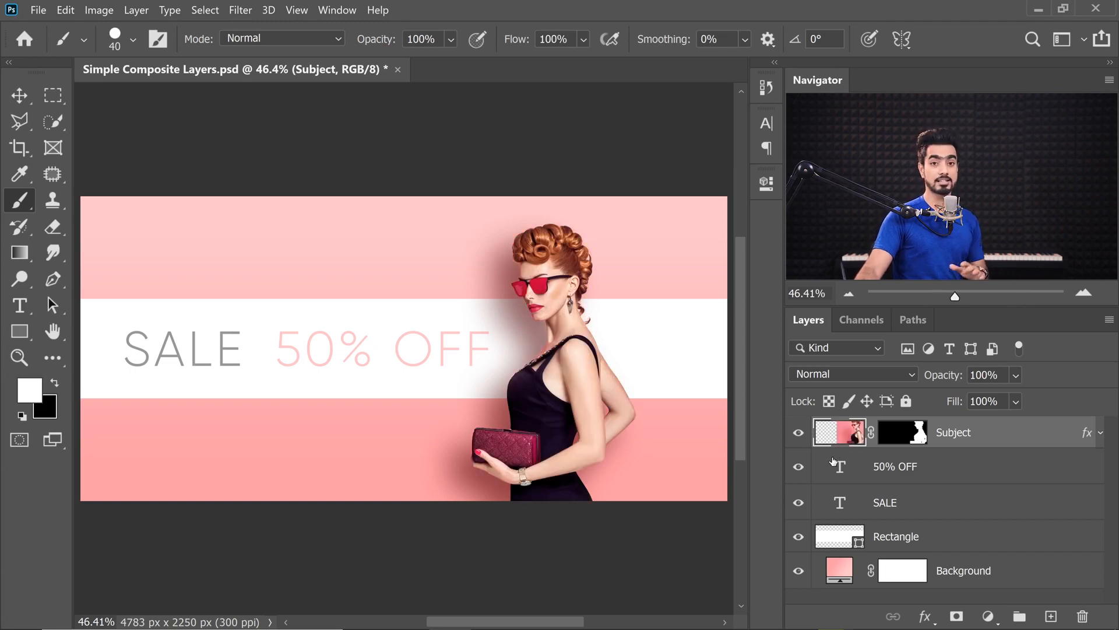
- Convert the Subject layer to a Smart Object, undo the conversion, and examine the shadow around the woman
{"action": "right_click", "coordinate": [1024, 440]}
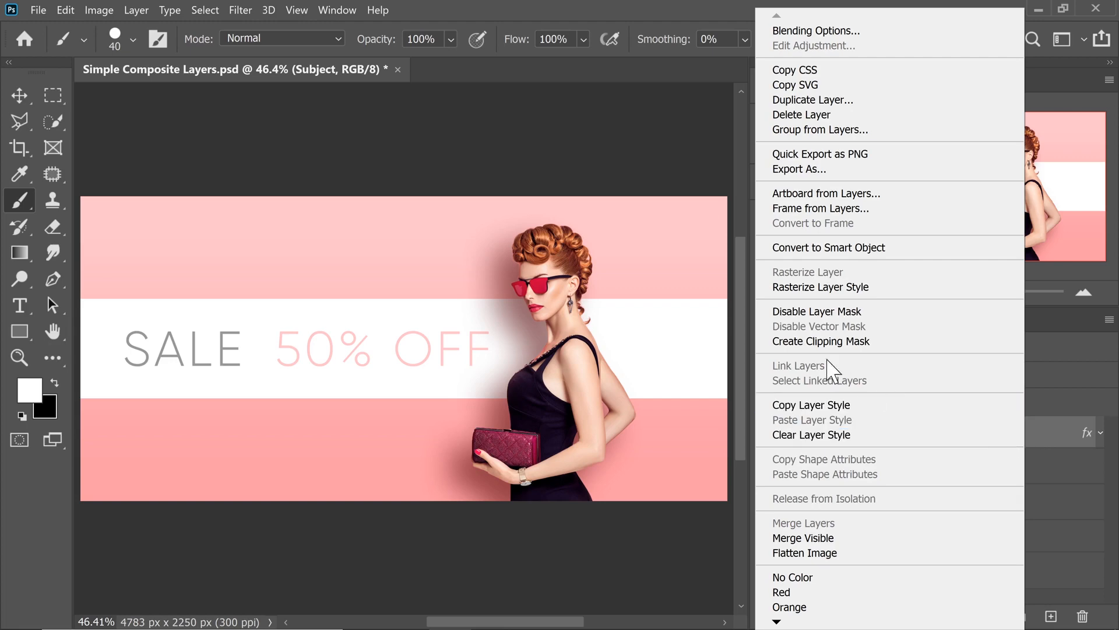
{"action": "left_click", "coordinate": [828, 249]}
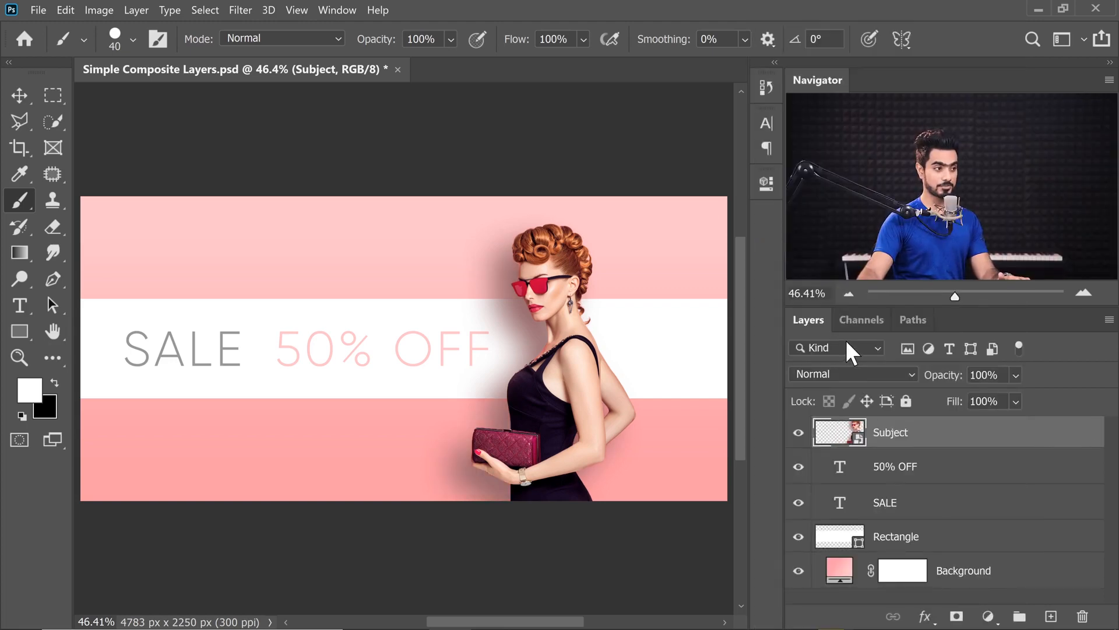
{"action": "left_click_drag", "start_coordinate": [528, 284], "coordinate": [554, 288]}
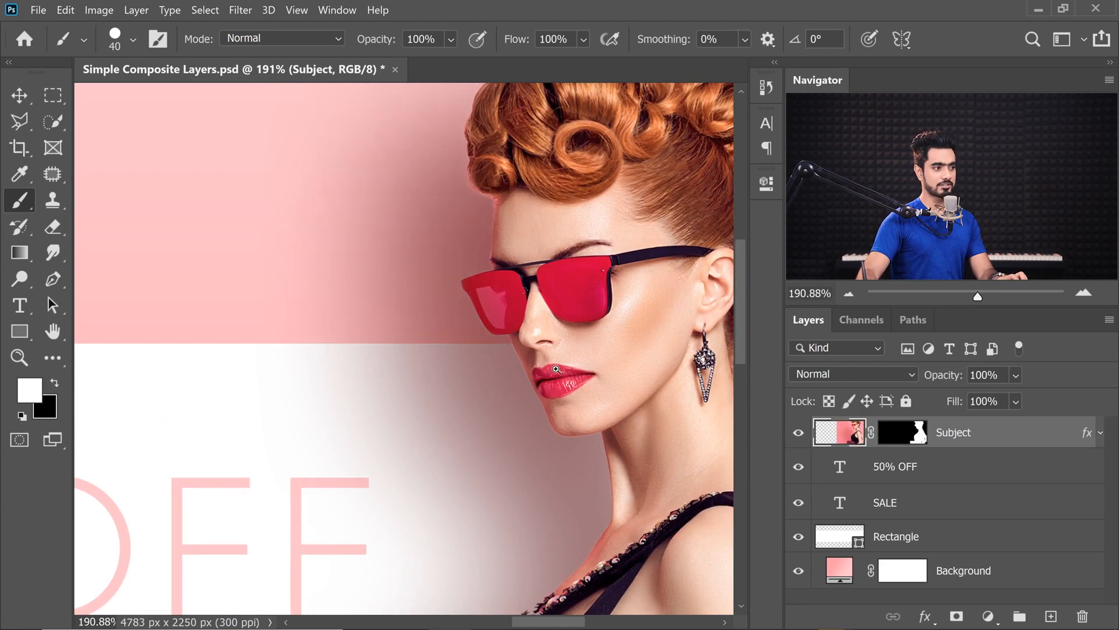
{"action": "left_click_drag", "start_coordinate": [488, 357], "coordinate": [437, 390]}
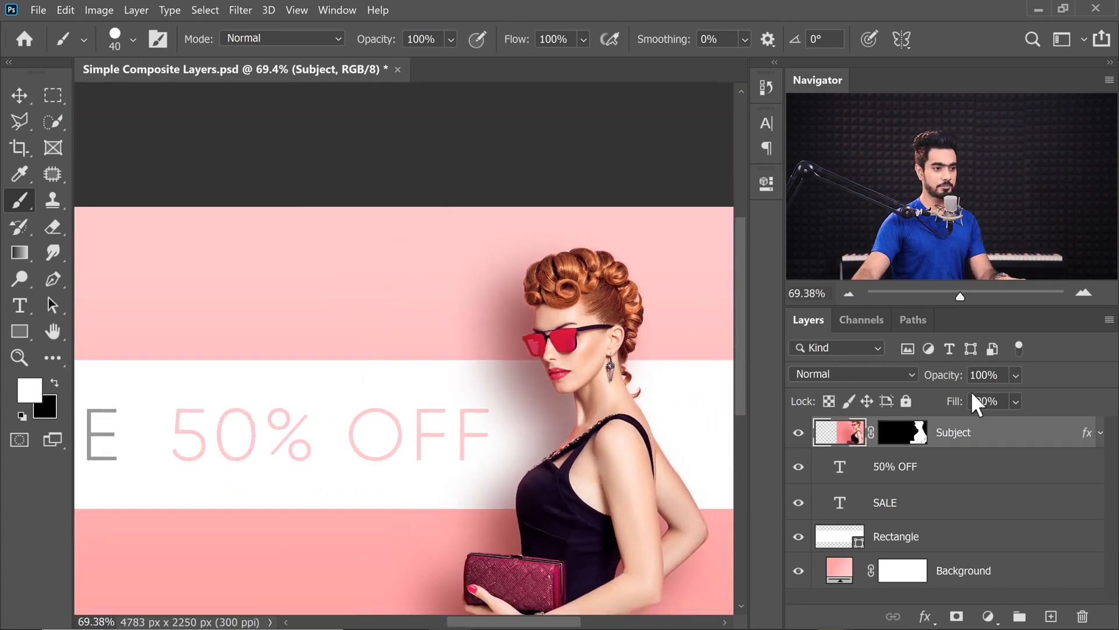
- Separate the Subject layer's Drop Shadow effect into its own layer, and select the Subject layer
{"action": "left_click", "coordinate": [1101, 434]}
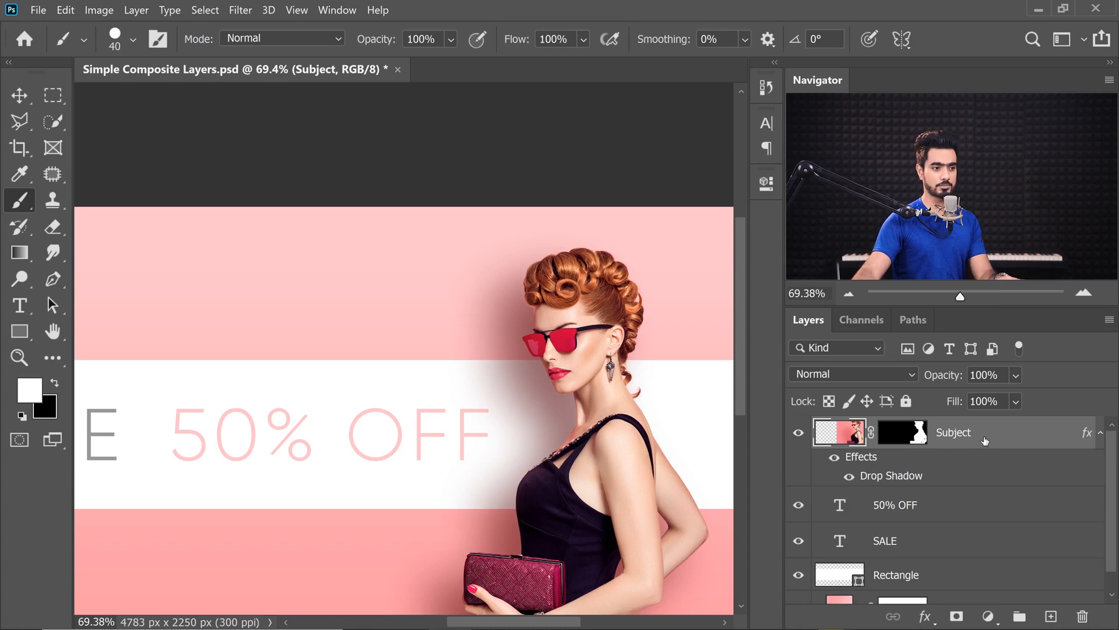
{"action": "right_click", "coordinate": [865, 459]}
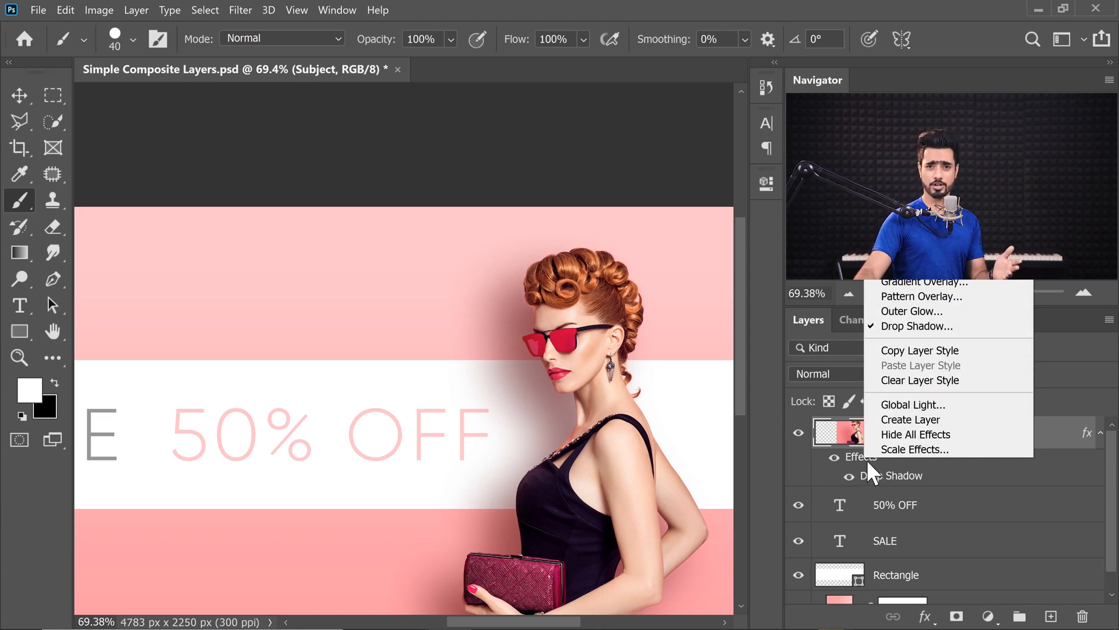
{"action": "left_click", "coordinate": [909, 420]}
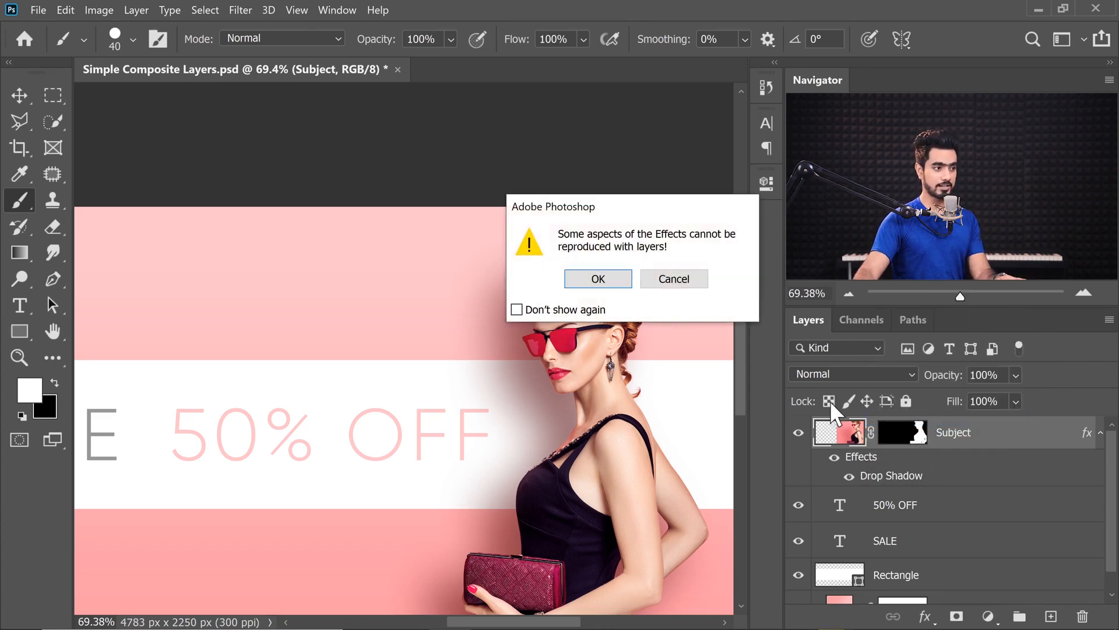
{"action": "left_click", "coordinate": [612, 285]}
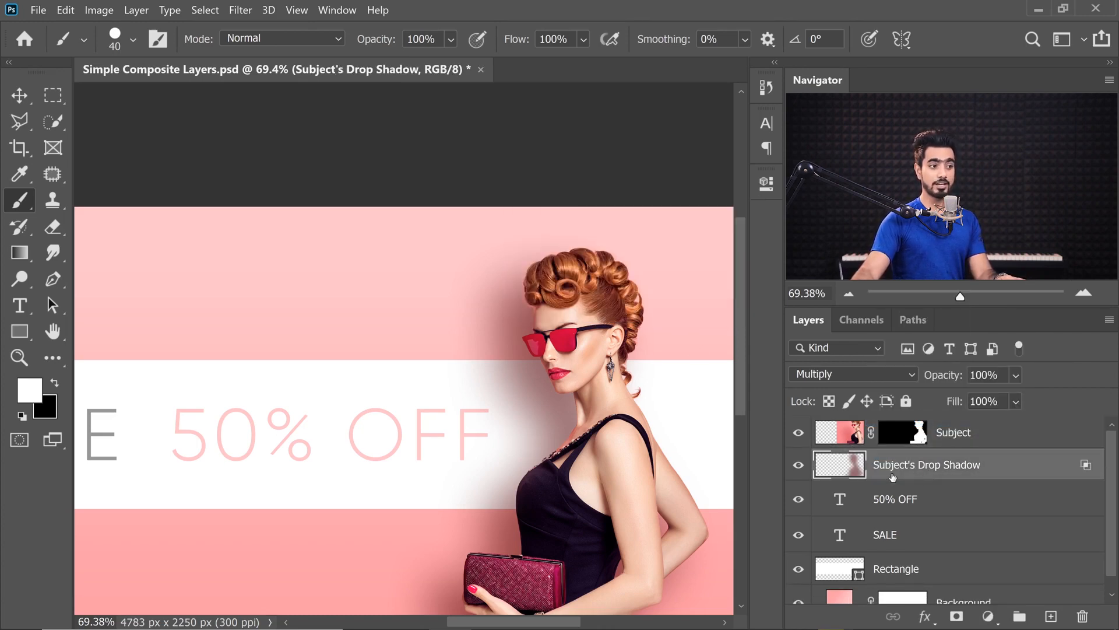
{"action": "left_click", "coordinate": [972, 440]}
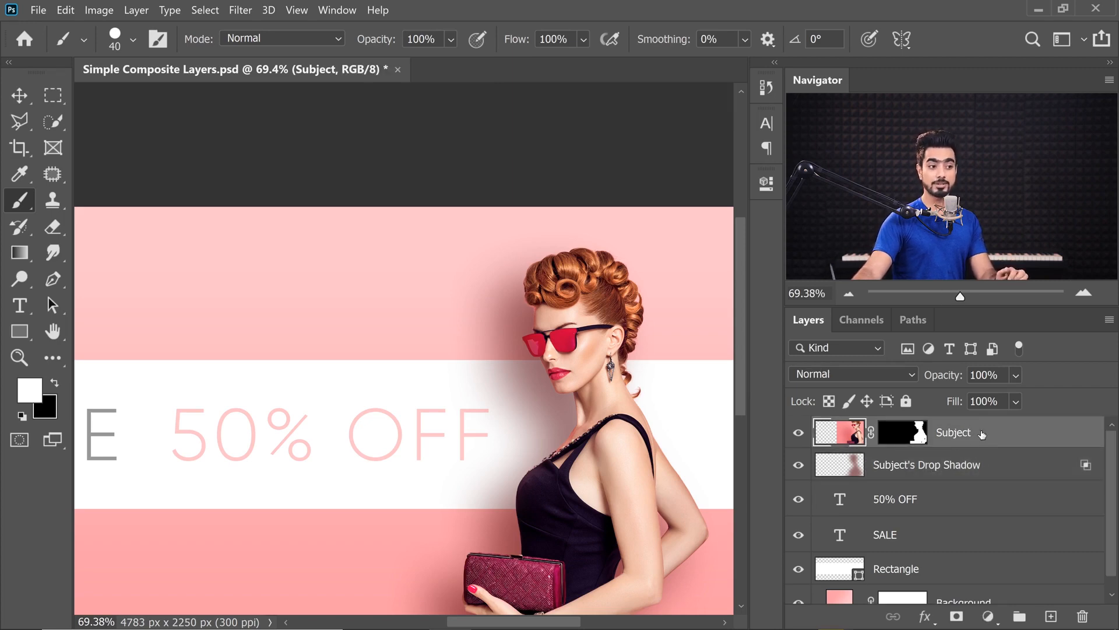
- Convert the Subject layer to a Smart Object
{"action": "right_click", "coordinate": [1006, 434]}
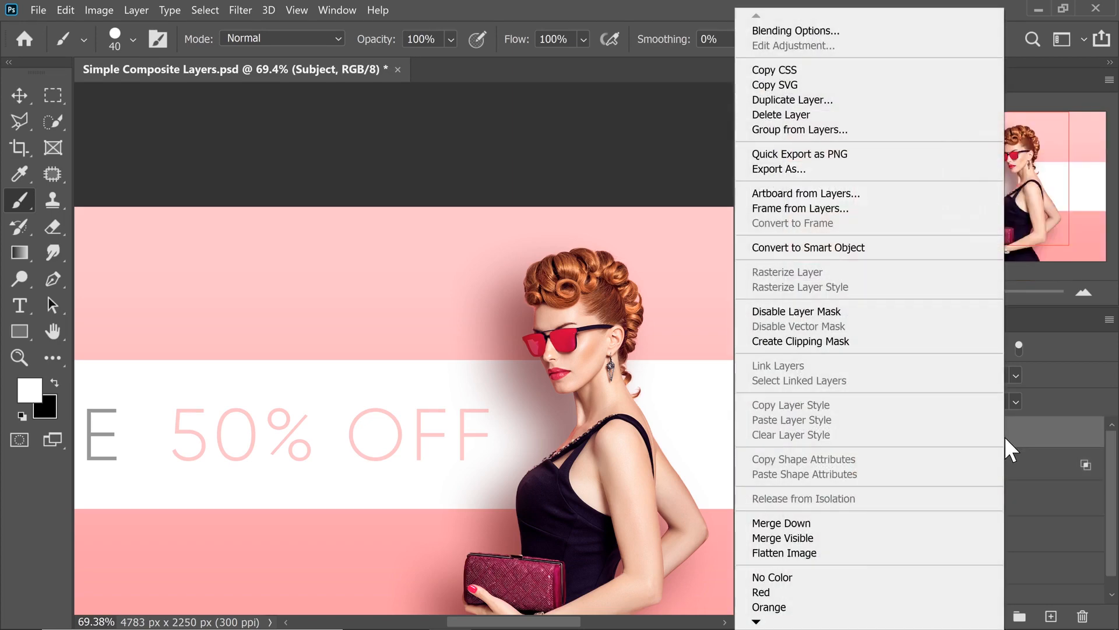
{"action": "left_click", "coordinate": [889, 248]}
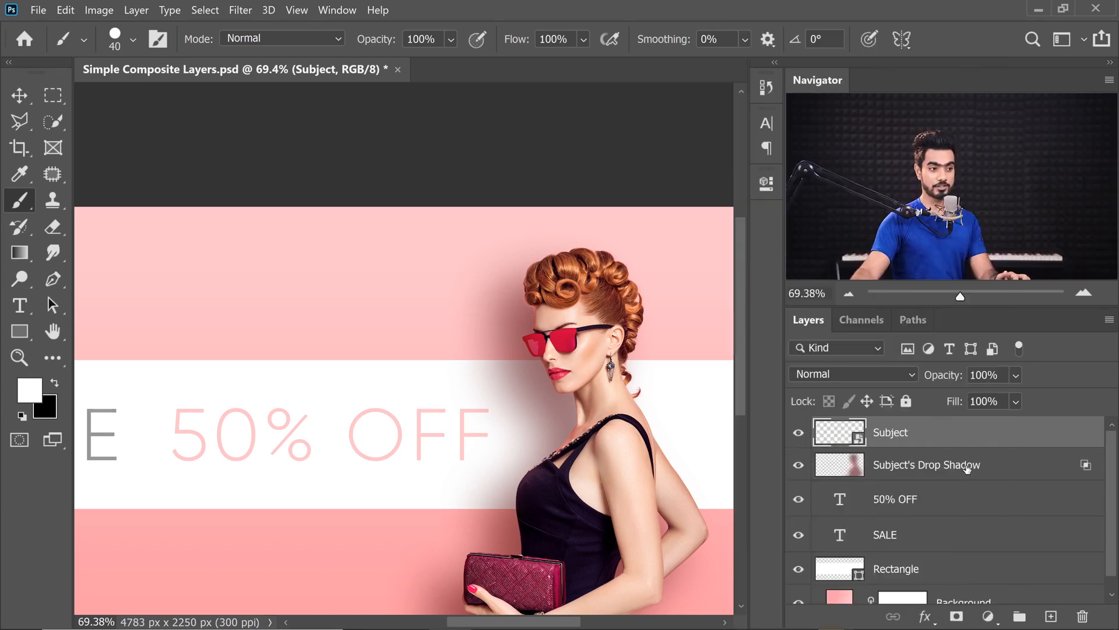
{"action": "key", "text": "ctrl+0"}
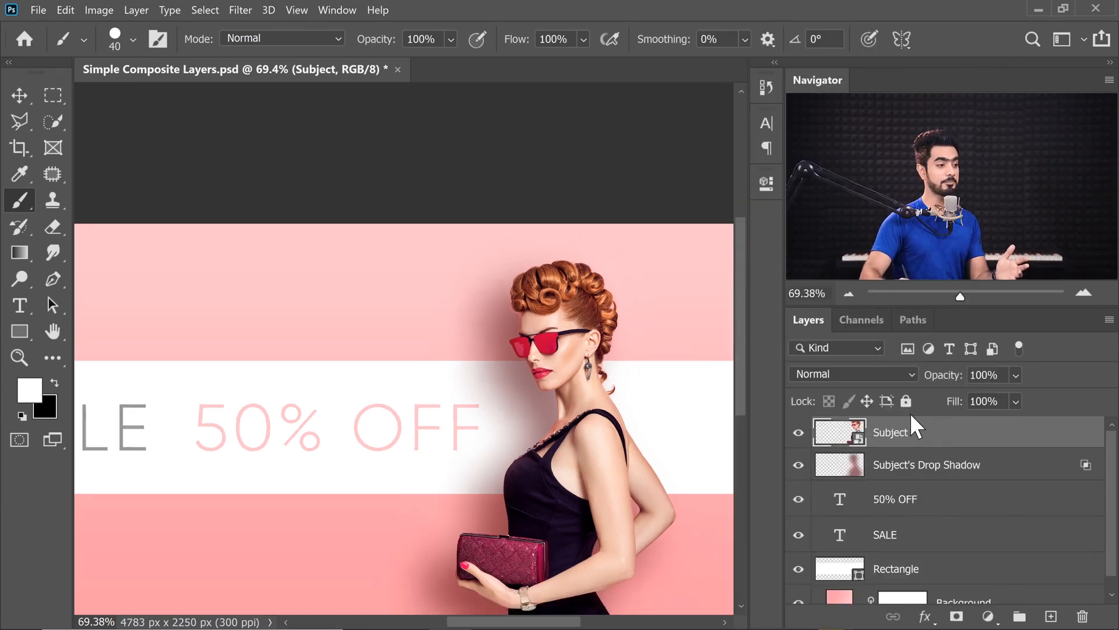
- Apply a Camera Raw filter to the Subject Smart Object with the Monochrome profile, Exposure -0.60, Contrast +46 and Clarity +33
{"action": "left_click", "coordinate": [239, 10]}
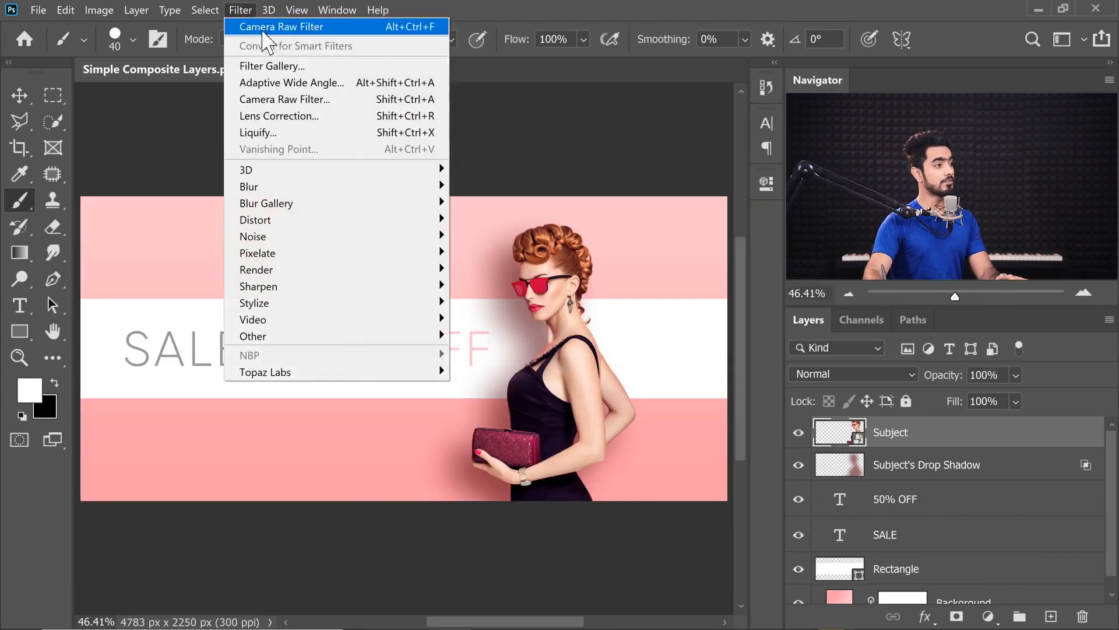
{"action": "left_click", "coordinate": [307, 100]}
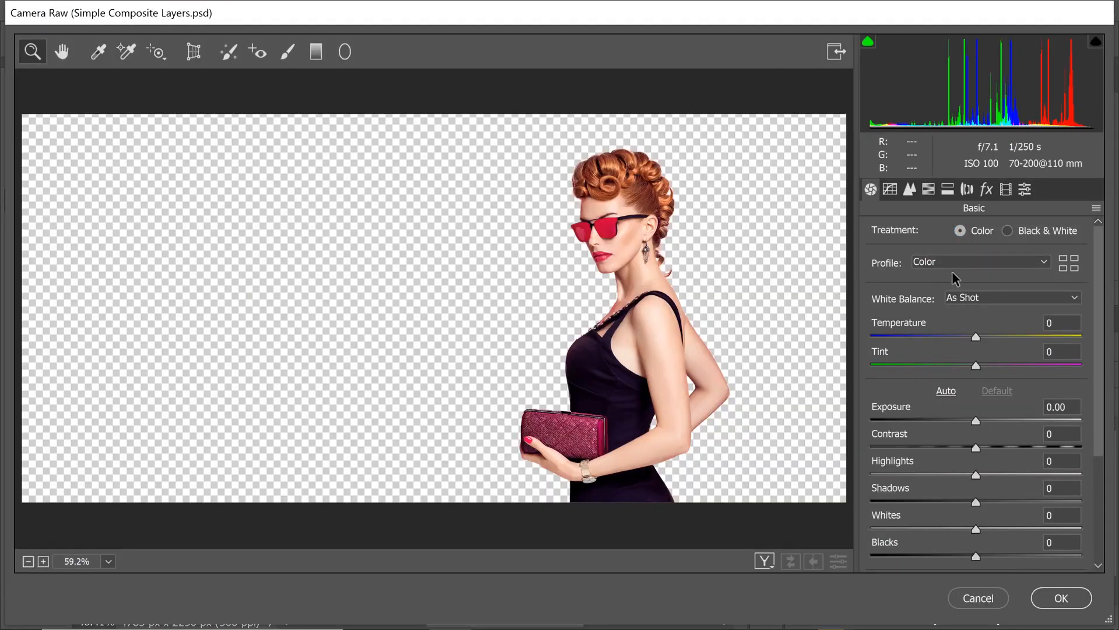
{"action": "left_click", "coordinate": [951, 262]}
{"action": "left_click", "coordinate": [957, 288]}
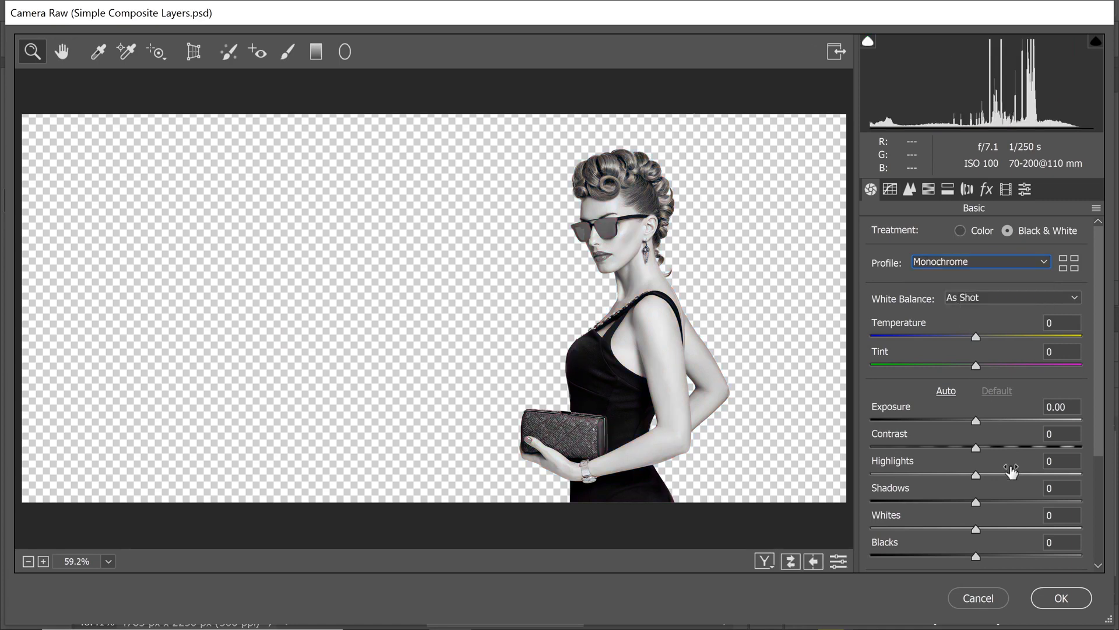
{"action": "left_click_drag", "start_coordinate": [976, 422], "coordinate": [1024, 446]}
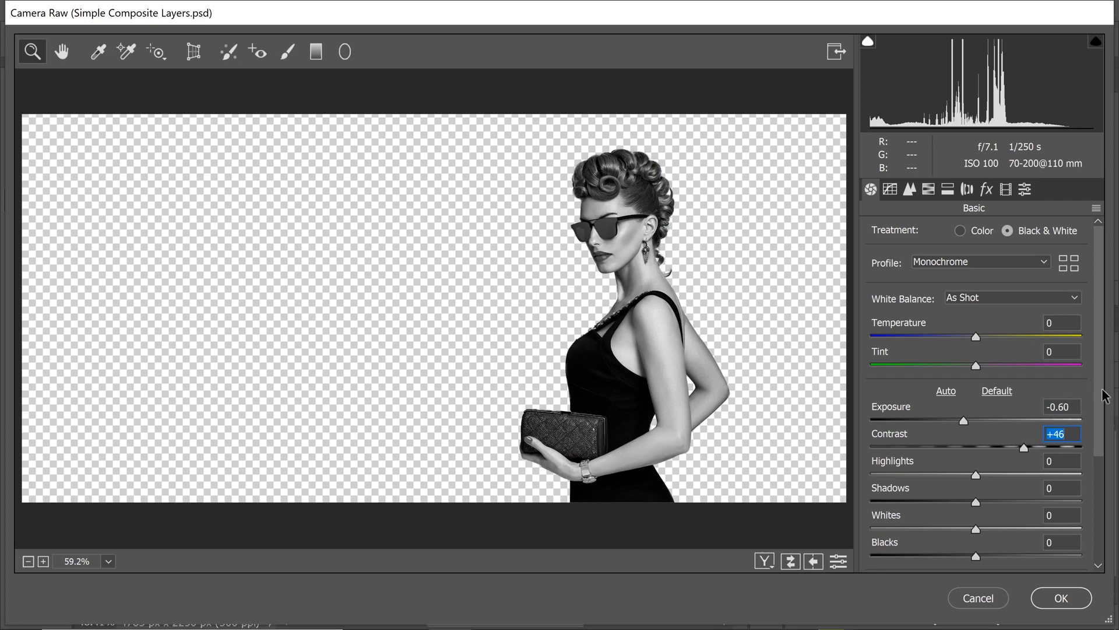
{"action": "scroll", "coordinate": [1104, 396], "scroll_direction": "down", "scroll_amount": 5}
{"action": "left_click_drag", "start_coordinate": [983, 471], "coordinate": [1014, 473]}
{"action": "left_click", "coordinate": [1043, 598]}
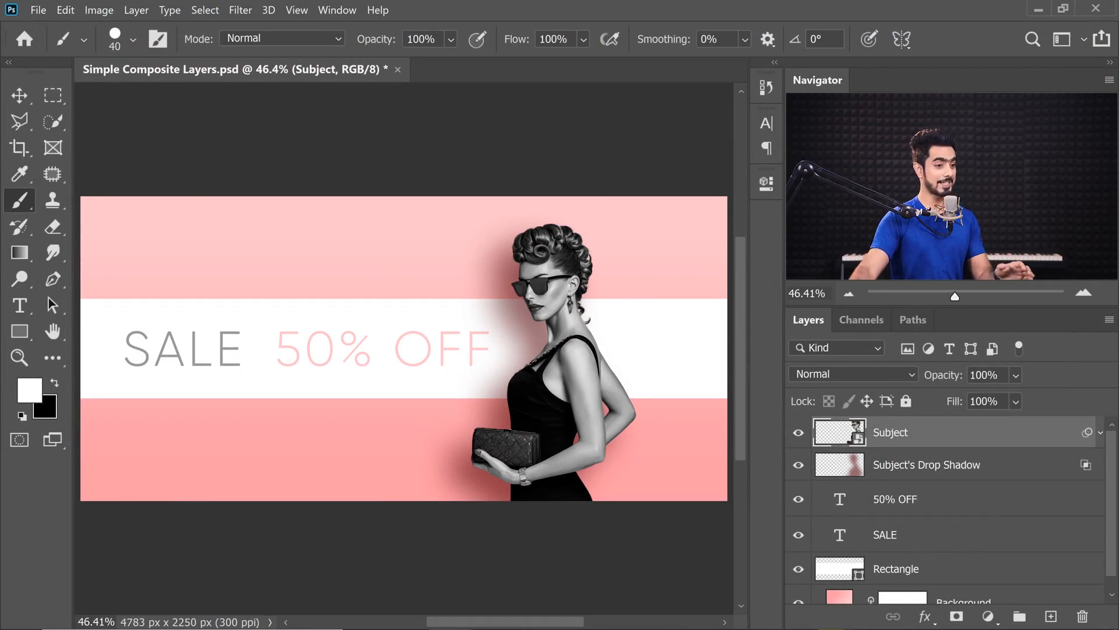
- Expand the Subject layer's Smart Filters, reopen the Camera Raw Filter to review its saved settings, and close it
{"action": "left_click", "coordinate": [1100, 435]}
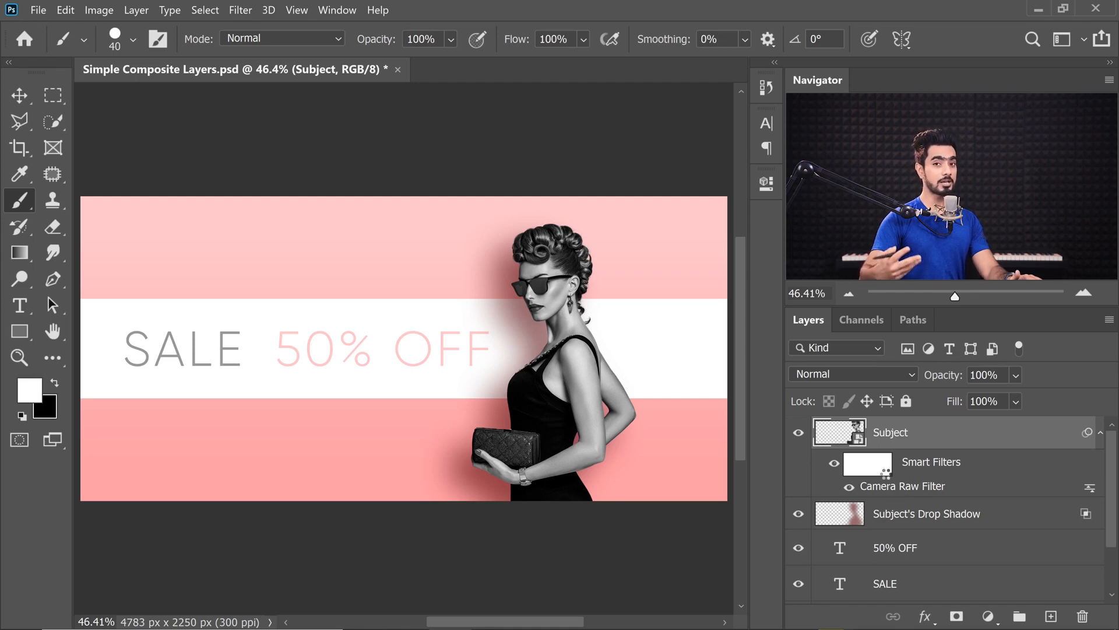
{"action": "double_click", "coordinate": [902, 486]}
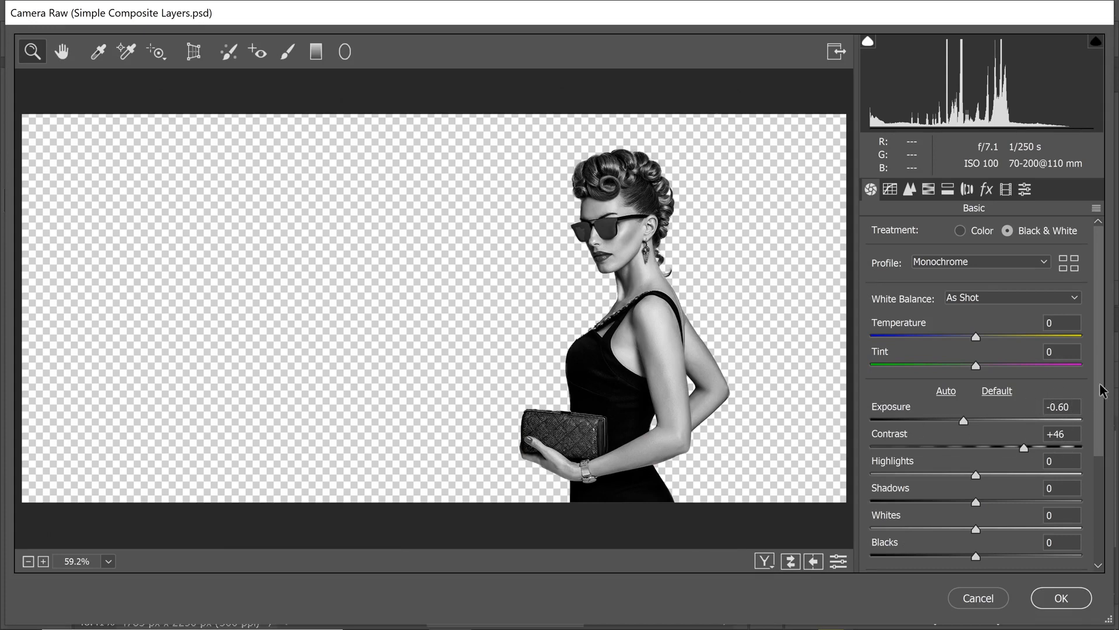
{"action": "scroll", "coordinate": [1099, 401], "scroll_direction": "down", "scroll_amount": 1}
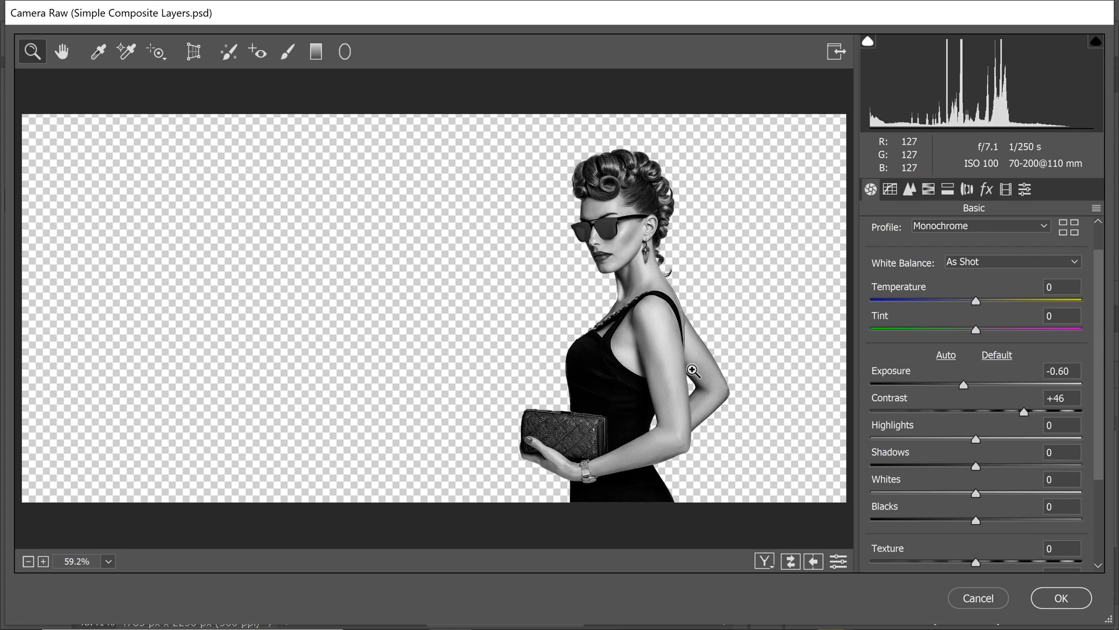
{"action": "scroll", "coordinate": [1091, 434], "scroll_direction": "down", "scroll_amount": 2}
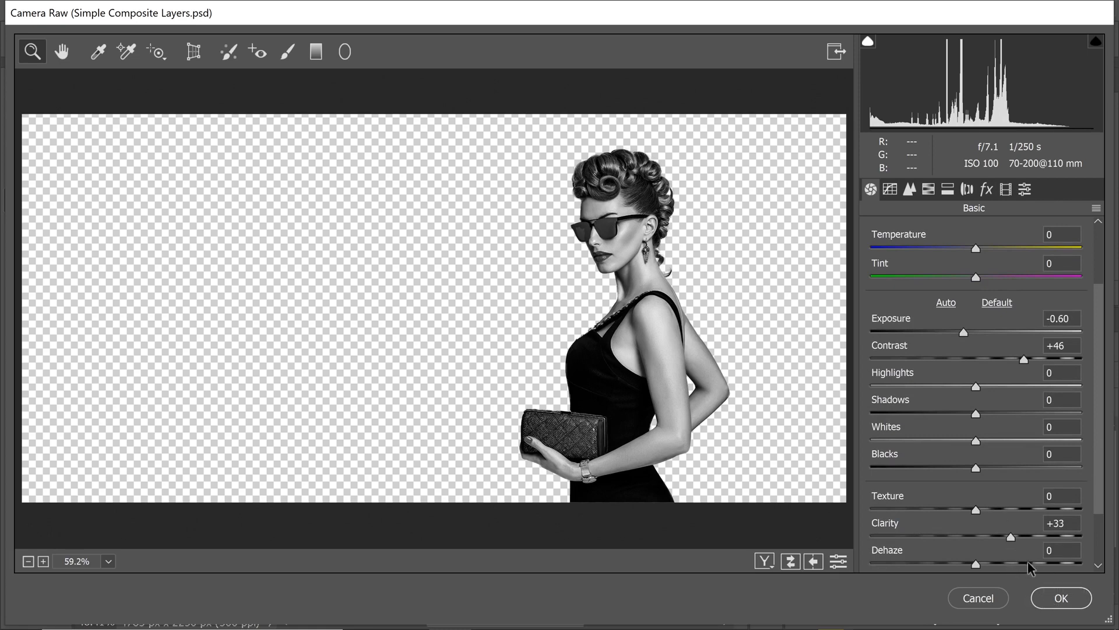
{"action": "left_click", "coordinate": [1053, 598]}
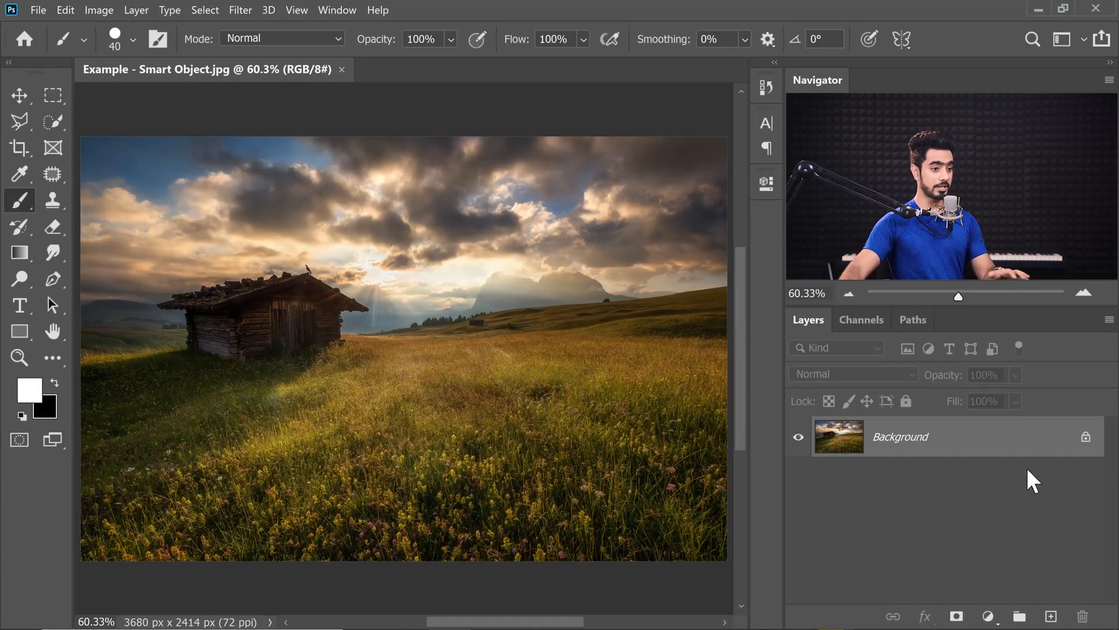
- Unlock the Background layer of Example - Smart Object.jpg and convert it to a Smart Object
{"action": "left_click", "coordinate": [1086, 438]}
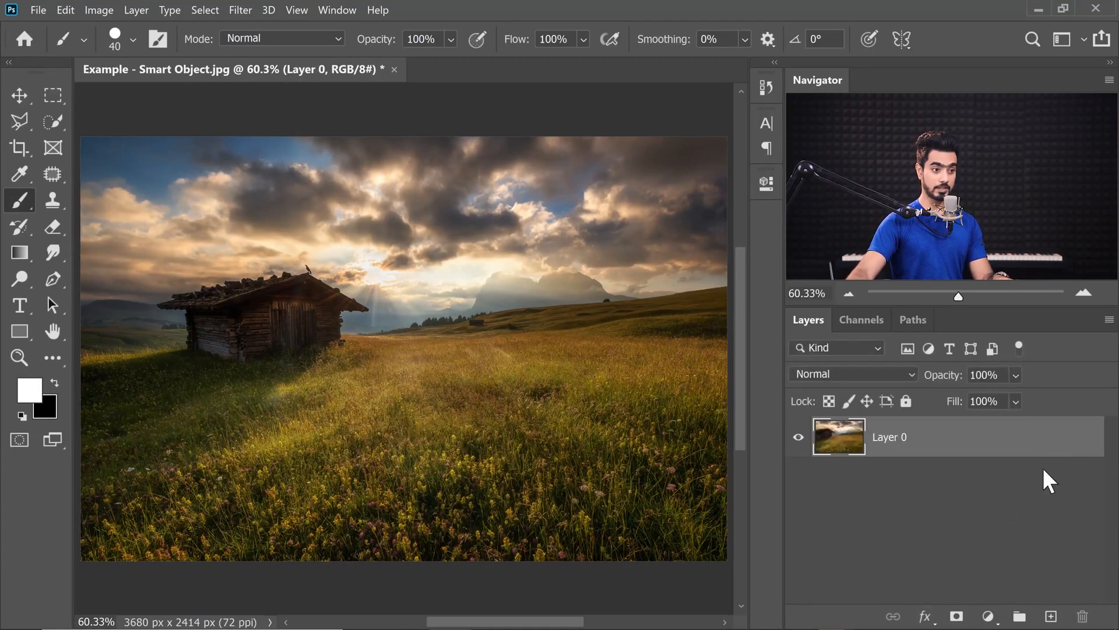
{"action": "right_click", "coordinate": [950, 438]}
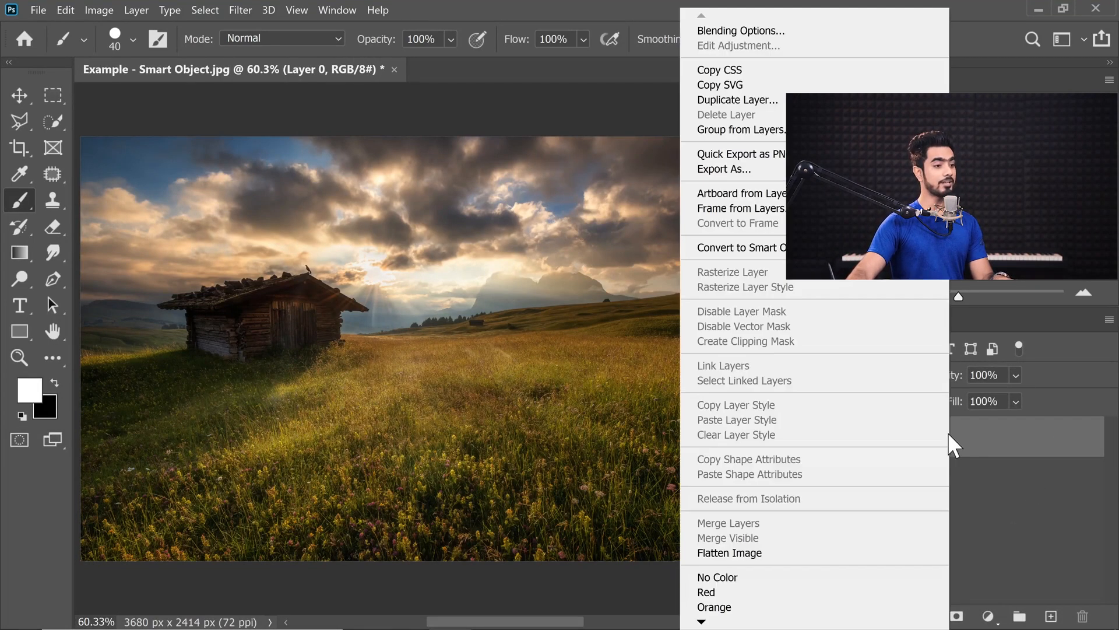
{"action": "left_click", "coordinate": [862, 247]}
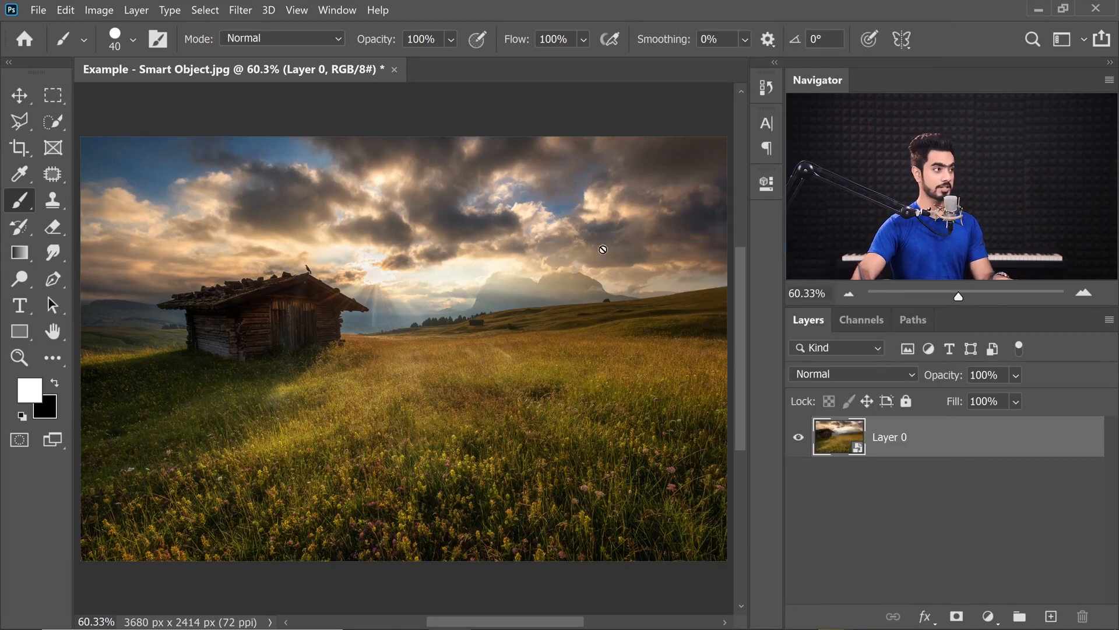
- Start a Camera Raw filter on the landscape layer and set Shadows +87, Texture +17, Clarity +39 and Dehaze +28
{"action": "left_click", "coordinate": [240, 10]}
{"action": "left_click", "coordinate": [274, 100]}
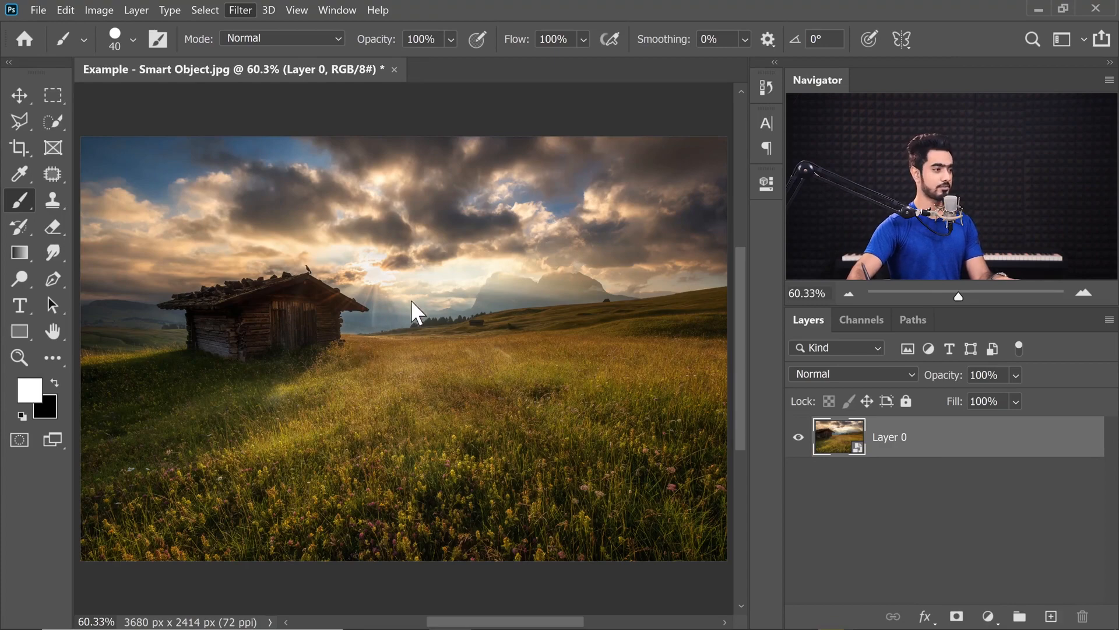
{"action": "scroll", "coordinate": [978, 443], "scroll_direction": "down", "scroll_amount": 3}
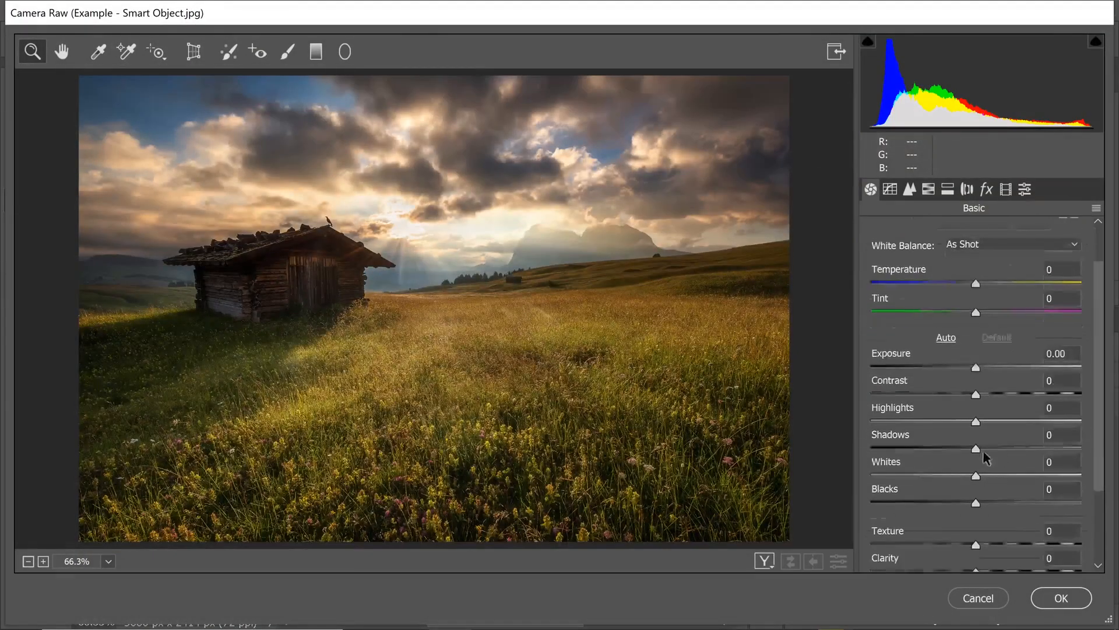
{"action": "left_click_drag", "start_coordinate": [1042, 445], "coordinate": [1067, 448]}
{"action": "scroll", "coordinate": [1037, 408], "scroll_direction": "down", "scroll_amount": 2}
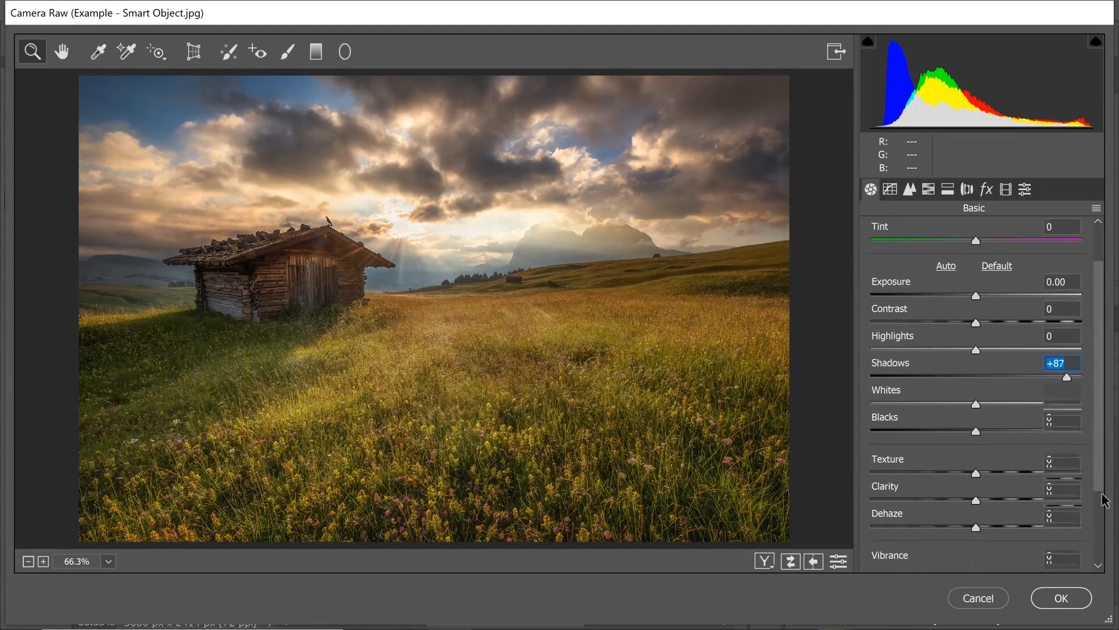
{"action": "left_click_drag", "start_coordinate": [976, 494], "coordinate": [994, 467]}
{"action": "left_click_drag", "start_coordinate": [1009, 519], "coordinate": [1006, 522]}
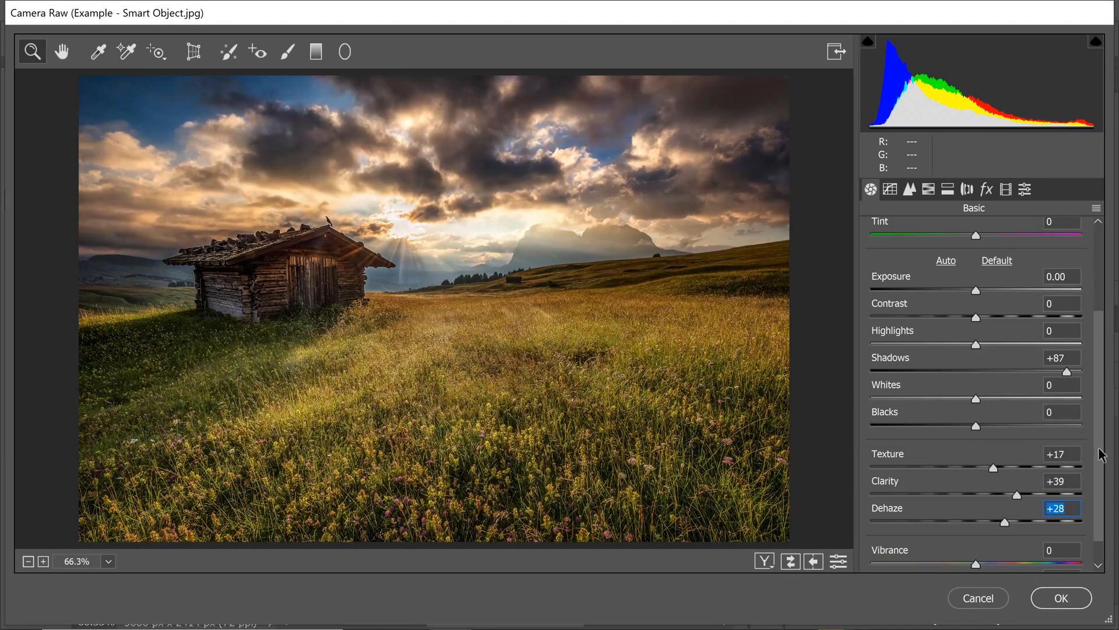
- Set Highlights -32, Contrast +28, Temperature +9 and Tint +9, and apply the Camera Raw filter to the landscape
{"action": "scroll", "coordinate": [1103, 458], "scroll_direction": "up", "scroll_amount": 1}
{"action": "left_click_drag", "start_coordinate": [976, 365], "coordinate": [945, 379]}
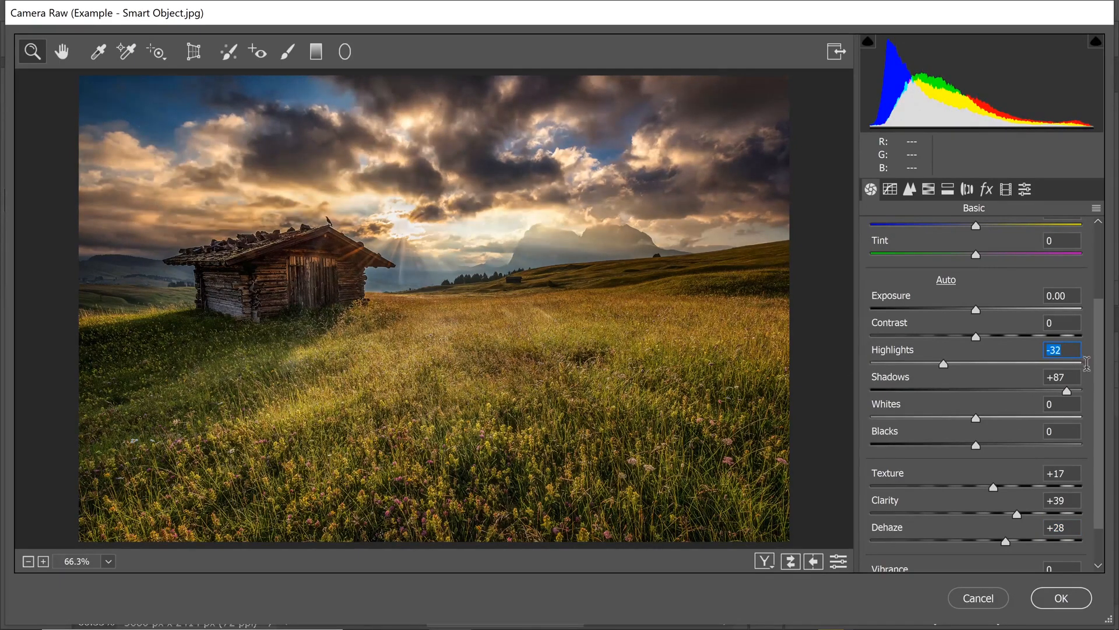
{"action": "scroll", "coordinate": [1090, 393], "scroll_direction": "up", "scroll_amount": 1}
{"action": "left_click_drag", "start_coordinate": [977, 351], "coordinate": [1006, 351]}
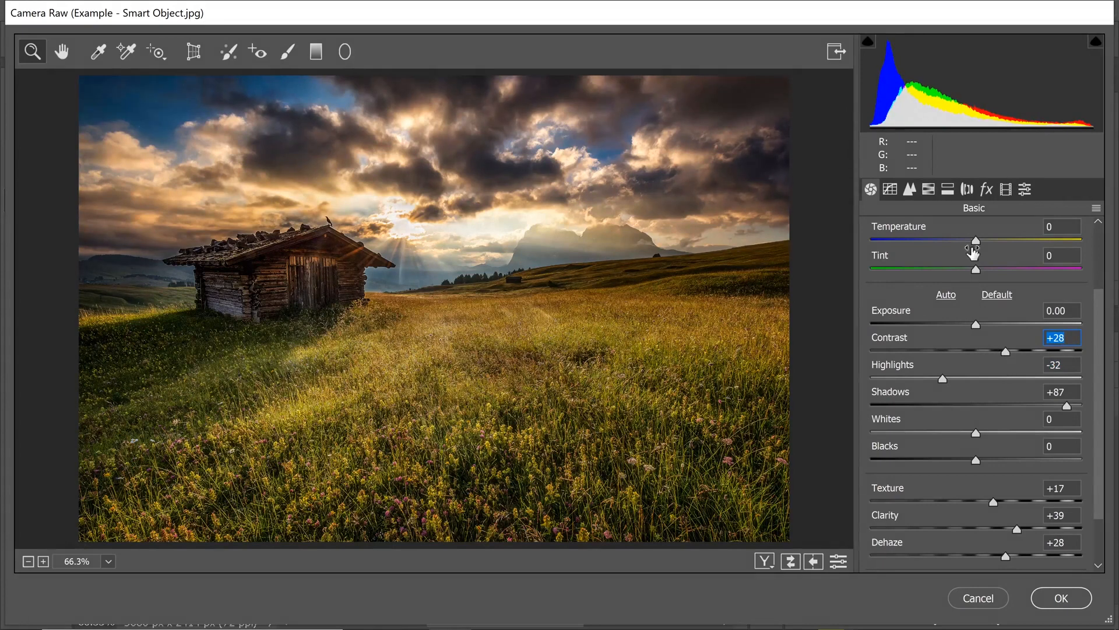
{"action": "left_click_drag", "start_coordinate": [980, 239], "coordinate": [985, 271]}
{"action": "left_click", "coordinate": [1060, 601]}
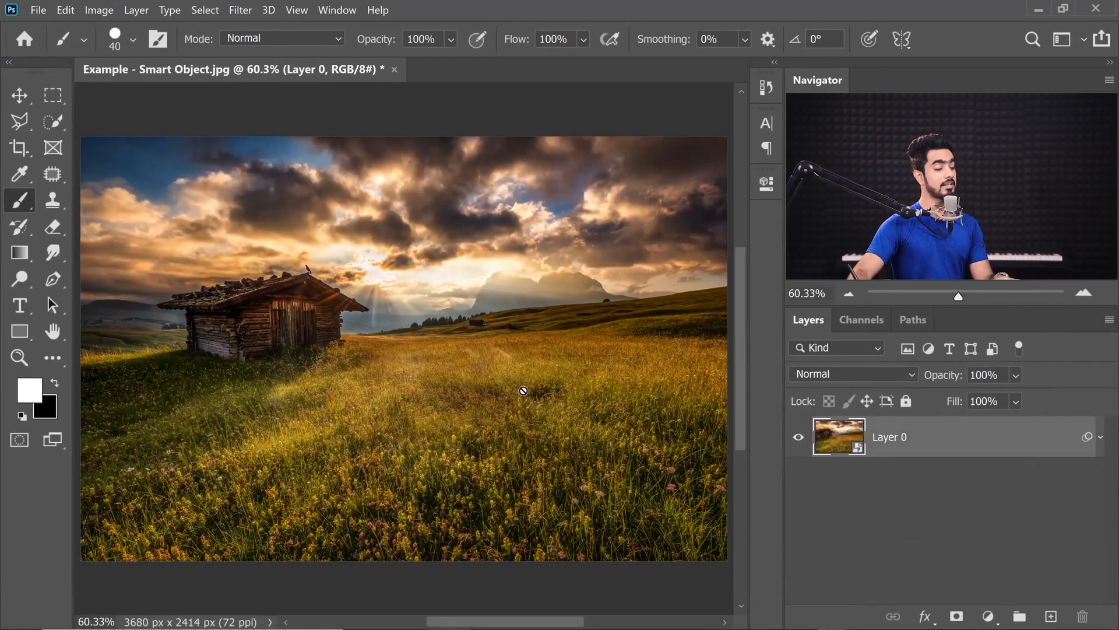
- Reopen the landscape's Camera Raw smart filter, change Highlights to -16 and Whites to +52, and apply it
{"action": "left_click", "coordinate": [1101, 438]}
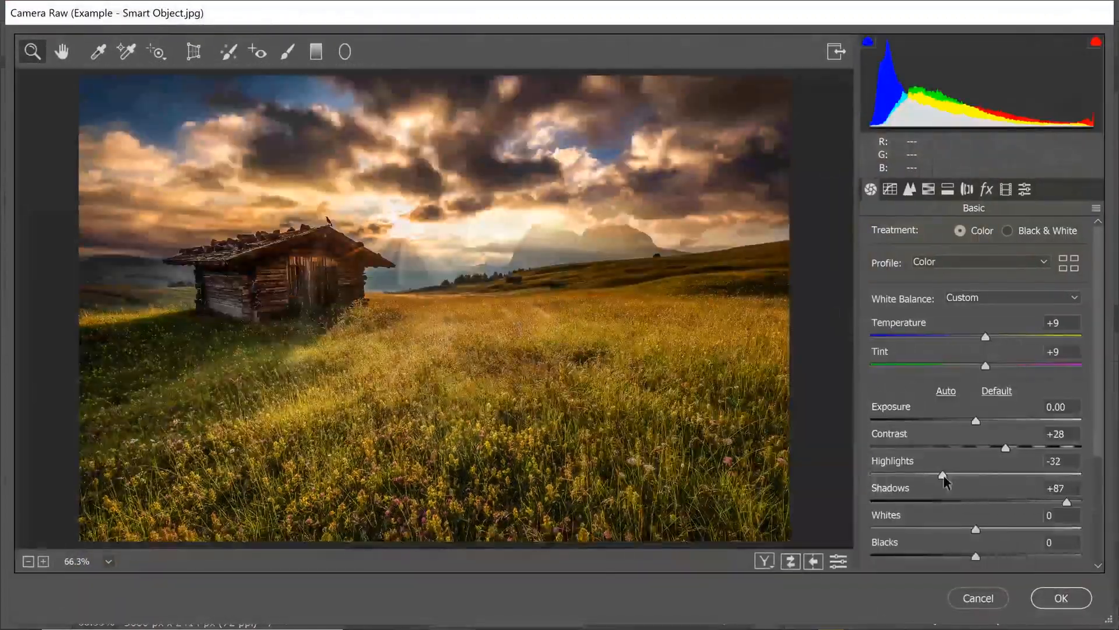
{"action": "left_click_drag", "start_coordinate": [966, 473], "coordinate": [978, 475]}
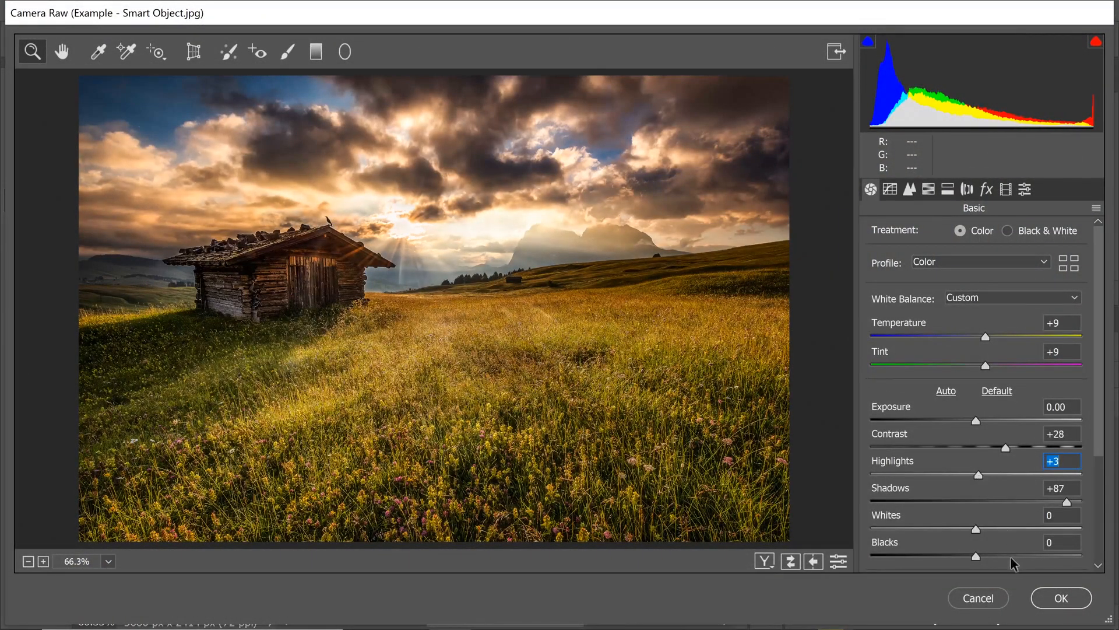
{"action": "left_click_drag", "start_coordinate": [976, 528], "coordinate": [1038, 532]}
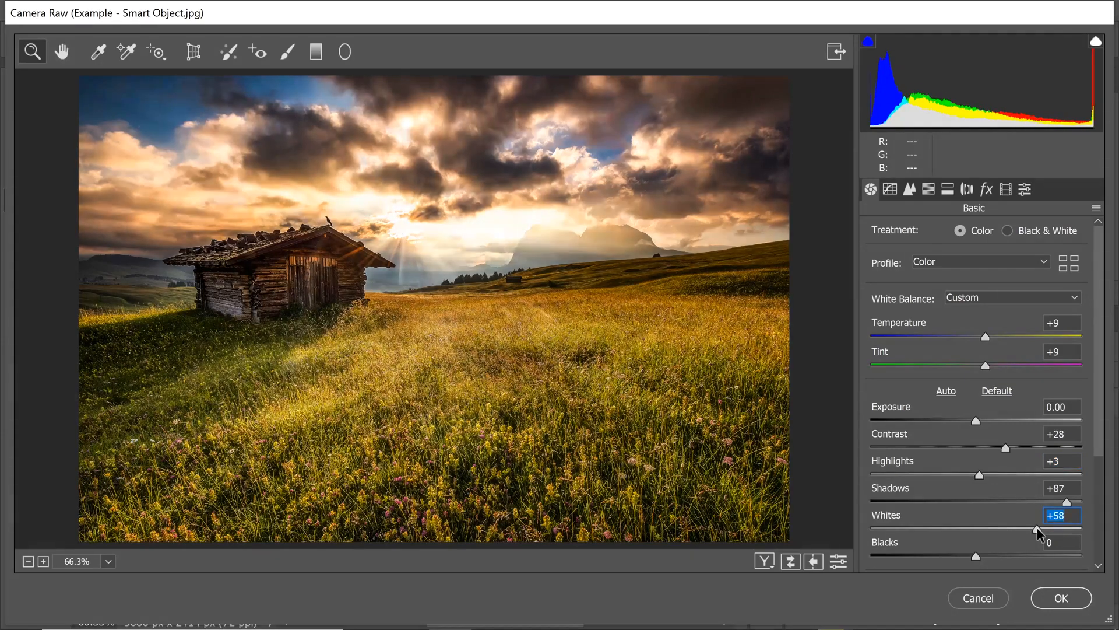
{"action": "left_click", "coordinate": [956, 474]}
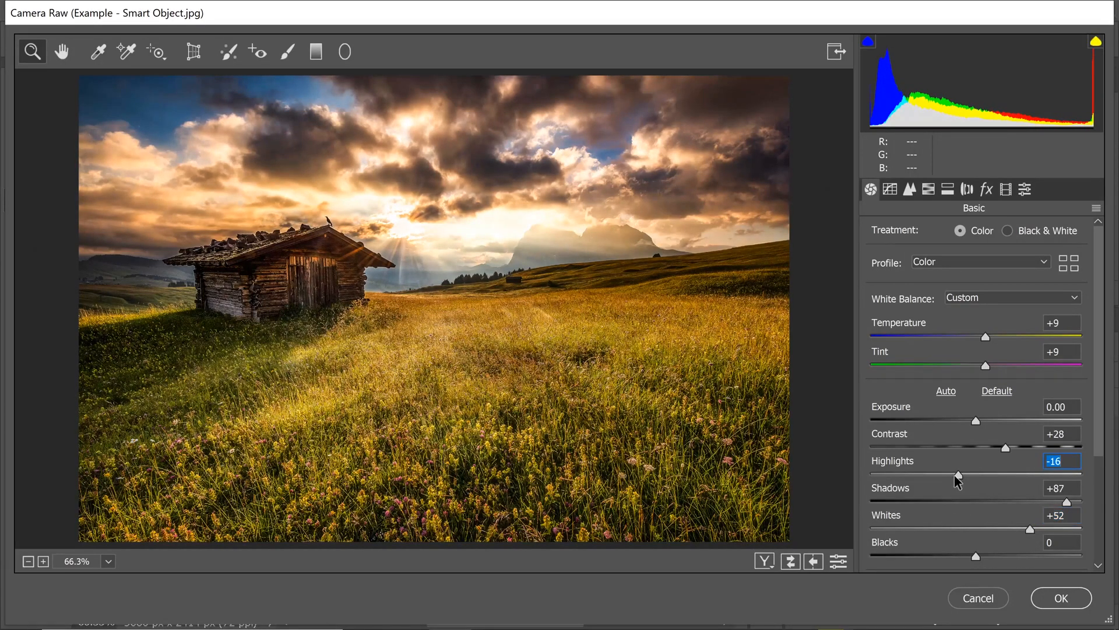
{"action": "left_click", "coordinate": [1071, 603]}
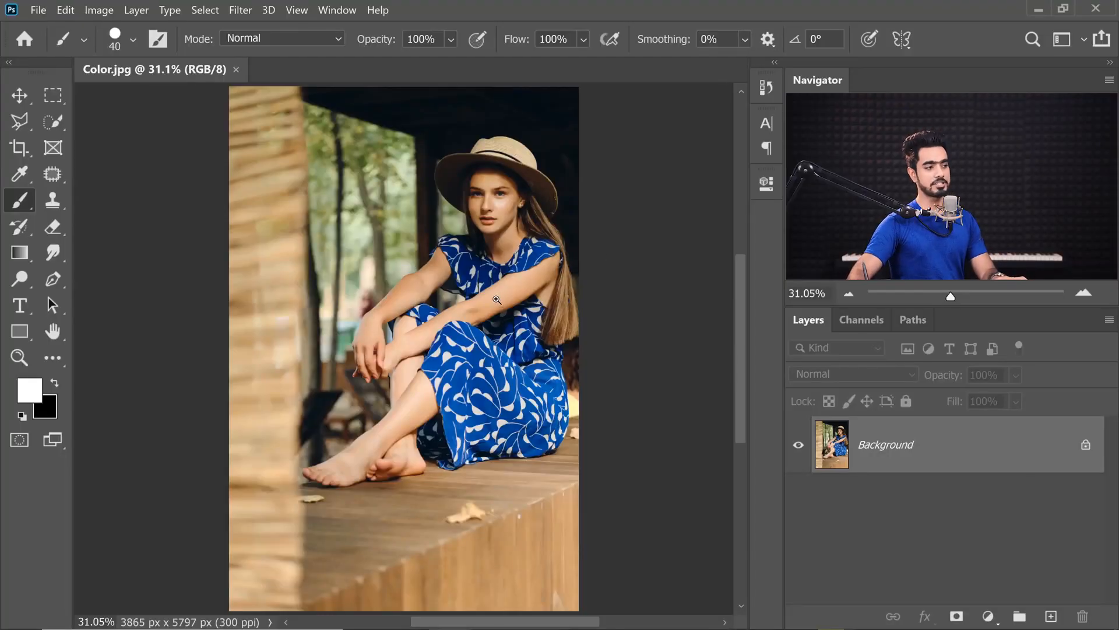
- Enlarge the view of the woman in Color.jpg, display the available adjustment types to look them over, and close them
{"action": "mouse_move", "coordinate": [497, 299]}
{"action": "left_mouse_down"}
{"action": "mouse_move", "coordinate": [520, 292]}
{"action": "mouse_move", "coordinate": [508, 297]}
{"action": "left_mouse_up"}
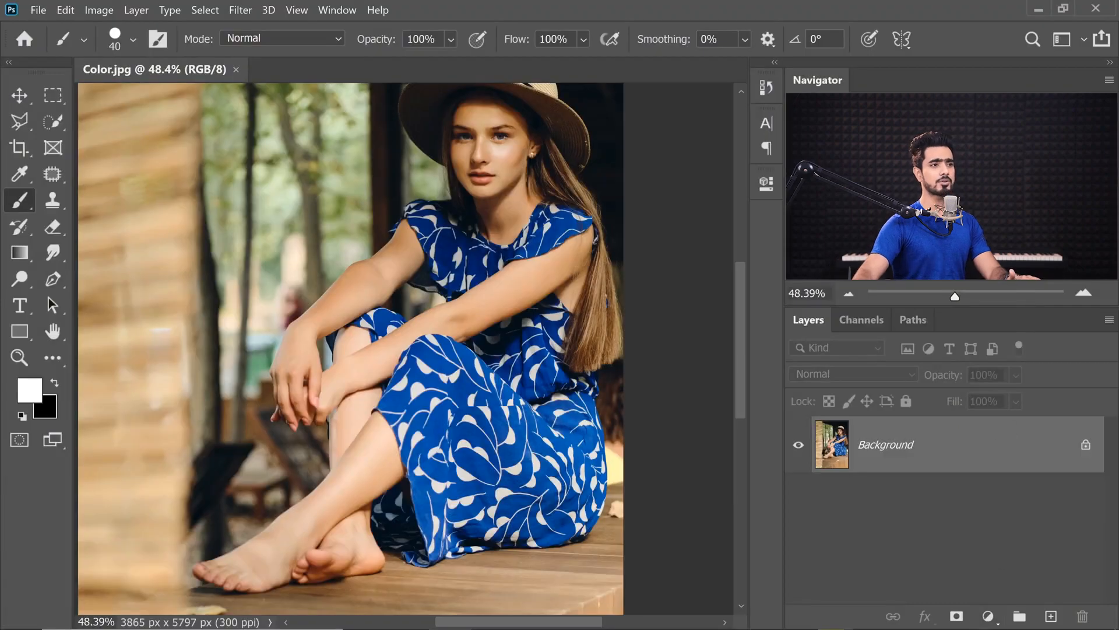
{"action": "left_click", "coordinate": [338, 10]}
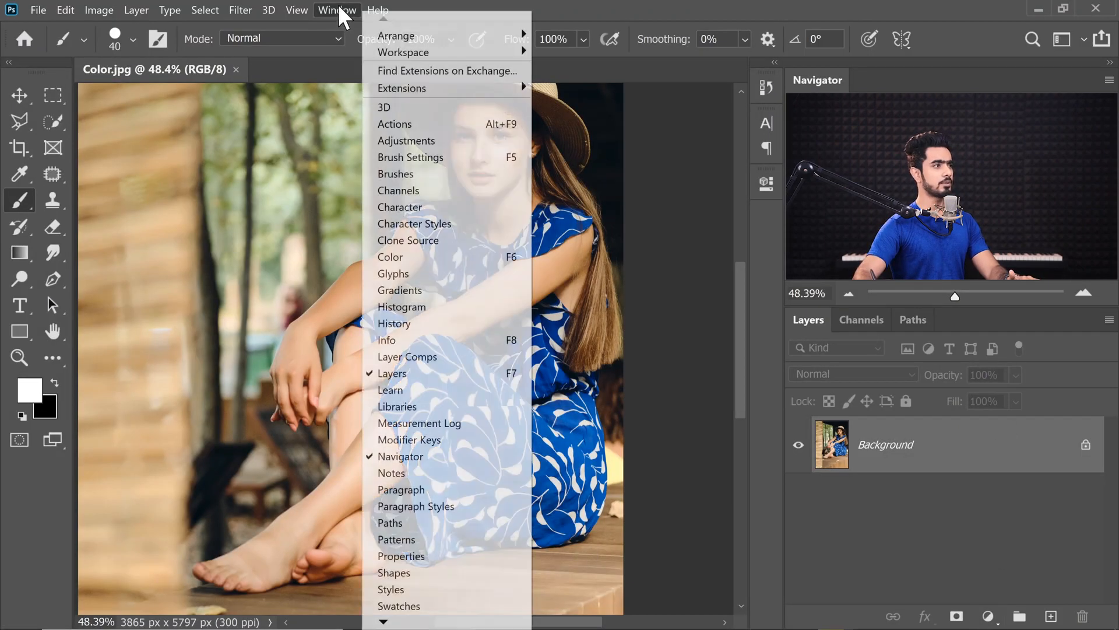
{"action": "left_click", "coordinate": [411, 147]}
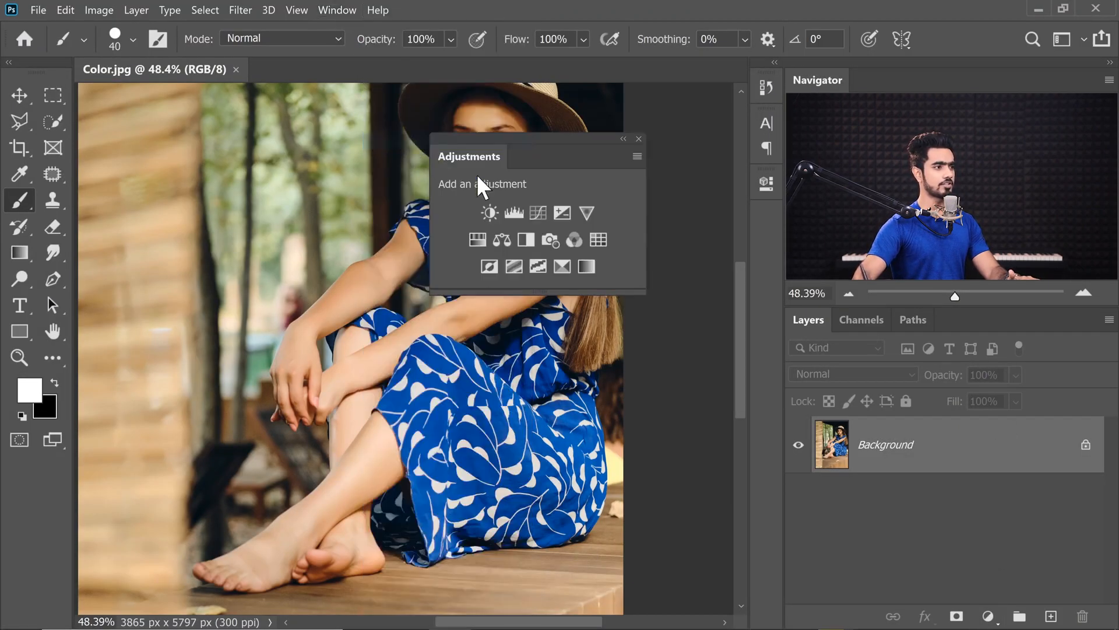
{"action": "left_click_drag", "start_coordinate": [473, 151], "coordinate": [581, 112]}
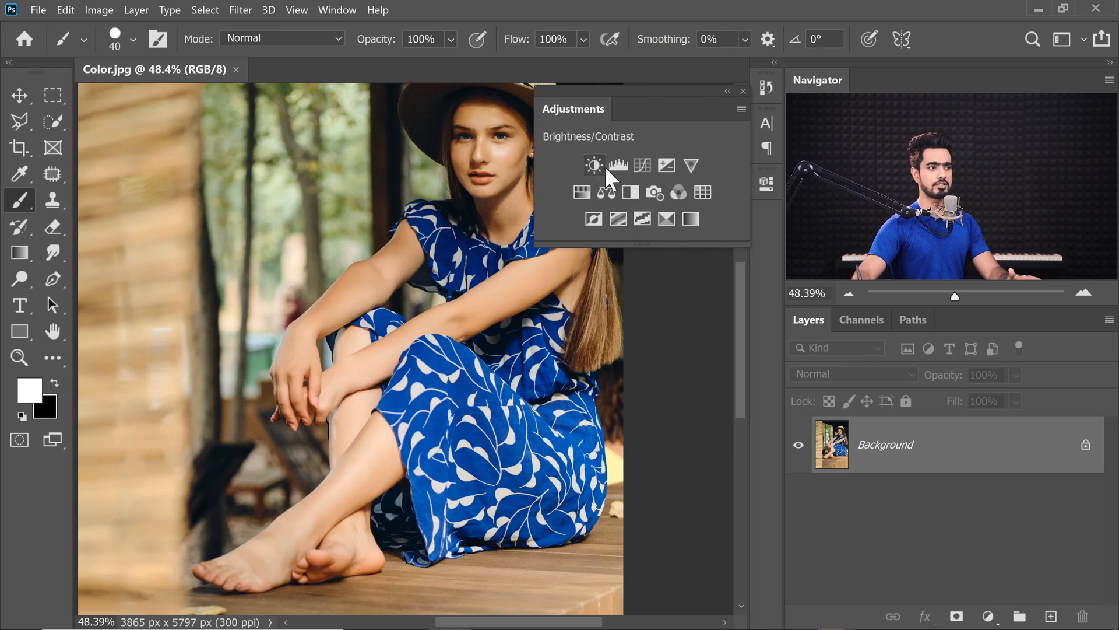
{"action": "left_click", "coordinate": [743, 92]}
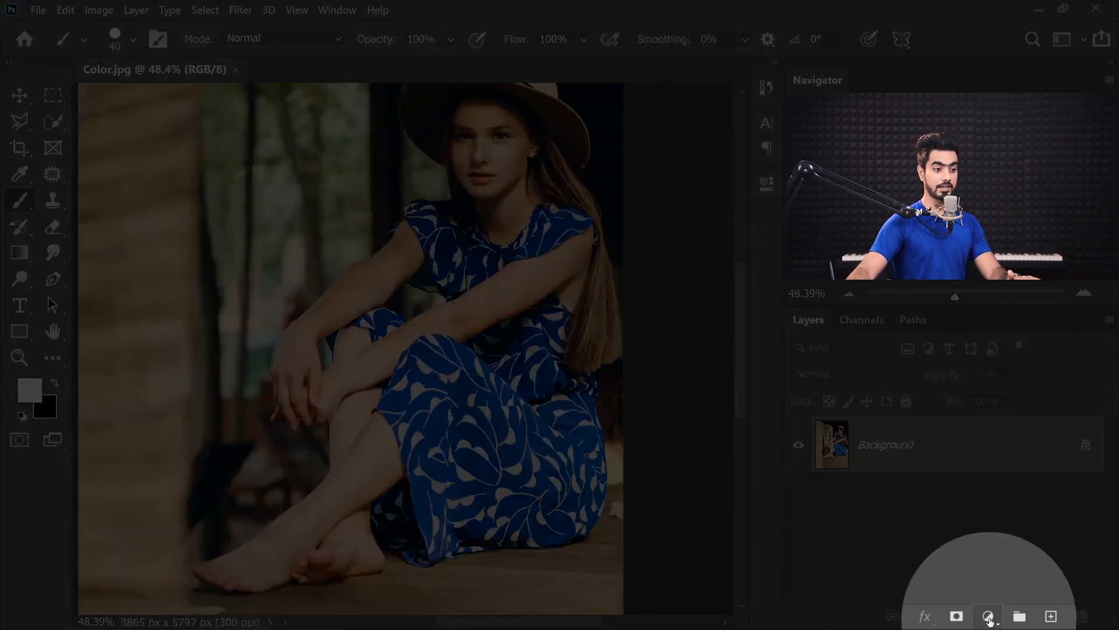
- Add a Hue/Saturation adjustment layer above the Background layer of Color.jpg
{"action": "left_click", "coordinate": [988, 618]}
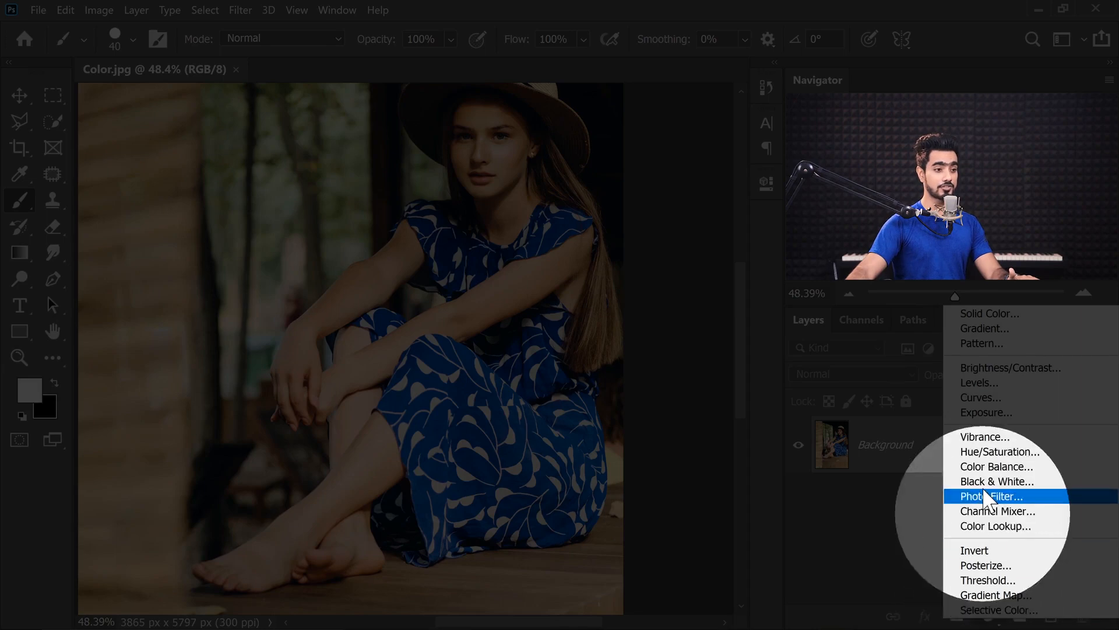
{"action": "left_click", "coordinate": [987, 451]}
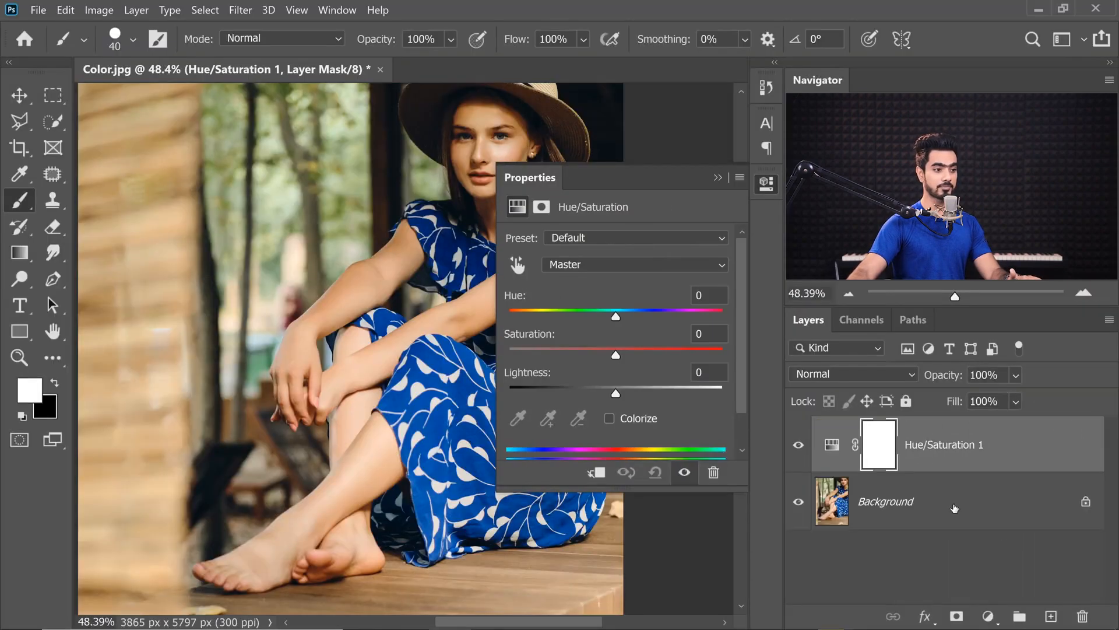
- Set the Hue/Saturation layer's Saturation to -80 and toggle the layer's visibility to compare it with the original photo
{"action": "scroll", "coordinate": [432, 314], "scroll_direction": "right", "scroll_amount": 2}
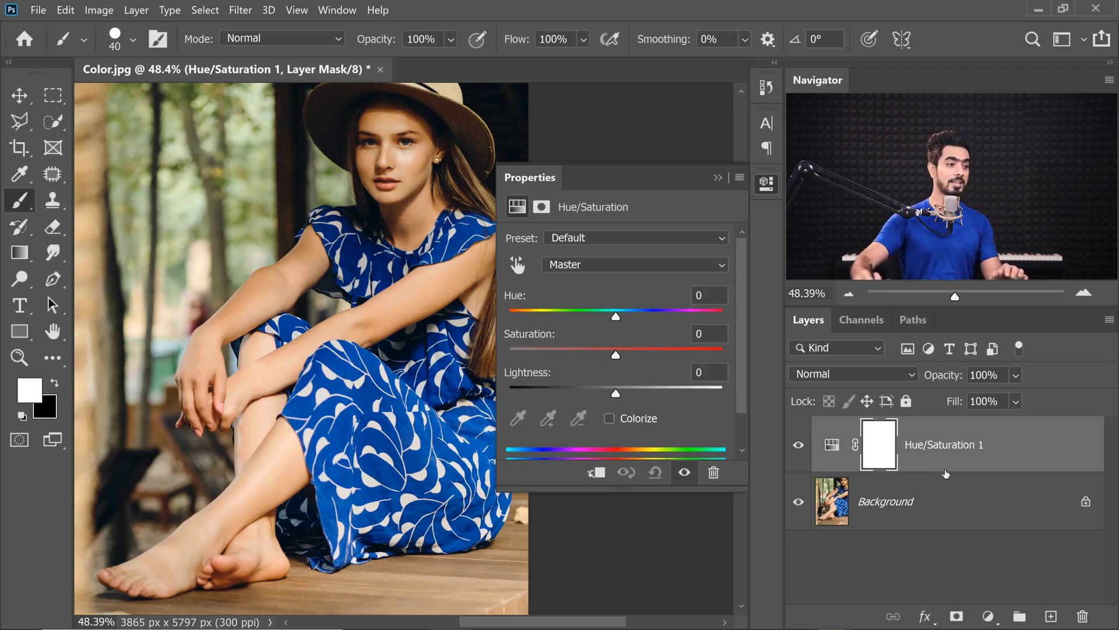
{"action": "left_click_drag", "start_coordinate": [616, 355], "coordinate": [530, 355]}
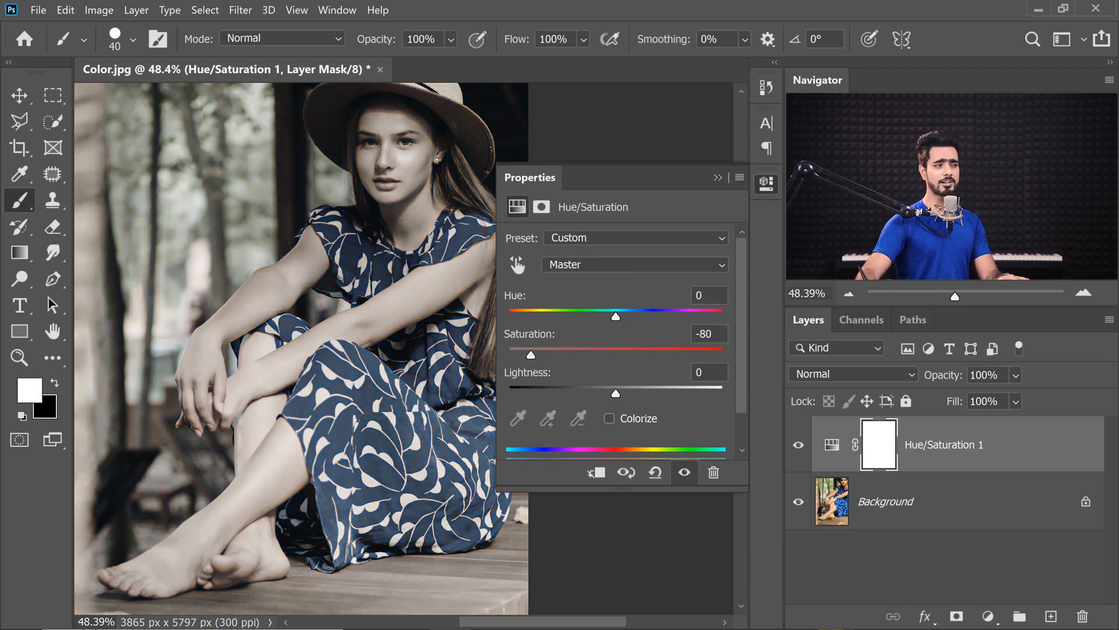
{"action": "left_click", "coordinate": [901, 506]}
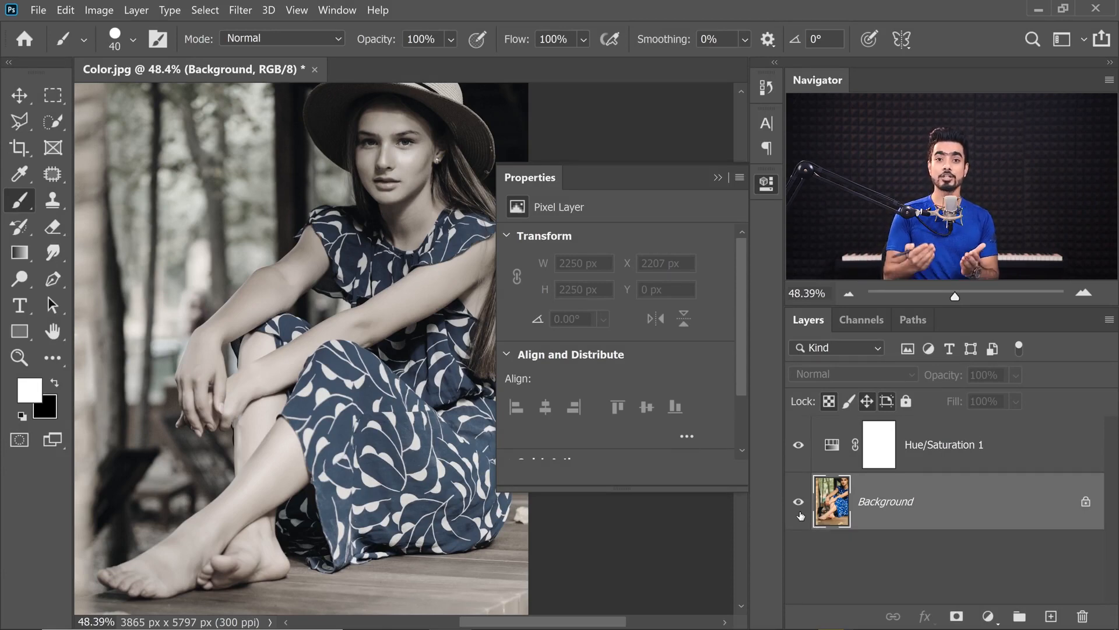
{"action": "left_click", "coordinate": [799, 446]}
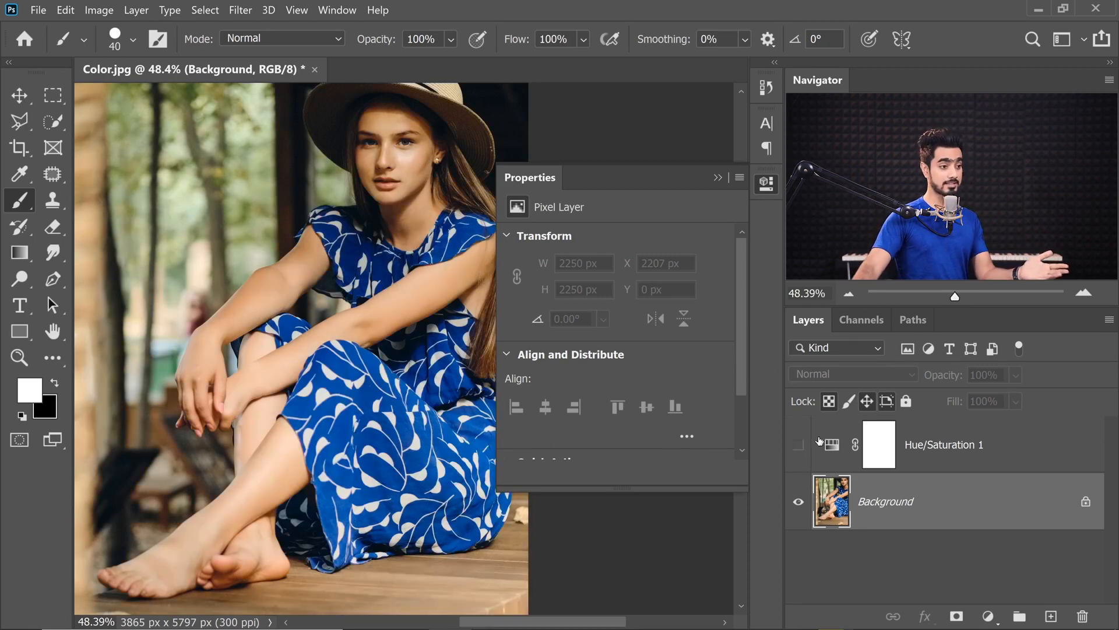
{"action": "left_click", "coordinate": [832, 446]}
{"action": "left_click", "coordinate": [798, 445]}
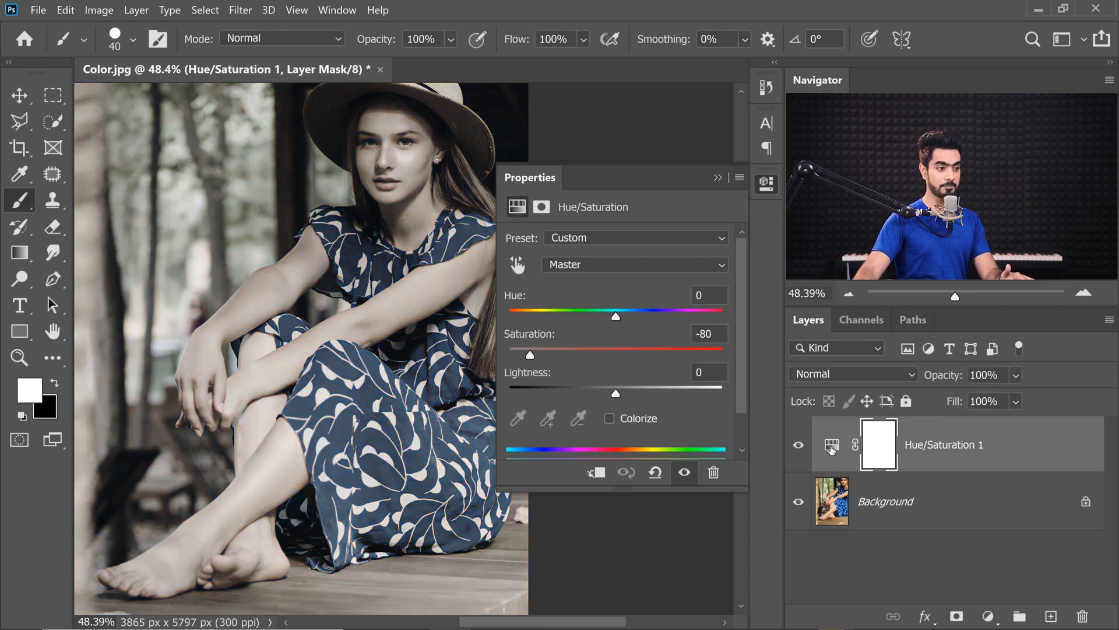
- Select the Hue/Saturation layer's adjustment instead of its mask and reset it to the default settings
{"action": "left_click", "coordinate": [843, 484]}
{"action": "left_click", "coordinate": [867, 452]}
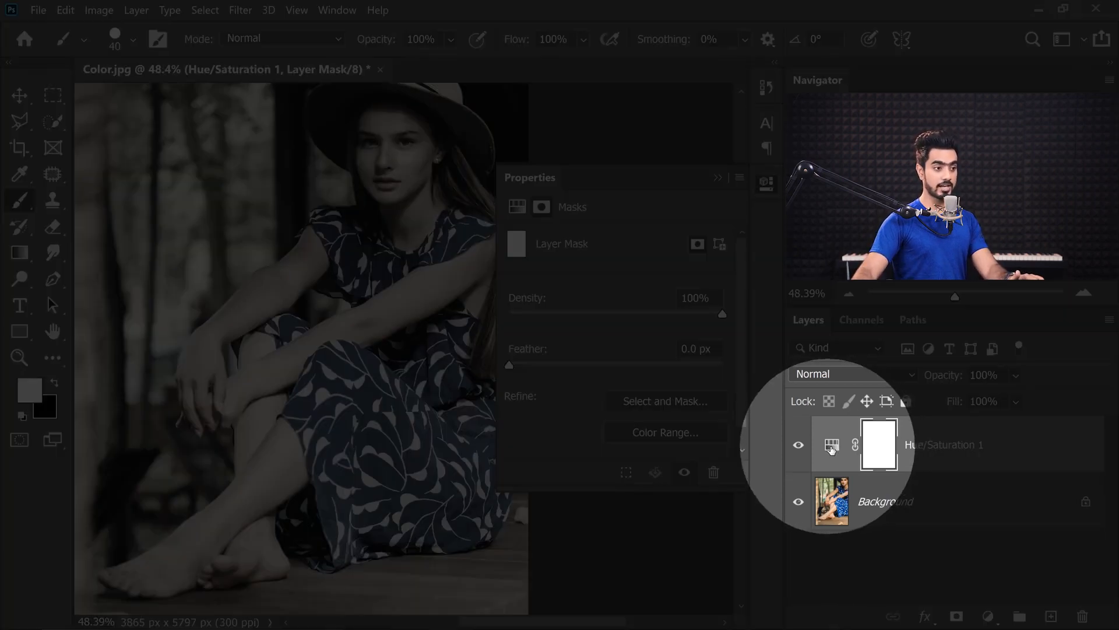
{"action": "left_click", "coordinate": [832, 446]}
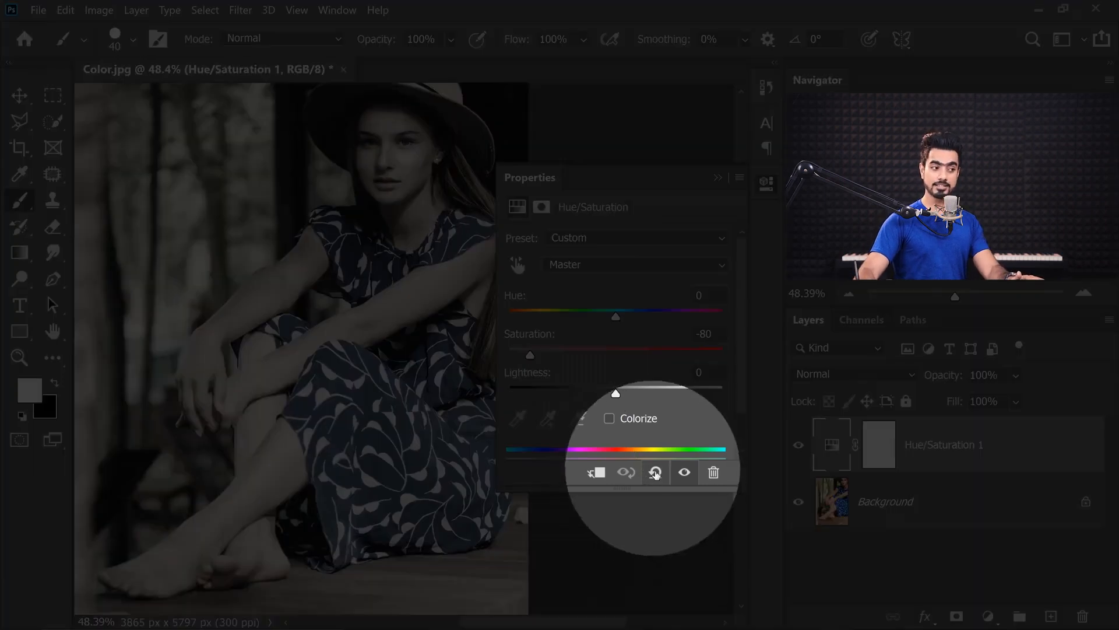
{"action": "left_click", "coordinate": [655, 472]}
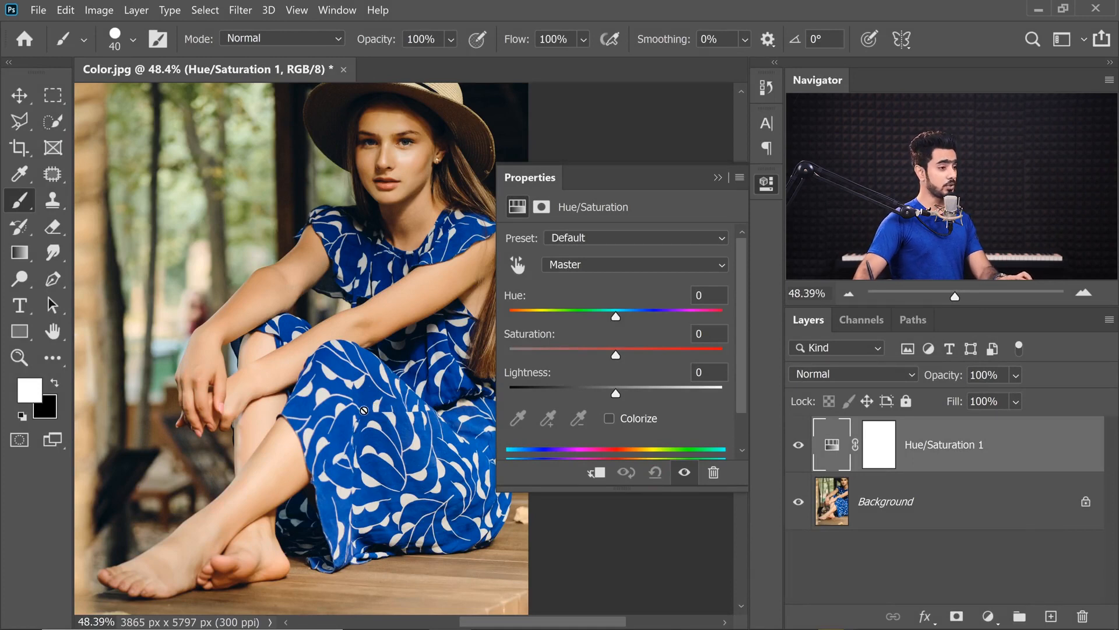
- Target only the Blues in the Hue/Saturation adjustment and shift their Hue to +100
{"action": "left_click", "coordinate": [589, 264]}
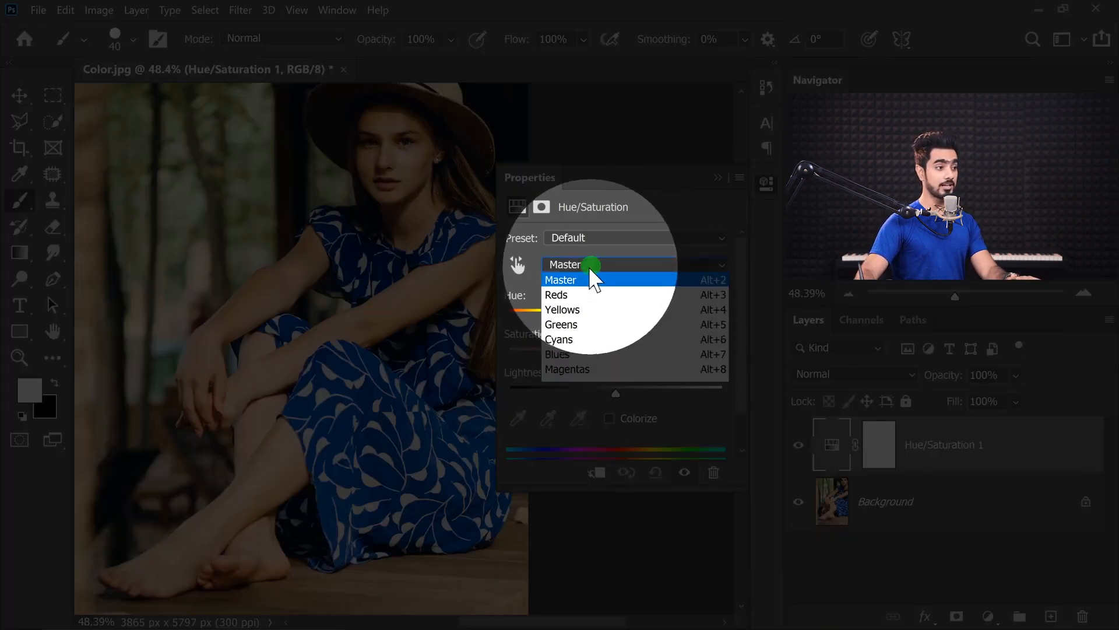
{"action": "left_click", "coordinate": [580, 354]}
{"action": "left_click_drag", "start_coordinate": [615, 316], "coordinate": [691, 316]}
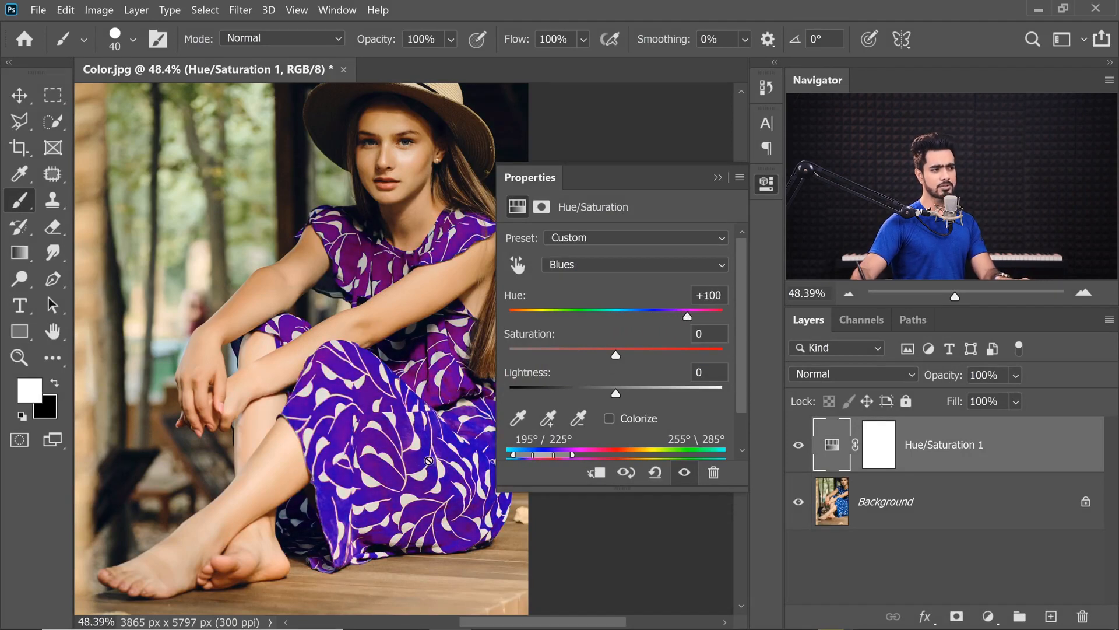
{"action": "left_click_drag", "start_coordinate": [383, 352], "coordinate": [357, 354]}
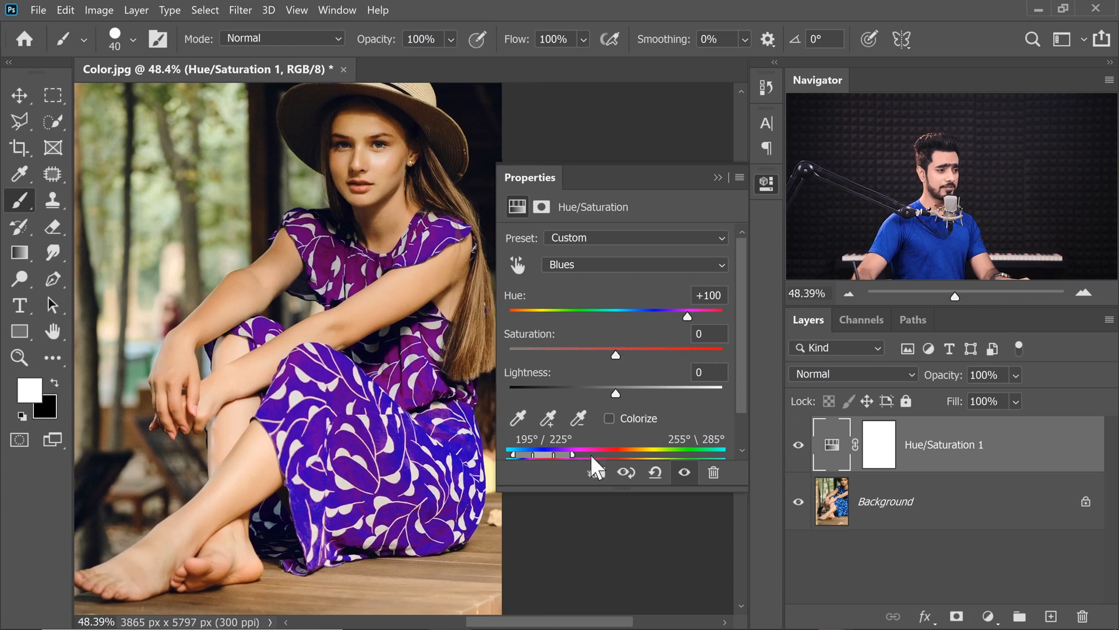
- Adjust the Blues color range of the Hue/Saturation layer to 139°/175° and 268°\299°
{"action": "left_click_drag", "start_coordinate": [587, 490], "coordinate": [591, 530]}
{"action": "left_click_drag", "start_coordinate": [553, 454], "coordinate": [505, 453]}
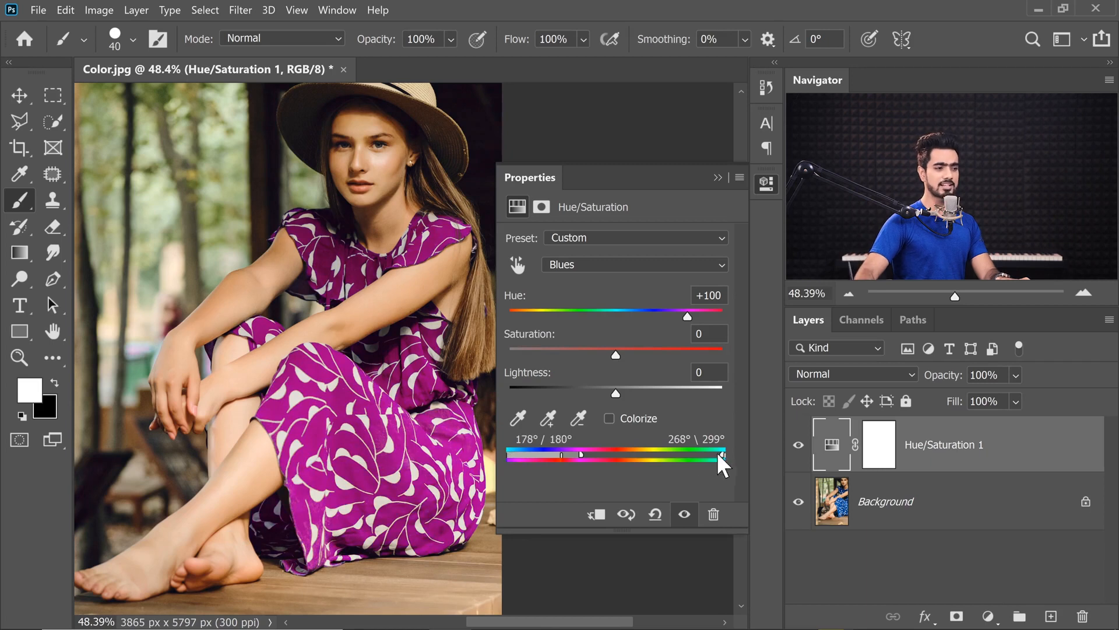
{"action": "mouse_move", "coordinate": [722, 453]}
{"action": "left_mouse_down"}
{"action": "mouse_move", "coordinate": [708, 453]}
{"action": "mouse_move", "coordinate": [719, 453]}
{"action": "left_mouse_up"}
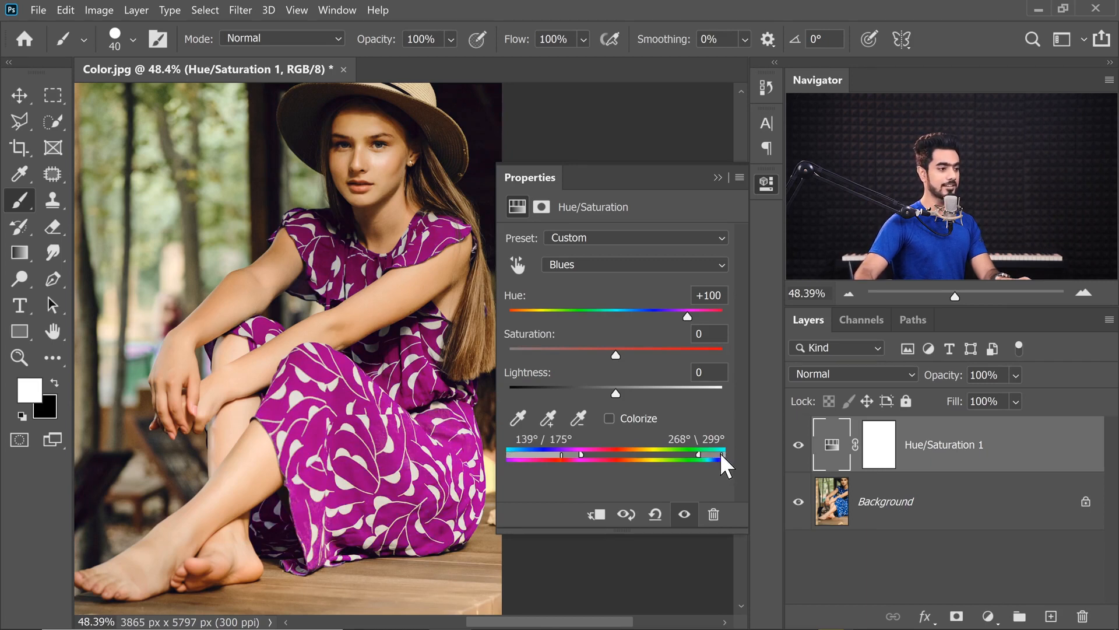
- Recolor the dress red by setting the Blues' Hue to +132 and Saturation to +24
{"action": "mouse_move", "coordinate": [686, 314]}
{"action": "left_mouse_down"}
{"action": "mouse_move", "coordinate": [634, 311]}
{"action": "mouse_move", "coordinate": [701, 310]}
{"action": "left_mouse_up"}
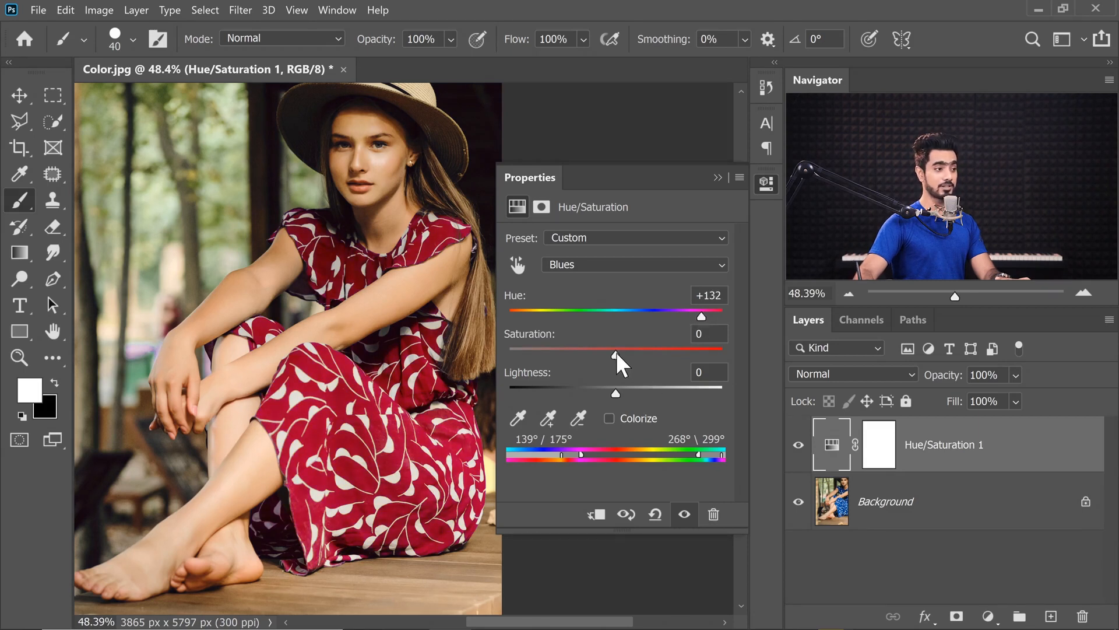
{"action": "left_click_drag", "start_coordinate": [613, 352], "coordinate": [641, 352]}
{"action": "key", "text": "ctrl+0"}
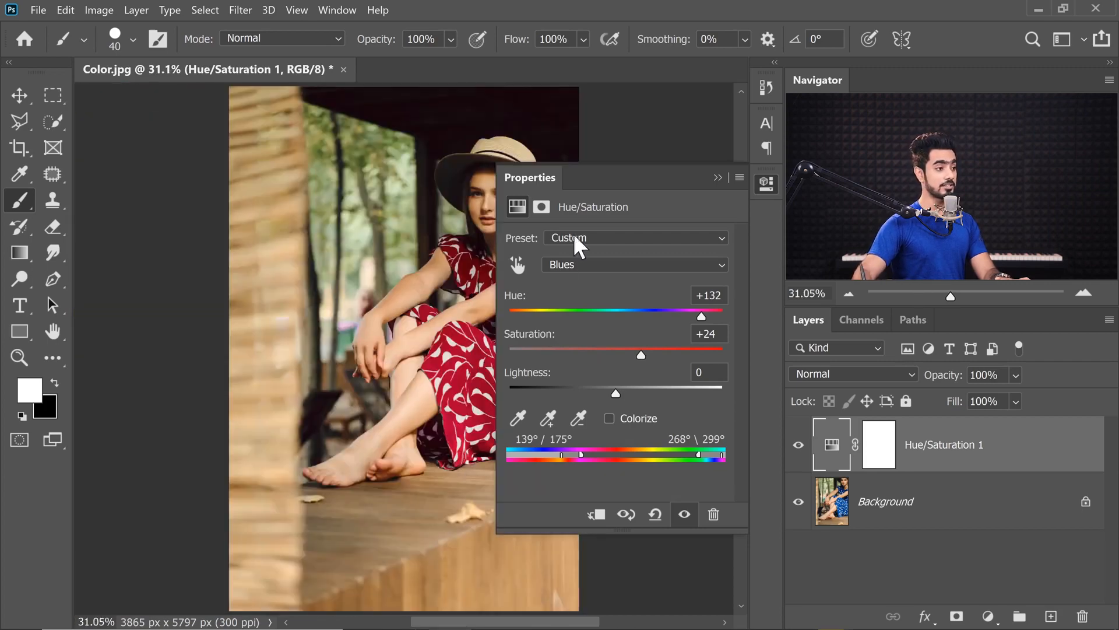
{"action": "left_click_drag", "start_coordinate": [332, 247], "coordinate": [196, 248]}
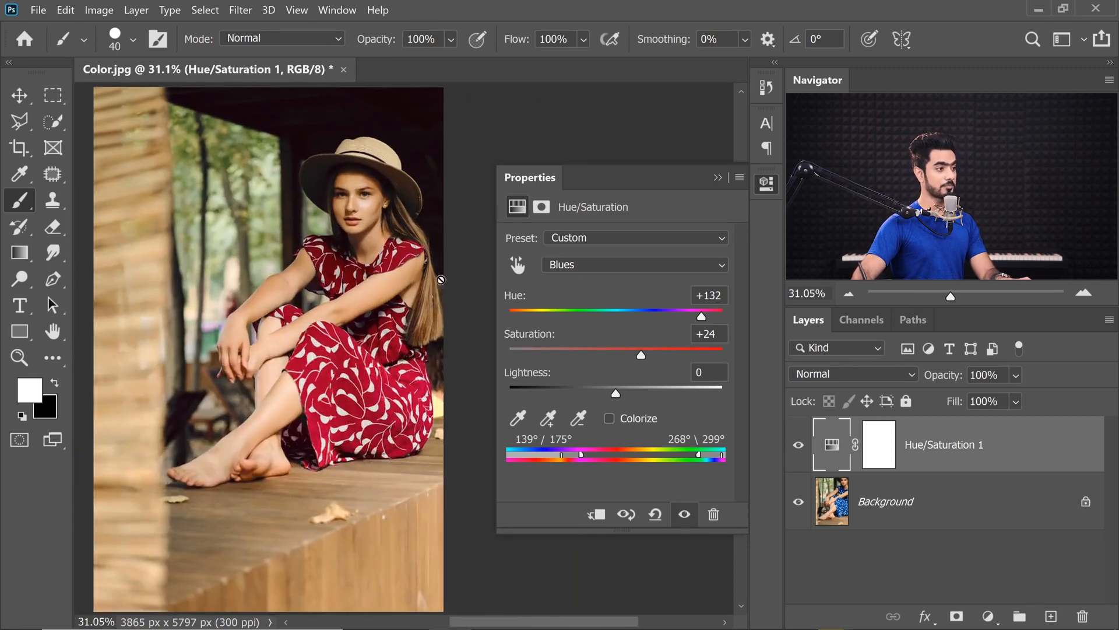
- Turn the dress black with Blues at Hue +2, Saturation -100 and Lightness -66, and hide the adjustment layer to compare
{"action": "left_click_drag", "start_coordinate": [701, 316], "coordinate": [618, 309]}
{"action": "left_click_drag", "start_coordinate": [615, 393], "coordinate": [563, 390]}
{"action": "left_click_drag", "start_coordinate": [640, 355], "coordinate": [195, 352]}
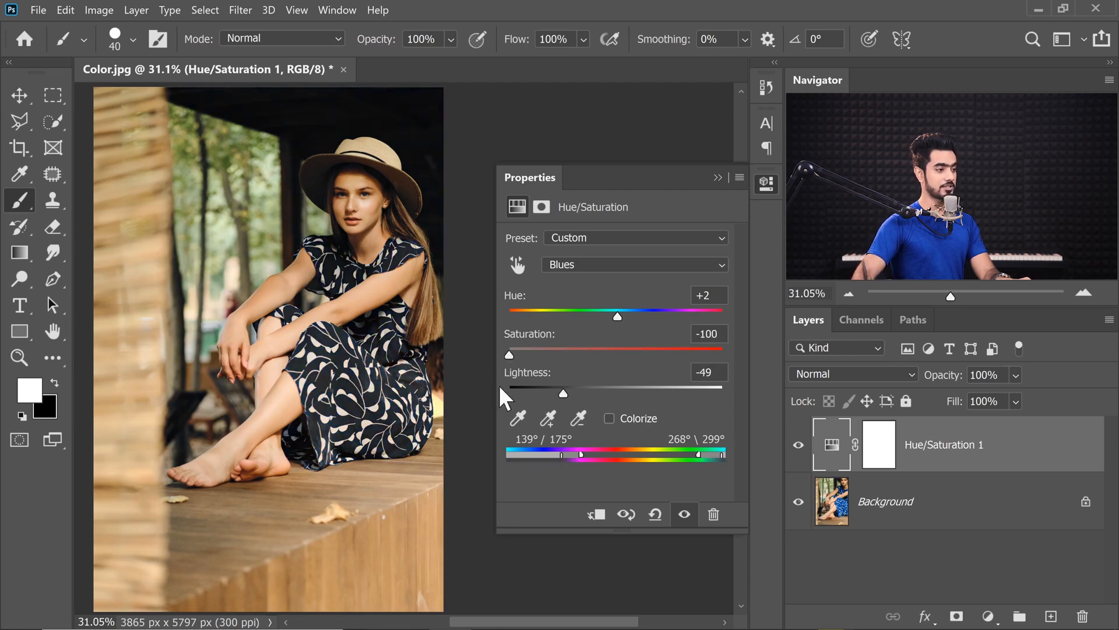
{"action": "left_click_drag", "start_coordinate": [561, 390], "coordinate": [546, 389]}
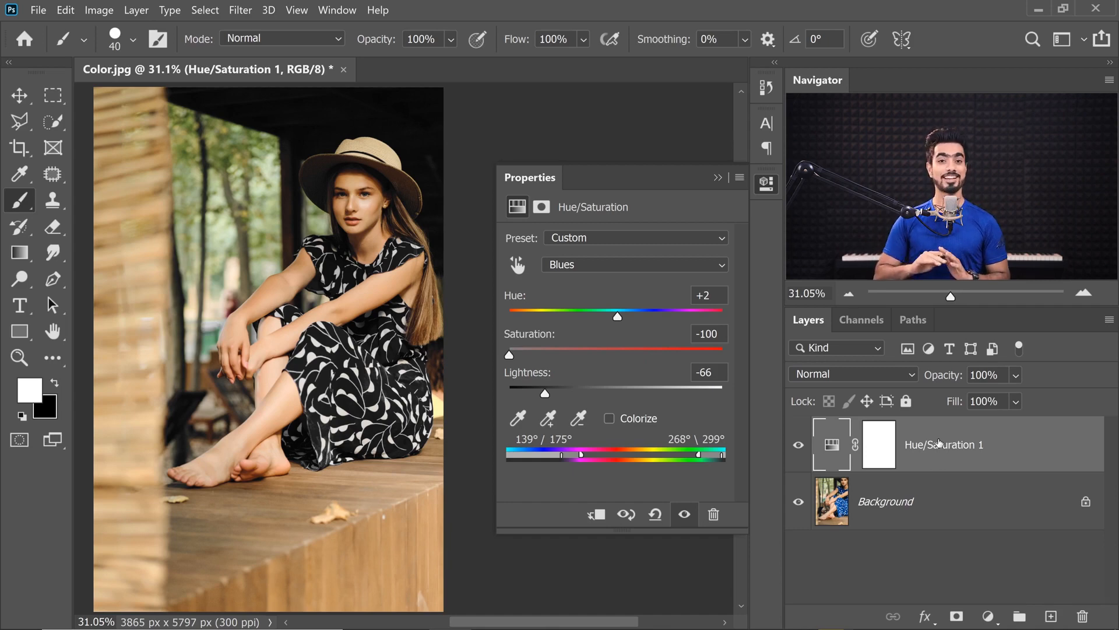
{"action": "left_click", "coordinate": [798, 445]}
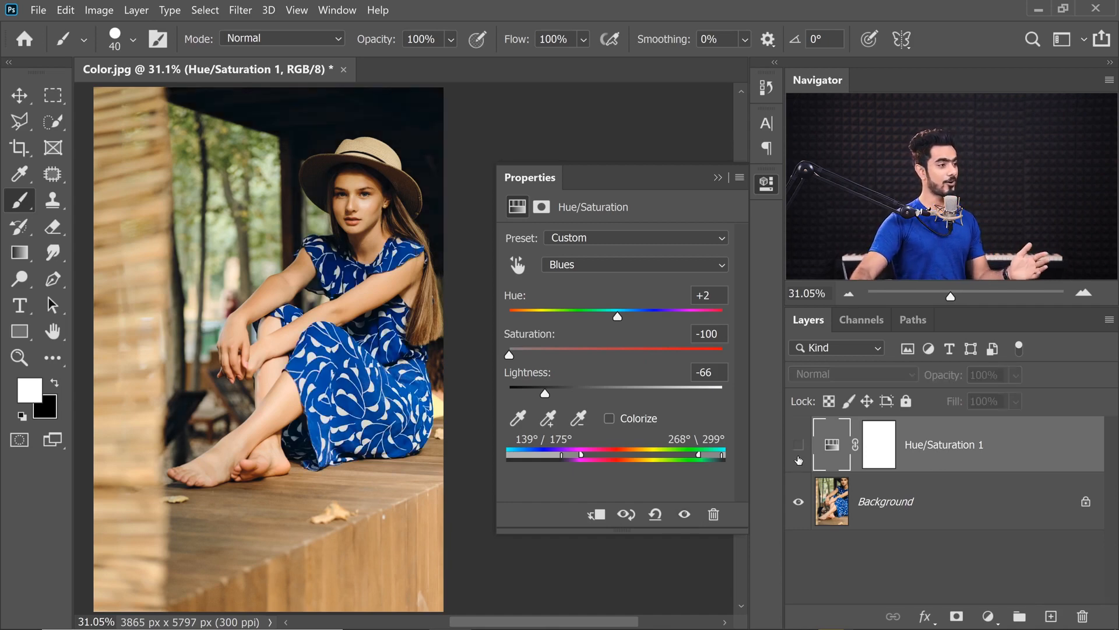
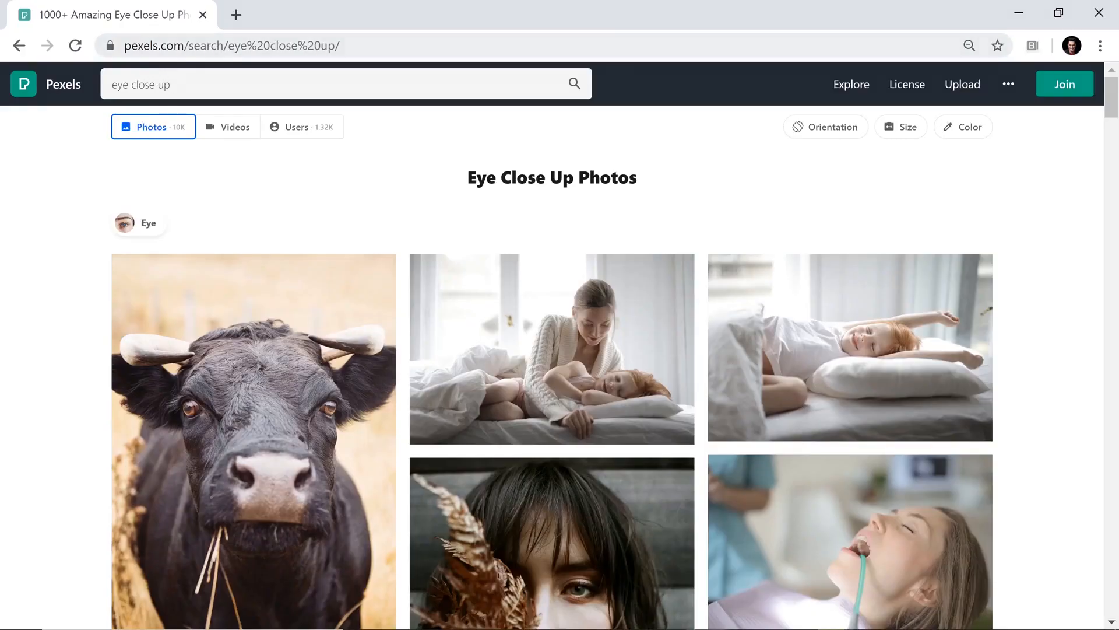
- Browse the "eye close up" photo results on Pexels for a suitable eye image
{"action": "scroll", "coordinate": [347, 412], "scroll_direction": "down", "scroll_amount": 7}
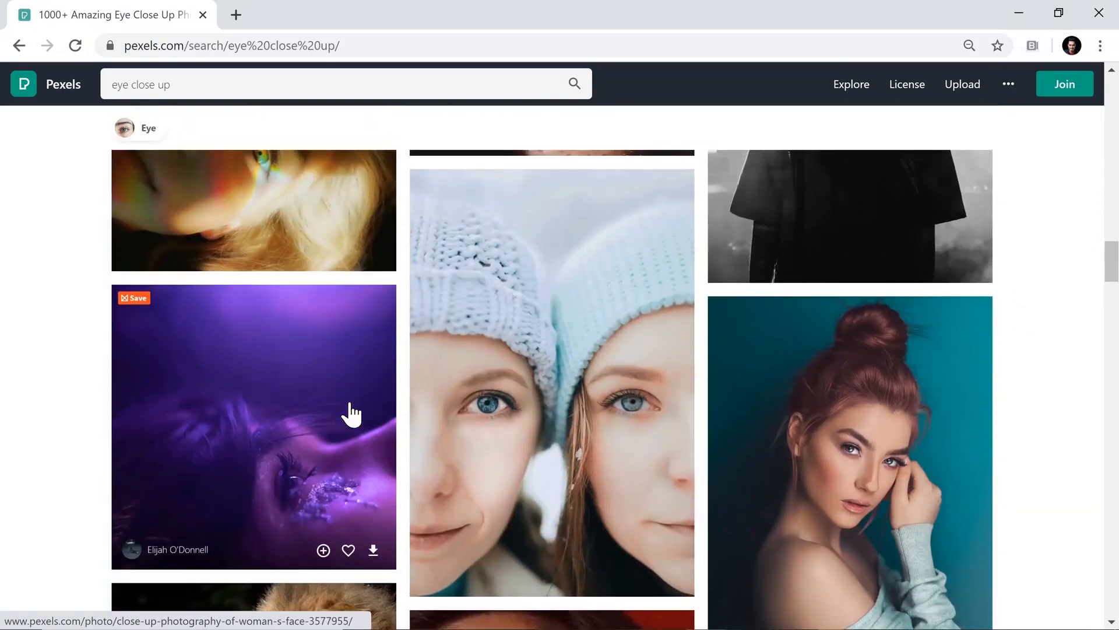
{"action": "scroll", "coordinate": [347, 412], "scroll_direction": "down", "scroll_amount": 8}
{"action": "scroll", "coordinate": [351, 414], "scroll_direction": "down", "scroll_amount": 7}
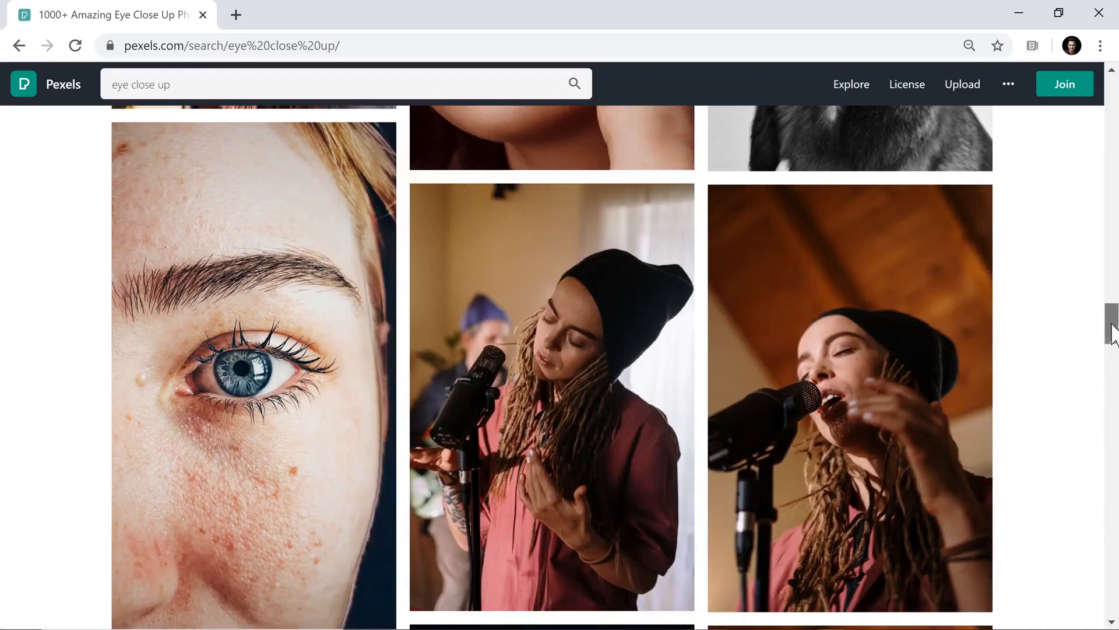
{"action": "mouse_move", "coordinate": [1111, 325]}
{"action": "left_mouse_down"}
{"action": "mouse_move", "coordinate": [1111, 355]}
{"action": "mouse_move", "coordinate": [1107, 346]}
{"action": "left_mouse_up"}
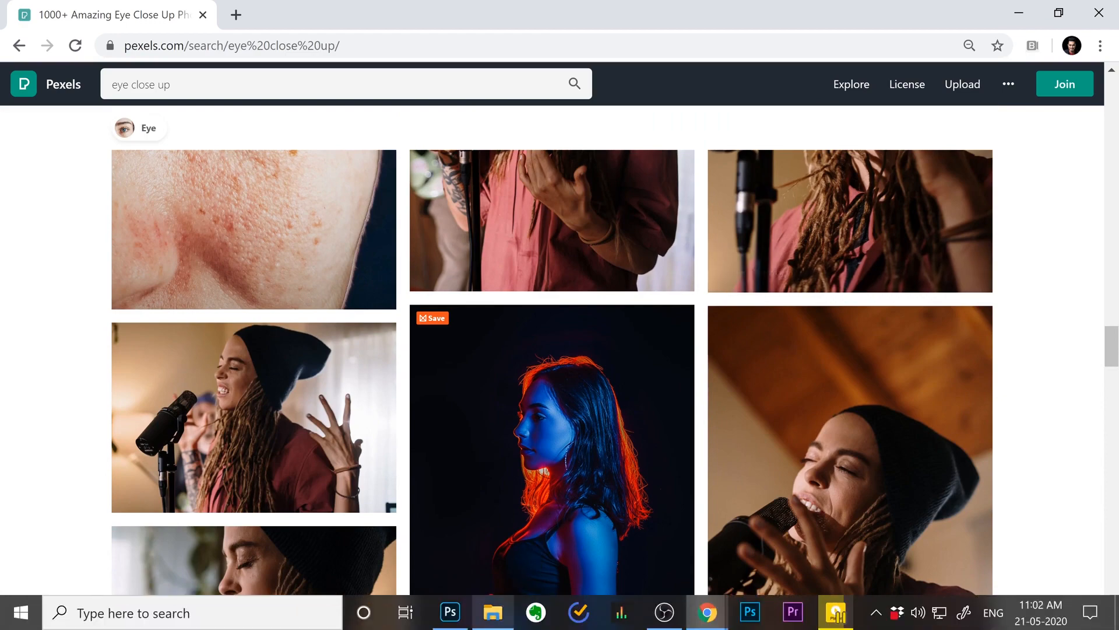
- Open Human Eye.jpg in Photoshop and place Father and Child.jpg from the Example 13 folder into it
{"action": "left_click", "coordinate": [493, 612]}
{"action": "left_click_drag", "start_coordinate": [493, 446], "coordinate": [517, 474]}
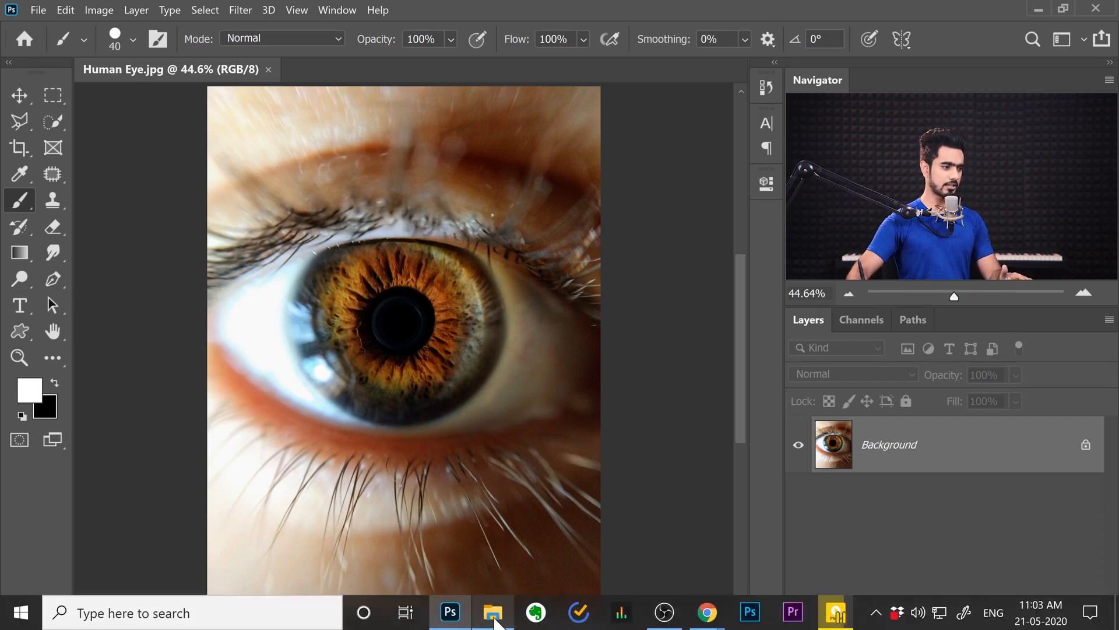
{"action": "left_click", "coordinate": [500, 617]}
{"action": "left_click_drag", "start_coordinate": [389, 337], "coordinate": [616, 367]}
{"action": "left_click", "coordinate": [629, 469]}
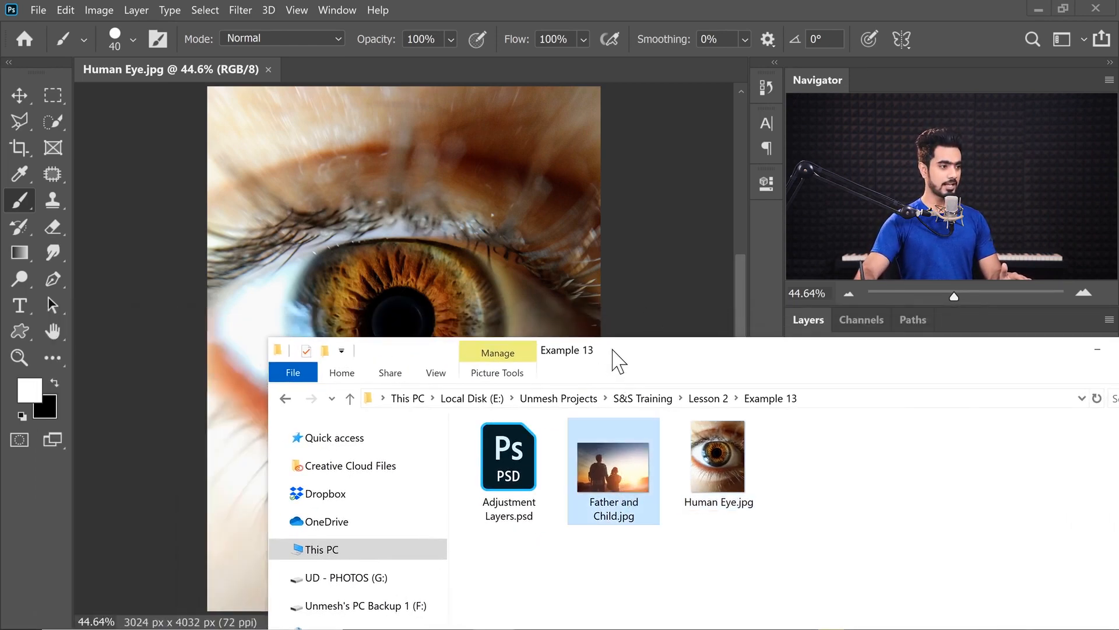
{"action": "left_click_drag", "start_coordinate": [618, 362], "coordinate": [917, 414]}
{"action": "left_click_drag", "start_coordinate": [903, 517], "coordinate": [709, 333]}
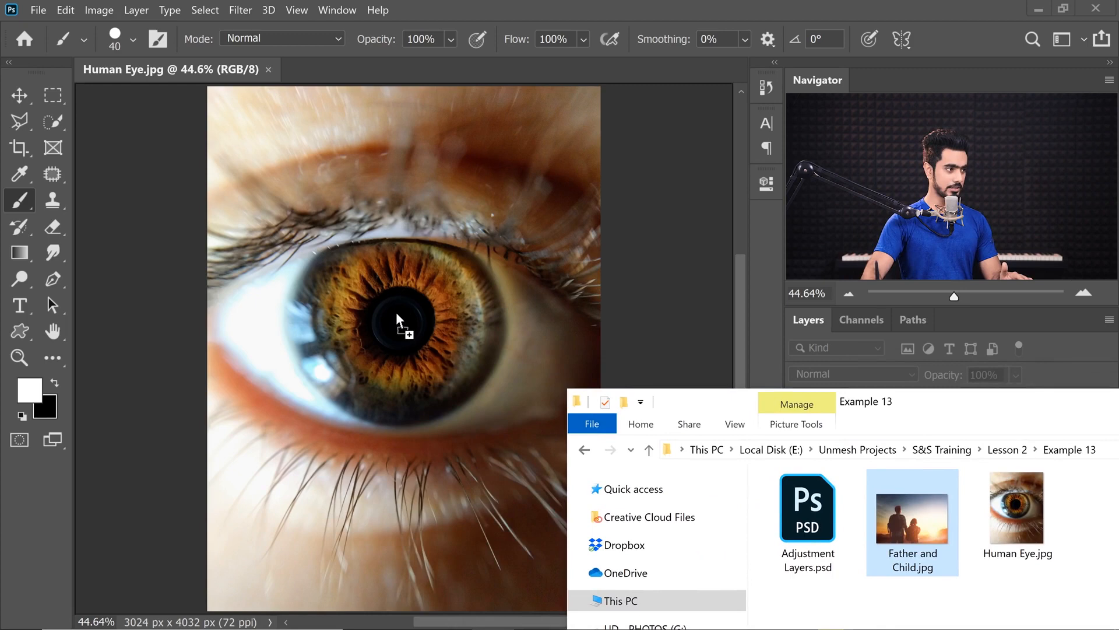
{"action": "left_click_drag", "start_coordinate": [396, 312], "coordinate": [402, 326]}
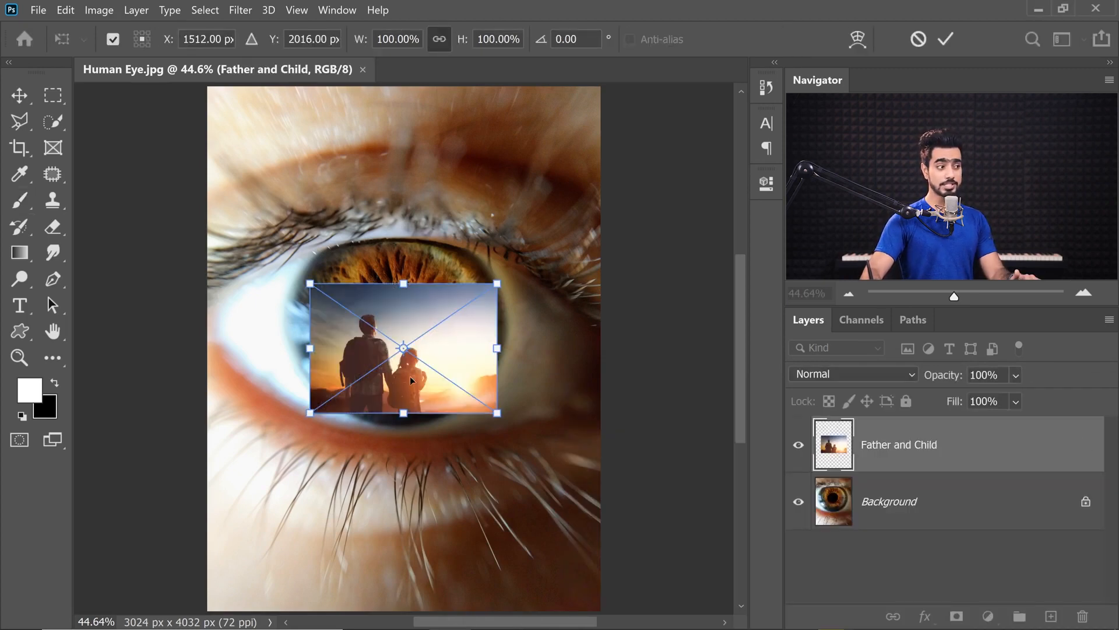
- Flip the placed Father and Child image horizontally and enlarge it to about 45.73% scale, centered over the iris
{"action": "left_click_drag", "start_coordinate": [410, 341], "coordinate": [489, 510]}
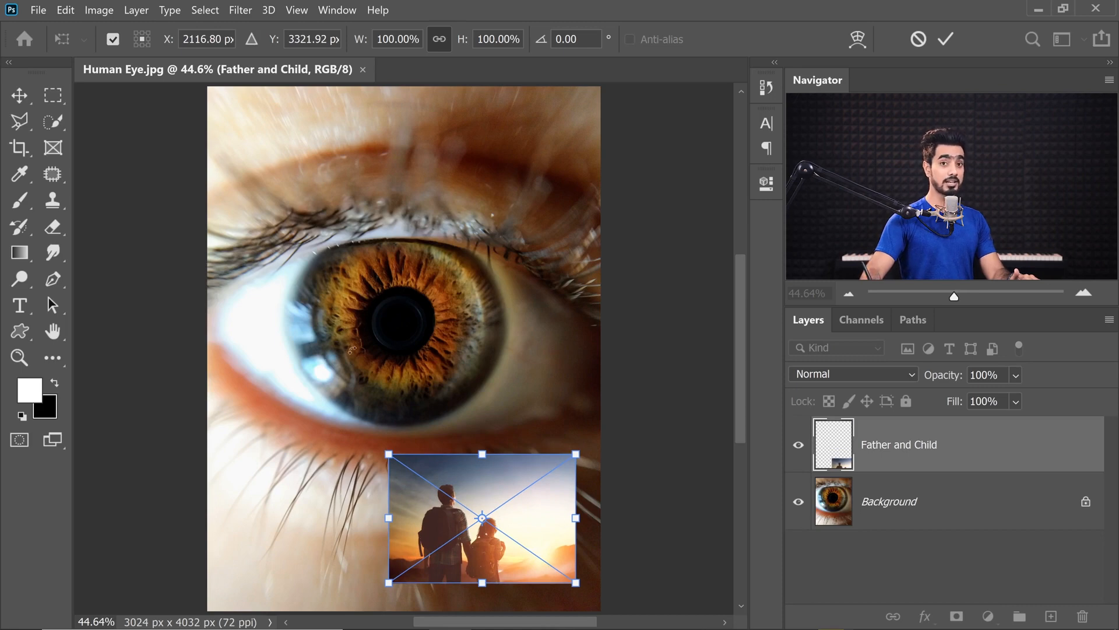
{"action": "right_click", "coordinate": [537, 519]}
{"action": "left_click", "coordinate": [555, 476]}
{"action": "left_click_drag", "start_coordinate": [486, 457], "coordinate": [407, 258]}
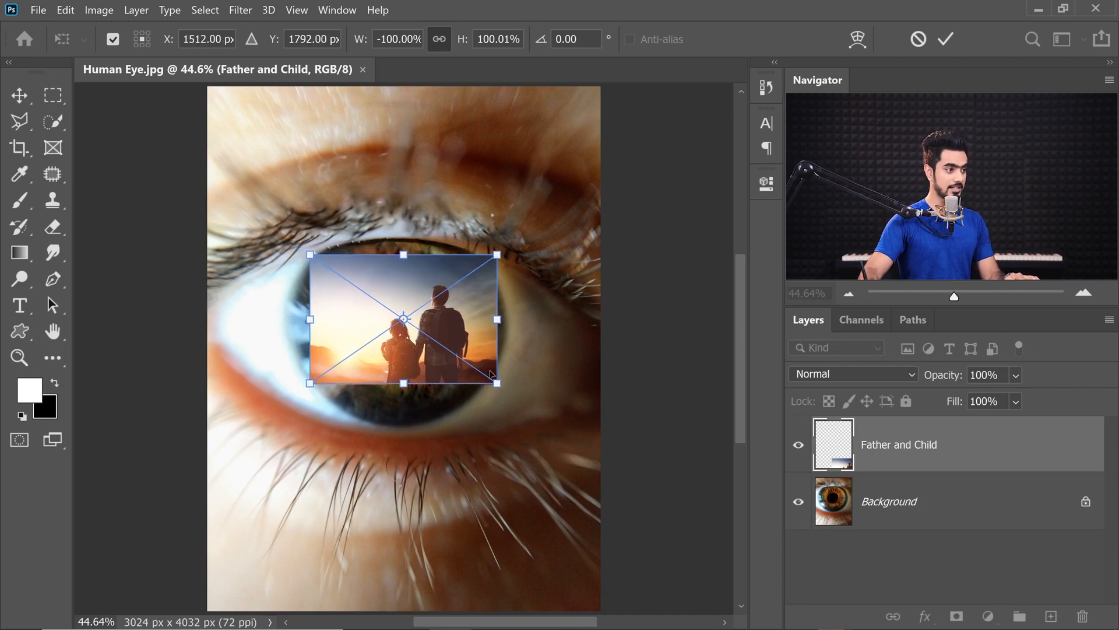
{"action": "left_click_drag", "start_coordinate": [497, 383], "coordinate": [576, 440]}
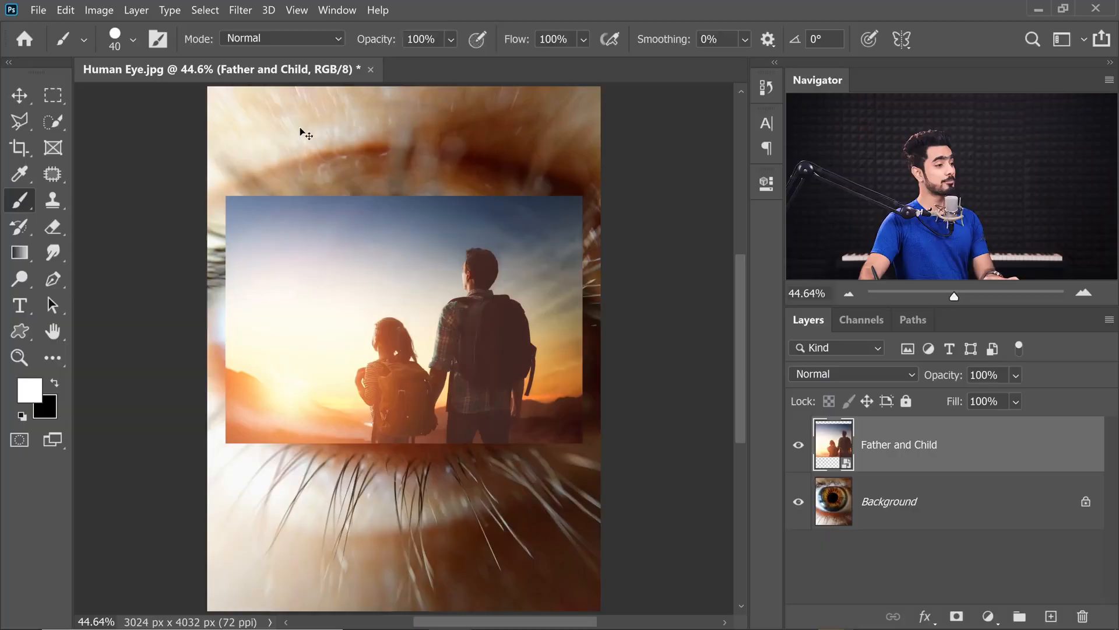
- Warp the Father and Child layer with the Fisheye preset at a Bend of 44.0%
{"action": "key", "text": "ctrl+t"}
{"action": "right_click", "coordinate": [427, 276]}
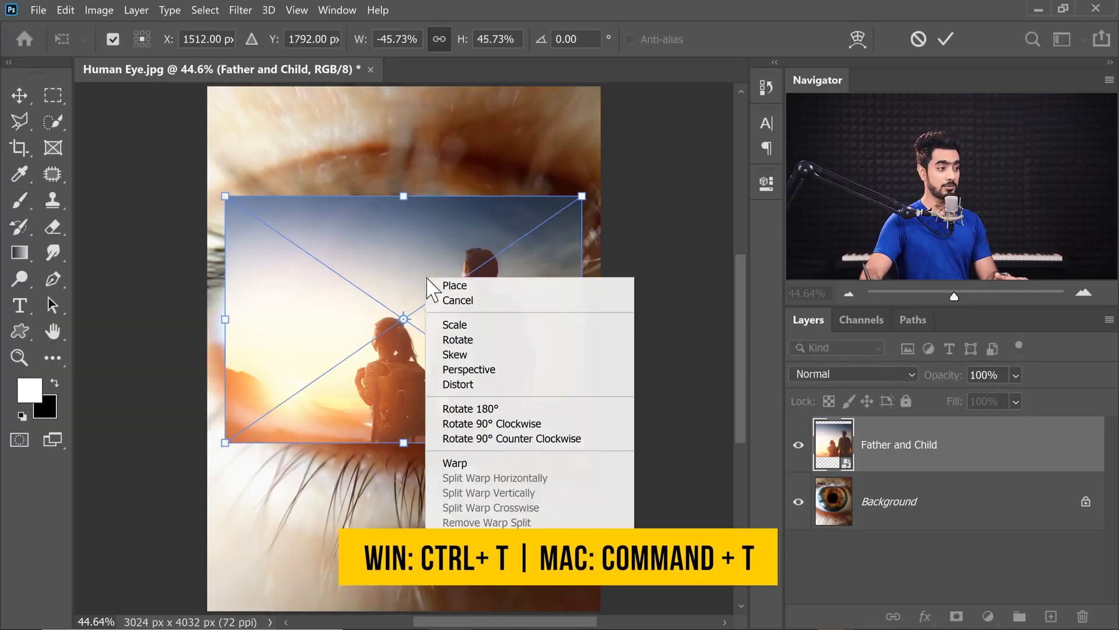
{"action": "left_click", "coordinate": [454, 462]}
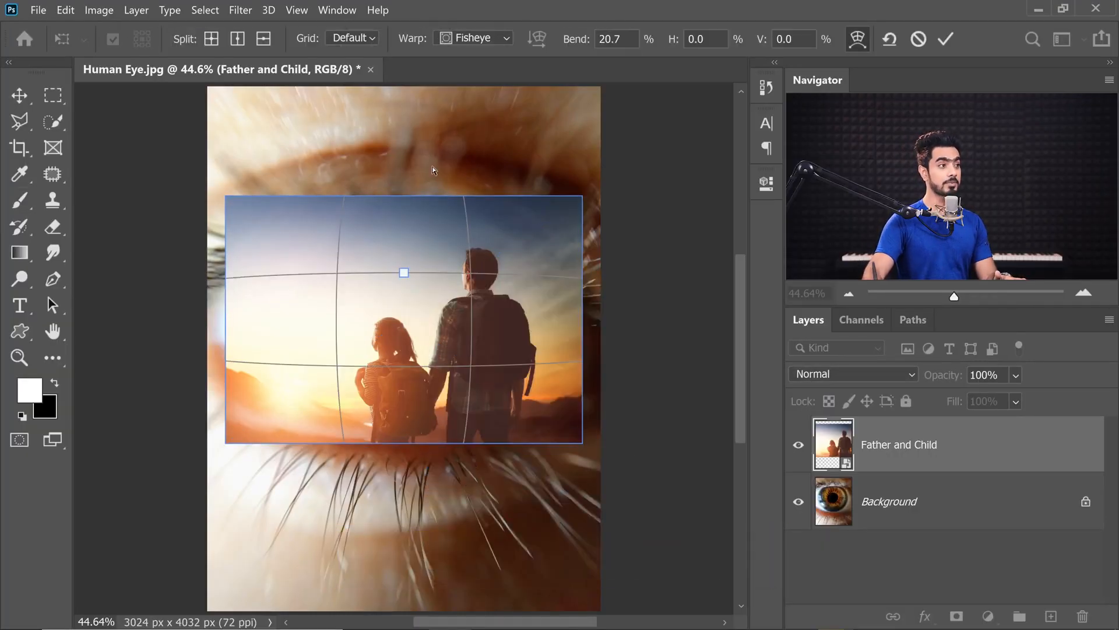
{"action": "left_click", "coordinate": [467, 36]}
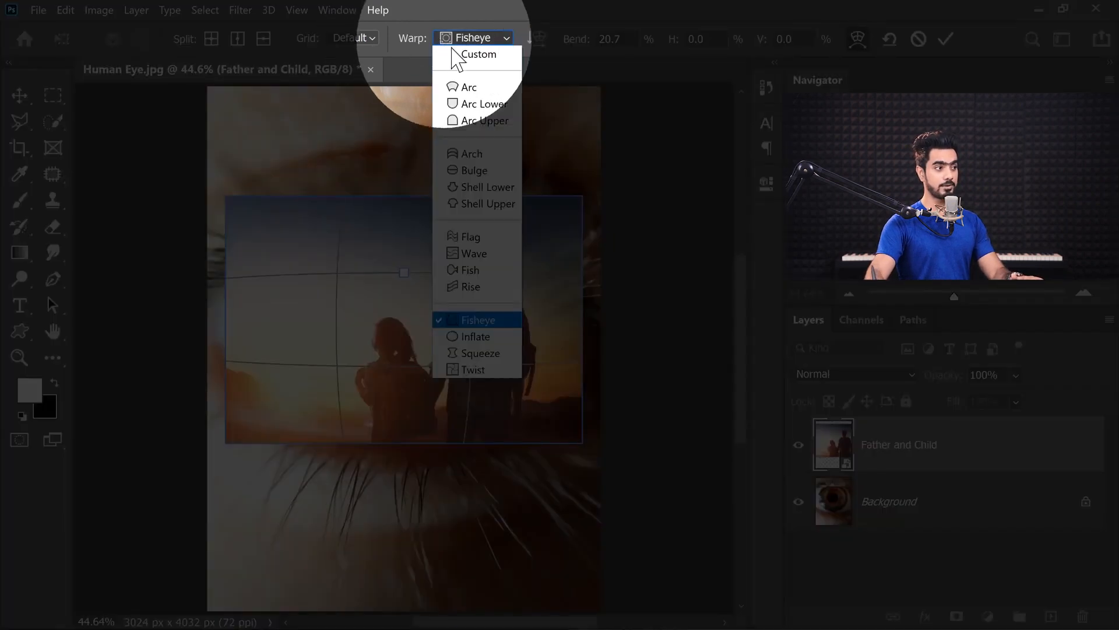
{"action": "left_click", "coordinate": [477, 319]}
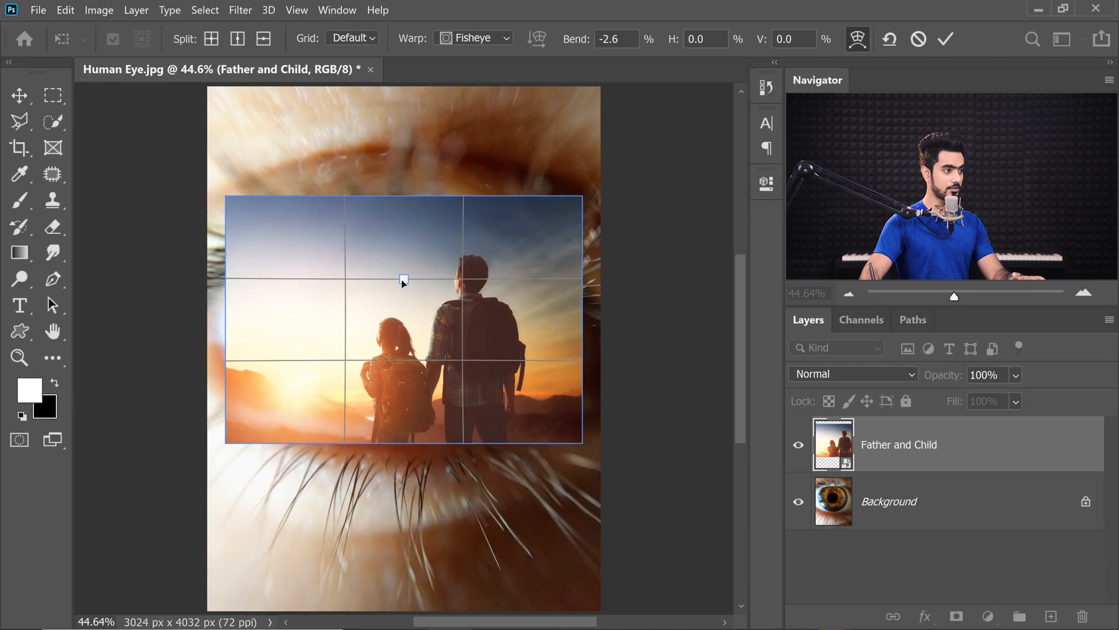
{"action": "left_click_drag", "start_coordinate": [403, 274], "coordinate": [400, 264]}
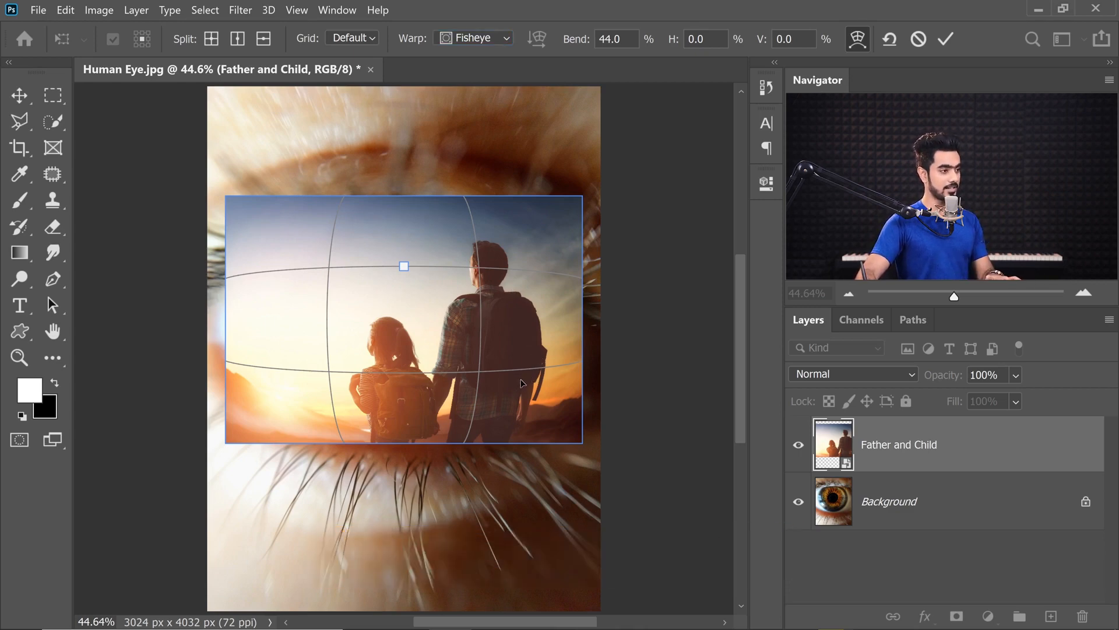
{"action": "key", "text": "Return"}
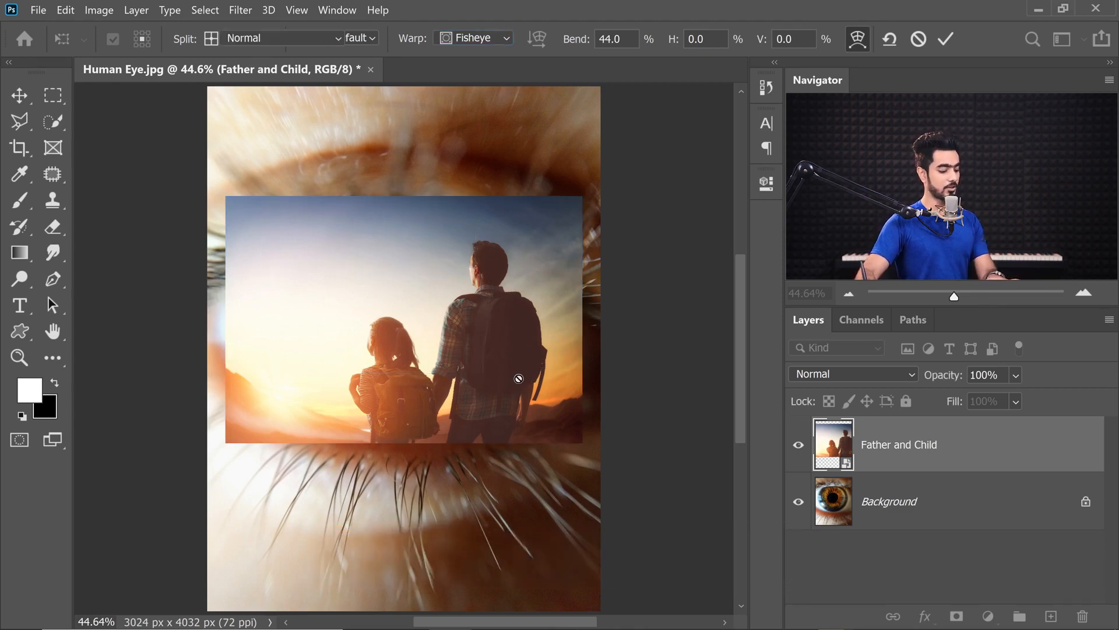
- Scale the Father and Child layer down to about 34.82% over the iris and set its blend mode to Screen
{"action": "key", "text": "ctrl+t"}
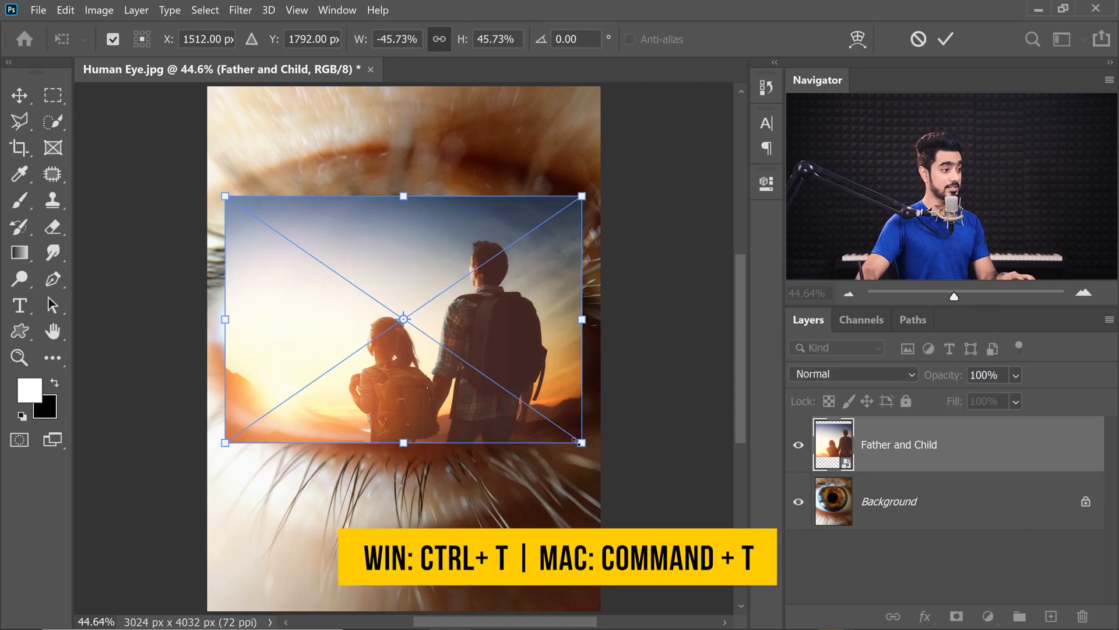
{"action": "left_click_drag", "start_coordinate": [577, 440], "coordinate": [537, 417]}
{"action": "left_click_drag", "start_coordinate": [507, 363], "coordinate": [472, 374]}
{"action": "key", "text": "Return"}
{"action": "key", "text": "b"}
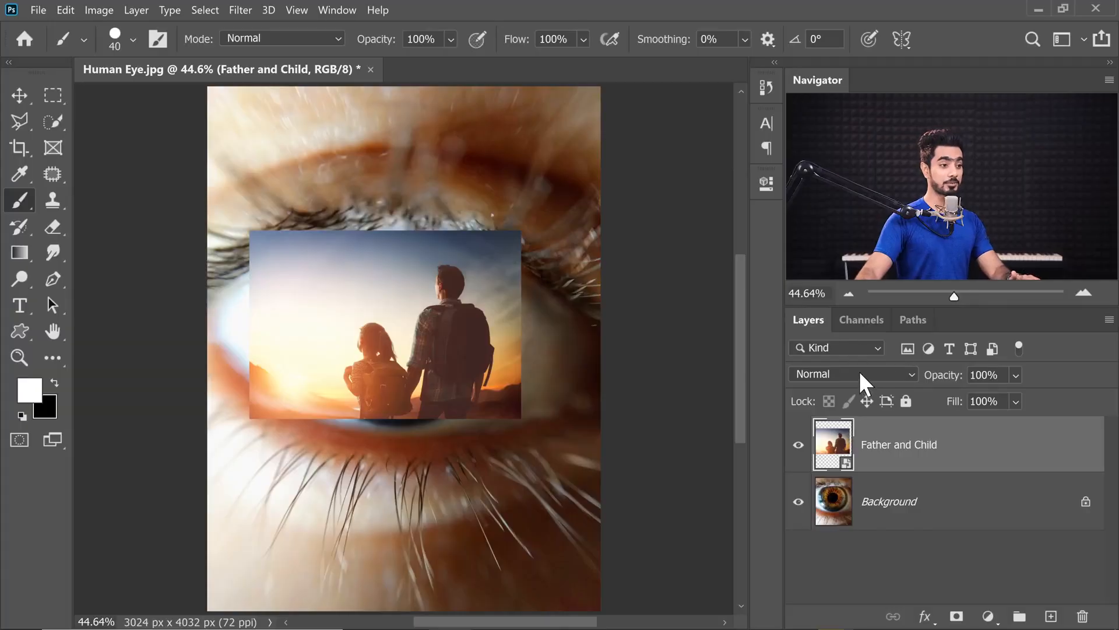
{"action": "left_click", "coordinate": [859, 371]}
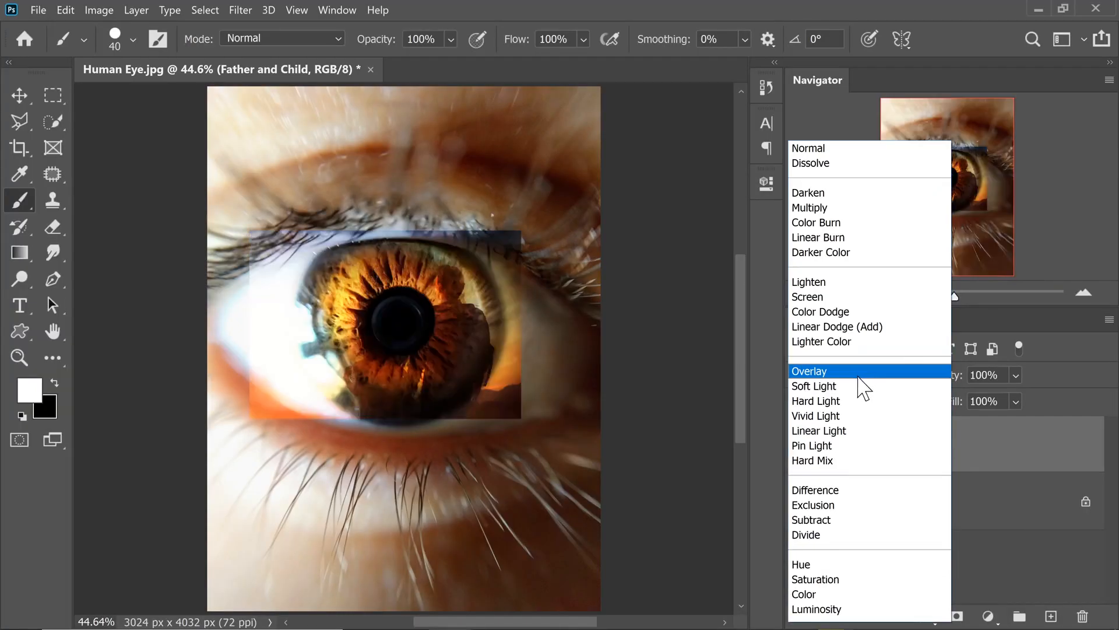
{"action": "left_click", "coordinate": [816, 297]}
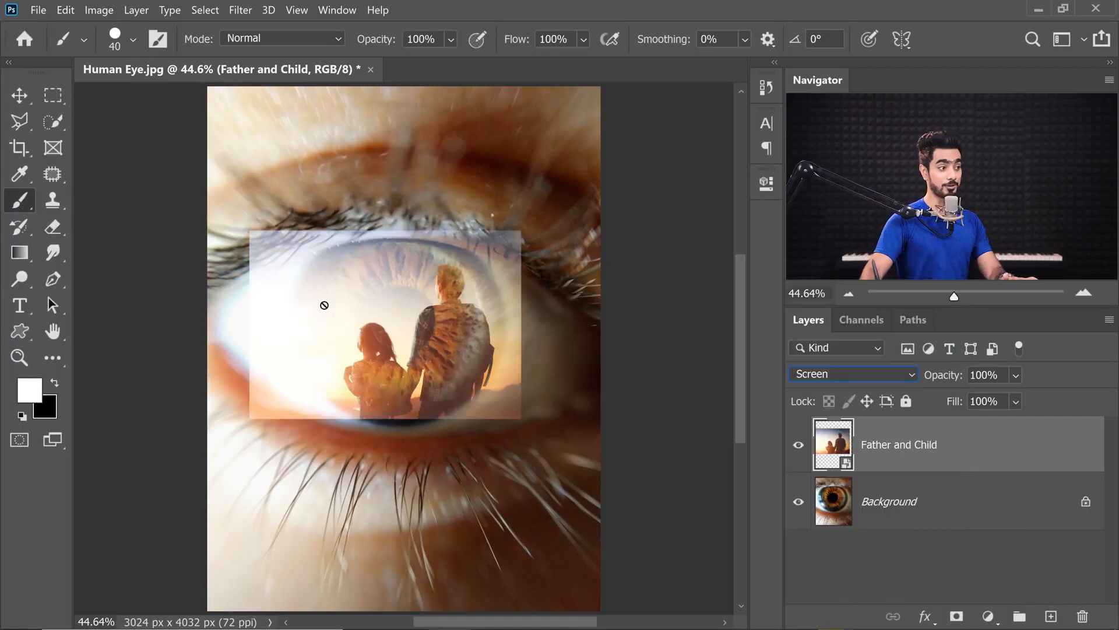
- Shrink the Father and Child layer to about 28.33% and position it so it spans the width of the iris
{"action": "key", "text": "ctrl+t"}
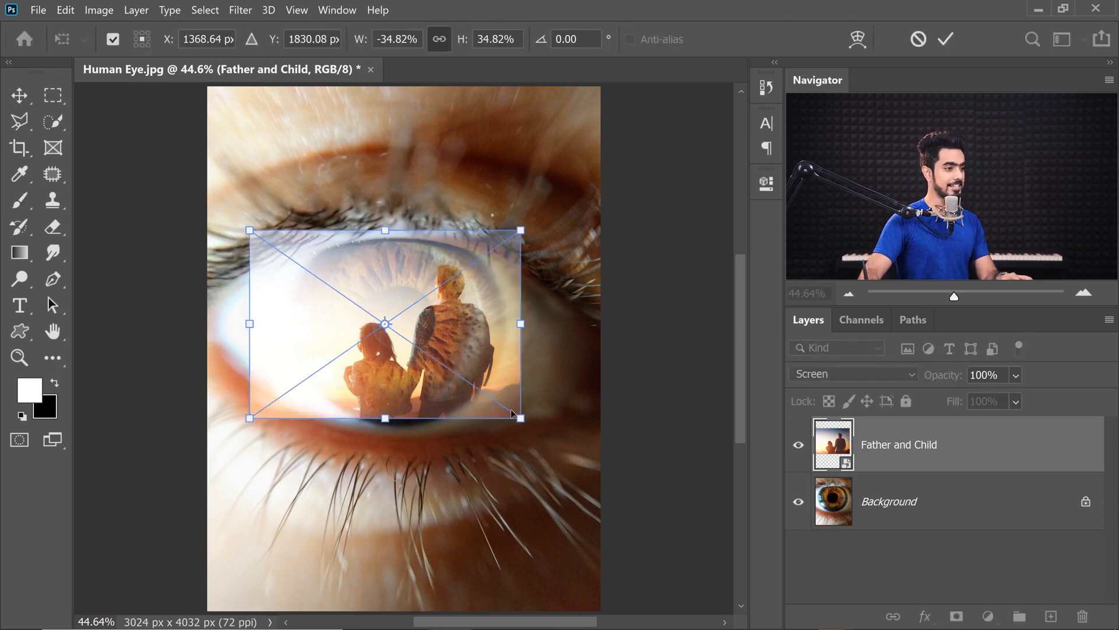
{"action": "left_click_drag", "start_coordinate": [521, 418], "coordinate": [476, 390]}
{"action": "left_click_drag", "start_coordinate": [392, 366], "coordinate": [408, 378]}
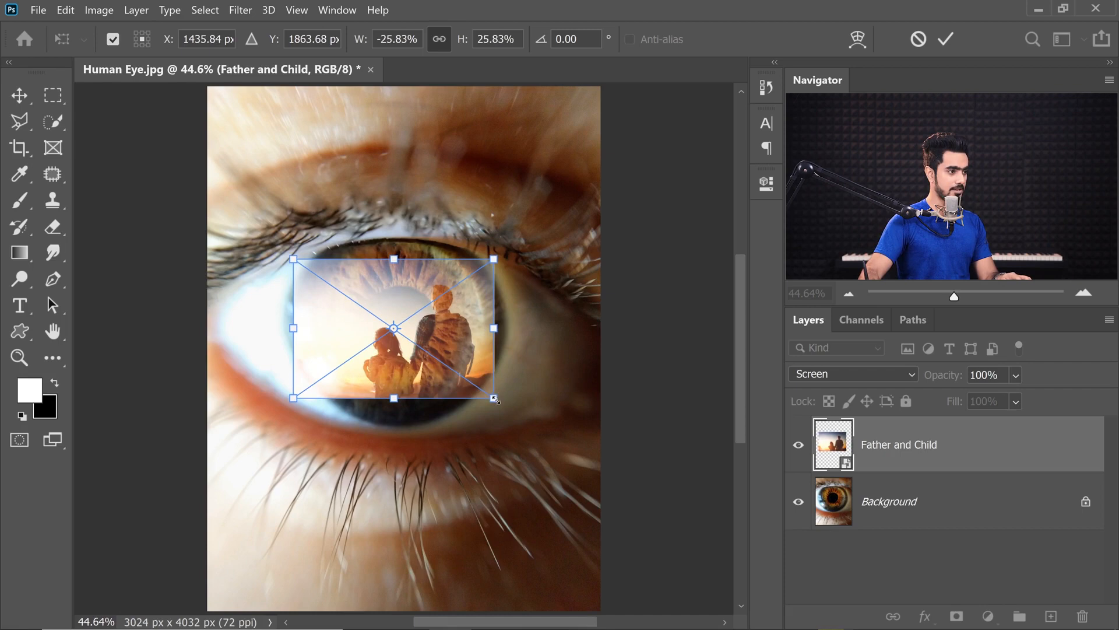
{"action": "left_click_drag", "start_coordinate": [494, 399], "coordinate": [500, 407]}
{"action": "left_click_drag", "start_coordinate": [465, 351], "coordinate": [465, 345]}
{"action": "left_click_drag", "start_coordinate": [503, 401], "coordinate": [506, 402]}
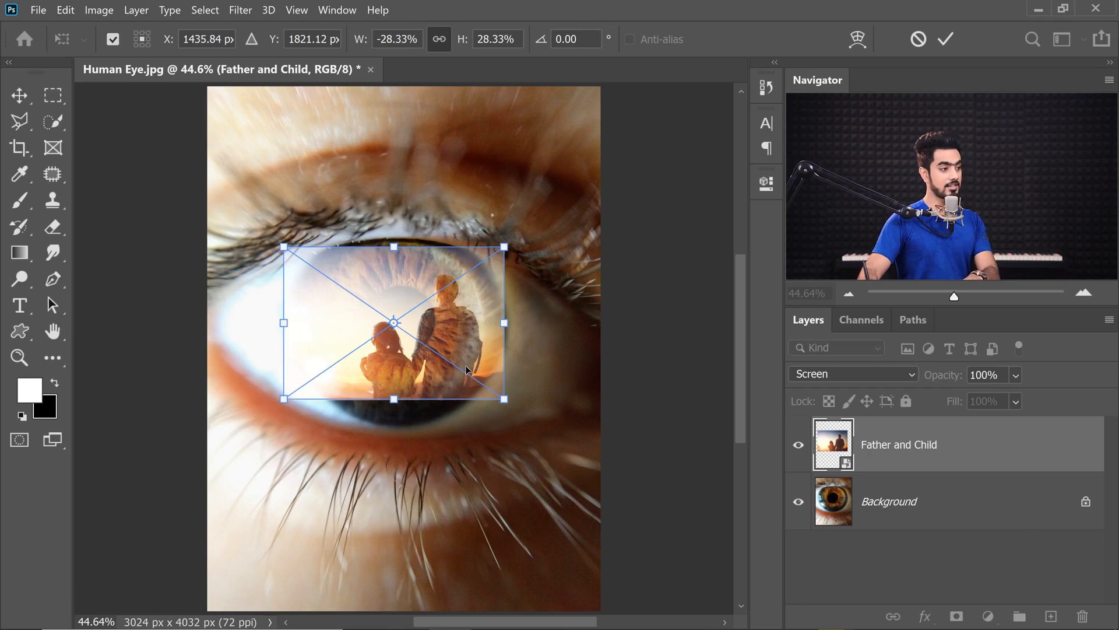
{"action": "key", "text": "Return"}
{"action": "key", "text": "b"}
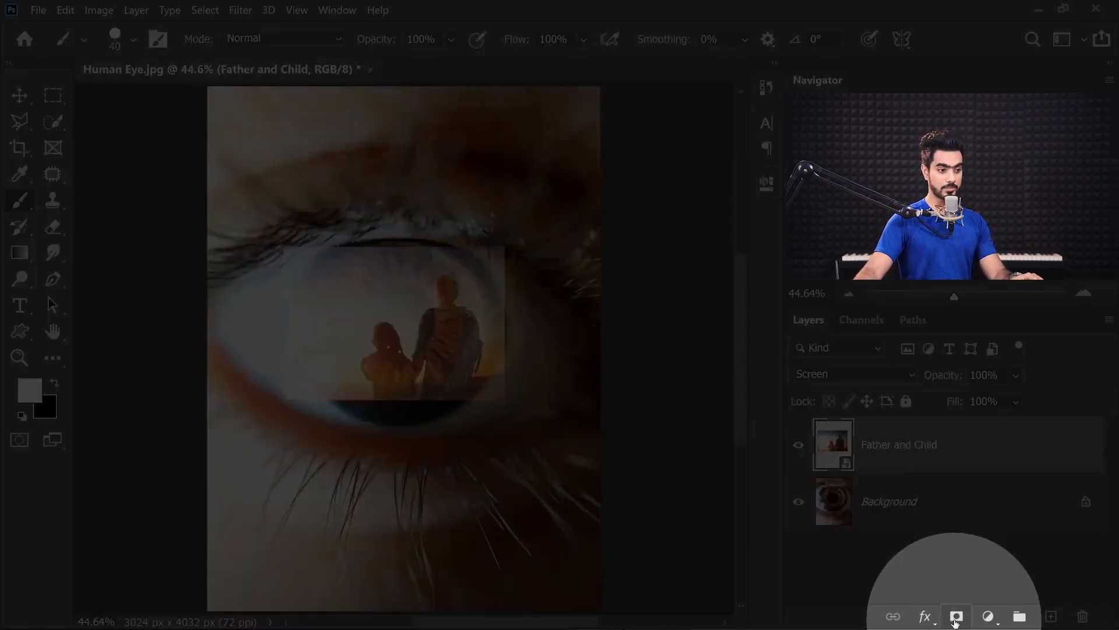
- Add a white layer mask to Father and Child and set up a Soft Round brush of about 882 px in black
{"action": "left_click", "coordinate": [957, 616]}
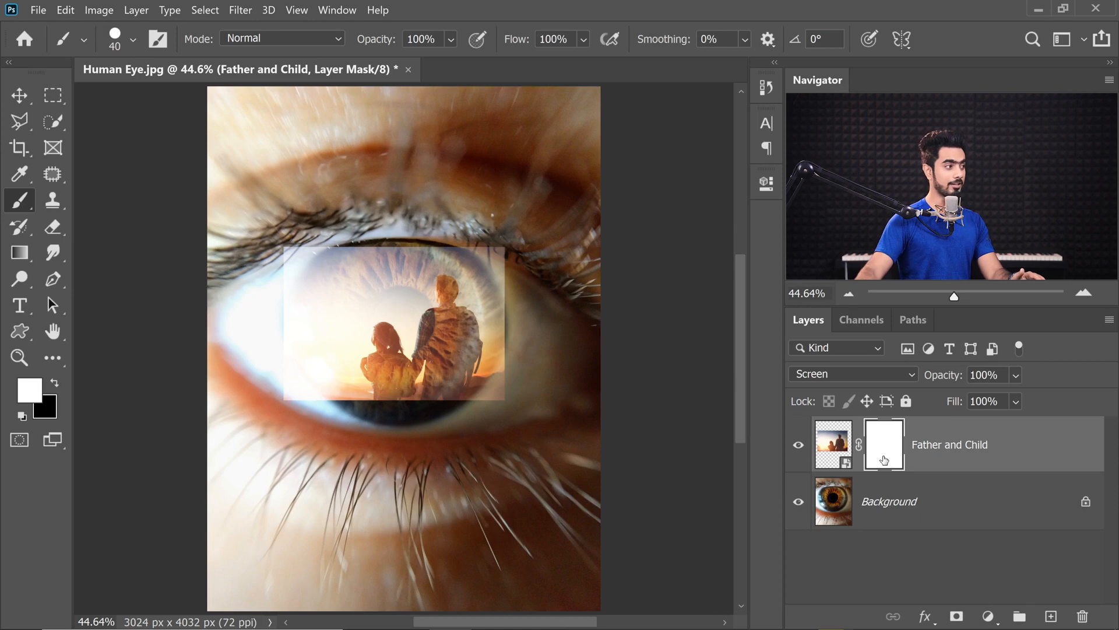
{"action": "left_click_drag", "start_coordinate": [420, 229], "coordinate": [490, 232]}
{"action": "mouse_move", "coordinate": [308, 234]}
{"action": "left_mouse_down"}
{"action": "mouse_move", "coordinate": [300, 194]}
{"action": "mouse_move", "coordinate": [331, 1]}
{"action": "left_mouse_up"}
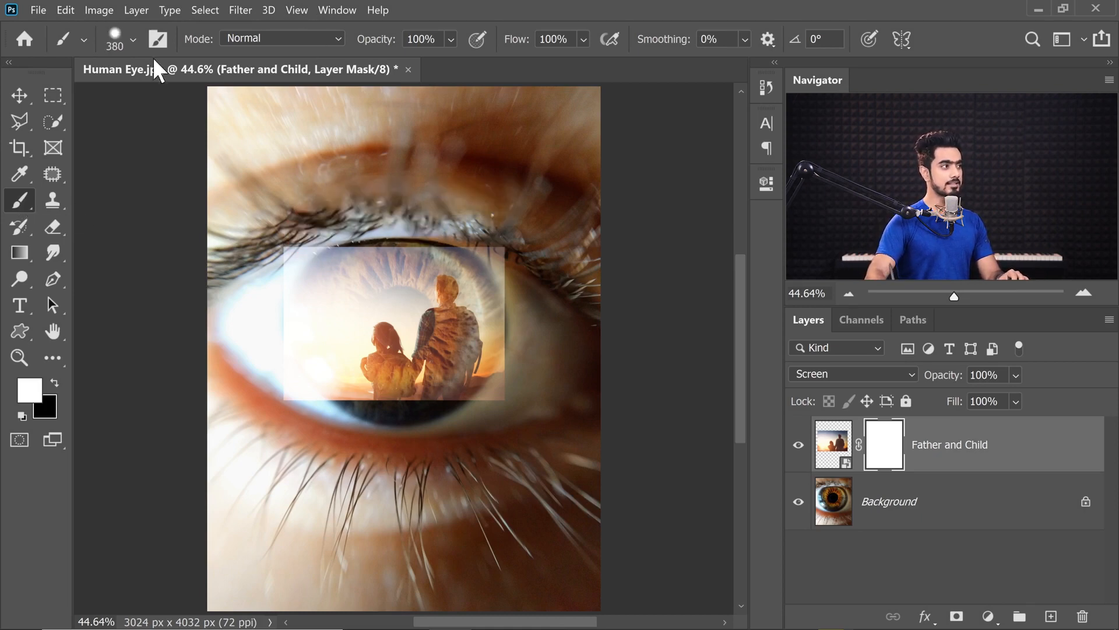
{"action": "left_click", "coordinate": [133, 39]}
{"action": "left_click", "coordinate": [130, 255]}
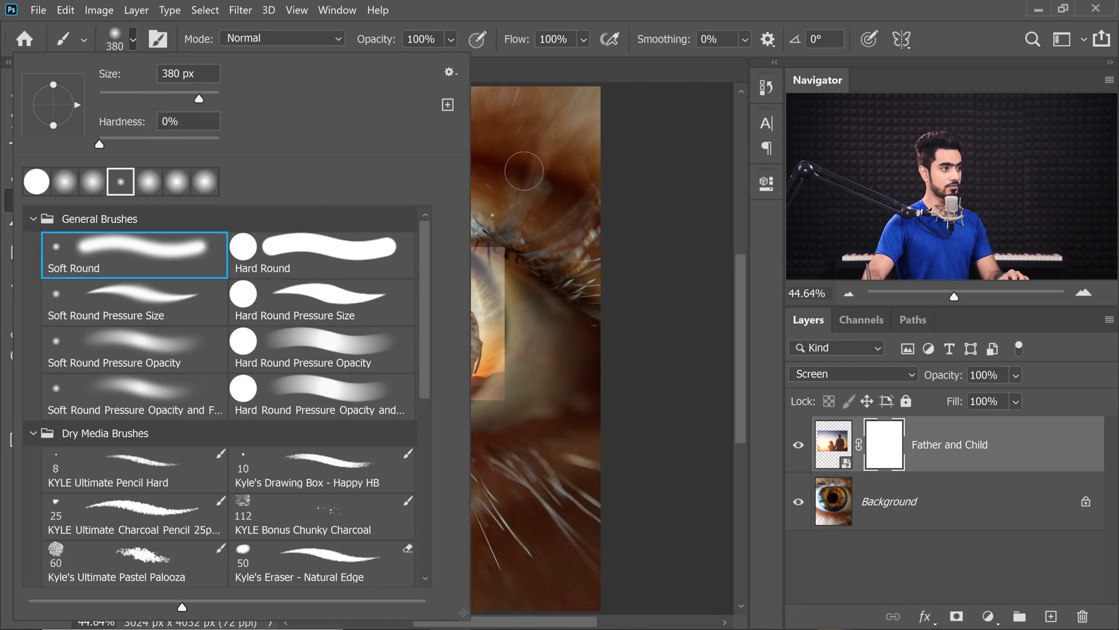
{"action": "left_click_drag", "start_coordinate": [524, 171], "coordinate": [509, 180]}
{"action": "left_click_drag", "start_coordinate": [249, 195], "coordinate": [290, 194]}
{"action": "key", "text": "x"}
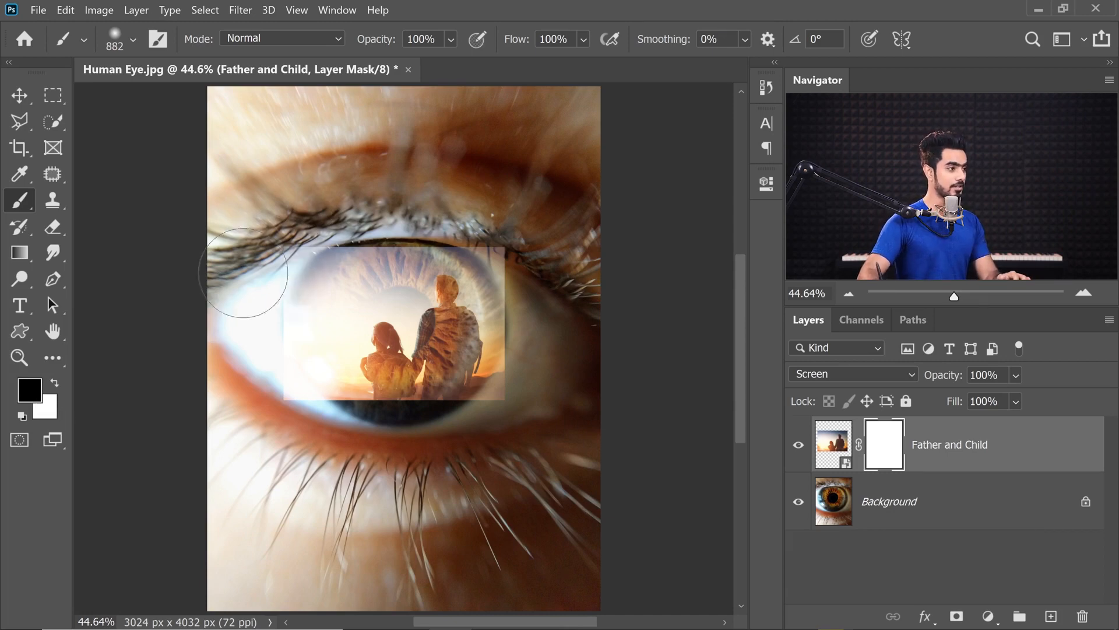
- Try hiding the photo's left edge with black on the mask, restore it with white, and undo a stroke reaching into the iris
{"action": "mouse_move", "coordinate": [244, 273]}
{"action": "left_mouse_down"}
{"action": "mouse_move", "coordinate": [257, 279]}
{"action": "mouse_move", "coordinate": [245, 274]}
{"action": "left_mouse_up"}
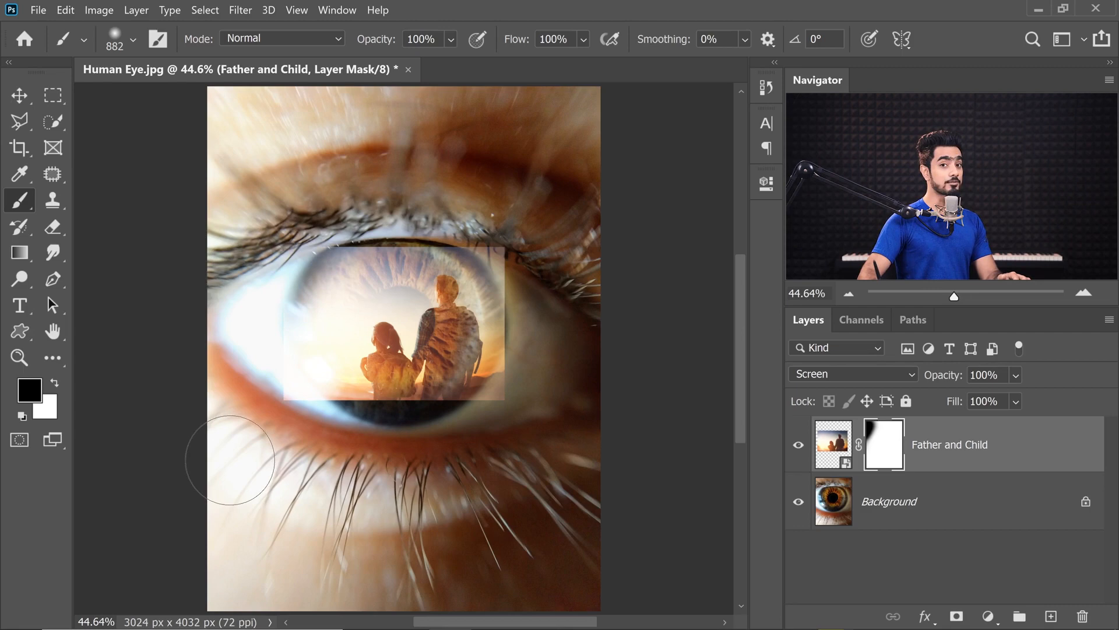
{"action": "left_click_drag", "start_coordinate": [330, 306], "coordinate": [270, 294], "text": "alt"}
{"action": "key", "text": "x"}
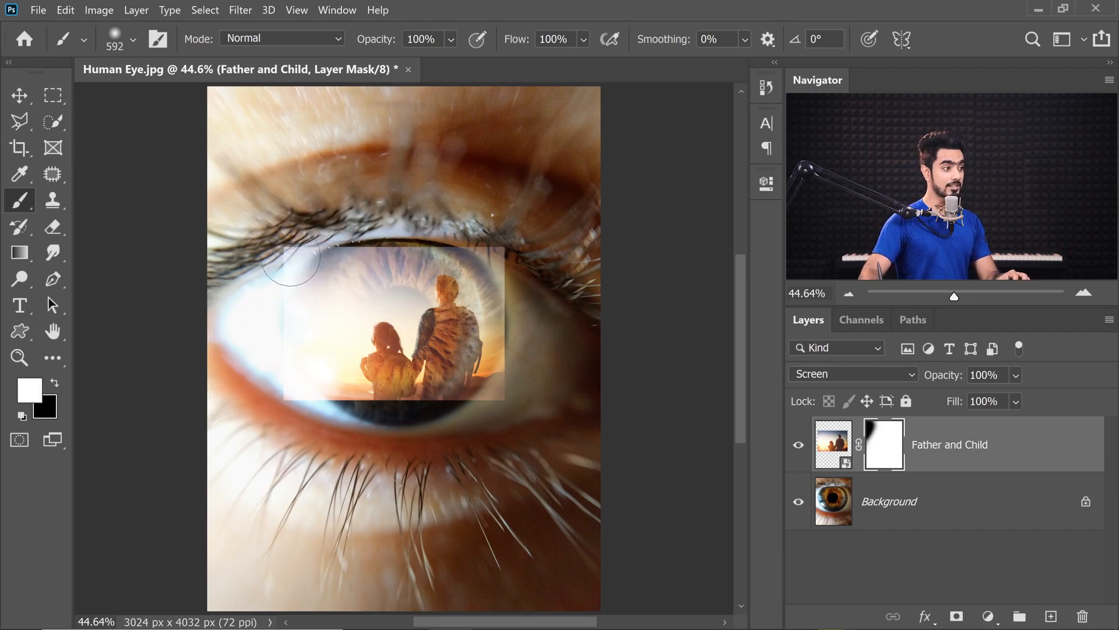
{"action": "key", "text": "x"}
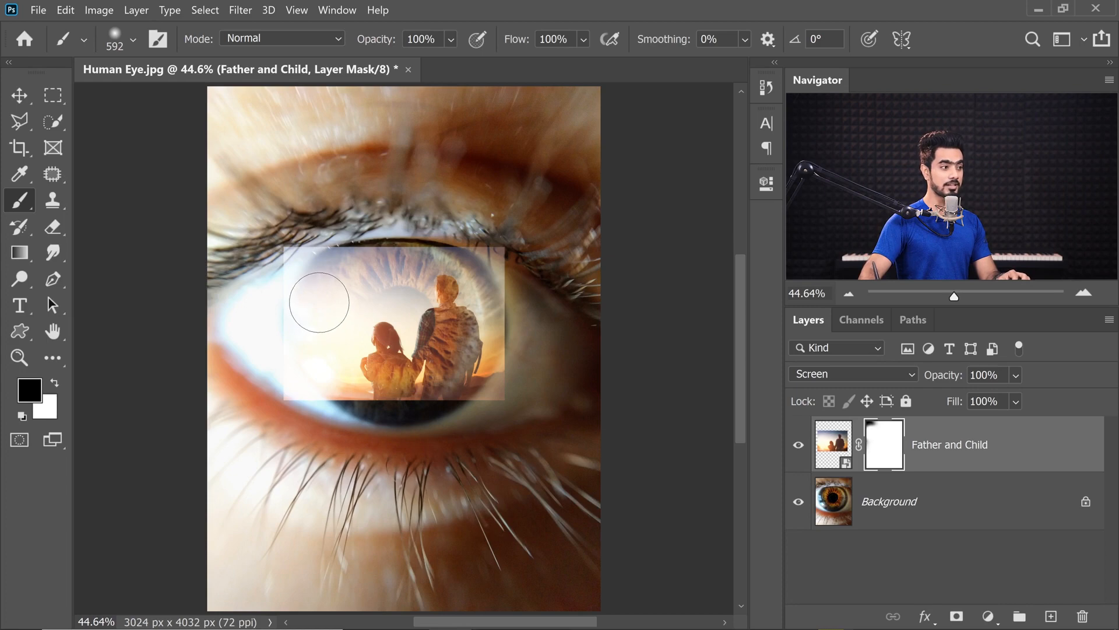
{"action": "mouse_move", "coordinate": [319, 302]}
{"action": "left_mouse_down"}
{"action": "mouse_move", "coordinate": [317, 283]}
{"action": "mouse_move", "coordinate": [294, 304]}
{"action": "mouse_move", "coordinate": [303, 343]}
{"action": "mouse_move", "coordinate": [323, 349]}
{"action": "left_mouse_up"}
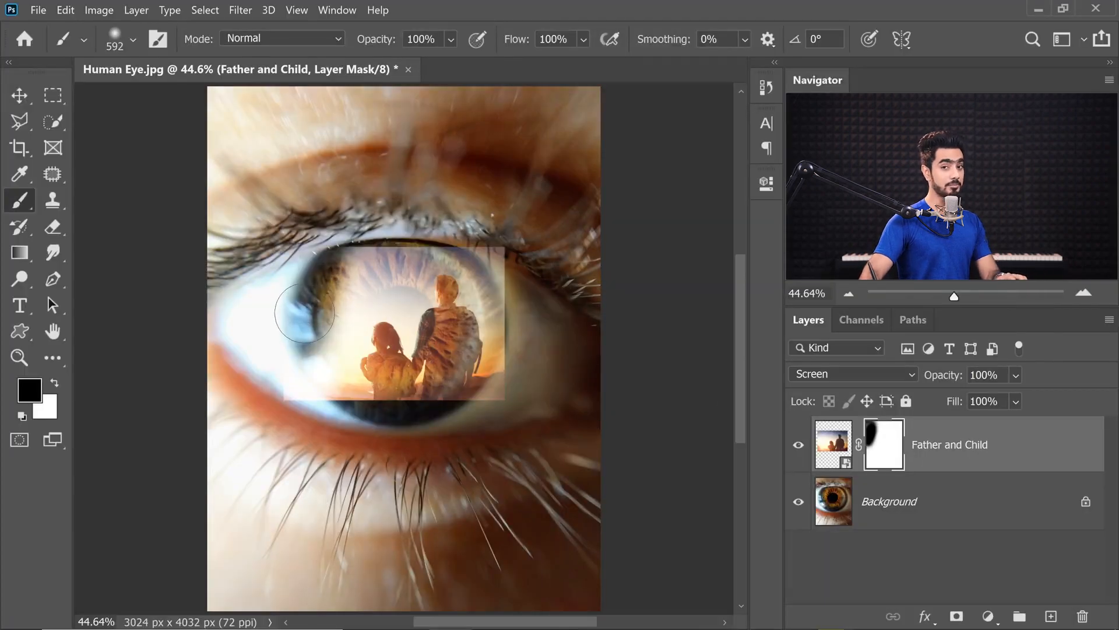
{"action": "key", "text": "ctrl+z"}
- Paint black on the mask to hide the photo's left edge outside the iris and its bottom edge, using soft brushes up to 597 px
{"action": "mouse_move", "coordinate": [274, 256]}
{"action": "left_mouse_down"}
{"action": "mouse_move", "coordinate": [243, 257]}
{"action": "mouse_move", "coordinate": [291, 241]}
{"action": "left_mouse_up"}
{"action": "key", "text": "x"}
{"action": "key", "text": "x"}
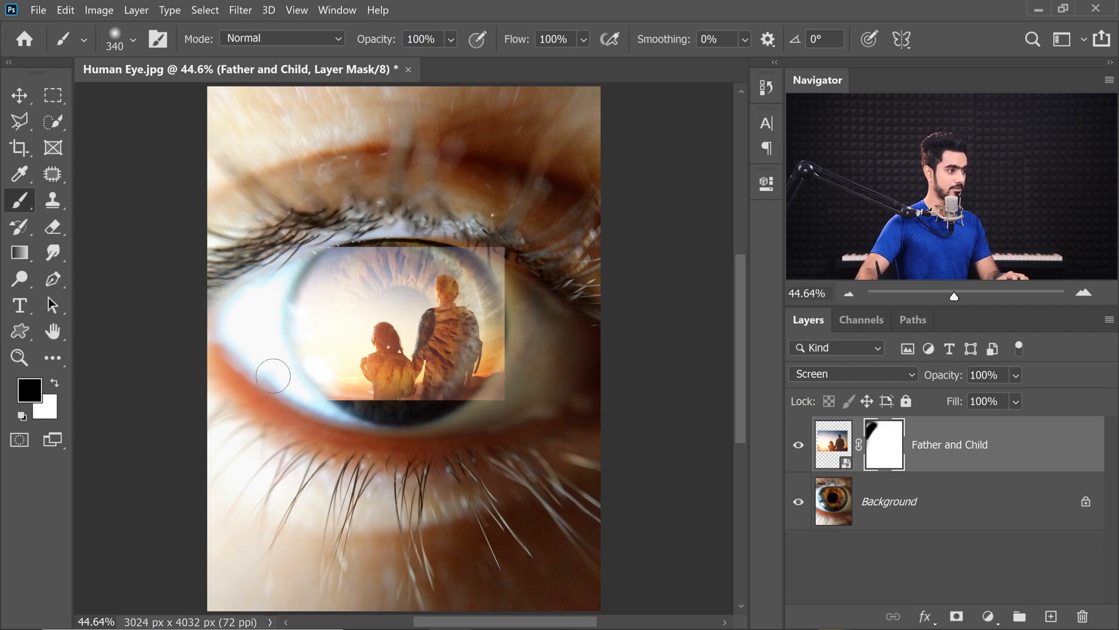
{"action": "mouse_move", "coordinate": [342, 433]}
{"action": "left_mouse_down"}
{"action": "mouse_move", "coordinate": [379, 437]}
{"action": "mouse_move", "coordinate": [368, 437]}
{"action": "left_mouse_up"}
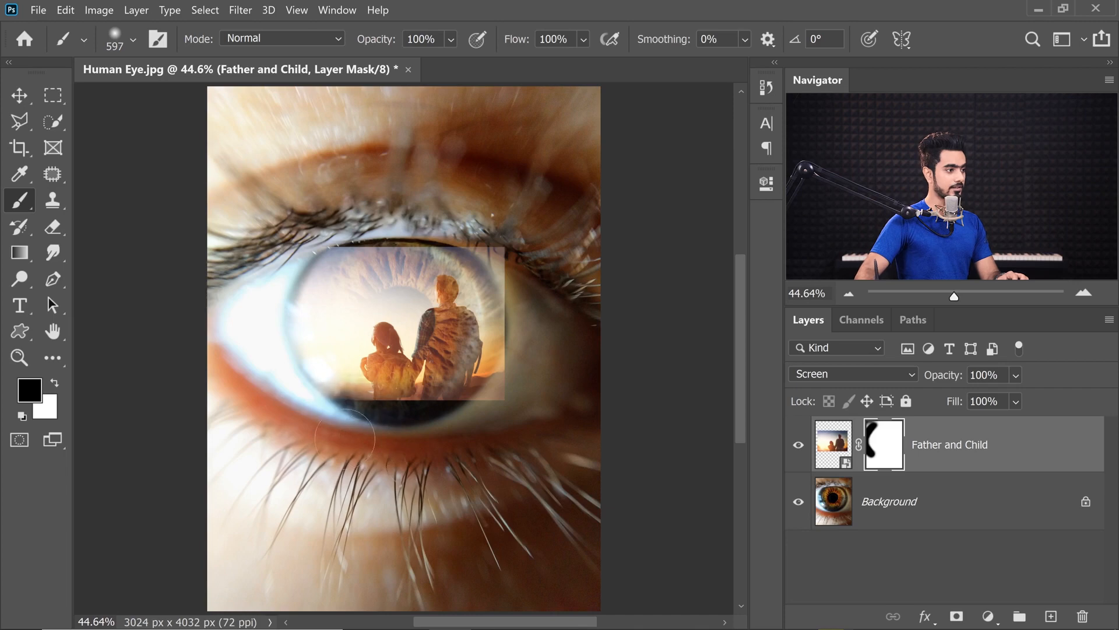
{"action": "mouse_move", "coordinate": [444, 442]}
{"action": "left_mouse_down"}
{"action": "mouse_move", "coordinate": [508, 429]}
{"action": "mouse_move", "coordinate": [392, 435]}
{"action": "left_mouse_up"}
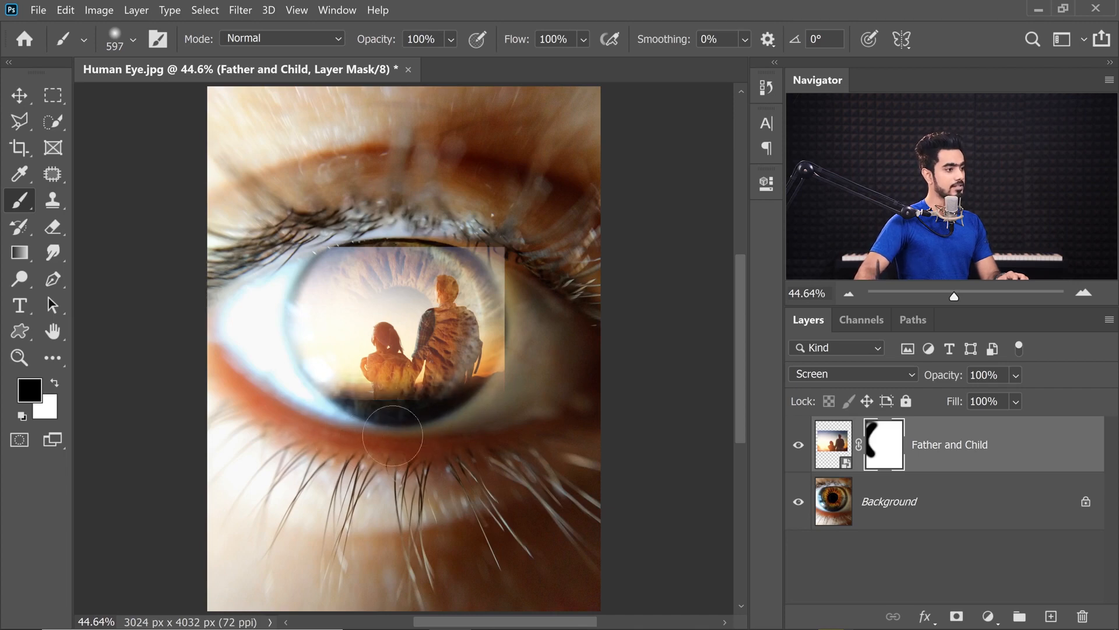
- Paint black on the mask with larger soft brushes to blend the photo's top and right edges into the iris
{"action": "left_click_drag", "start_coordinate": [493, 238], "coordinate": [525, 217]}
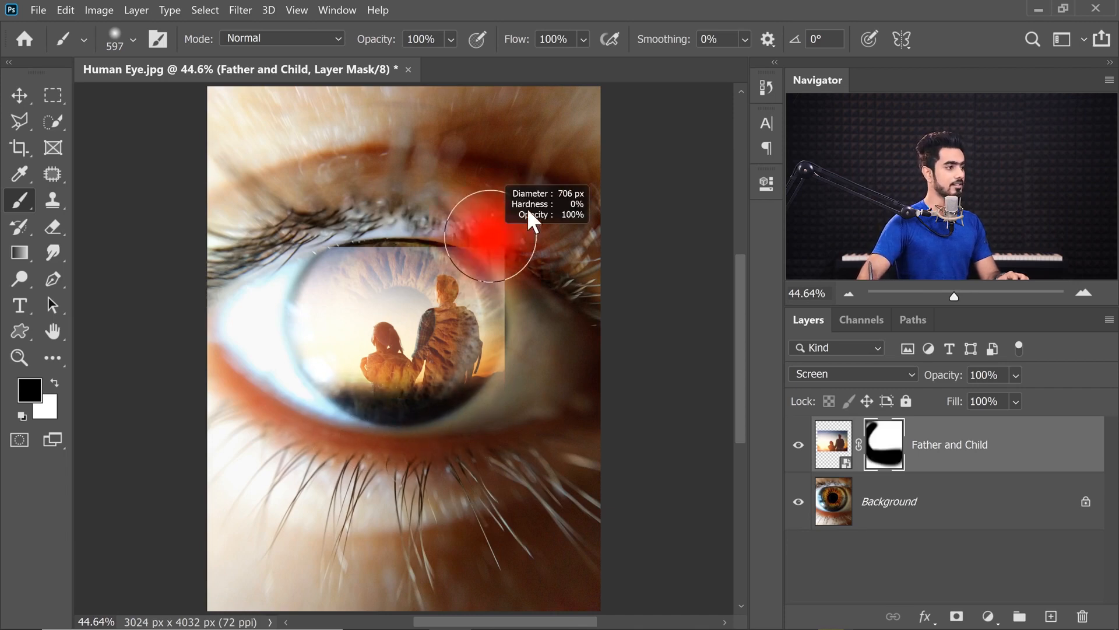
{"action": "mouse_move", "coordinate": [293, 191]}
{"action": "left_mouse_down"}
{"action": "mouse_move", "coordinate": [494, 185]}
{"action": "mouse_move", "coordinate": [432, 179]}
{"action": "mouse_move", "coordinate": [549, 250]}
{"action": "left_mouse_up"}
{"action": "mouse_move", "coordinate": [549, 250]}
{"action": "left_mouse_down"}
{"action": "mouse_move", "coordinate": [503, 260]}
{"action": "mouse_move", "coordinate": [471, 262]}
{"action": "left_mouse_up"}
{"action": "mouse_move", "coordinate": [489, 227]}
{"action": "left_mouse_down"}
{"action": "mouse_move", "coordinate": [525, 239]}
{"action": "mouse_move", "coordinate": [569, 325]}
{"action": "mouse_move", "coordinate": [562, 387]}
{"action": "mouse_move", "coordinate": [557, 245]}
{"action": "mouse_move", "coordinate": [559, 362]}
{"action": "mouse_move", "coordinate": [574, 244]}
{"action": "left_mouse_up"}
{"action": "left_click_drag", "start_coordinate": [560, 272], "coordinate": [604, 295]}
{"action": "left_click_drag", "start_coordinate": [564, 354], "coordinate": [600, 312]}
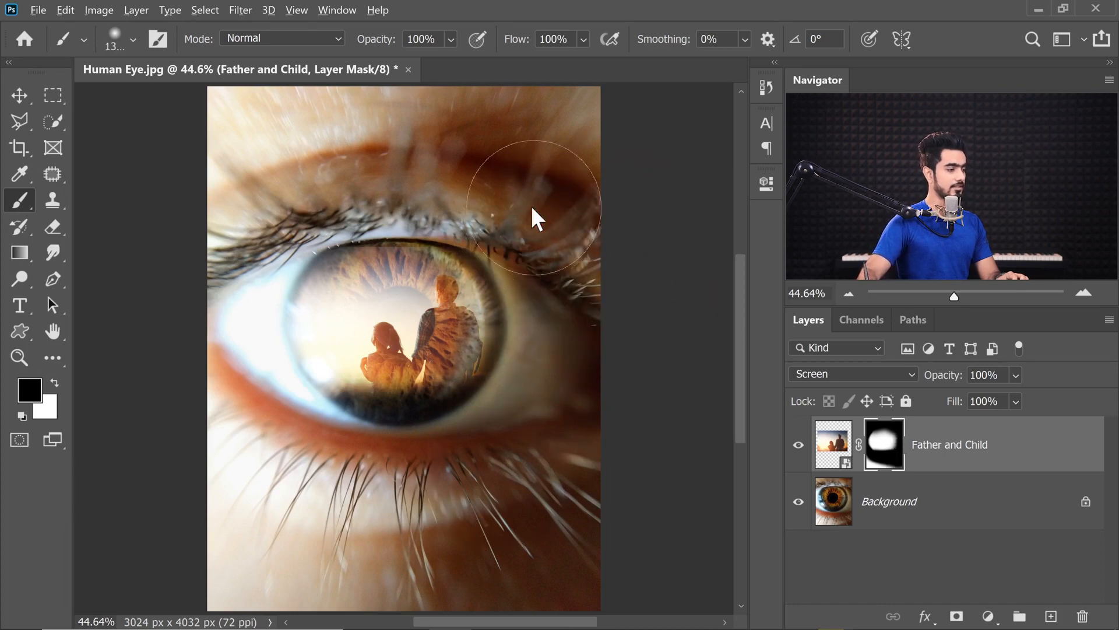
{"action": "left_click_drag", "start_coordinate": [533, 218], "coordinate": [590, 194]}
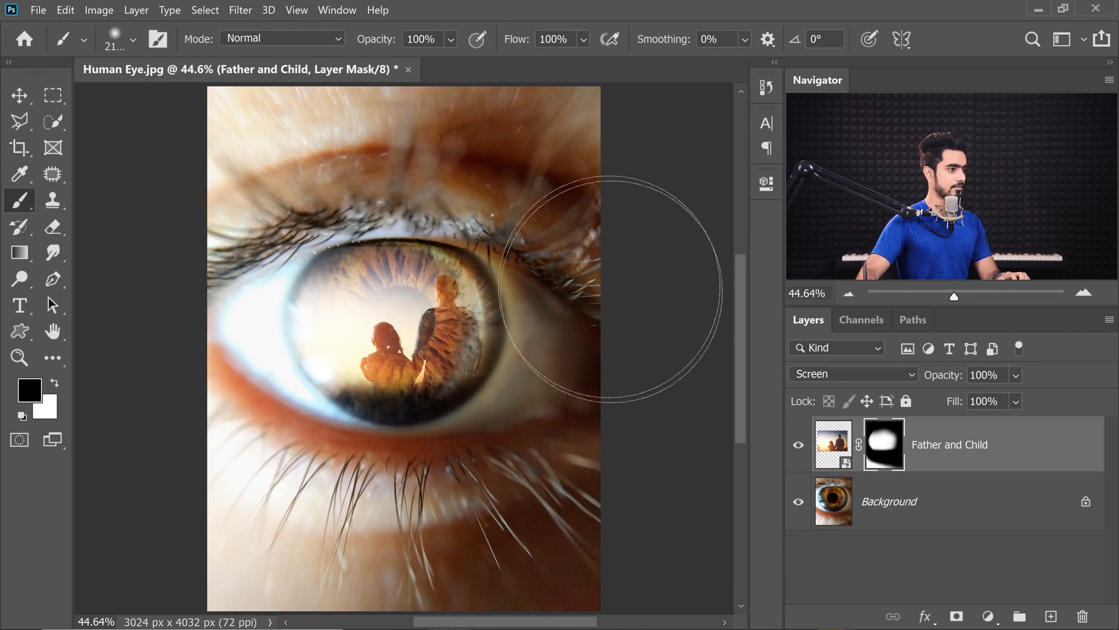
{"action": "right_click", "coordinate": [552, 389], "text": "alt"}
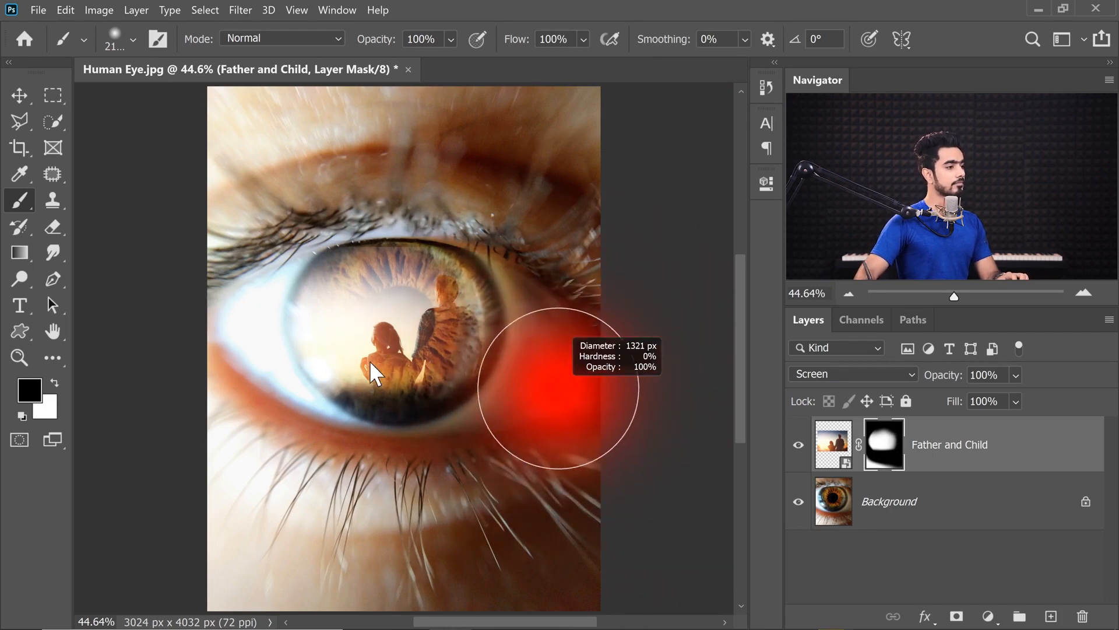
{"action": "left_click_drag", "start_coordinate": [561, 365], "coordinate": [569, 370]}
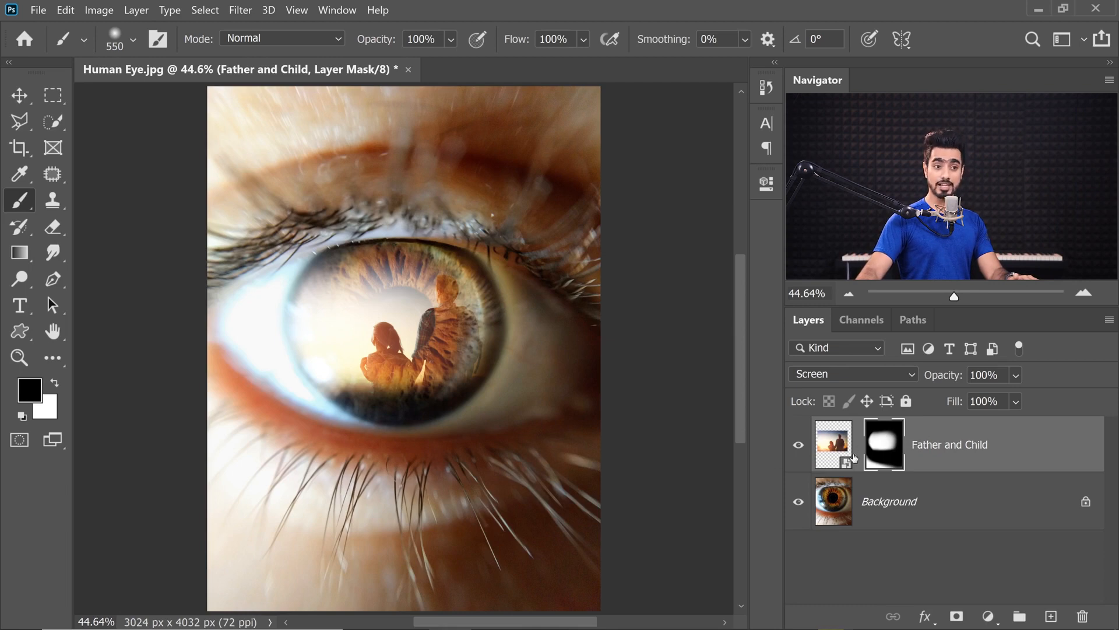
- Shift the Father and Child photo slightly left in the iris and scale it to about 27.43%
{"action": "left_click", "coordinate": [834, 449]}
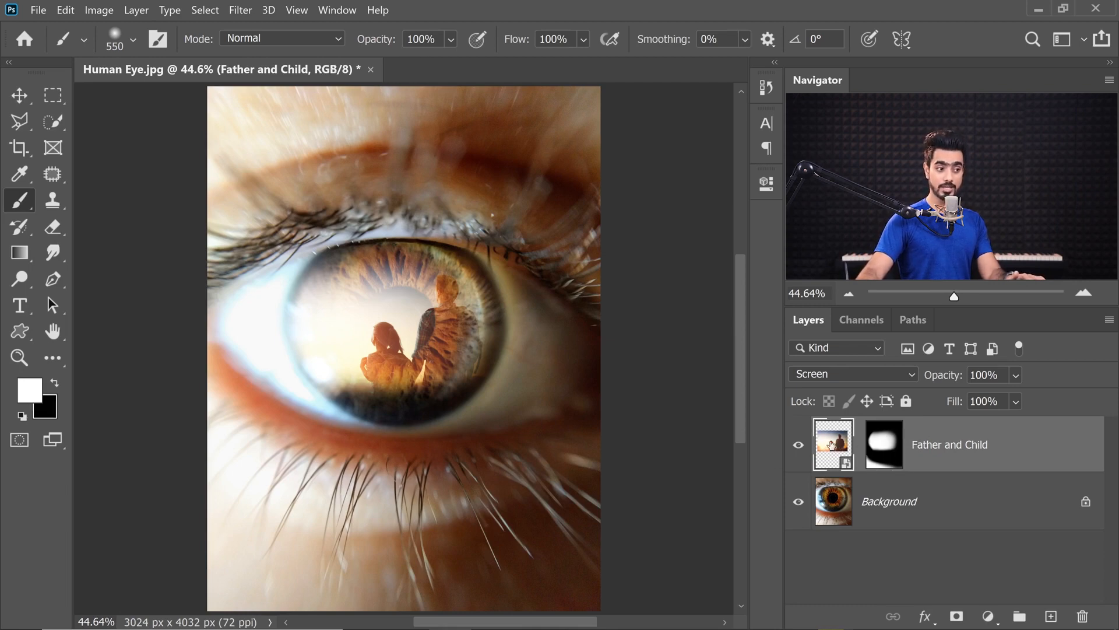
{"action": "key", "text": "ctrl+t"}
{"action": "left_click_drag", "start_coordinate": [460, 318], "coordinate": [449, 316]}
{"action": "left_click_drag", "start_coordinate": [490, 399], "coordinate": [485, 393]}
{"action": "left_click_drag", "start_coordinate": [454, 345], "coordinate": [457, 345]}
{"action": "key", "text": "Return"}
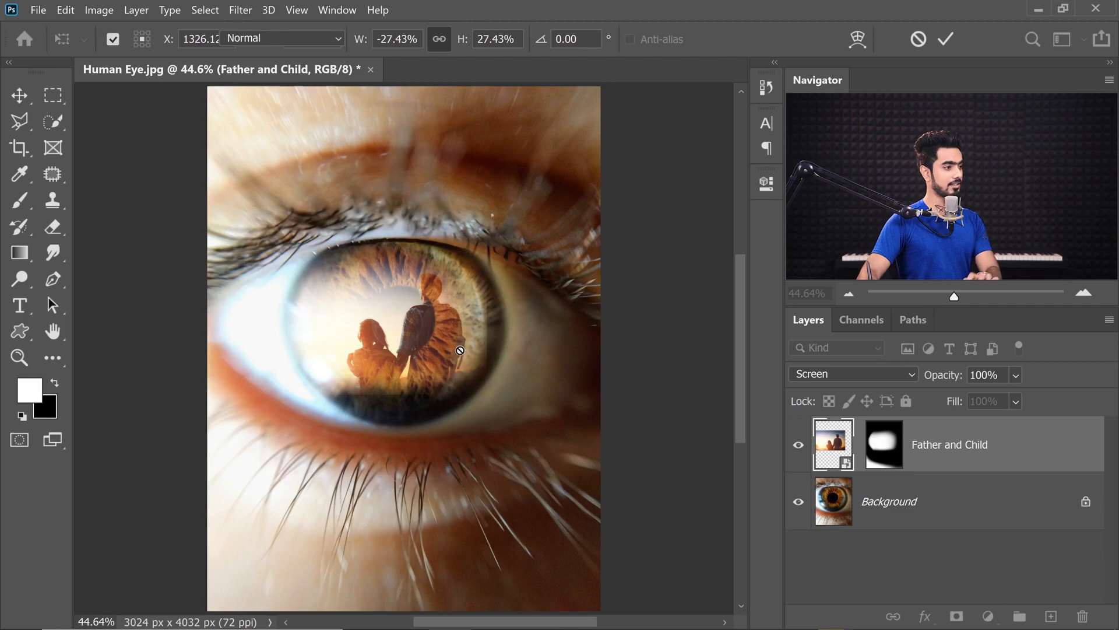
{"action": "key", "text": "b"}
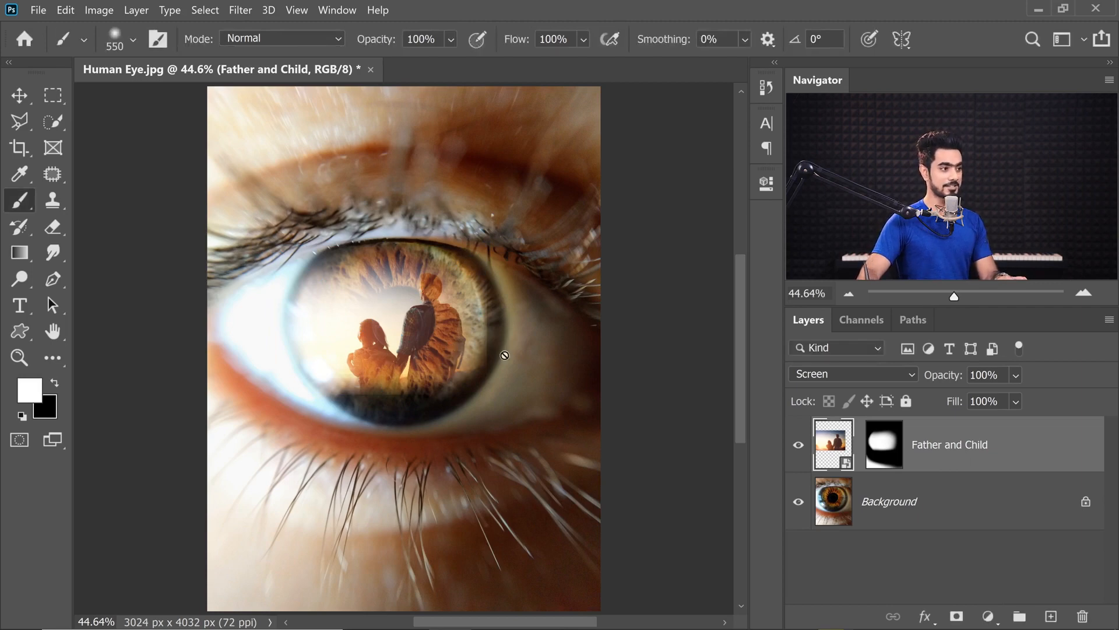
- Paint black on the layer mask to remove the remaining hard edges at the photo's right side and bottom
{"action": "scroll", "coordinate": [458, 333], "scroll_direction": "up", "scroll_amount": 5}
{"action": "left_click", "coordinate": [880, 458]}
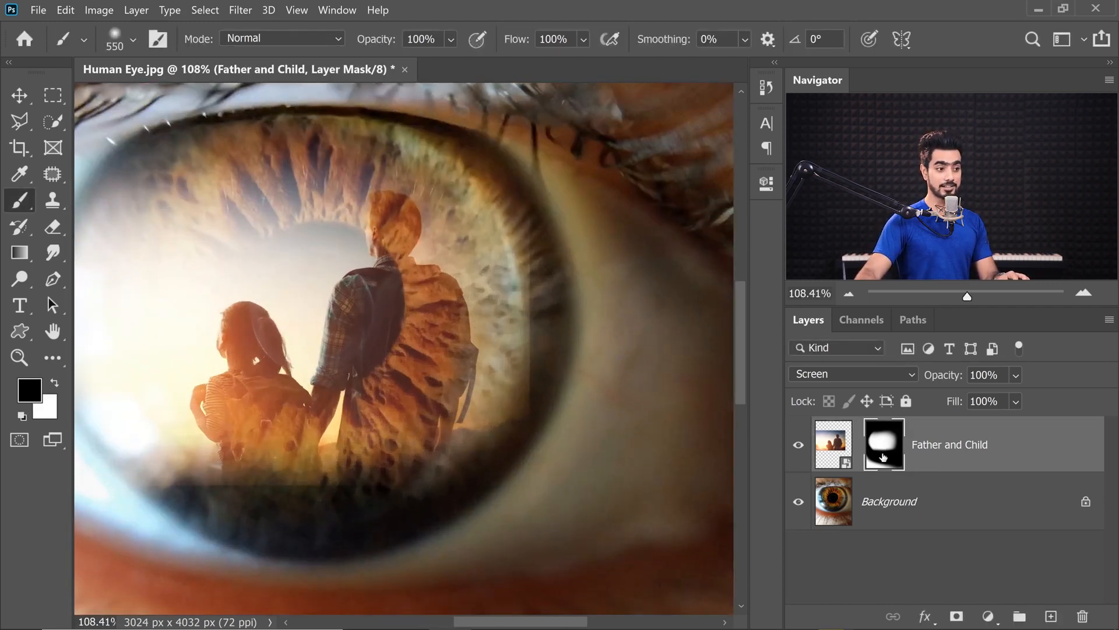
{"action": "mouse_move", "coordinate": [532, 250]}
{"action": "left_mouse_down"}
{"action": "mouse_move", "coordinate": [603, 324]}
{"action": "mouse_move", "coordinate": [592, 492]}
{"action": "mouse_move", "coordinate": [494, 560]}
{"action": "mouse_move", "coordinate": [242, 547]}
{"action": "left_mouse_up"}
{"action": "left_click_drag", "start_coordinate": [280, 462], "coordinate": [83, 457], "text": "alt"}
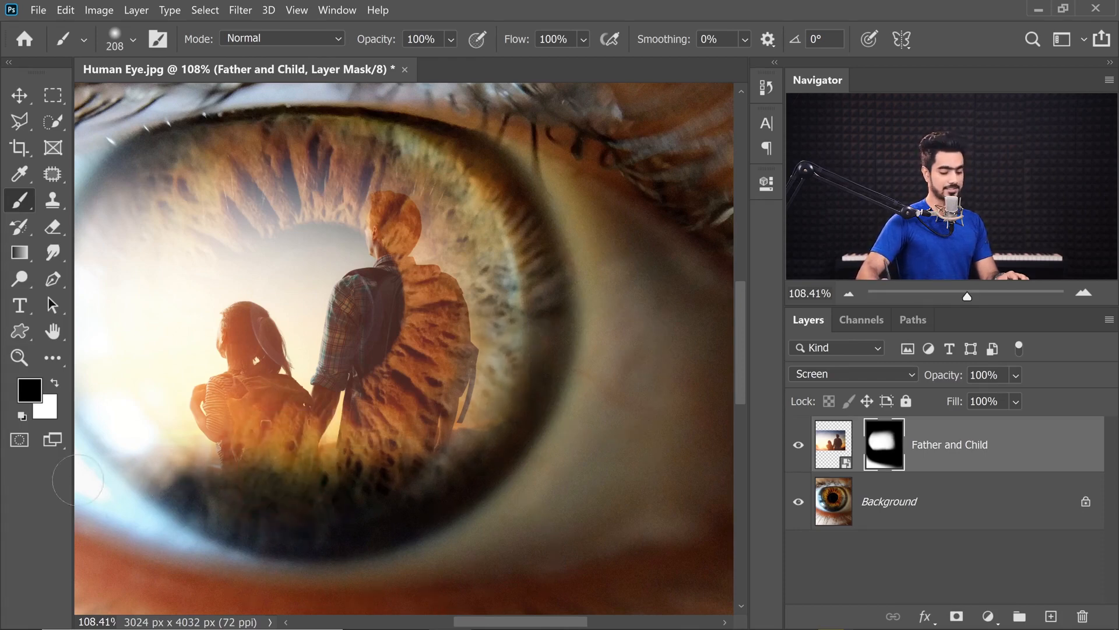
{"action": "key", "text": "ctrl+0"}
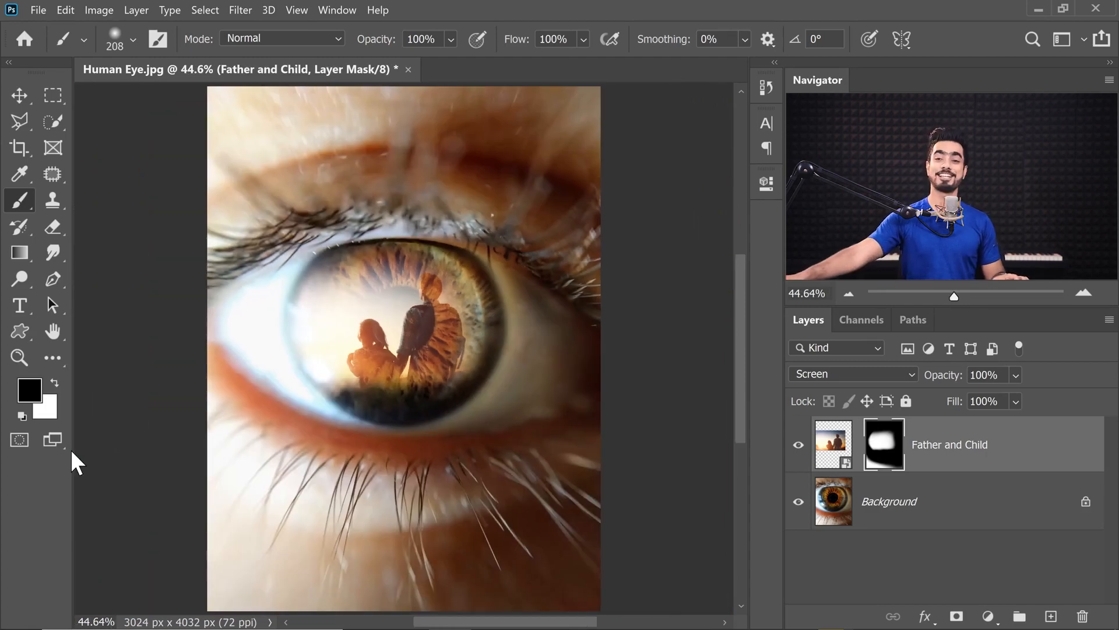